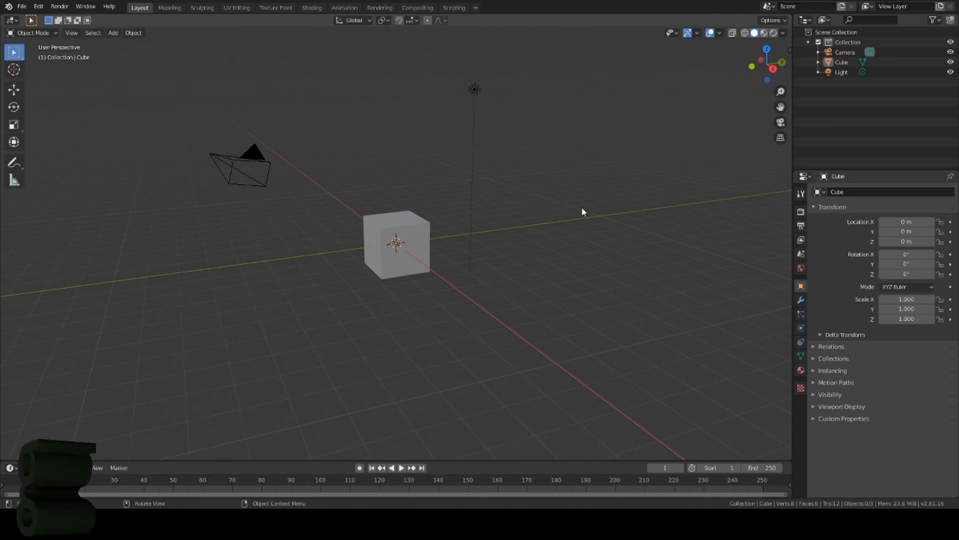
# Step: Orbit and zoom the view around the default cube to inspect it
pyautogui.moveTo(582, 211); pyautogui.dragTo(510, 210, button='middle')
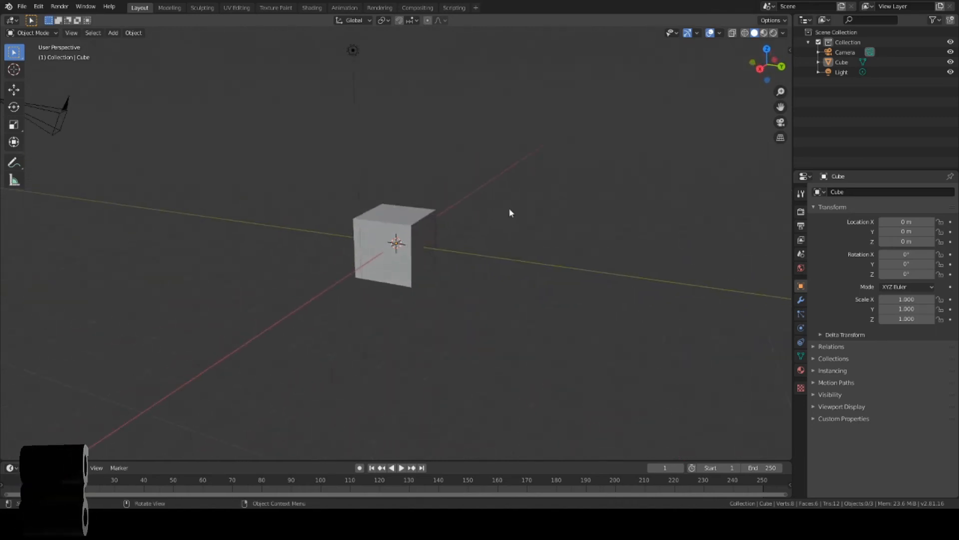
pyautogui.scroll(3, 509, 200)
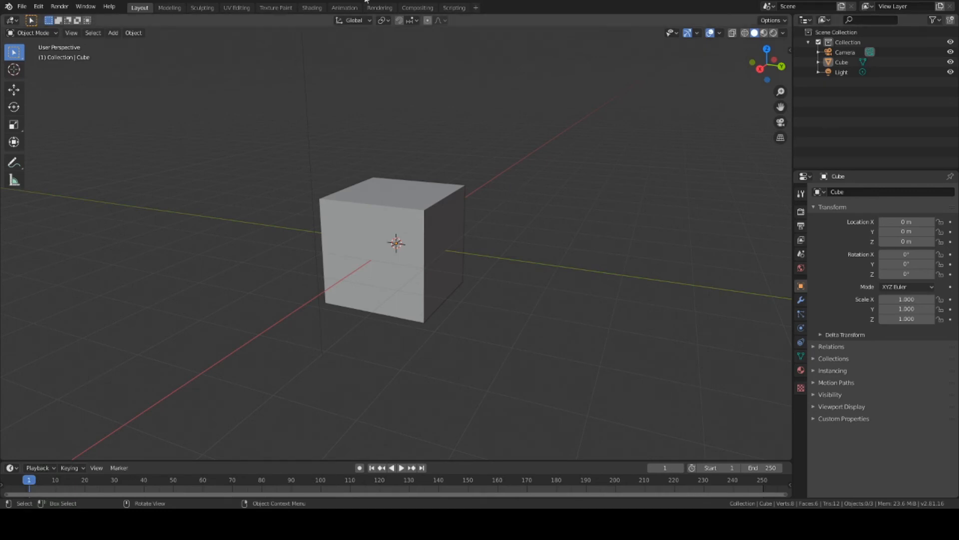
pyautogui.moveTo(321, 212); pyautogui.dragTo(345, 210, button='middle')
pyautogui.moveTo(469, 179); pyautogui.dragTo(489, 174, button='middle')
pyautogui.scroll(1, 489, 173)
pyautogui.scroll(-4, 489, 174)
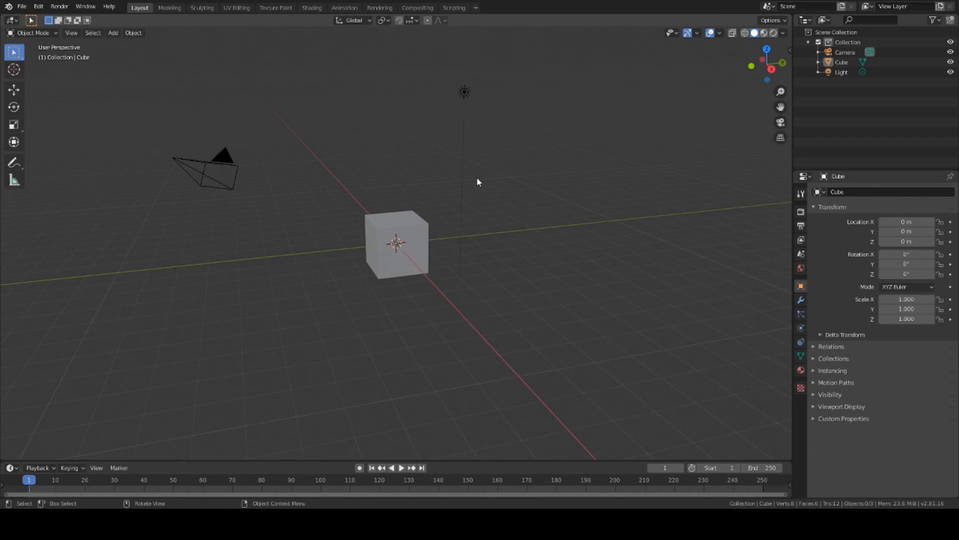
pyautogui.moveTo(468, 160); pyautogui.dragTo(458, 171, button='middle')
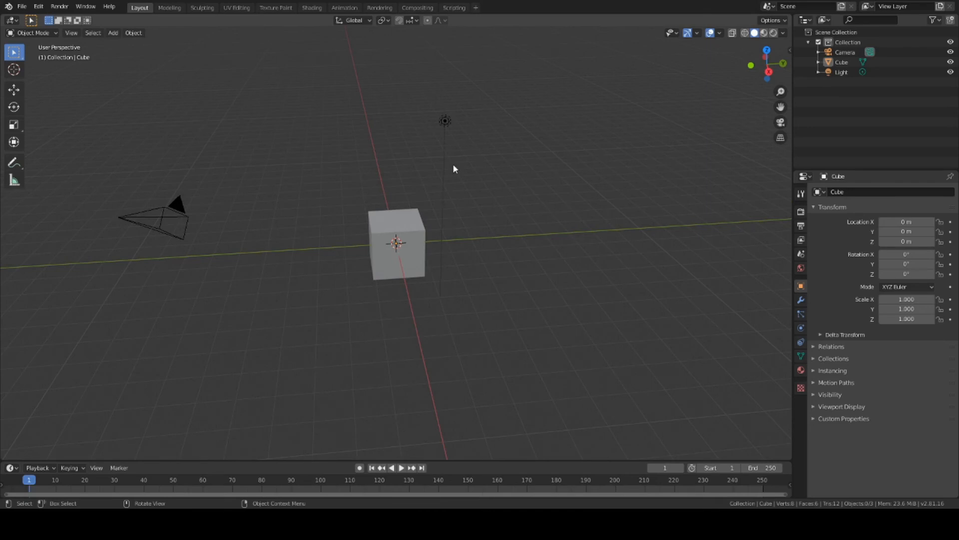
pyautogui.moveTo(453, 165); pyautogui.dragTo(397, 146, button='middle')
pyautogui.moveTo(433, 186); pyautogui.dragTo(462, 139, button='middle')
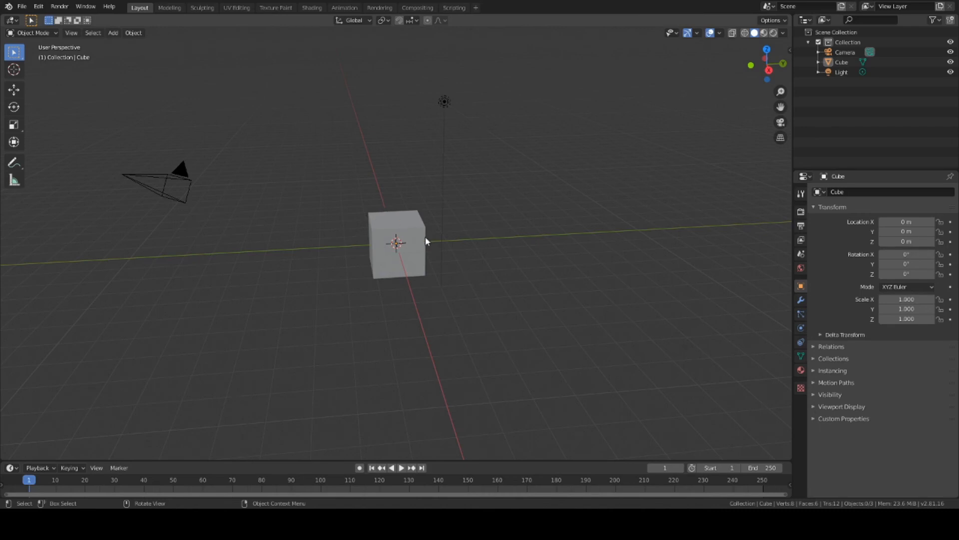
pyautogui.moveTo(473, 243); pyautogui.dragTo(428, 205, button='middle')
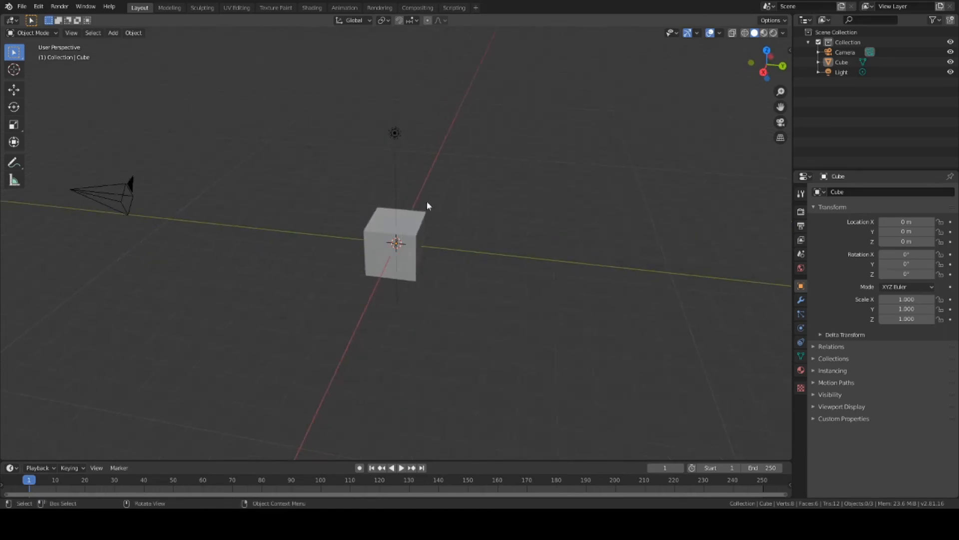
pyautogui.moveTo(440, 263)
pyautogui.mouseDown(button='middle')
pyautogui.moveTo(487, 253)
pyautogui.moveTo(456, 263)
pyautogui.mouseUp(button='middle')
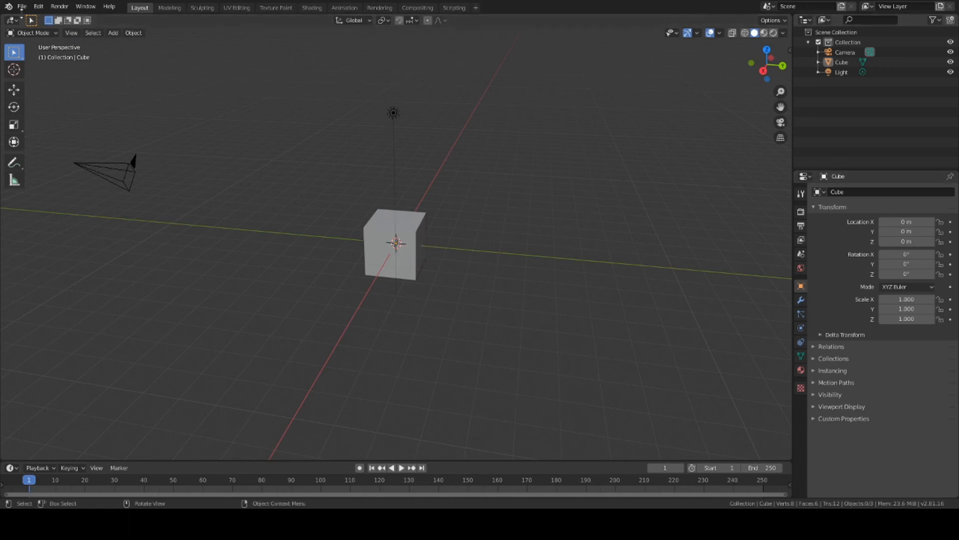
# Step: Select the cube, switch to Edit Mode, and select all its vertices
pyautogui.press('a')
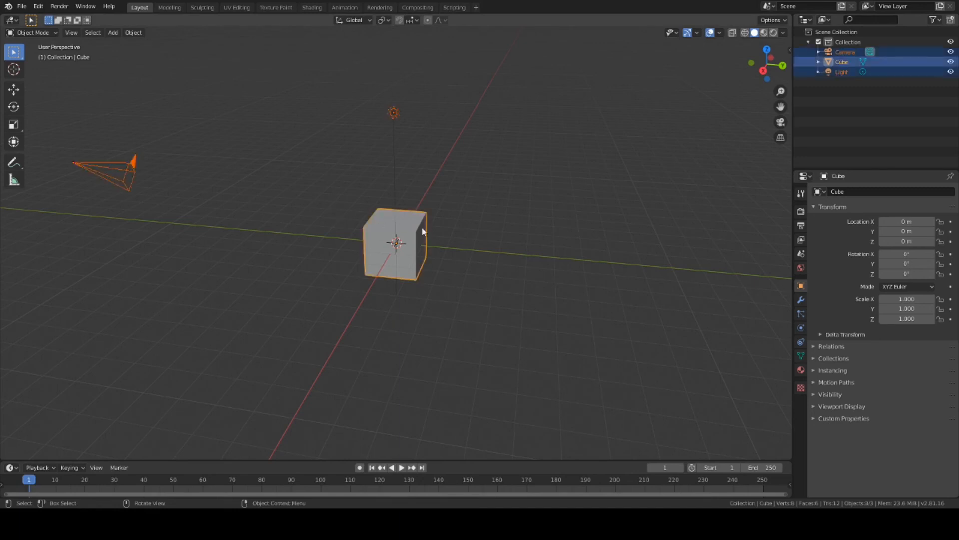
pyautogui.click(30, 32)
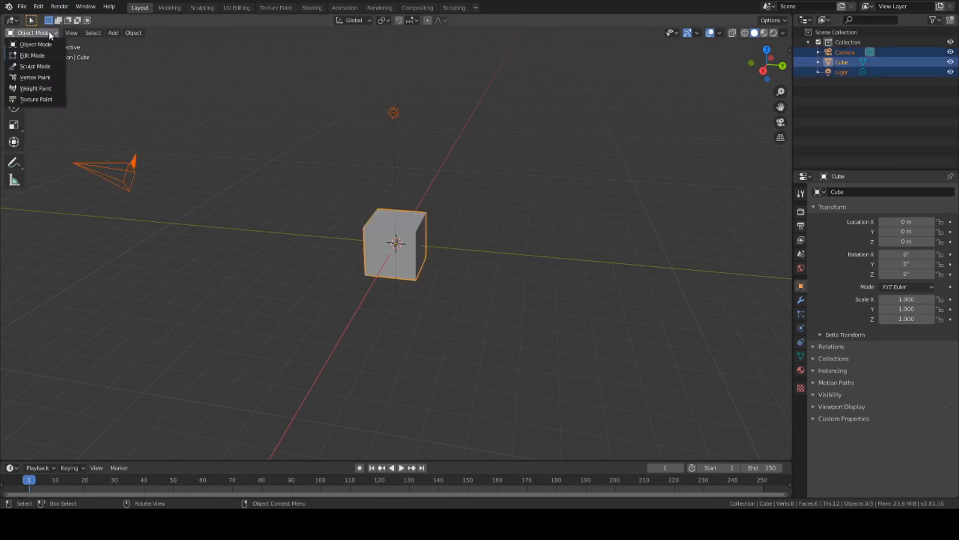
pyautogui.click(39, 56)
pyautogui.moveTo(479, 205); pyautogui.dragTo(593, 229, button='middle')
pyautogui.press('a')
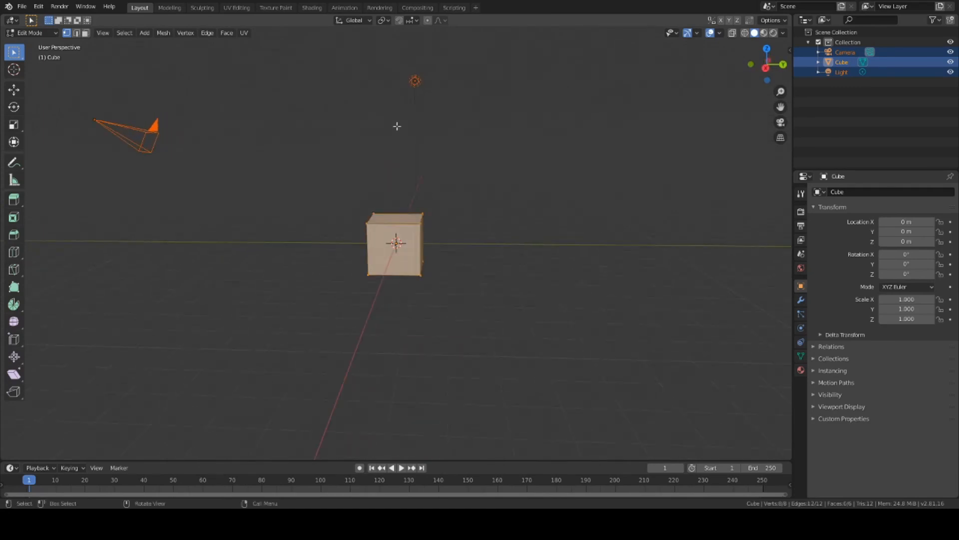
# Step: Briefly start and stop animation playback, then dismiss a vertex context menu
pyautogui.press('space')
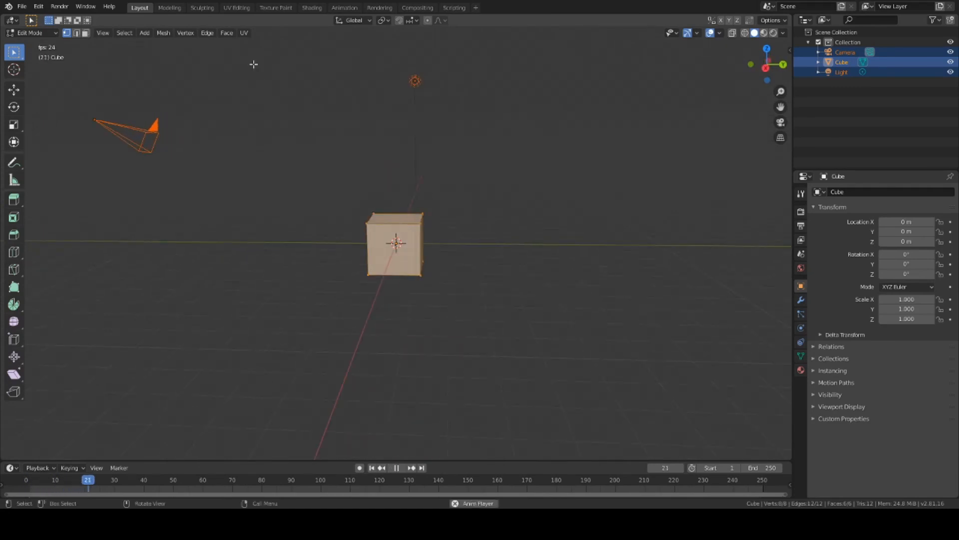
pyautogui.press('space')
pyautogui.rightClick(378, 227)
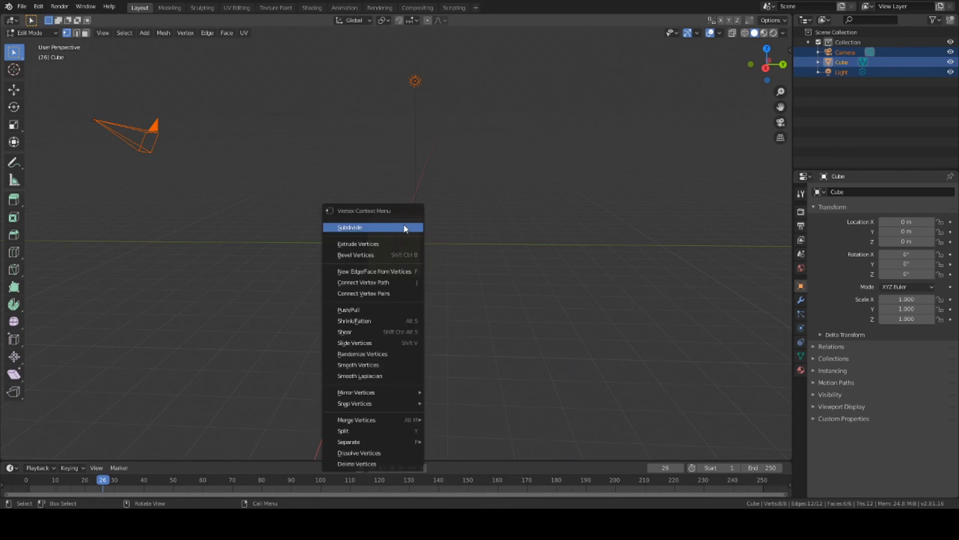
pyautogui.rightClick(382, 235)
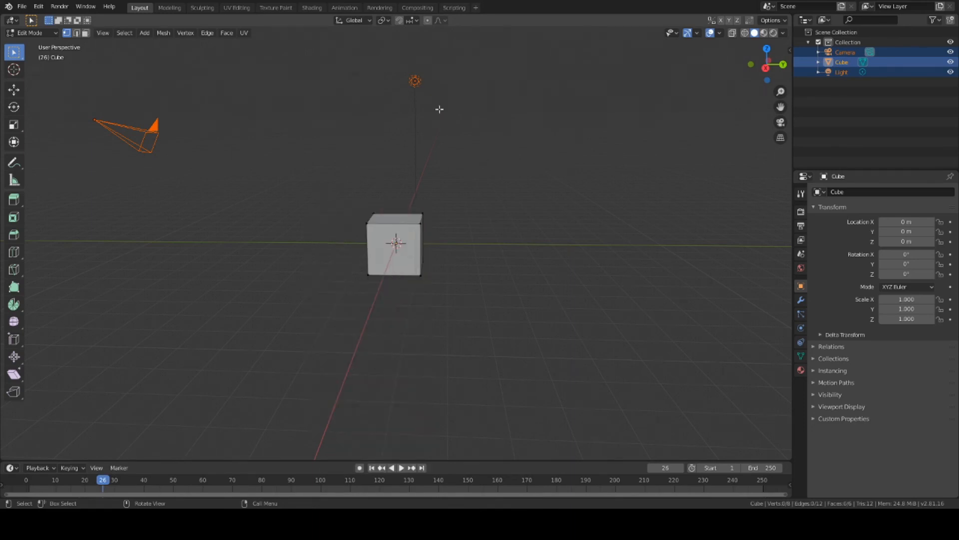
pyautogui.moveTo(516, 206); pyautogui.dragTo(490, 200, button='middle')
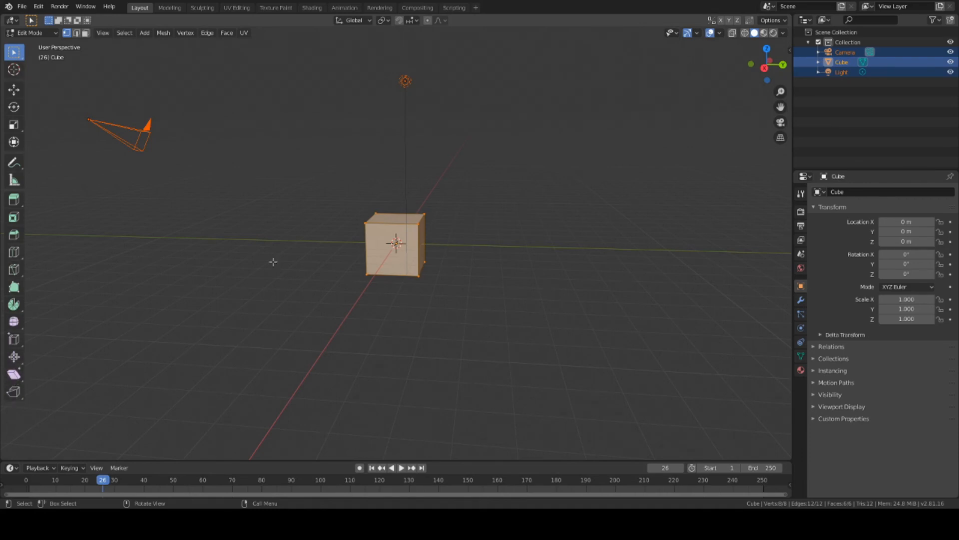
# Step: Subdivide the cube's mesh once from the context menu
pyautogui.scroll(2, 403, 220)
pyautogui.rightClick(396, 227)
pyautogui.click(394, 226)
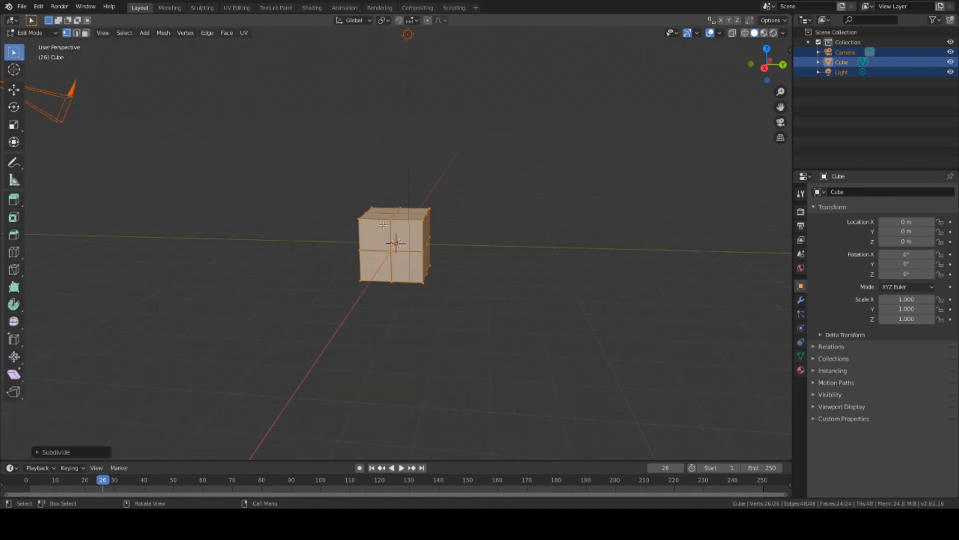
# Step: Box-select the right-half vertices, delete them, then select the remaining half mesh
pyautogui.click(486, 275)
pyautogui.moveTo(525, 262)
pyautogui.mouseDown(button='middle')
pyautogui.moveTo(538, 251)
pyautogui.moveTo(523, 257)
pyautogui.mouseUp(button='middle')
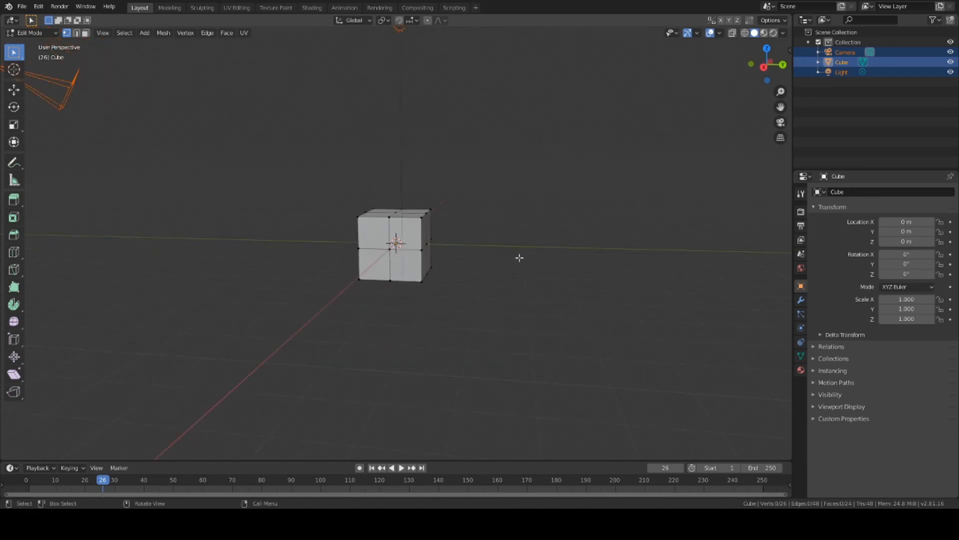
pyautogui.moveTo(465, 196); pyautogui.dragTo(415, 317)
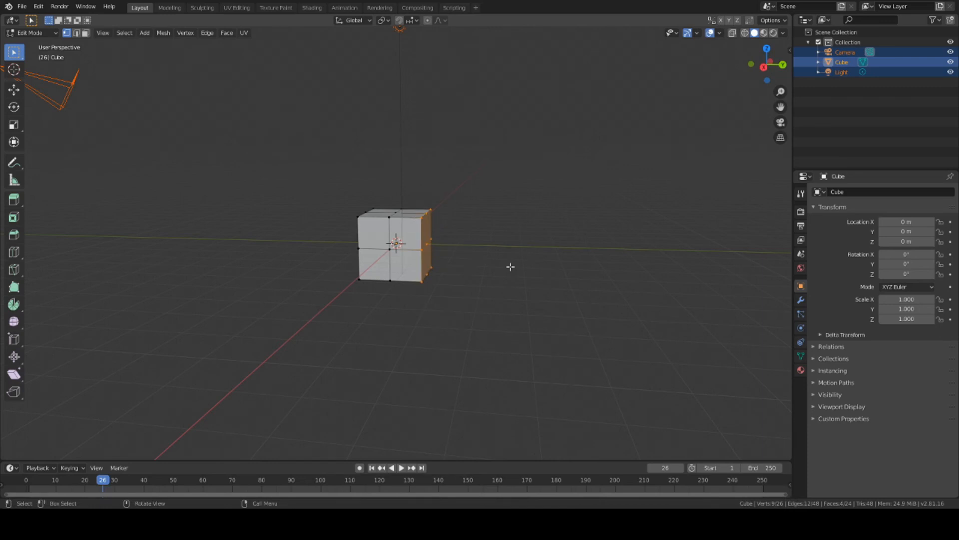
pyautogui.press('x')
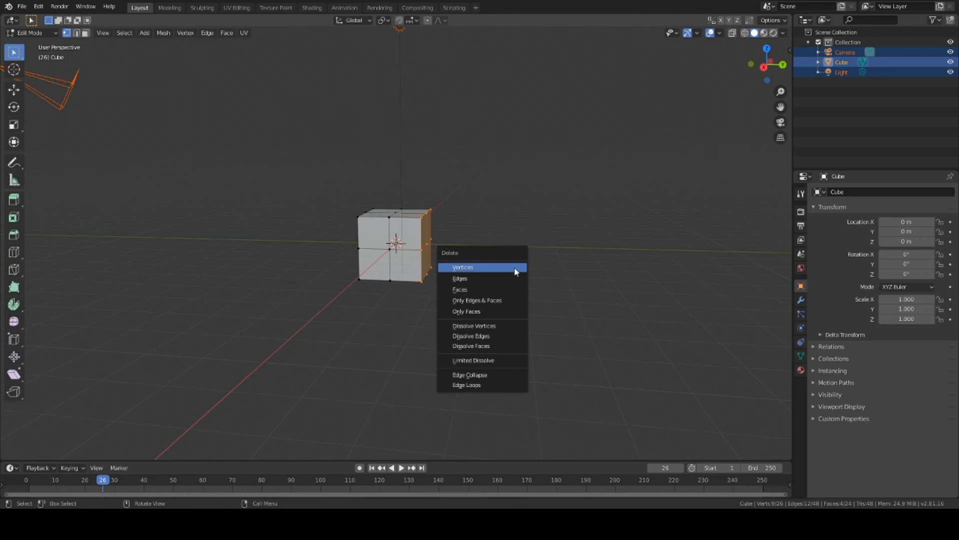
pyautogui.click(516, 271)
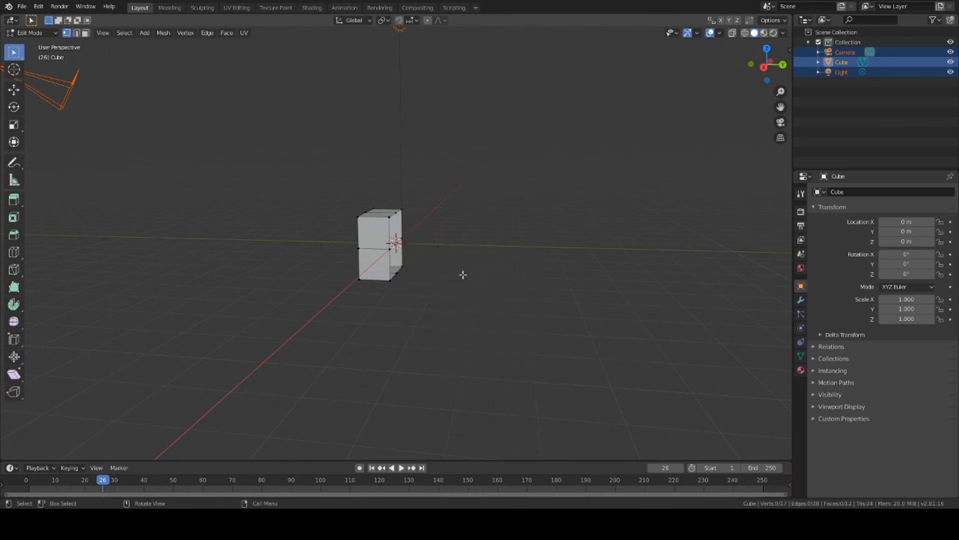
pyautogui.moveTo(463, 271); pyautogui.dragTo(387, 235, button='middle')
pyautogui.moveTo(491, 259); pyautogui.dragTo(512, 272, button='middle')
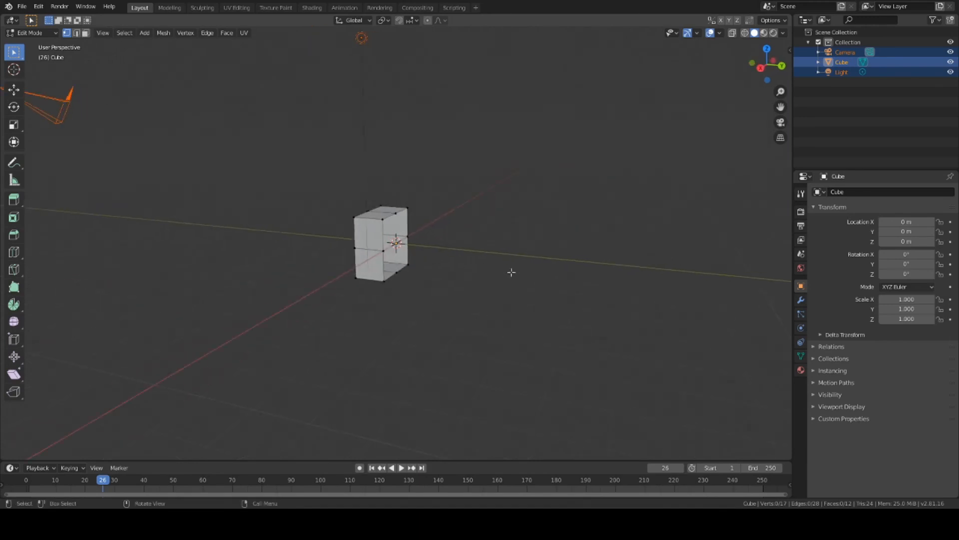
pyautogui.press('a')
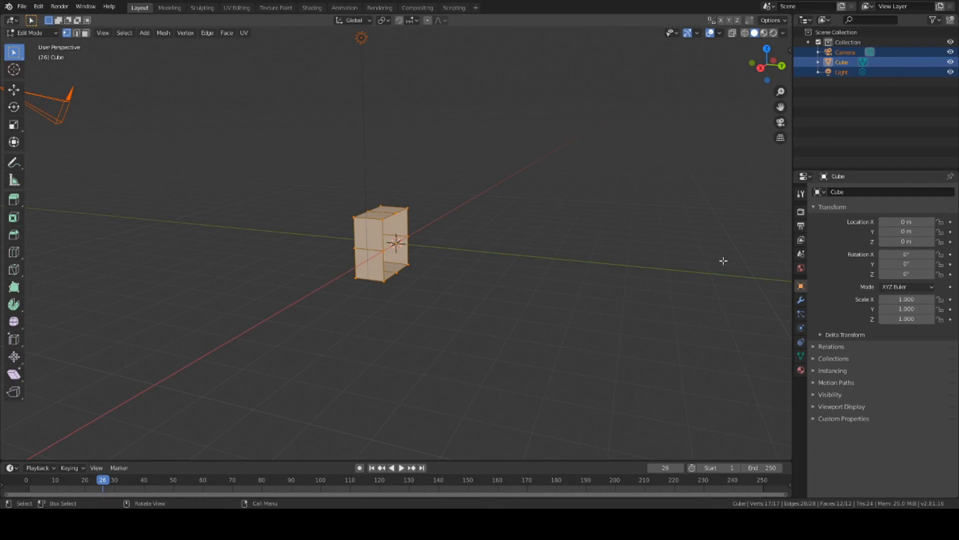
# Step: Add a Mirror modifier to the half cube with Axis Y checked and Axis X unchecked
pyautogui.click(801, 300)
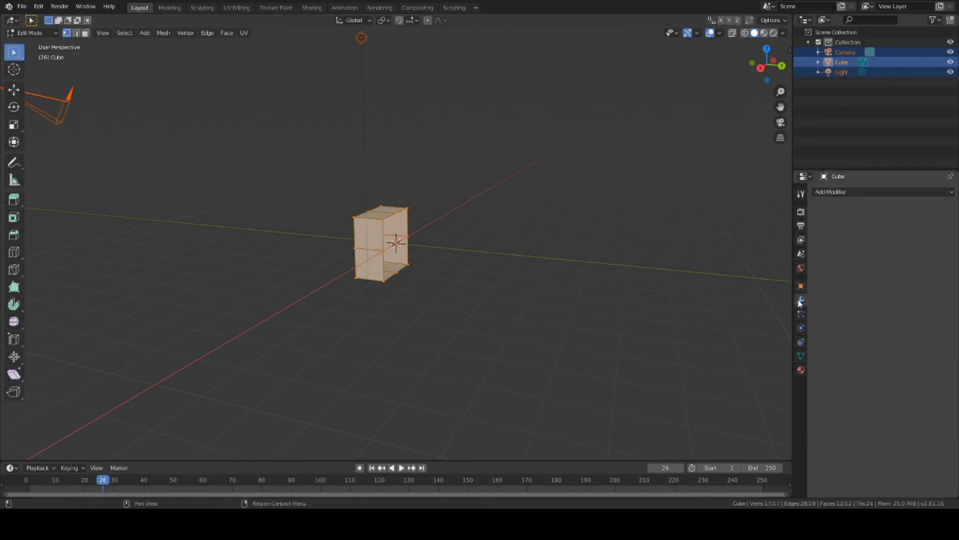
pyautogui.click(920, 192)
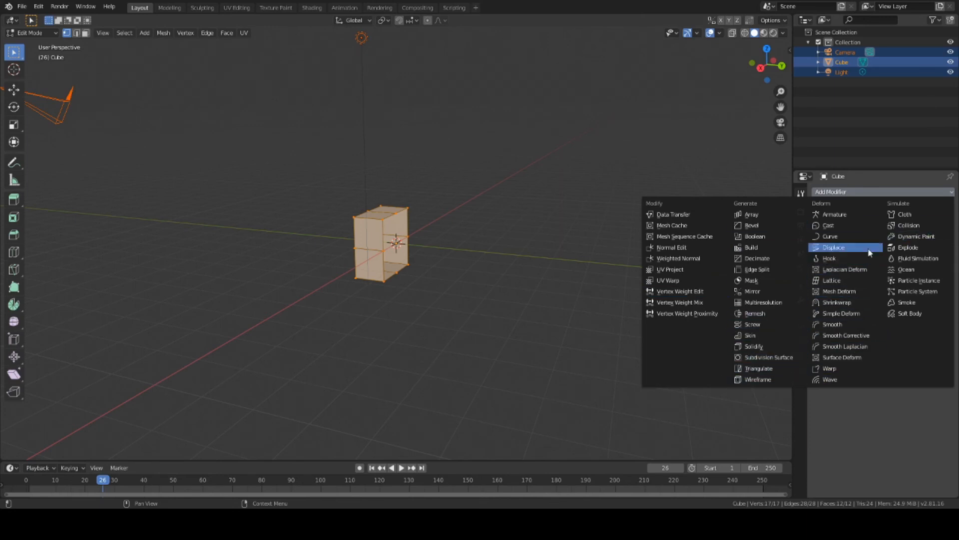
pyautogui.click(755, 295)
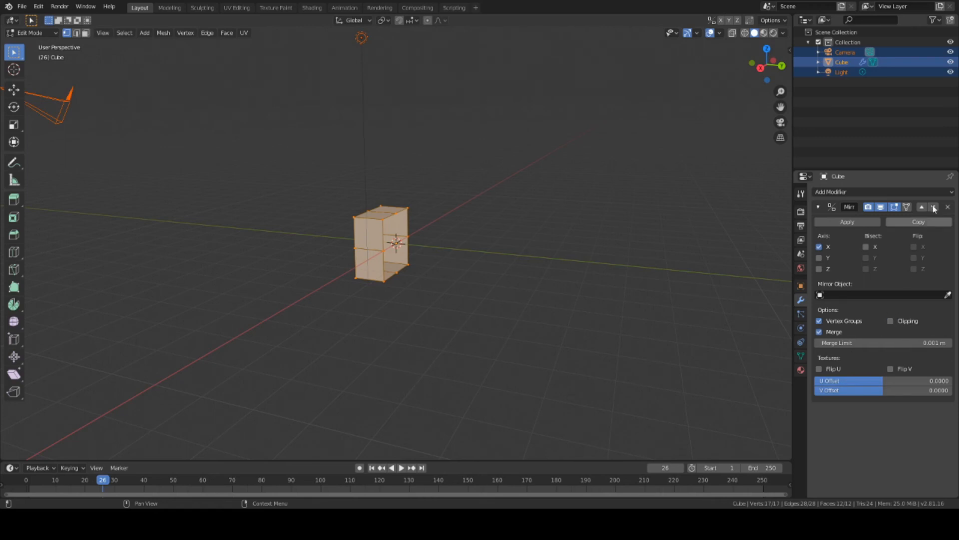
pyautogui.moveTo(557, 216); pyautogui.dragTo(798, 230, button='middle')
pyautogui.click(847, 222)
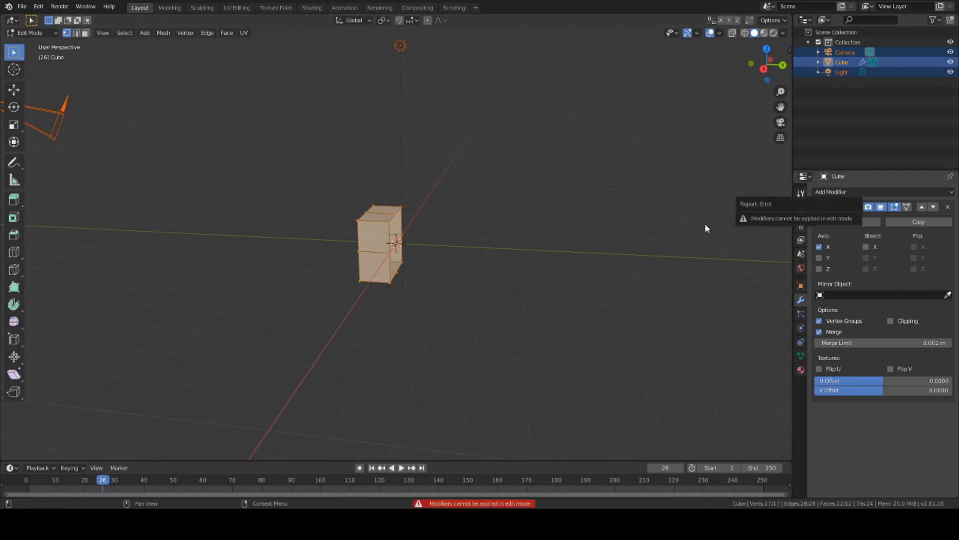
pyautogui.click(819, 257)
pyautogui.click(822, 247)
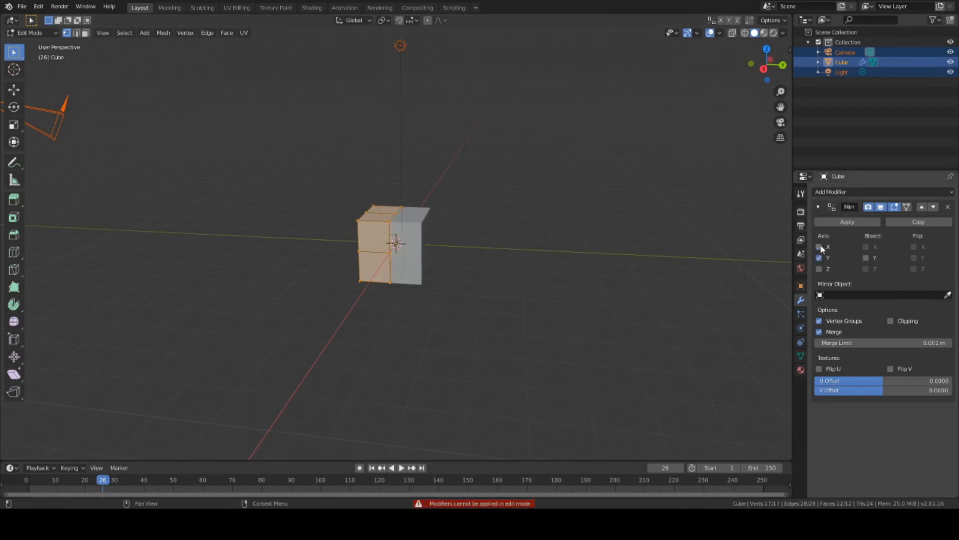
pyautogui.moveTo(493, 210); pyautogui.dragTo(495, 220, button='middle')
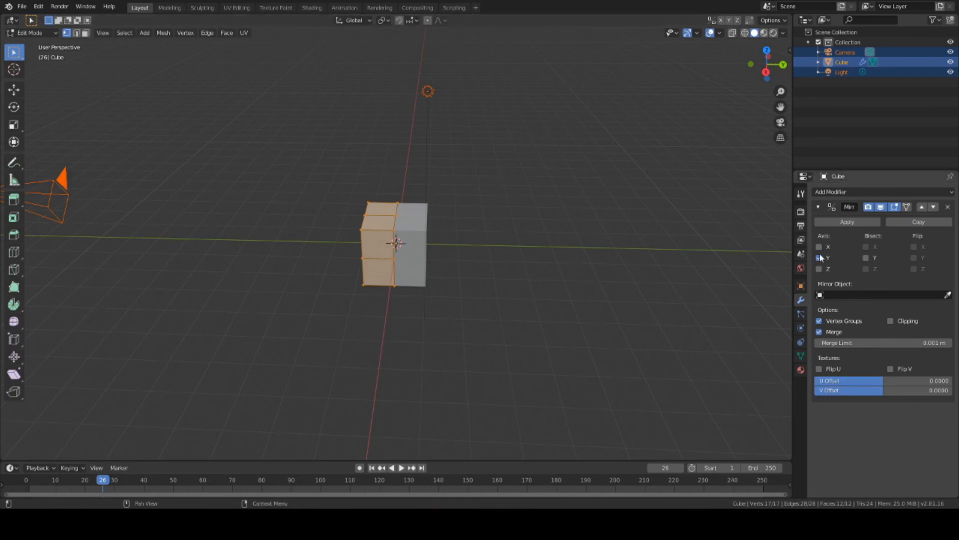
pyautogui.moveTo(540, 227); pyautogui.dragTo(537, 240, button='middle')
pyautogui.scroll(3, 556, 242)
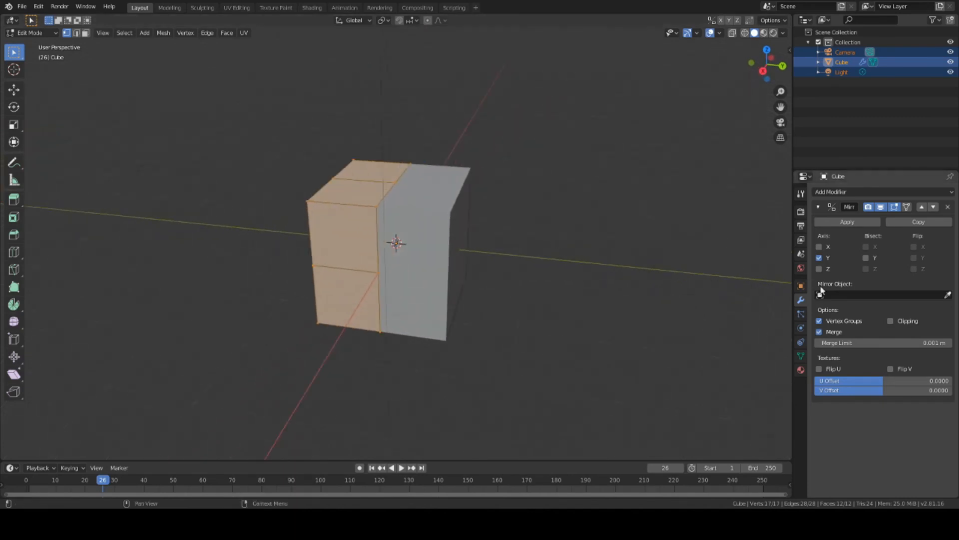
pyautogui.click(819, 247)
pyautogui.click(819, 258)
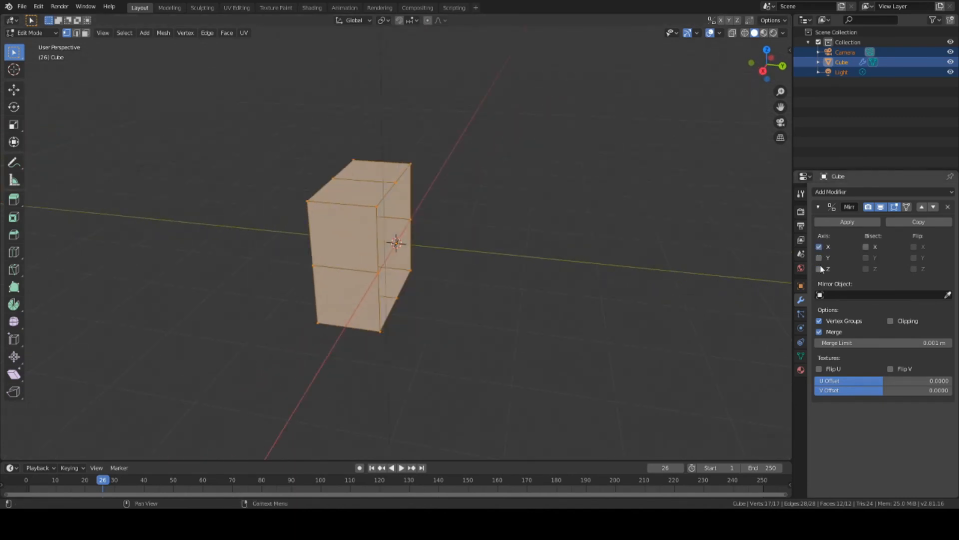
pyautogui.click(819, 248)
pyautogui.click(819, 258)
pyautogui.click(818, 247)
pyautogui.click(819, 257)
pyautogui.click(818, 248)
pyautogui.click(819, 258)
pyautogui.moveTo(489, 226); pyautogui.dragTo(537, 226, button='middle')
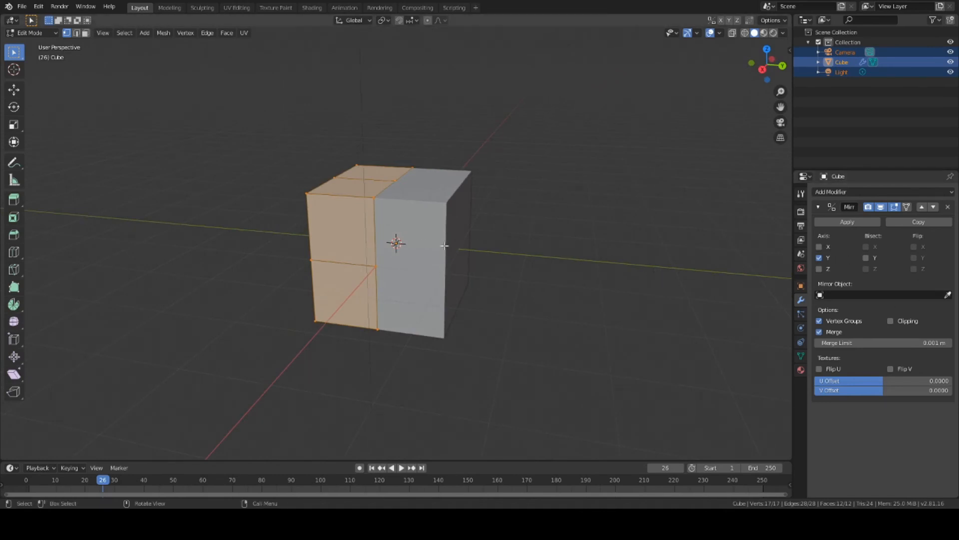
pyautogui.moveTo(445, 246); pyautogui.dragTo(240, 172, button='middle')
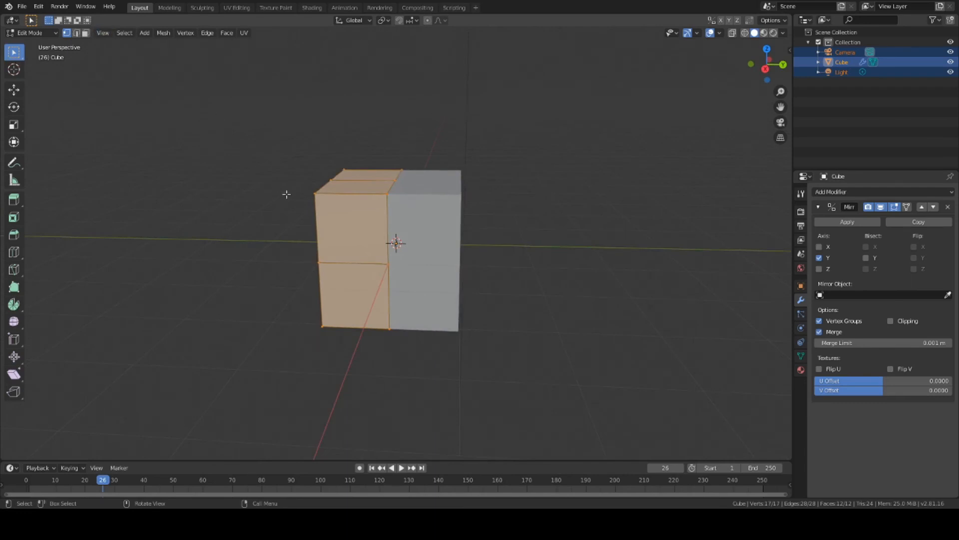
pyautogui.click(313, 194)
pyautogui.press('g')
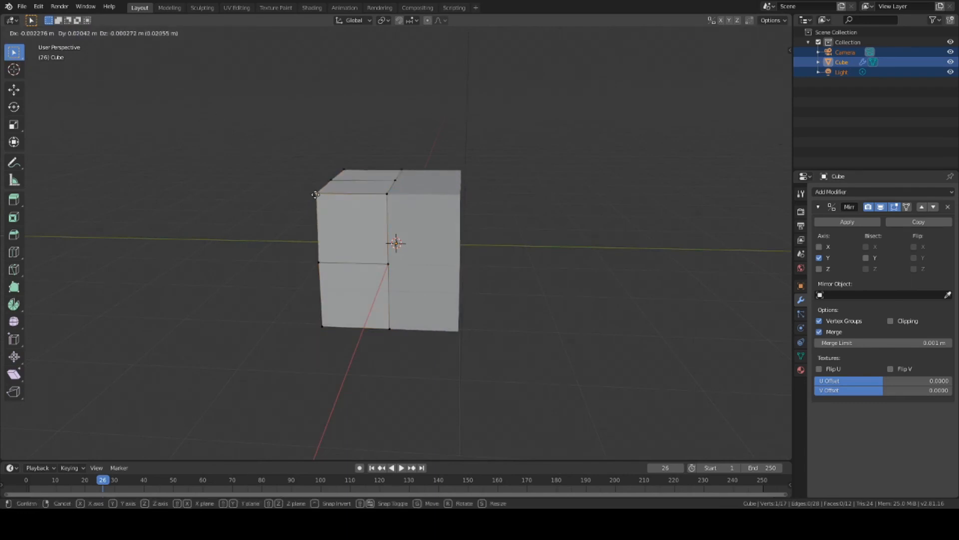
pyautogui.click(341, 219)
pyautogui.hotkey('ctrl', 'z')
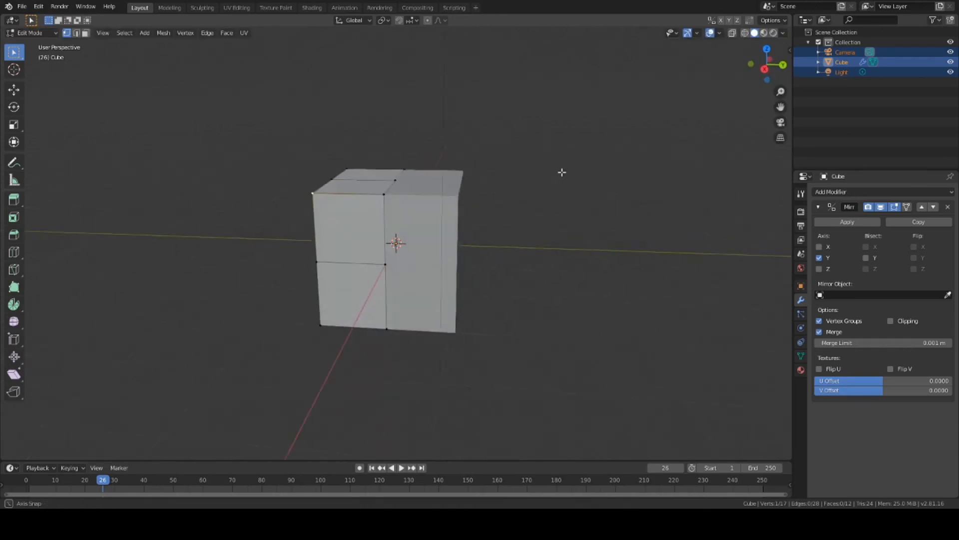
pyautogui.moveTo(531, 182); pyautogui.dragTo(417, 267, button='middle')
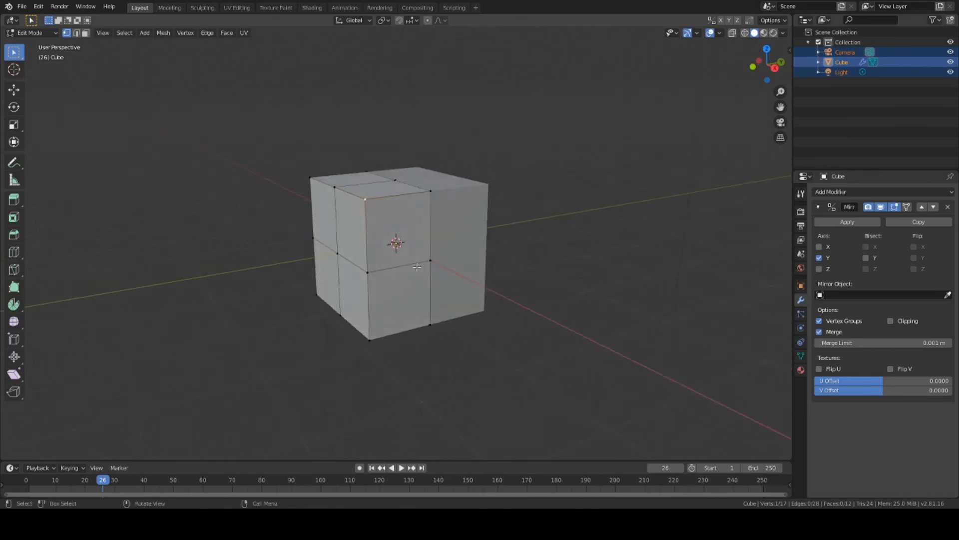
pyautogui.moveTo(529, 247); pyautogui.dragTo(480, 281, button='middle')
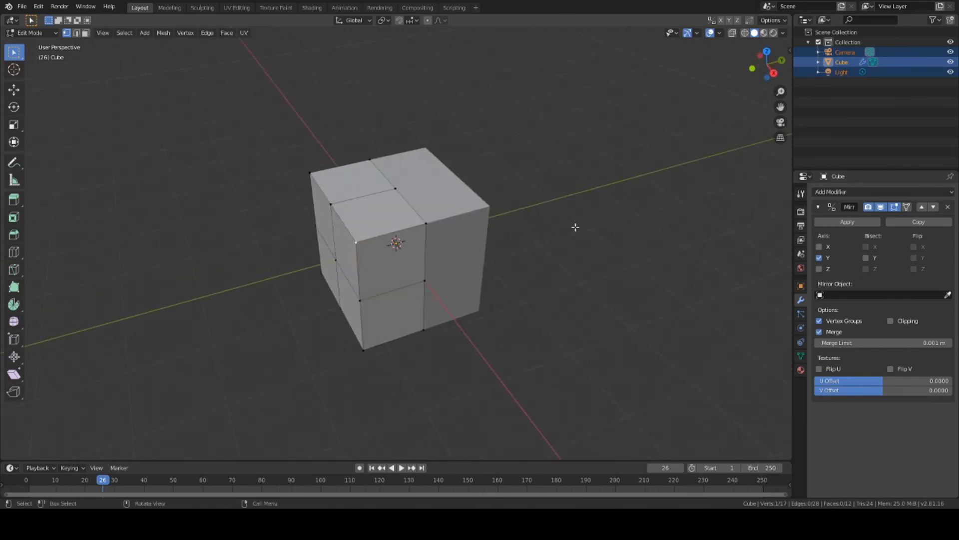
pyautogui.moveTo(547, 219); pyautogui.dragTo(554, 197, button='middle')
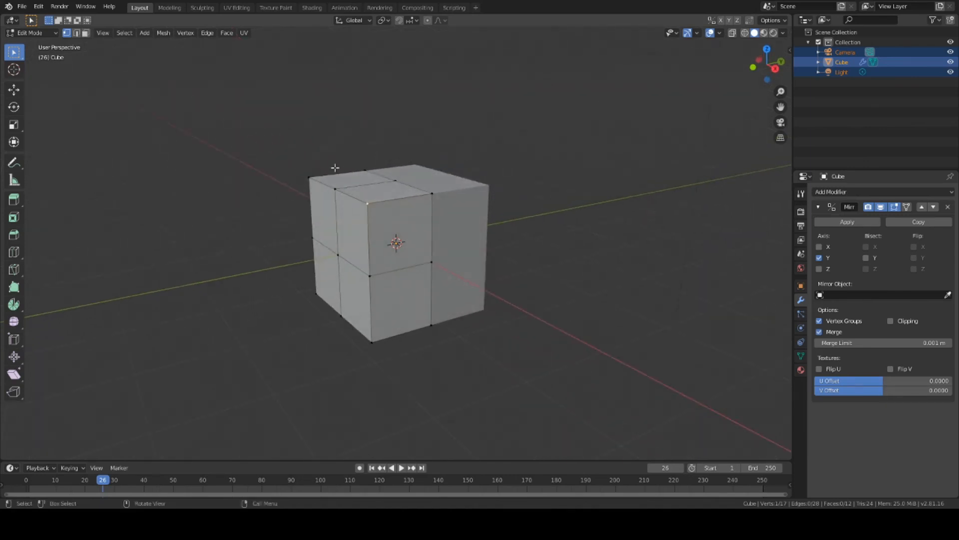
pyautogui.moveTo(284, 122); pyautogui.dragTo(482, 221)
pyautogui.moveTo(478, 217); pyautogui.dragTo(592, 239, button='middle')
# Step: Scale the whole mesh down along Z to flatten the block
pyautogui.press('a')
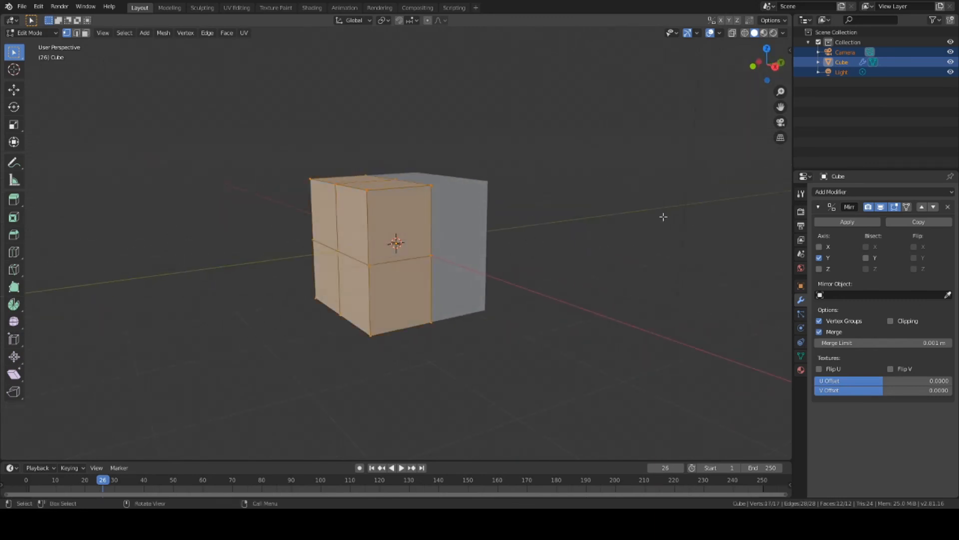
pyautogui.press('s')
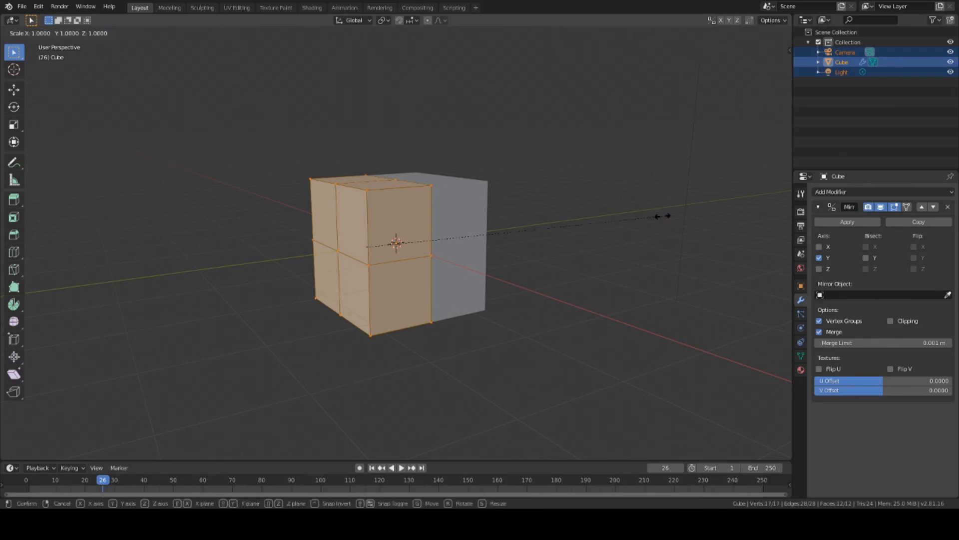
pyautogui.press('z')
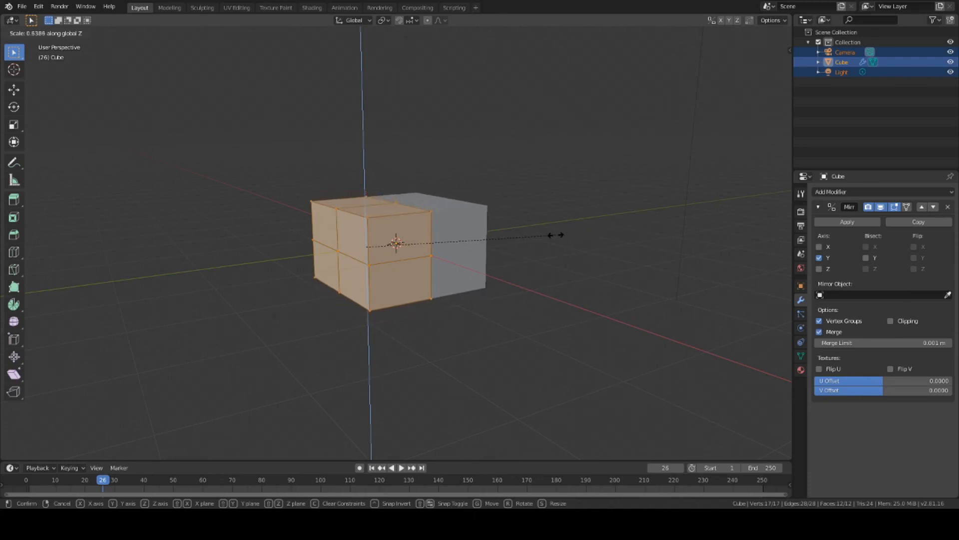
pyautogui.click(515, 234)
pyautogui.moveTo(514, 231); pyautogui.dragTo(532, 240, button='middle')
# Step: Box-select the left-side vertices and move them along Y to lengthen the box
pyautogui.click(234, 160)
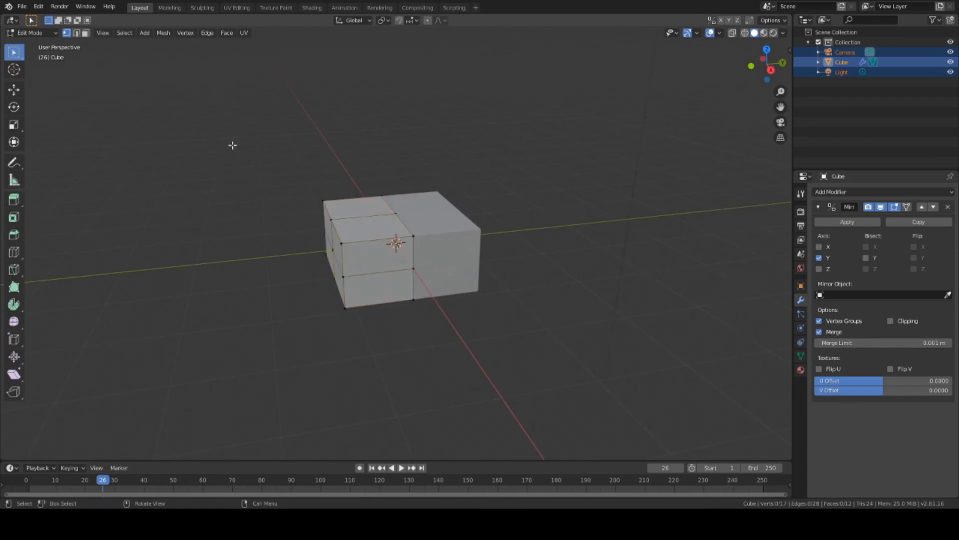
pyautogui.press('b')
pyautogui.moveTo(284, 177); pyautogui.dragTo(353, 337)
pyautogui.press('g')
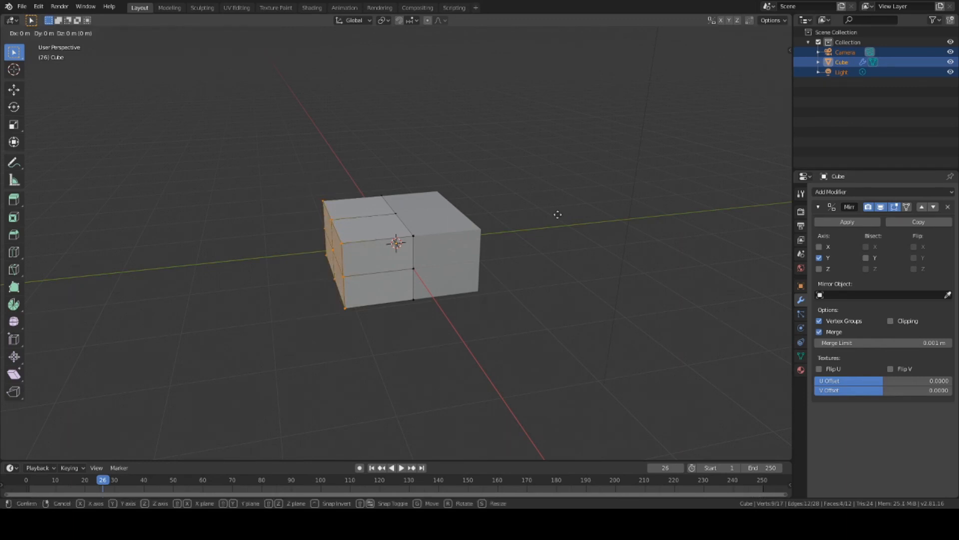
pyautogui.press('y')
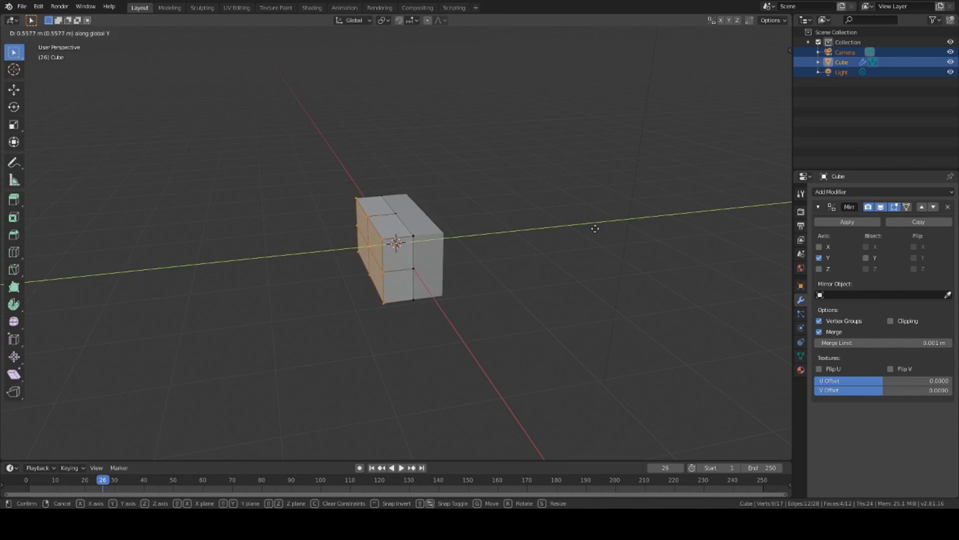
pyautogui.click(595, 228)
pyautogui.moveTo(563, 200); pyautogui.dragTo(510, 195, button='middle')
# Step: Box-select the box's top vertices, confirming a move without shifting them
pyautogui.scroll(3, 499, 195)
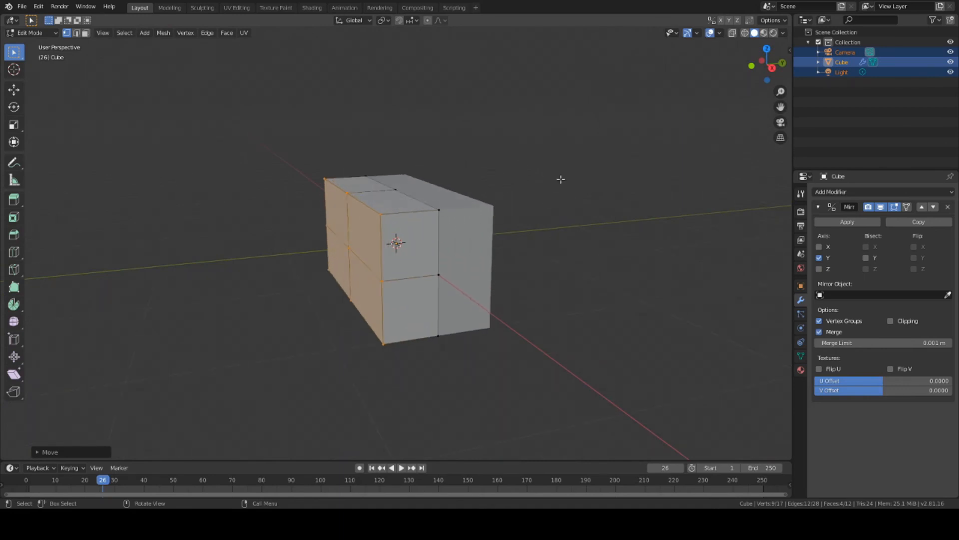
pyautogui.moveTo(561, 178); pyautogui.dragTo(555, 208, button='middle')
pyautogui.click(259, 282)
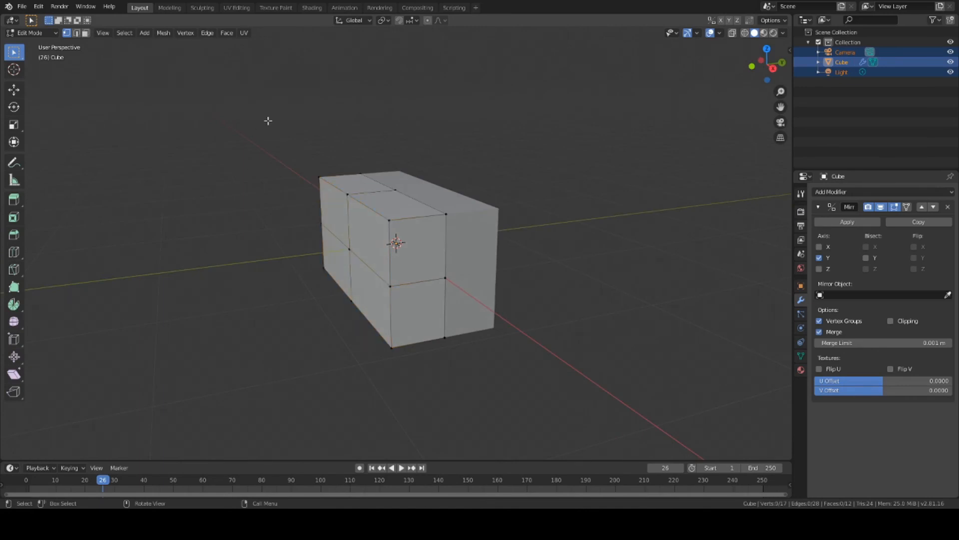
pyautogui.press('b')
pyautogui.moveTo(279, 87); pyautogui.dragTo(307, 123)
pyautogui.moveTo(307, 123); pyautogui.dragTo(317, 128, button='middle')
pyautogui.moveTo(300, 129); pyautogui.dragTo(508, 214)
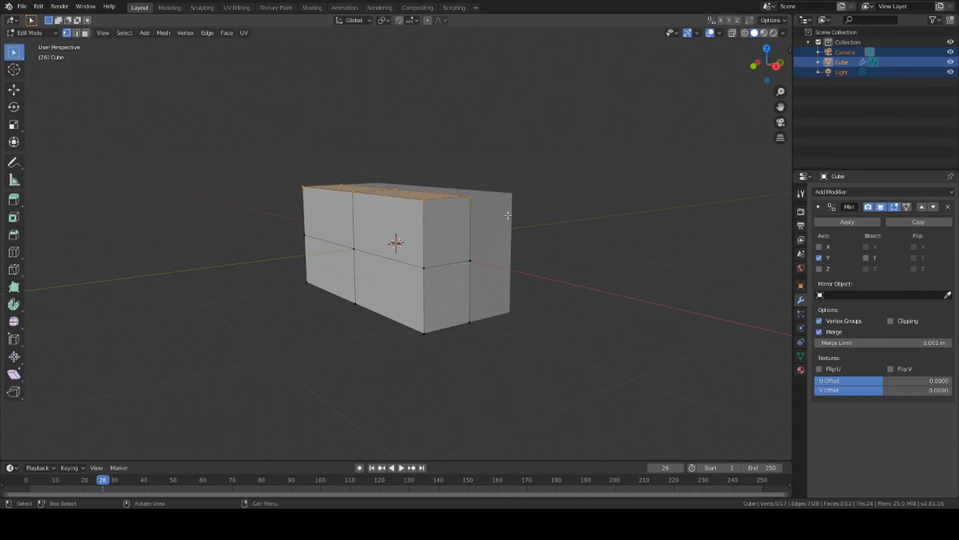
pyautogui.moveTo(509, 215); pyautogui.dragTo(590, 175, button='middle')
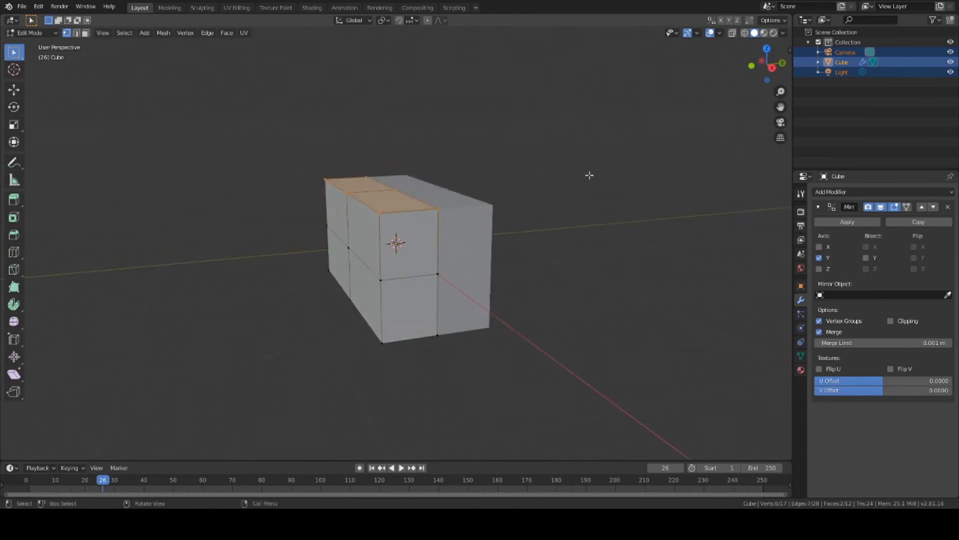
pyautogui.press('g')
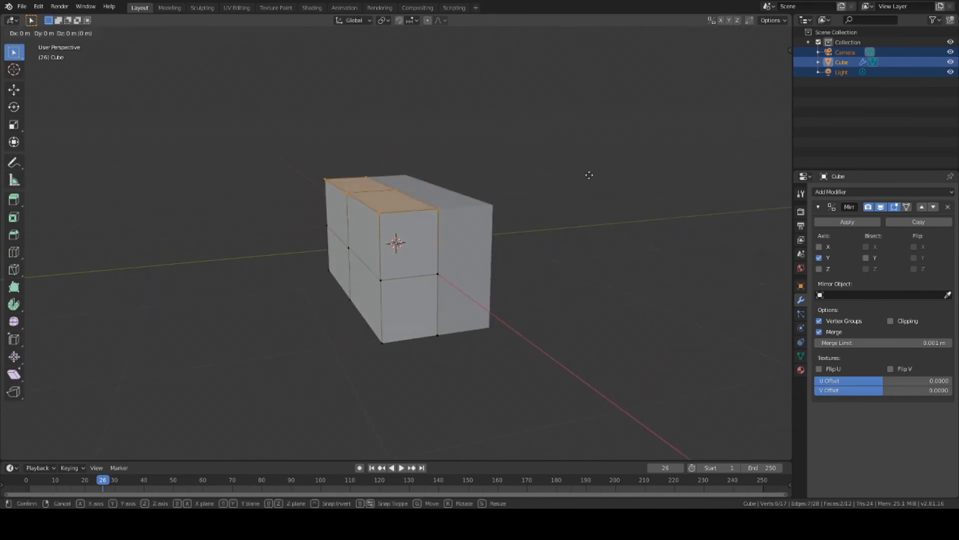
pyautogui.click(589, 175)
# Step: Box-select the bottom-face vertices and add the top vertices to the selection
pyautogui.moveTo(615, 293); pyautogui.dragTo(620, 264, button='middle')
pyautogui.press('b')
pyautogui.moveTo(314, 288); pyautogui.dragTo(520, 341)
pyautogui.press('b')
pyautogui.moveTo(296, 266); pyautogui.dragTo(510, 334)
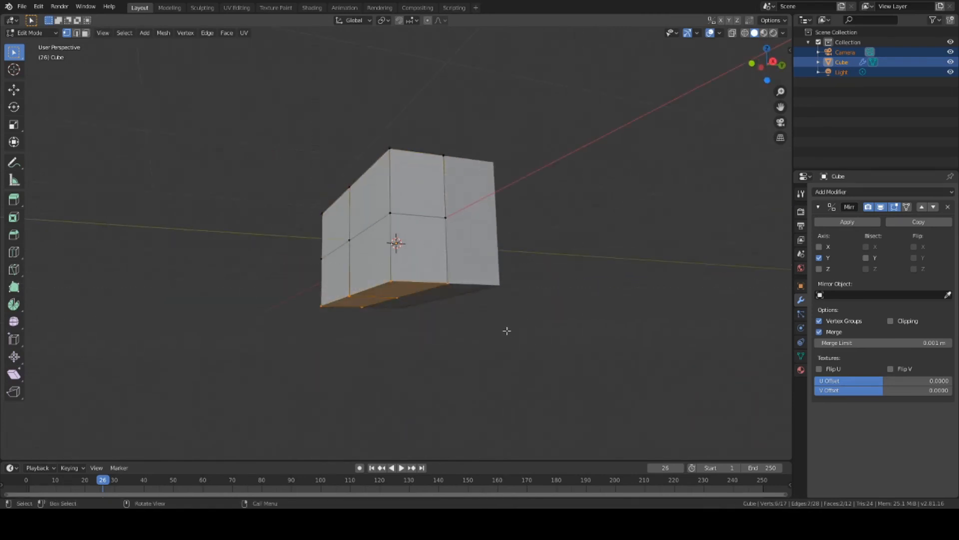
pyautogui.moveTo(507, 331); pyautogui.dragTo(510, 287, button='middle')
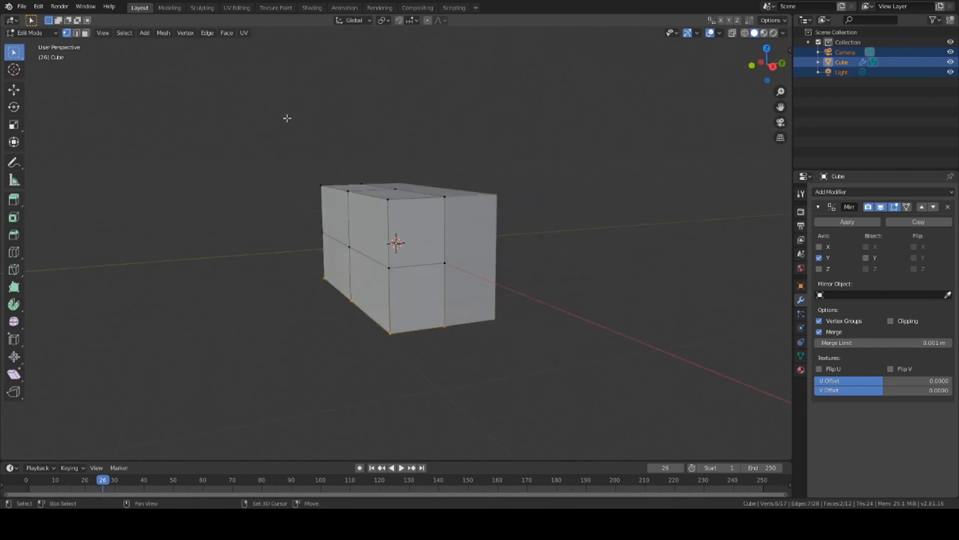
pyautogui.keyDown('shift'); pyautogui.moveTo(287, 118); pyautogui.dragTo(490, 208); pyautogui.keyUp('shift')
pyautogui.moveTo(568, 323); pyautogui.dragTo(576, 288, button='middle')
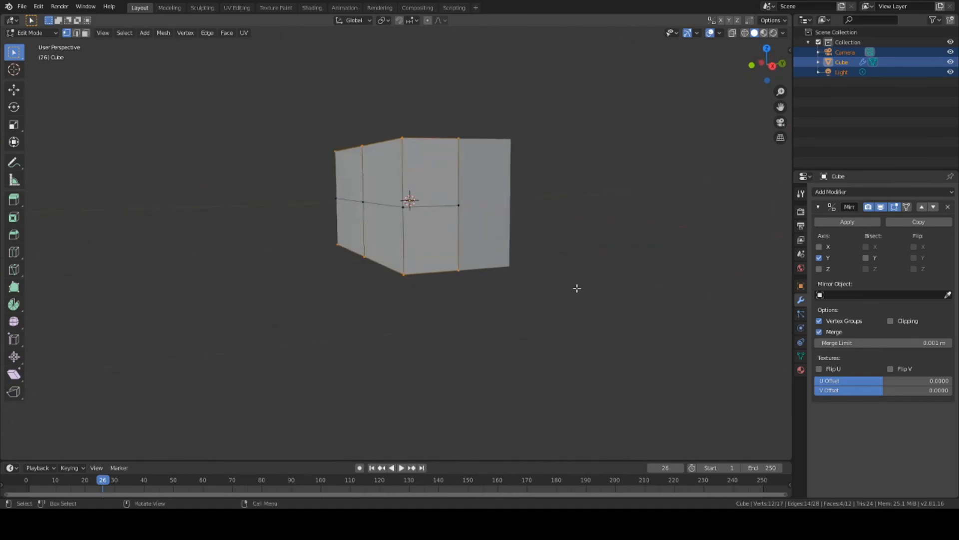
# Step: Cancel and undo a vertical scale, then reselect the box's top vertices
pyautogui.press('s')
pyautogui.press('z')
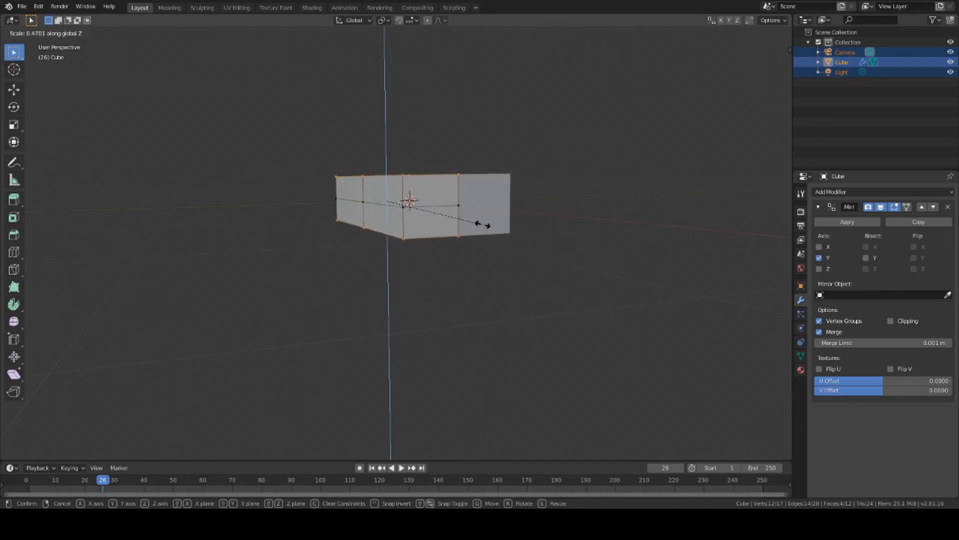
pyautogui.press('Escape')
pyautogui.hotkey('ctrl', 'z')
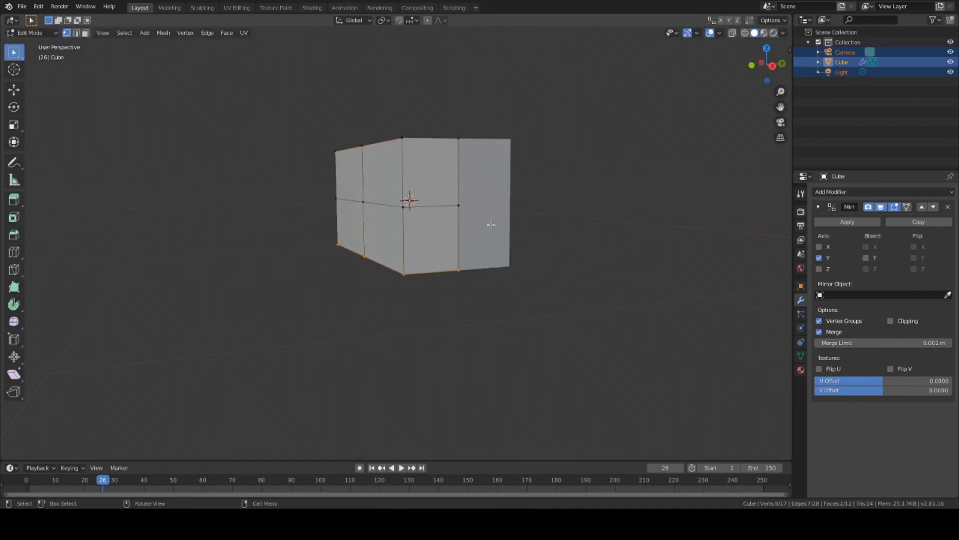
pyautogui.moveTo(325, 103); pyautogui.dragTo(302, 86, button='middle')
pyautogui.moveTo(302, 85); pyautogui.dragTo(488, 82)
pyautogui.moveTo(298, 98); pyautogui.dragTo(571, 166)
# Step: Try moving the top vertices, then cancel and undo the move
pyautogui.press('g')
pyautogui.click(570, 167)
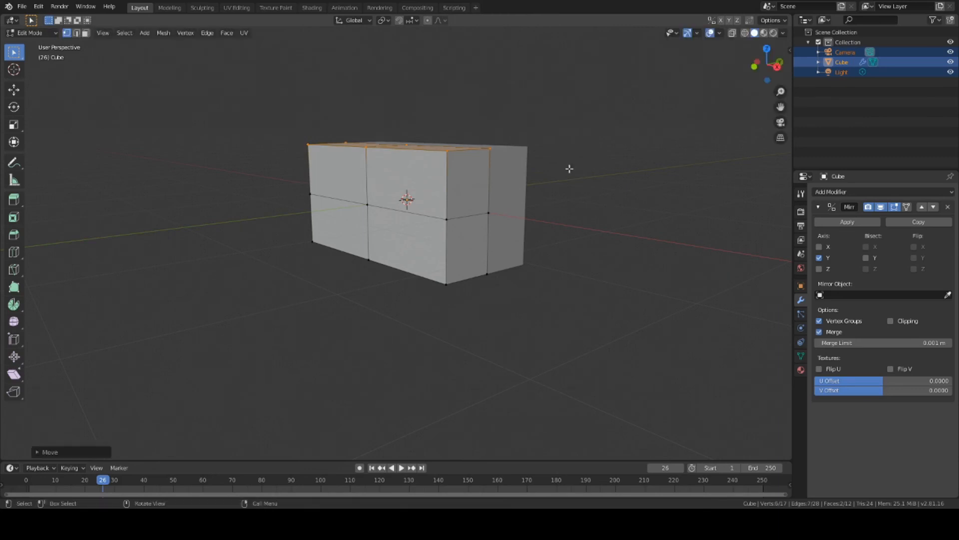
pyautogui.press('g')
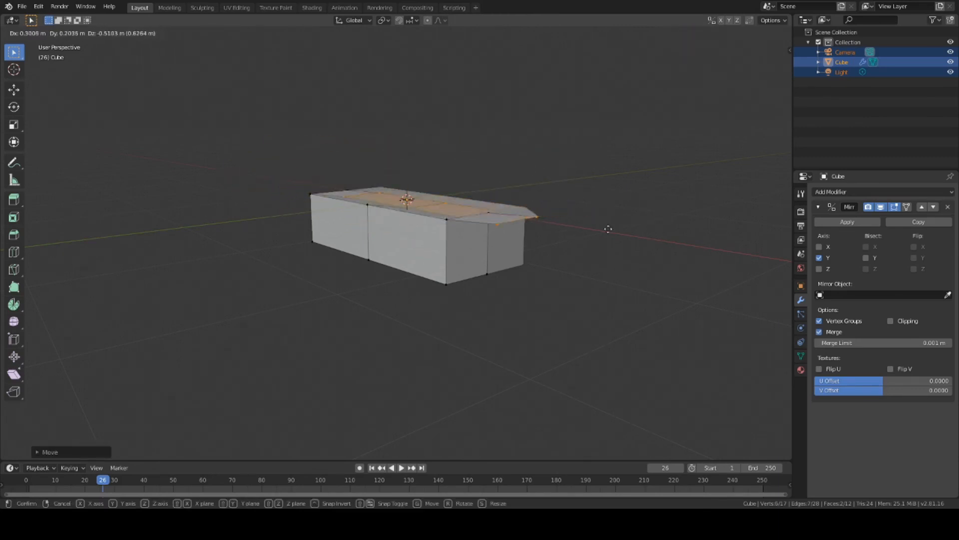
pyautogui.press('Escape')
pyautogui.hotkey('ctrl', 'z')
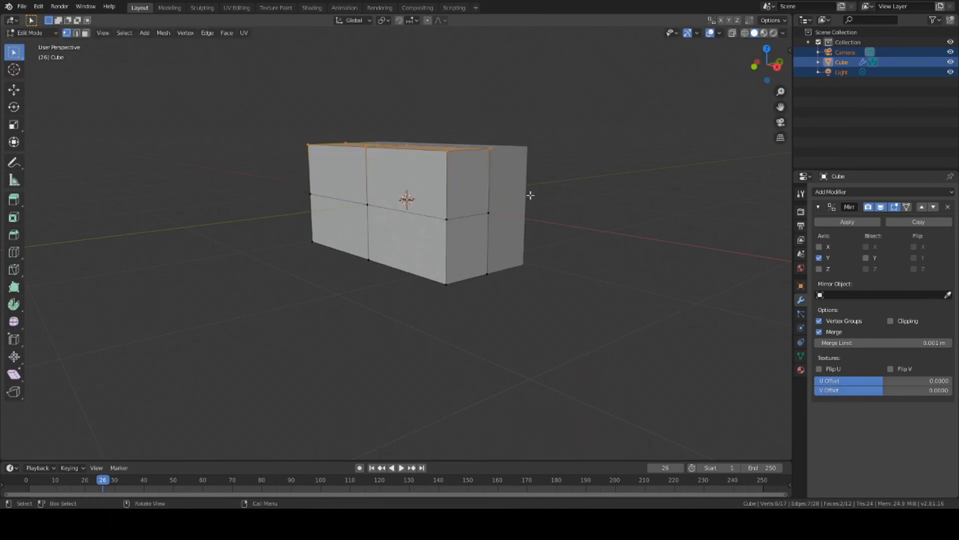
# Step: Add the bottom vertices and scale both rows along Z to about 0.59
pyautogui.moveTo(528, 225); pyautogui.dragTo(554, 283, button='middle')
pyautogui.press('b')
pyautogui.moveTo(289, 229); pyautogui.dragTo(569, 301)
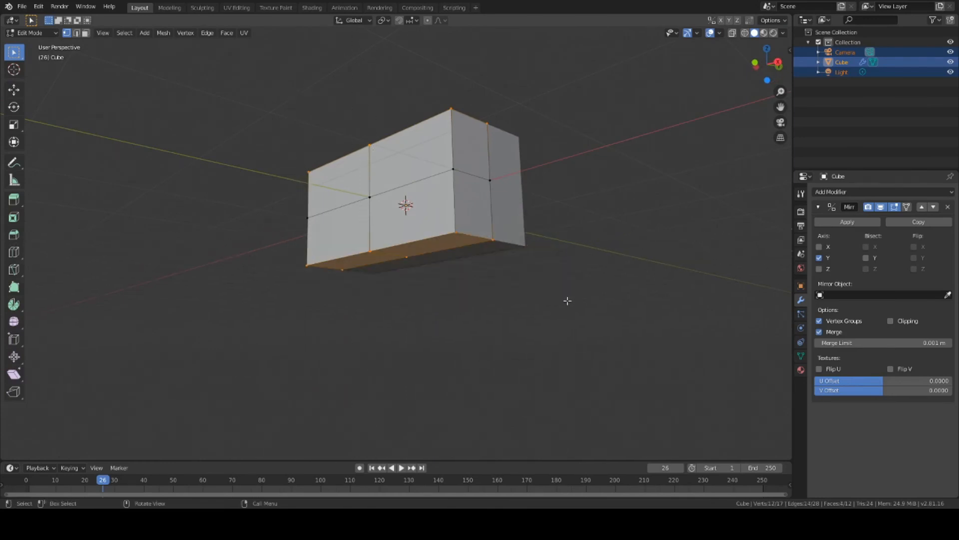
pyautogui.moveTo(574, 261); pyautogui.dragTo(552, 282, button='middle')
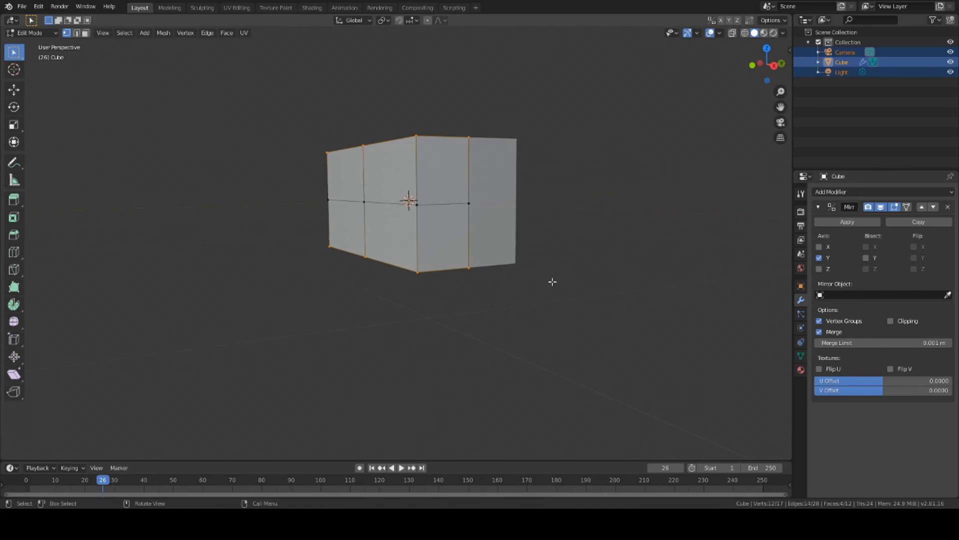
pyautogui.press('s')
pyautogui.press('z')
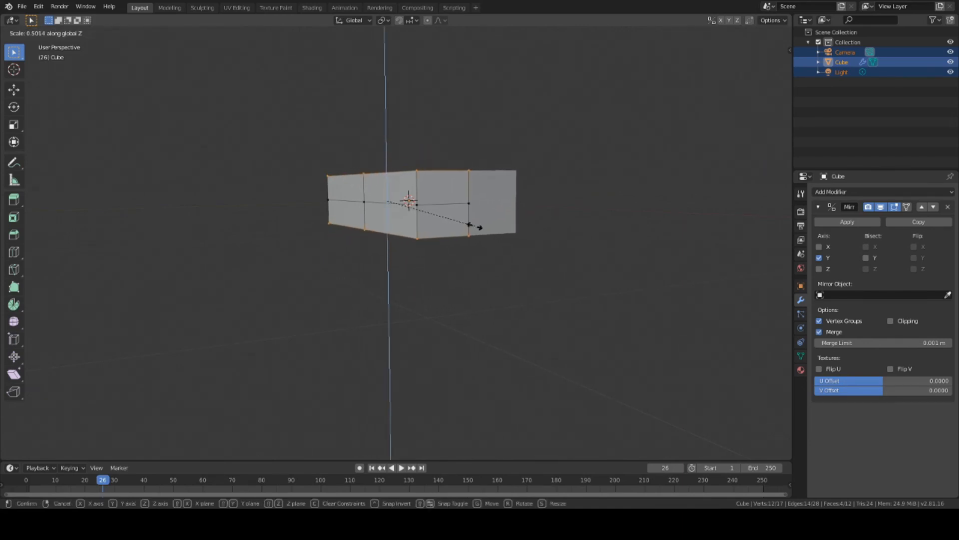
pyautogui.click(497, 232)
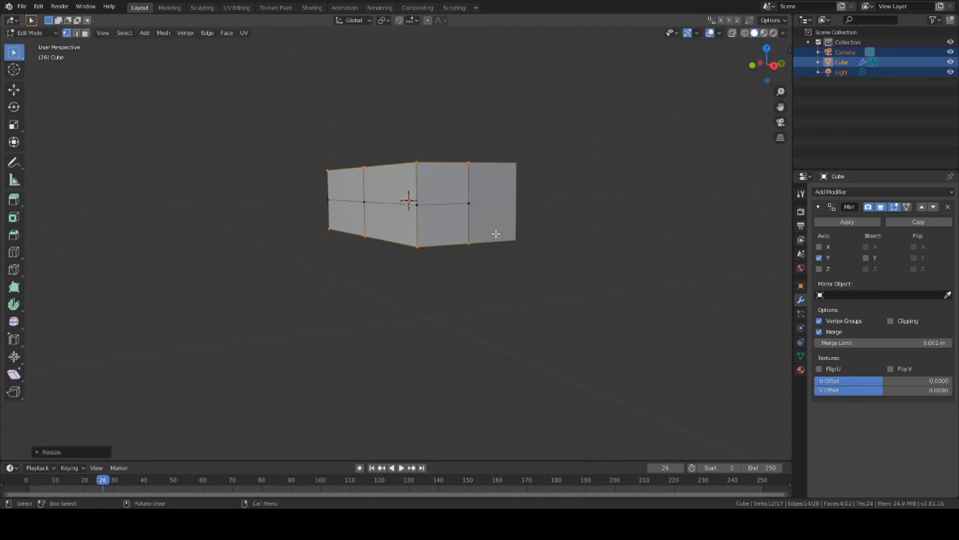
pyautogui.moveTo(494, 232); pyautogui.dragTo(561, 184, button='middle')
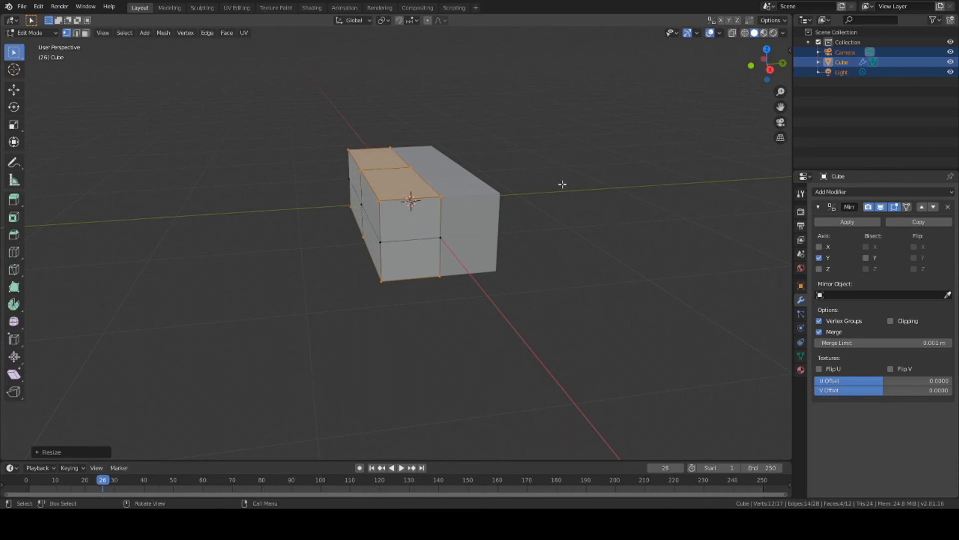
# Step: Select two corner vertices and slide them inward along Y
pyautogui.moveTo(513, 193); pyautogui.dragTo(621, 244, button='middle')
pyautogui.click(621, 244)
pyautogui.moveTo(508, 176)
pyautogui.mouseDown(button='middle')
pyautogui.moveTo(523, 177)
pyautogui.moveTo(516, 160)
pyautogui.mouseUp(button='middle')
pyautogui.click(417, 180)
pyautogui.keyDown('shift'); pyautogui.click(435, 157); pyautogui.keyUp('shift')
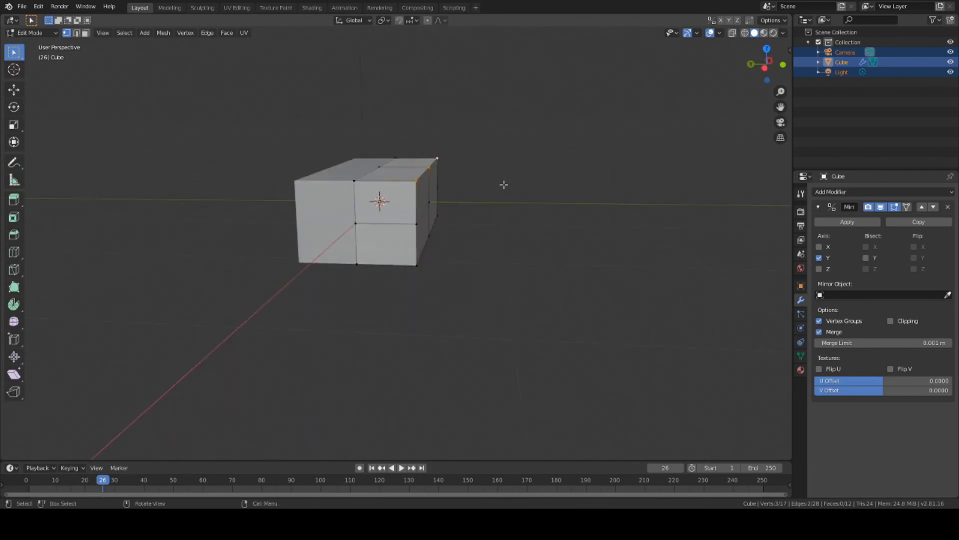
pyautogui.press('g')
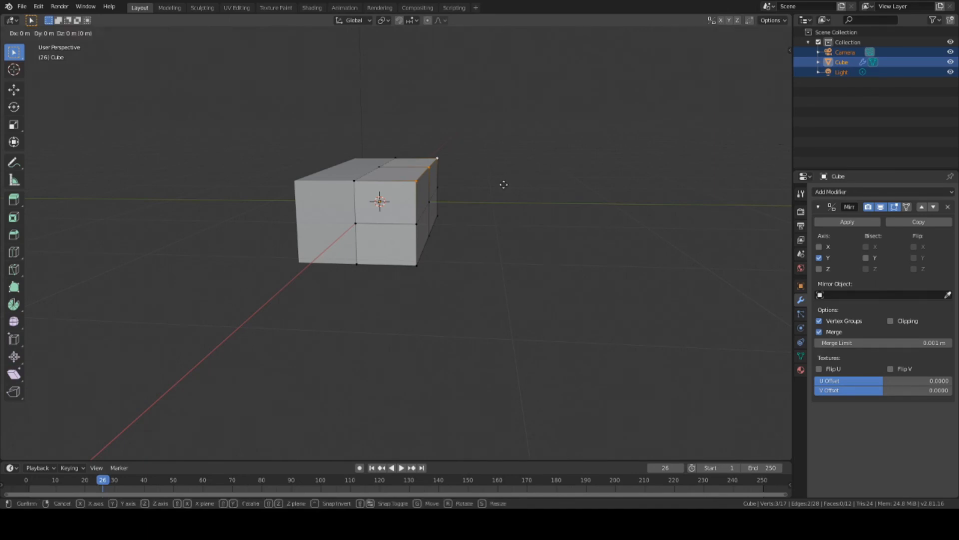
pyautogui.press('y')
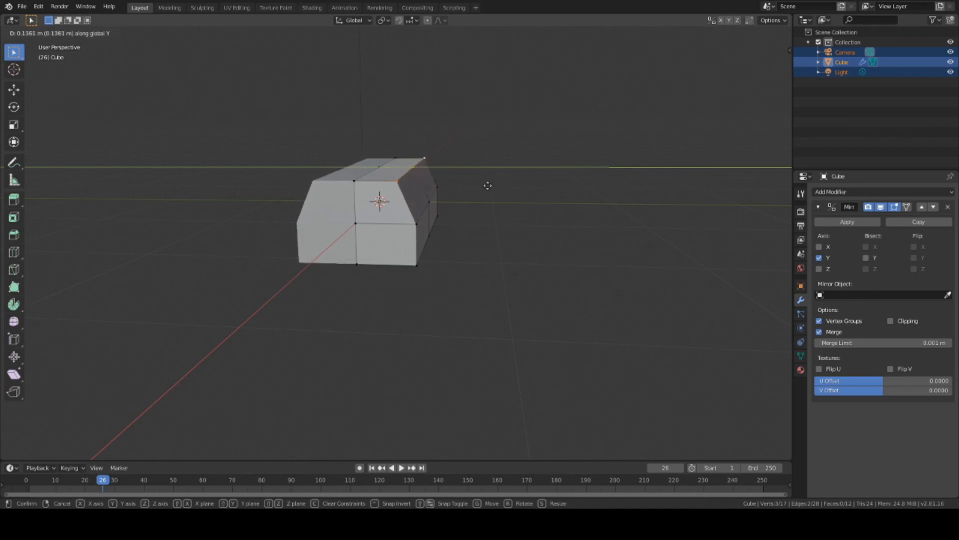
pyautogui.click(488, 186)
# Step: Move the selected corner vertices along Y again to complete the hexagonal profile
pyautogui.moveTo(488, 187); pyautogui.dragTo(497, 203, button='middle')
pyautogui.press('g')
pyautogui.press('y')
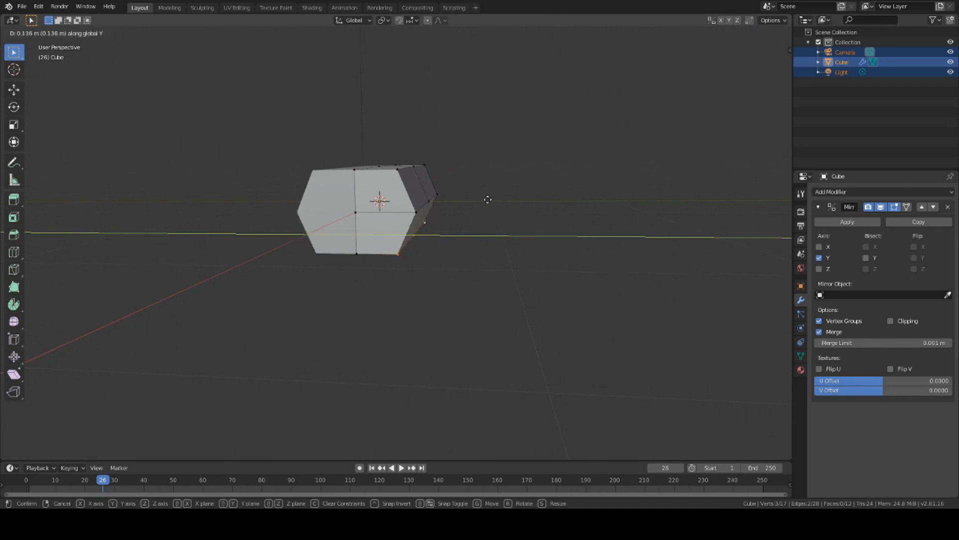
pyautogui.click(489, 199)
pyautogui.moveTo(489, 200); pyautogui.dragTo(295, 201, button='middle')
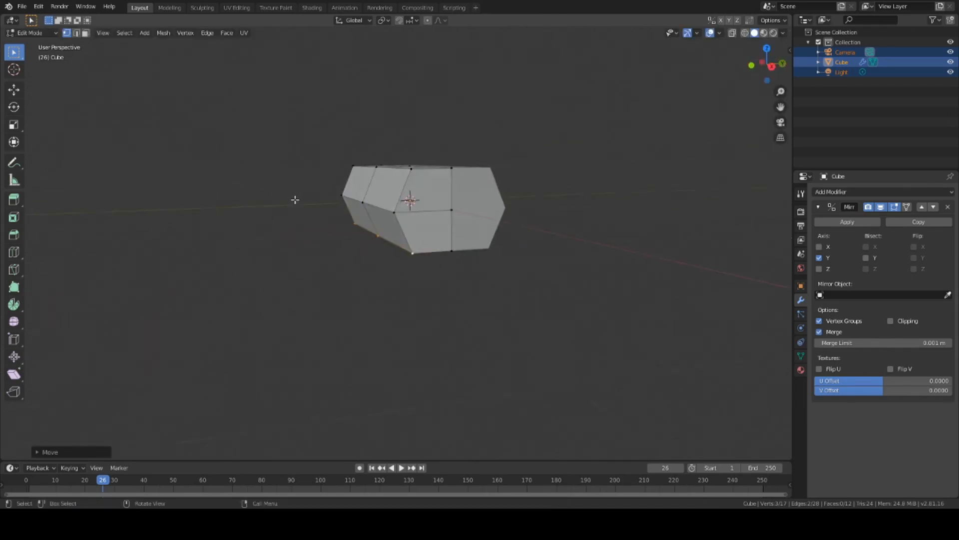
pyautogui.moveTo(535, 123)
pyautogui.mouseDown(button='middle')
pyautogui.moveTo(525, 133)
pyautogui.moveTo(537, 126)
pyautogui.mouseUp(button='middle')
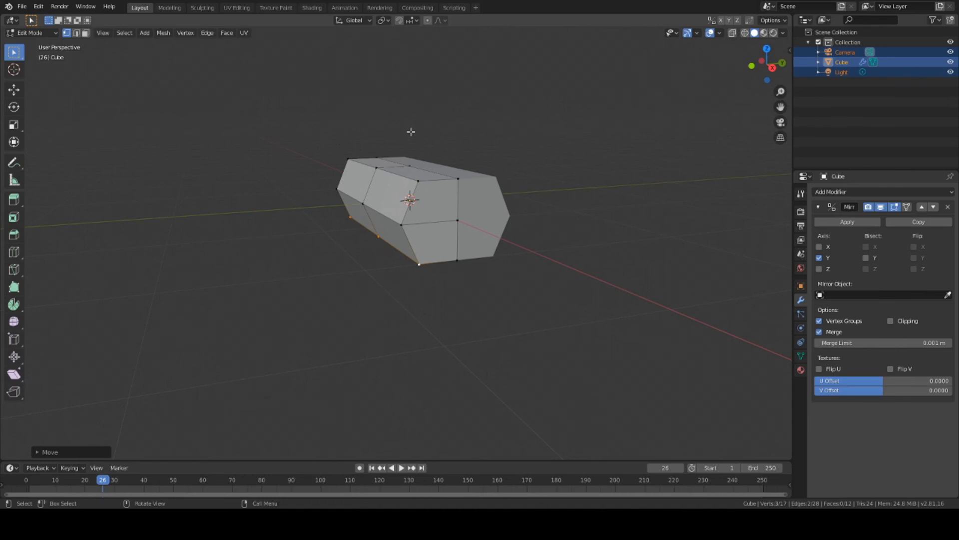
# Step: Orbit around the hexagonal prism and box-select the two faces at its end
pyautogui.moveTo(473, 133); pyautogui.dragTo(441, 134, button='middle')
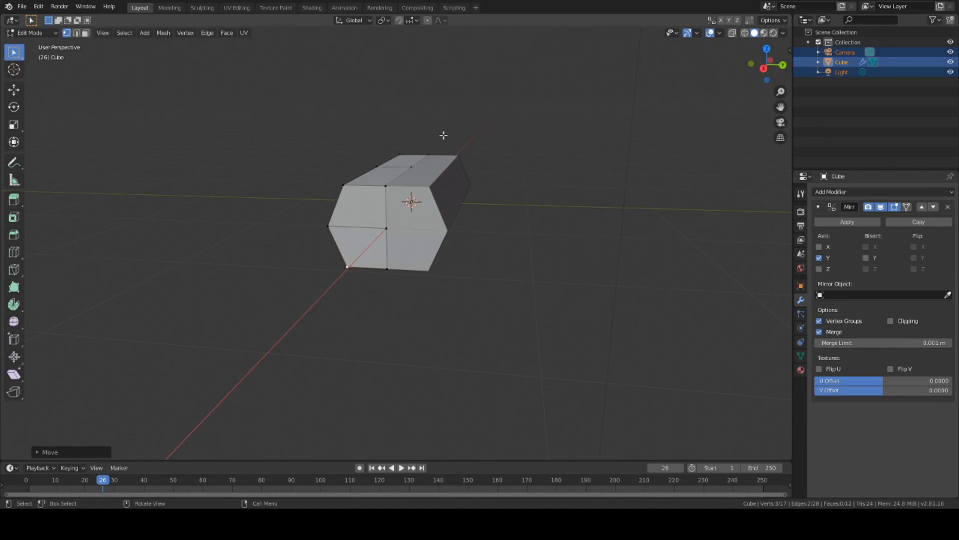
pyautogui.moveTo(483, 191); pyautogui.dragTo(522, 200, button='middle')
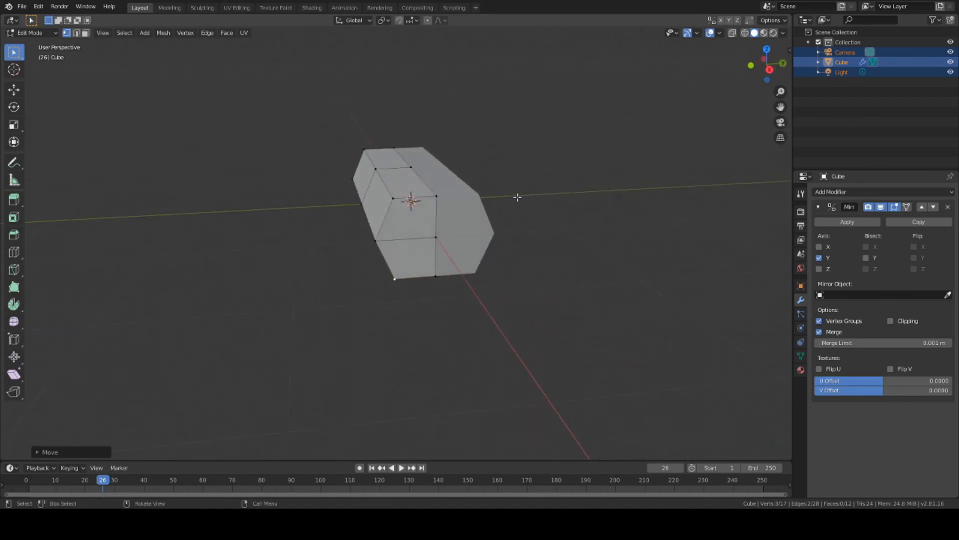
pyautogui.moveTo(517, 197); pyautogui.dragTo(579, 299, button='middle')
pyautogui.moveTo(526, 256)
pyautogui.mouseDown(button='middle')
pyautogui.moveTo(561, 237)
pyautogui.moveTo(531, 231)
pyautogui.moveTo(553, 225)
pyautogui.moveTo(493, 224)
pyautogui.moveTo(535, 263)
pyautogui.moveTo(516, 268)
pyautogui.moveTo(528, 270)
pyautogui.mouseUp(button='middle')
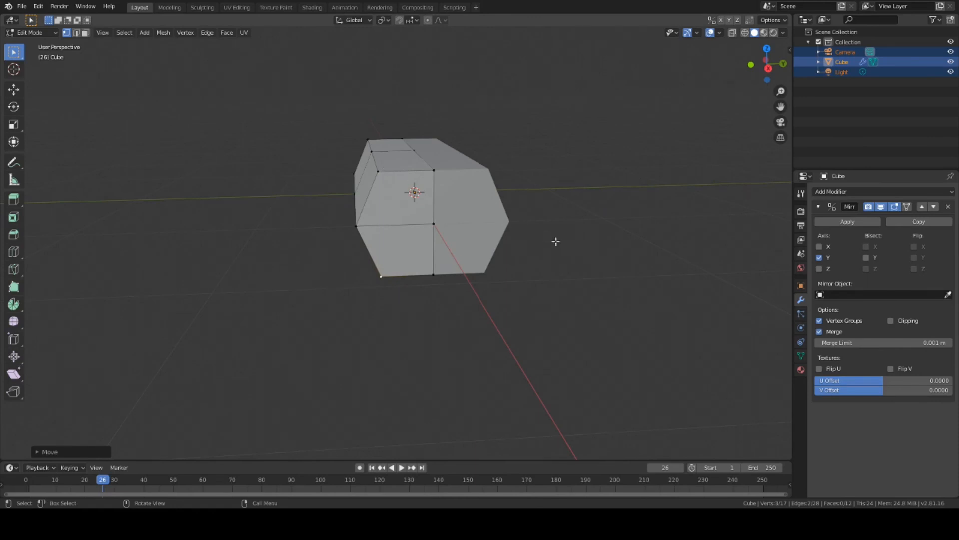
pyautogui.moveTo(556, 241); pyautogui.dragTo(617, 286, button='middle')
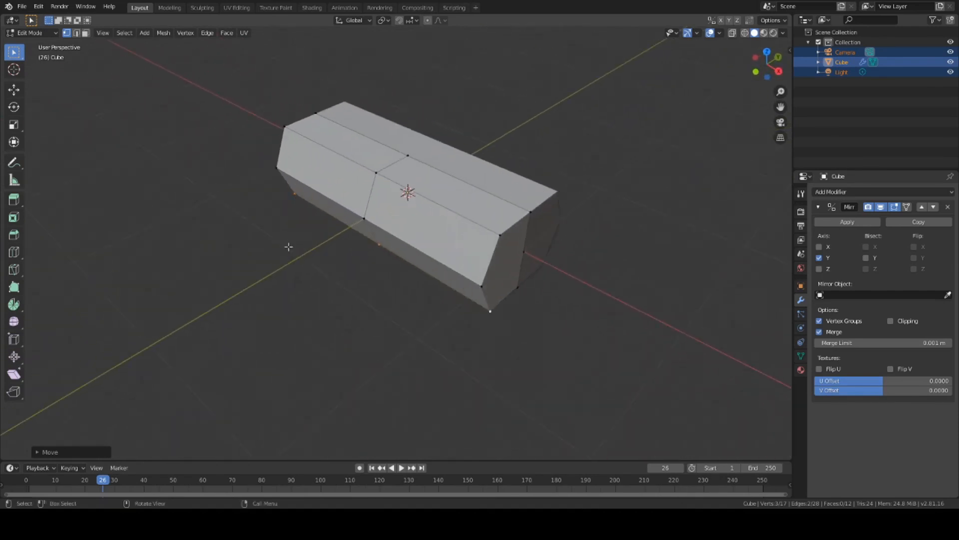
pyautogui.moveTo(289, 246); pyautogui.dragTo(389, 257, button='middle')
pyautogui.moveTo(247, 143); pyautogui.dragTo(328, 315)
pyautogui.moveTo(329, 317); pyautogui.dragTo(472, 346, button='middle')
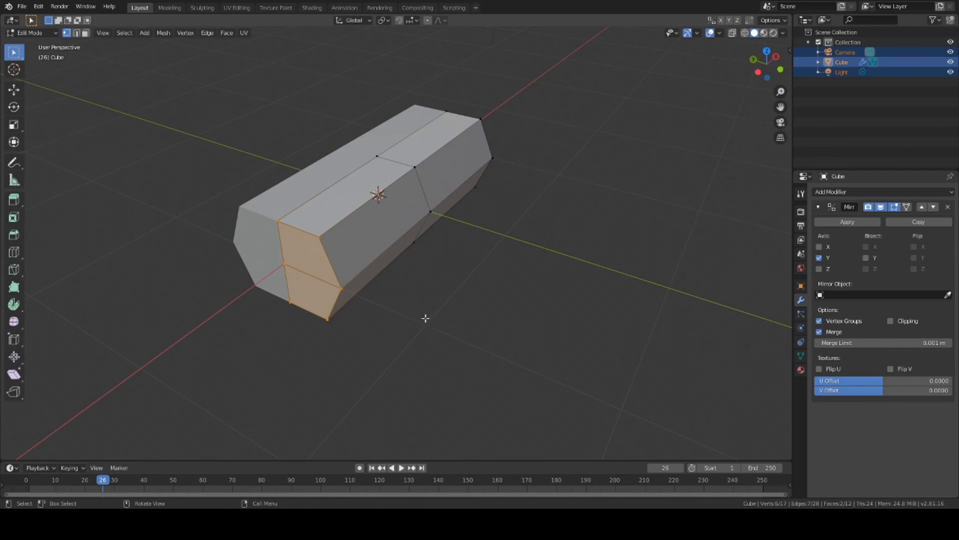
# Step: Scale the two end faces down slightly, inspect the taper, then deselect everything
pyautogui.press('s')
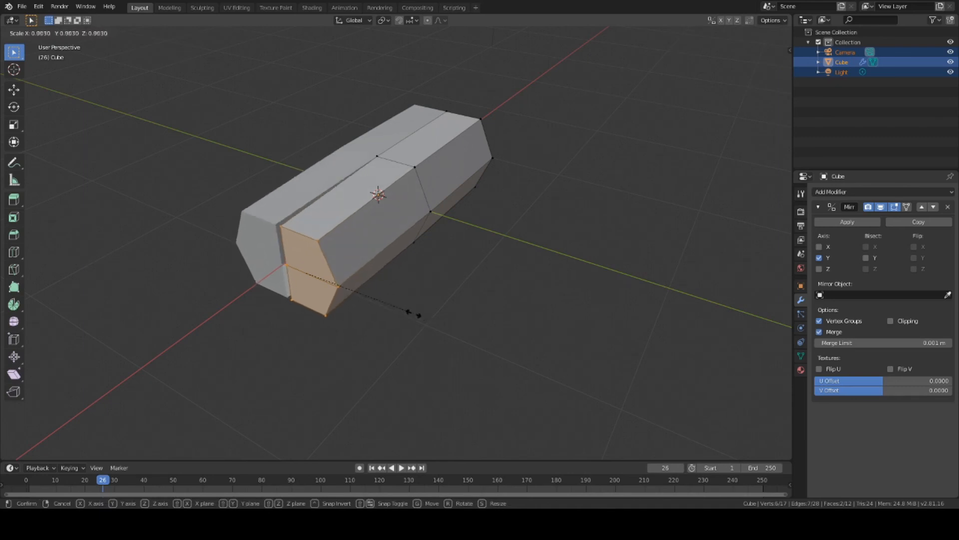
pyautogui.click(400, 312)
pyautogui.moveTo(396, 310); pyautogui.dragTo(396, 274, button='middle')
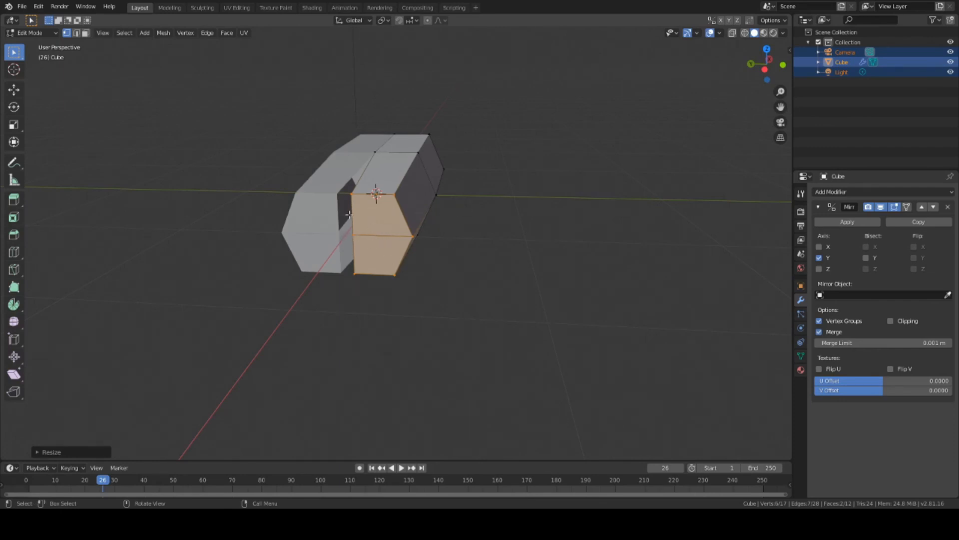
pyautogui.moveTo(337, 240); pyautogui.dragTo(461, 303, button='middle')
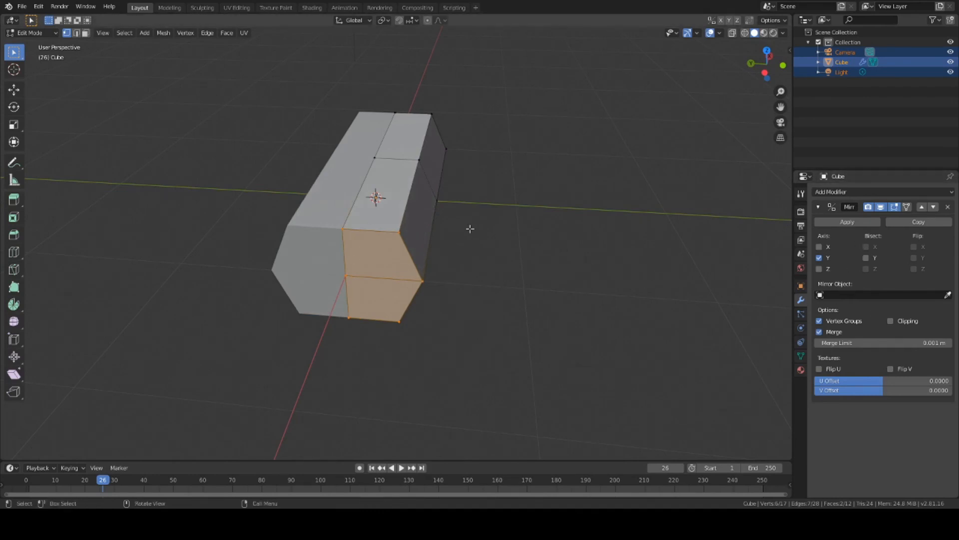
pyautogui.press('a')
pyautogui.hotkey('alt', 'a')
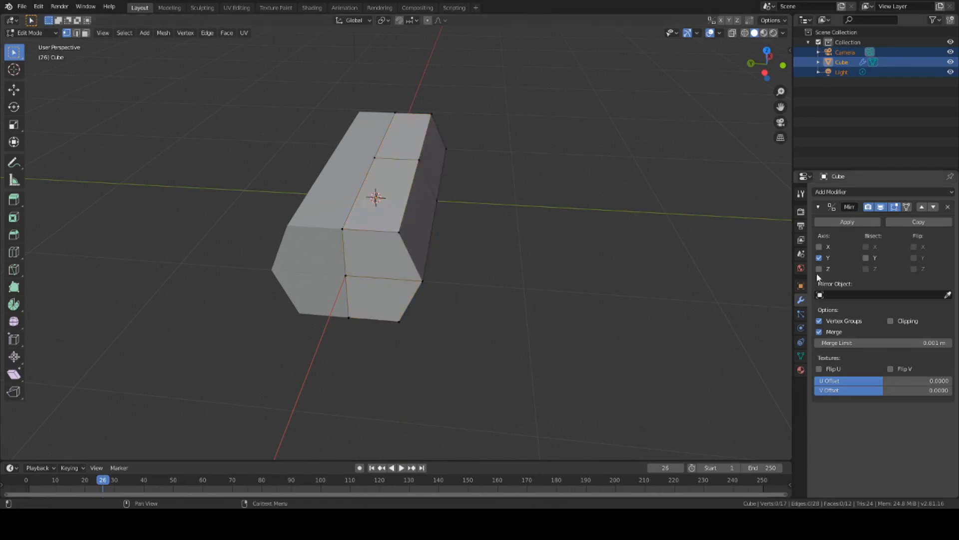
# Step: Enable Mirror Clipping, then scale the two near-end faces down to about 0.81
pyautogui.click(891, 321)
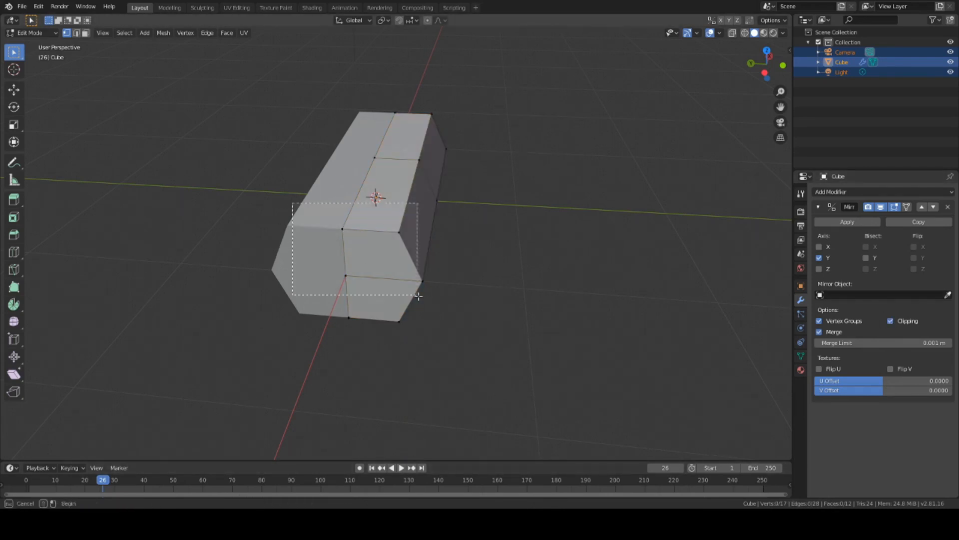
pyautogui.moveTo(293, 202); pyautogui.dragTo(479, 350)
pyautogui.moveTo(497, 325); pyautogui.dragTo(533, 302, button='middle')
pyautogui.press('s')
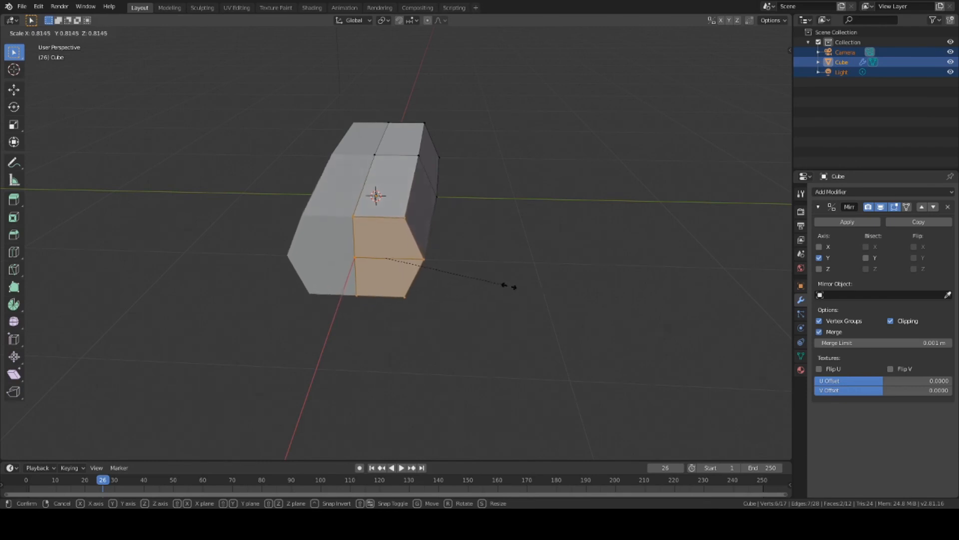
pyautogui.click(497, 278)
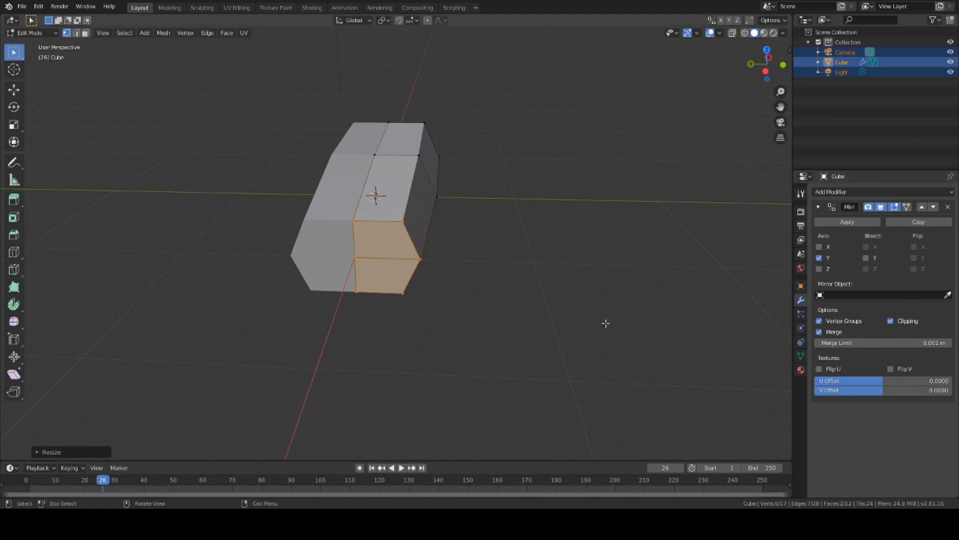
pyautogui.moveTo(446, 172); pyautogui.dragTo(386, 194, button='middle')
pyautogui.click(395, 172)
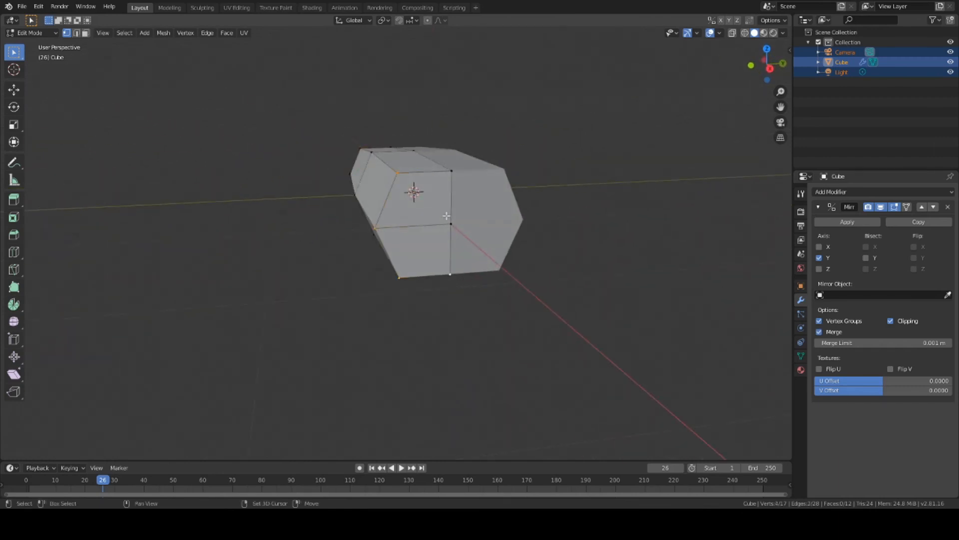
# Step: Undo a botched scale, then shrink the selected end faces again for a coffin-like taper
pyautogui.press('s')
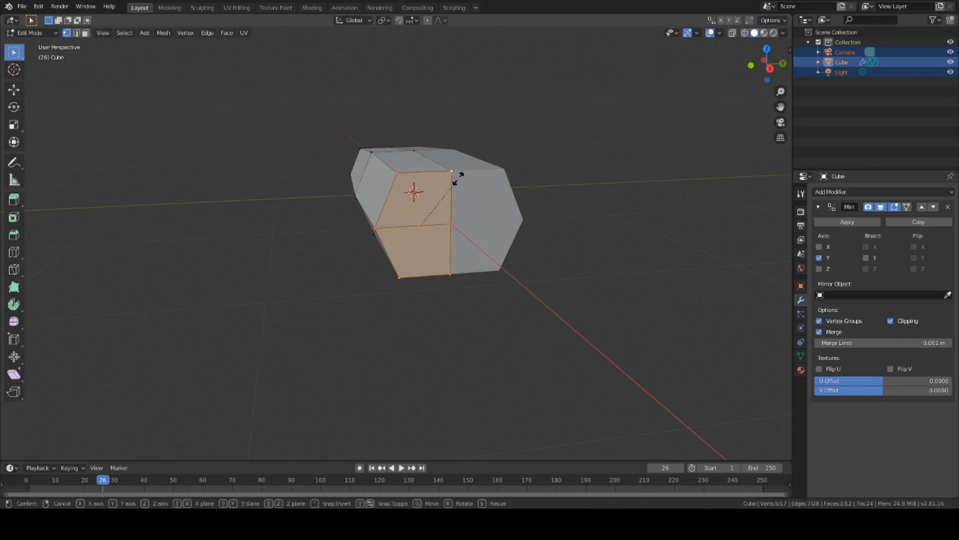
pyautogui.rightClick(369, 185)
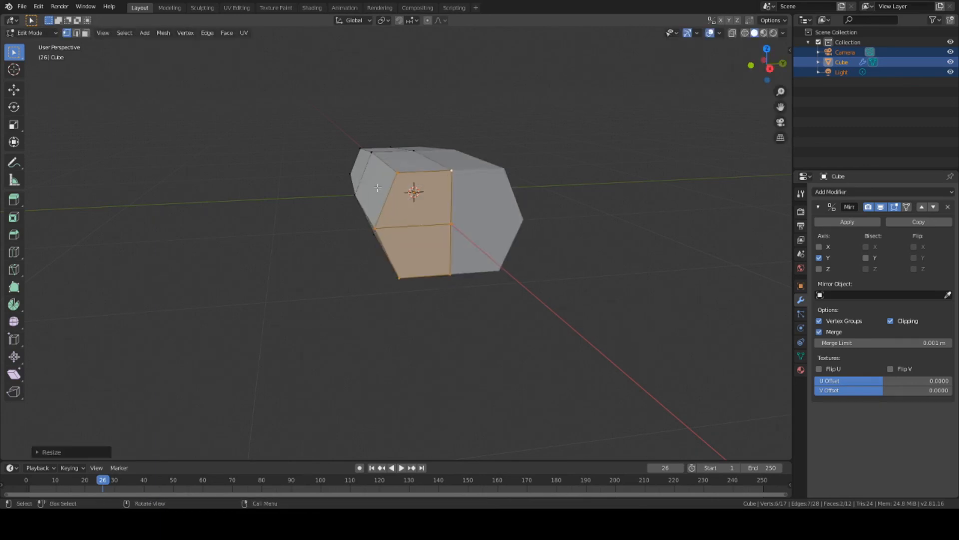
pyautogui.hotkey('ctrl', 'z')
pyautogui.moveTo(472, 247); pyautogui.dragTo(491, 285, button='middle')
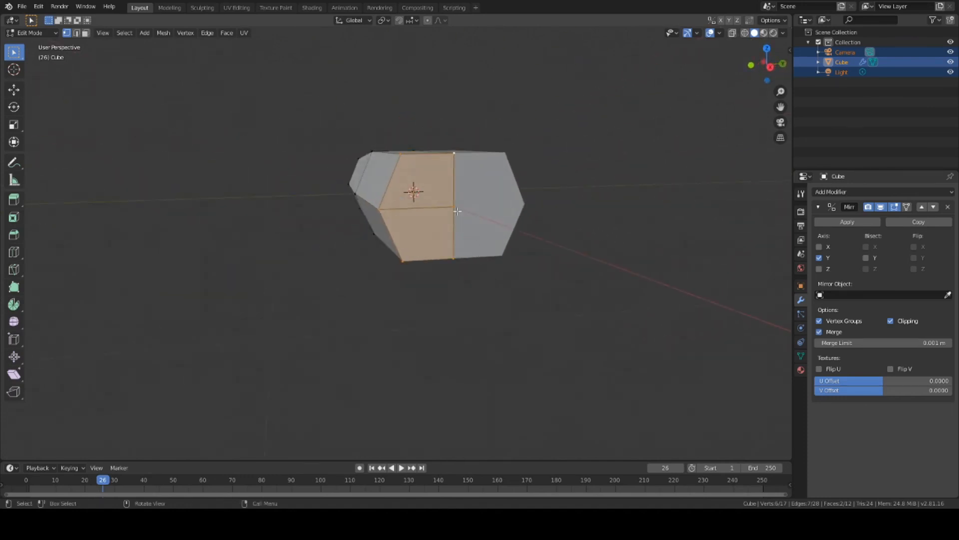
pyautogui.press('s')
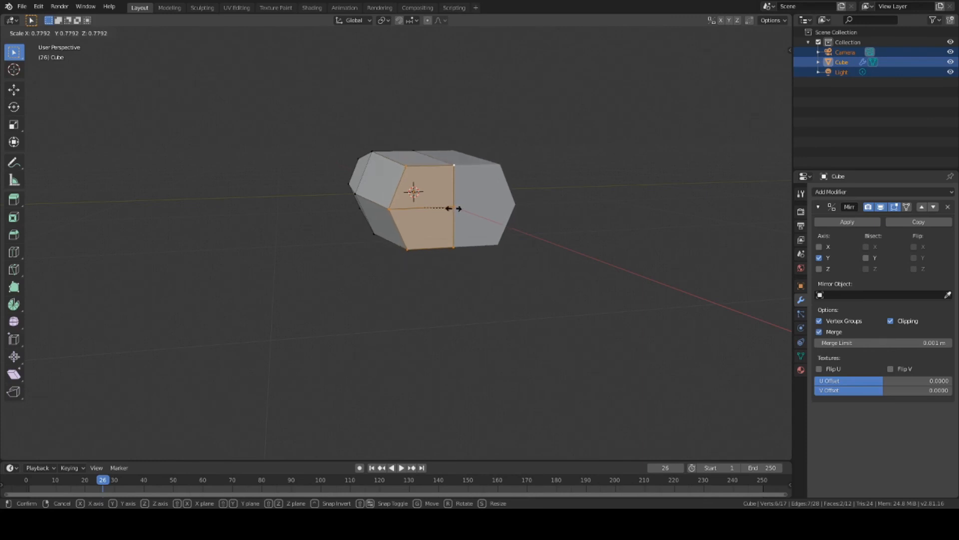
pyautogui.click(460, 209)
pyautogui.moveTo(459, 209); pyautogui.dragTo(309, 251, button='middle')
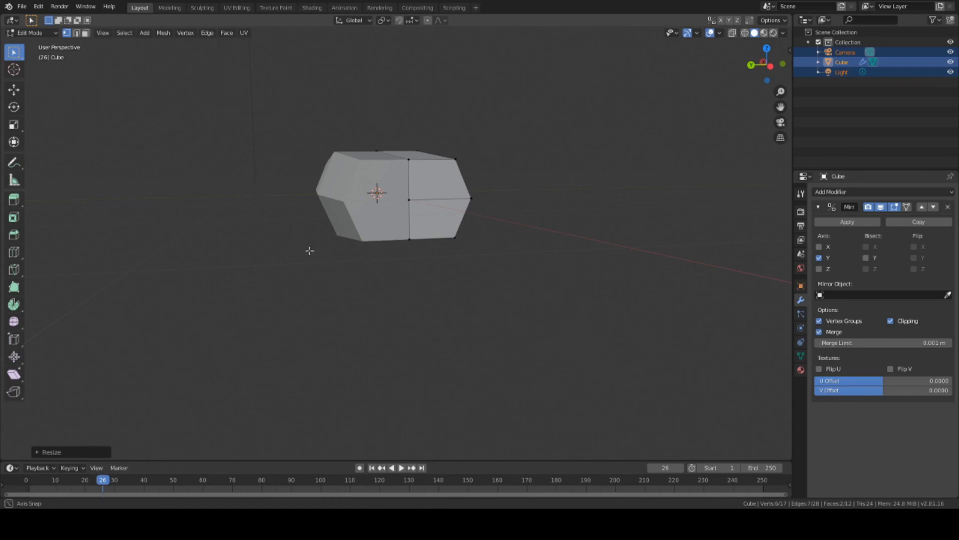
pyautogui.moveTo(310, 250); pyautogui.dragTo(193, 265, button='middle')
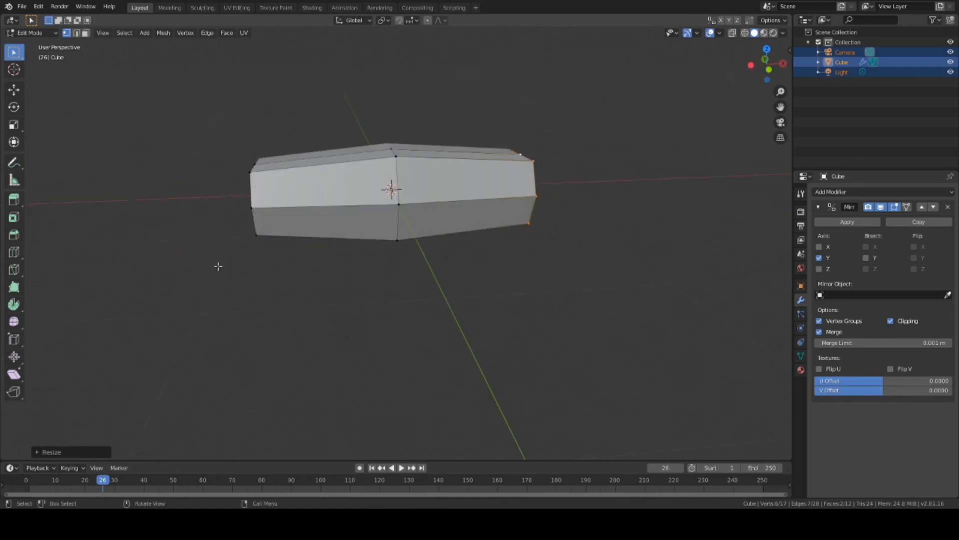
pyautogui.click(391, 149)
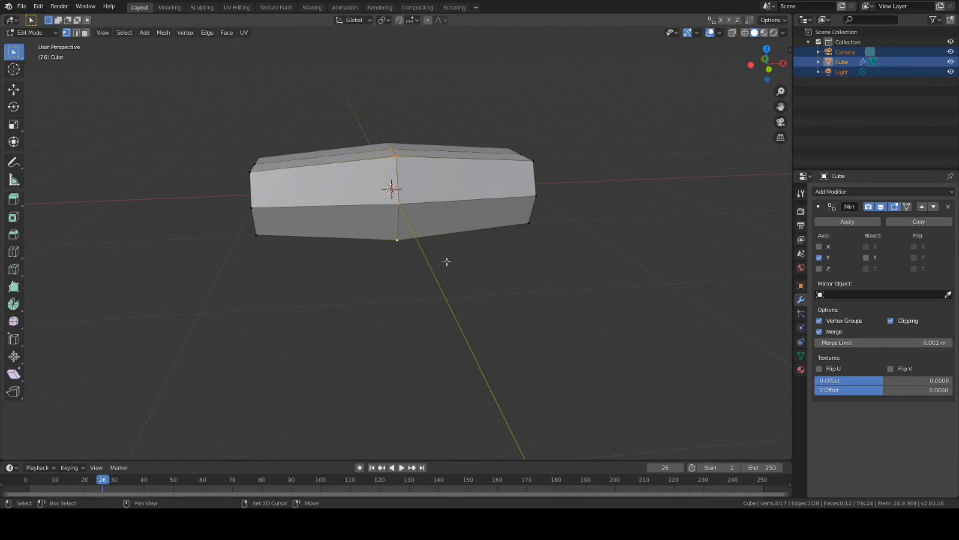
pyautogui.moveTo(446, 261); pyautogui.dragTo(447, 216, button='middle')
pyautogui.keyDown('shift'); pyautogui.click(395, 243); pyautogui.keyUp('shift')
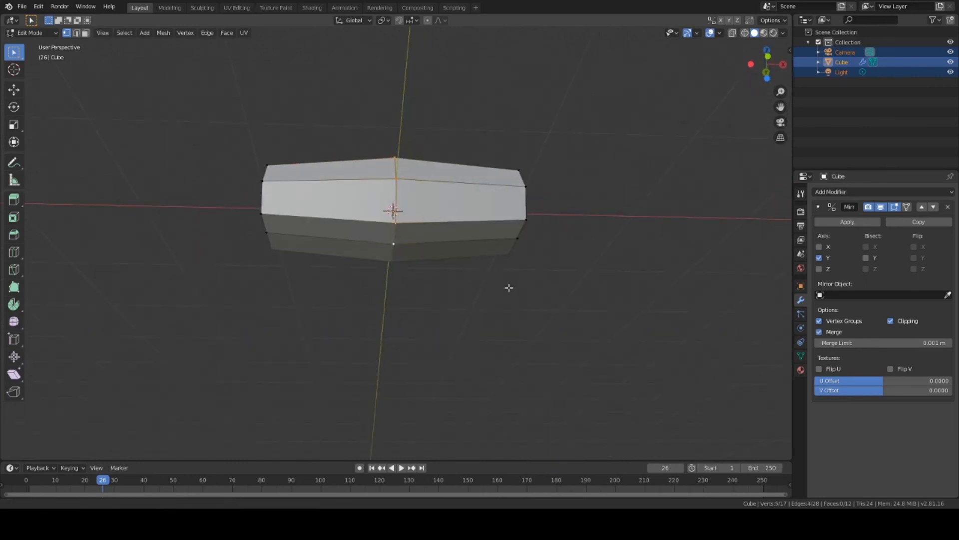
pyautogui.keyDown('shift'); pyautogui.moveTo(509, 288); pyautogui.dragTo(506, 319, button='middle'); pyautogui.keyUp('shift')
pyautogui.moveTo(470, 146); pyautogui.dragTo(479, 210, button='middle')
pyautogui.rightClick(427, 218)
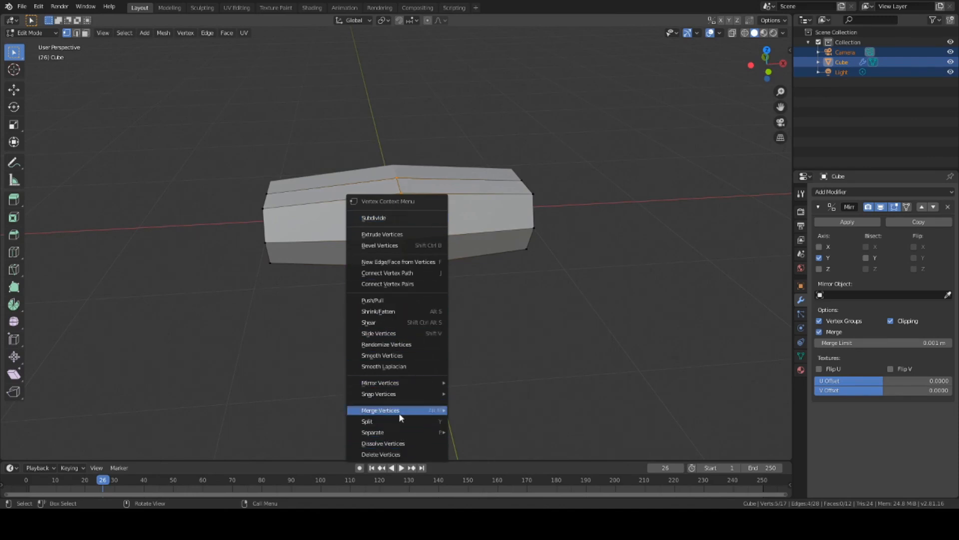
pyautogui.click(587, 249)
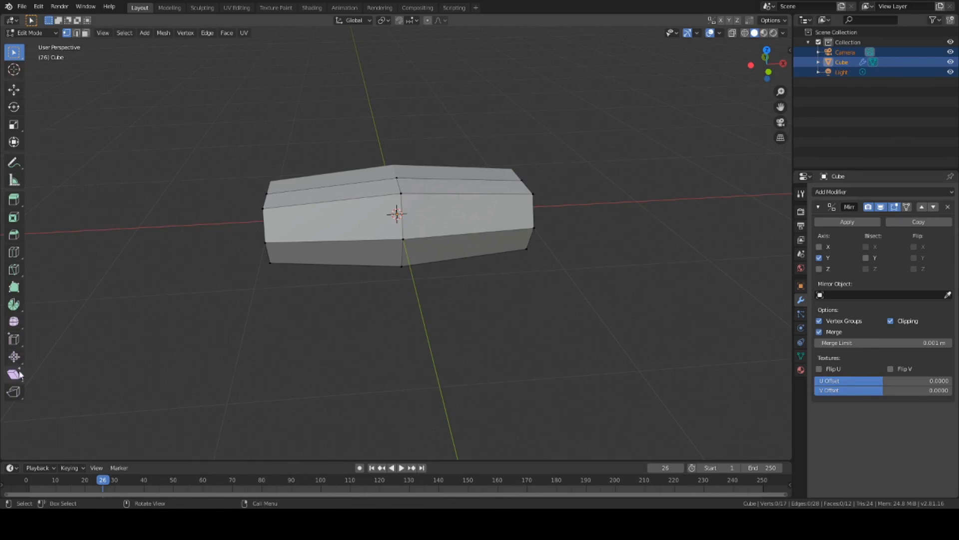
pyautogui.click(14, 339)
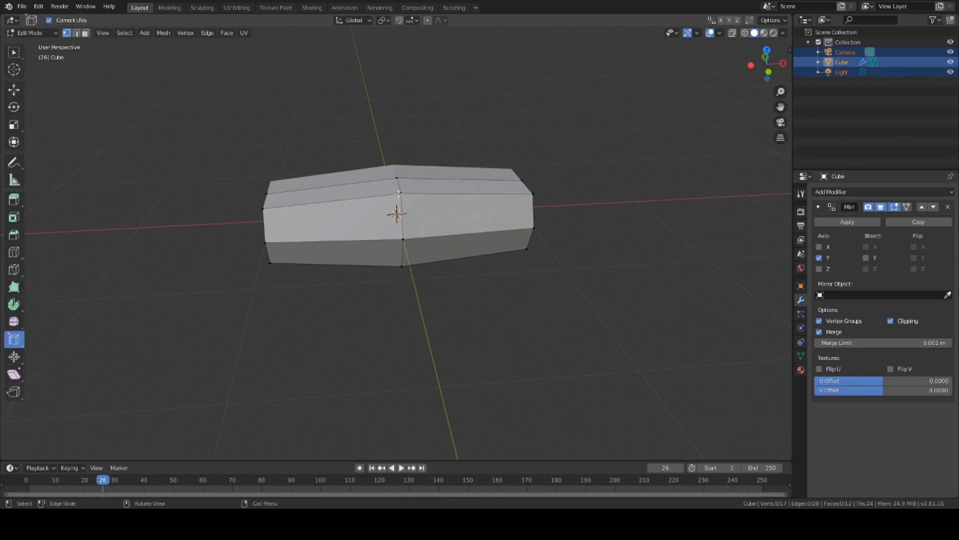
pyautogui.moveTo(426, 332); pyautogui.dragTo(431, 311, button='middle')
pyautogui.click(13, 51)
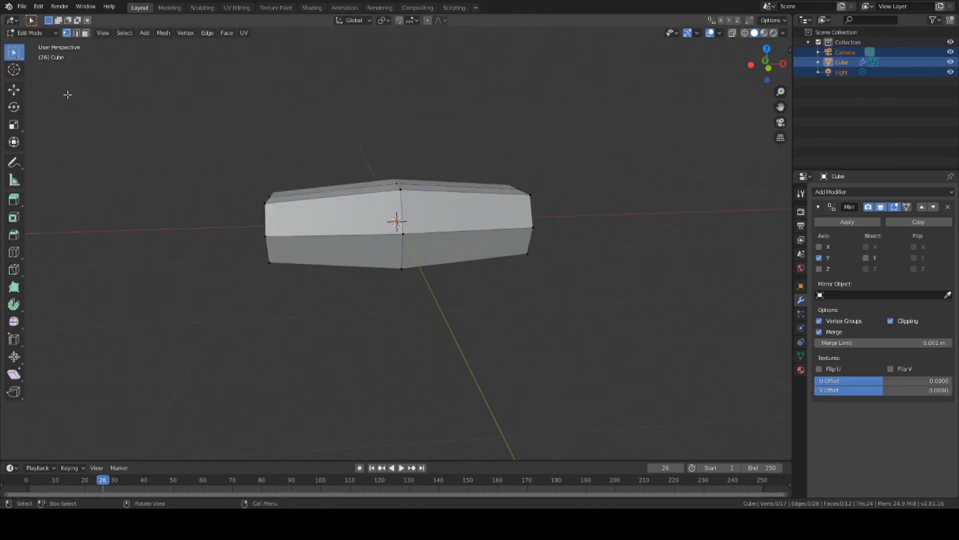
pyautogui.moveTo(381, 294); pyautogui.dragTo(380, 262, button='middle')
pyautogui.moveTo(383, 149); pyautogui.dragTo(432, 364)
pyautogui.moveTo(459, 318); pyautogui.dragTo(497, 232, button='middle')
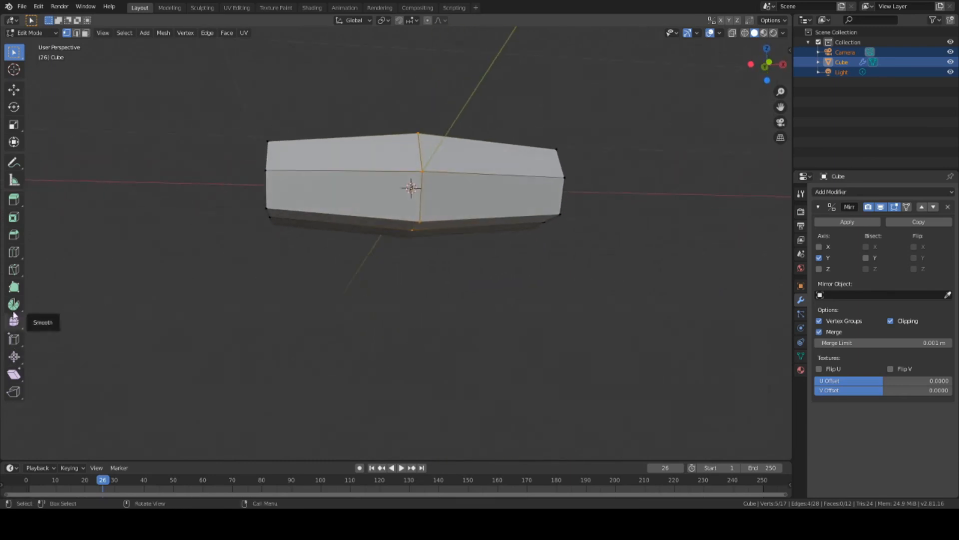
pyautogui.click(14, 340)
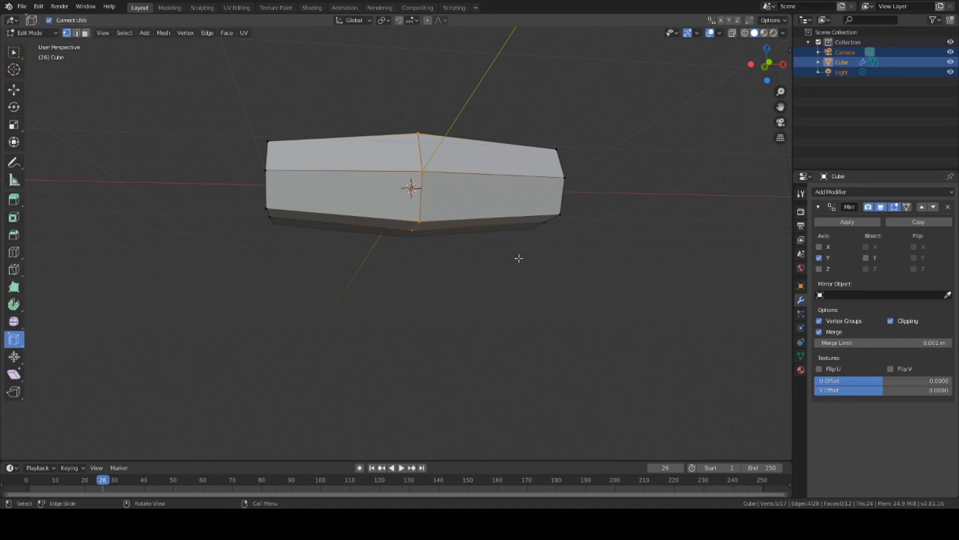
pyautogui.moveTo(518, 258); pyautogui.dragTo(481, 140, button='middle')
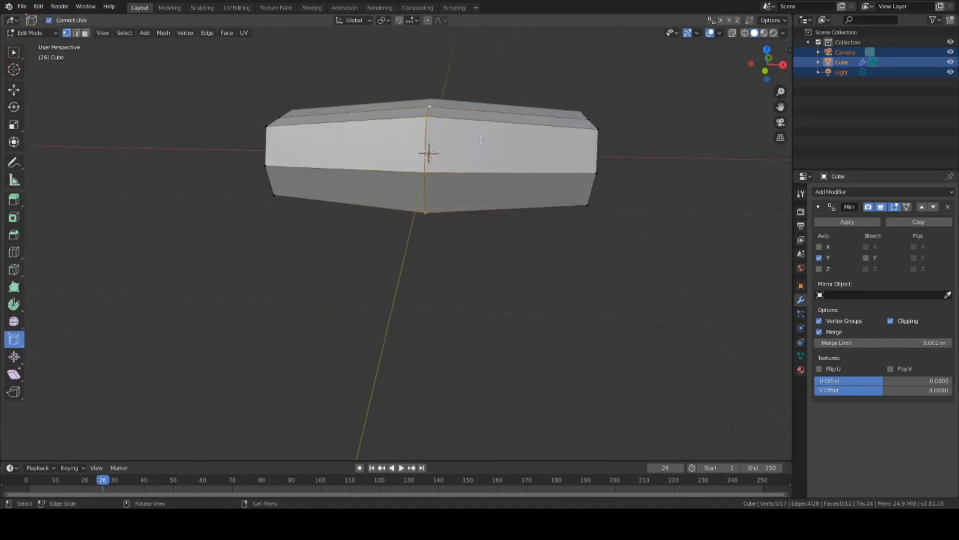
pyautogui.click(20, 342)
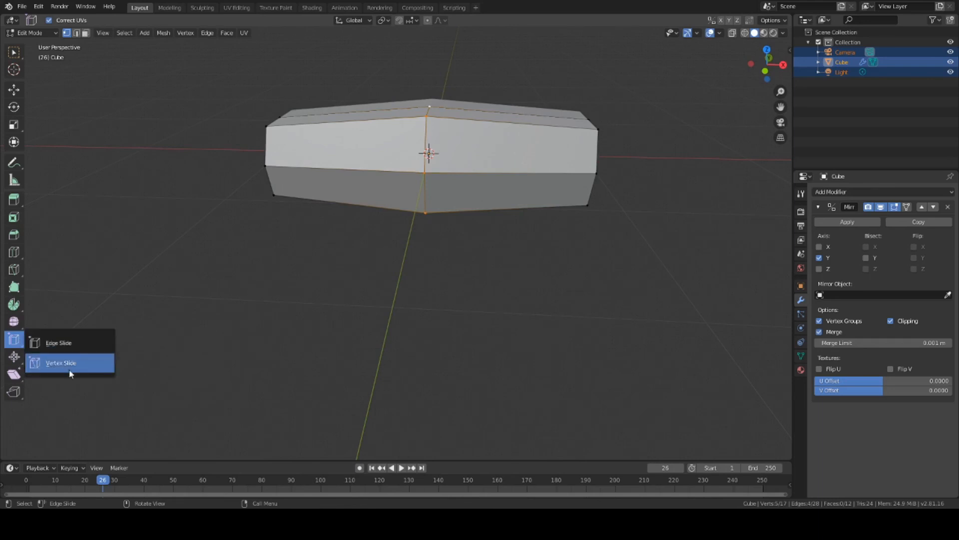
pyautogui.click(70, 372)
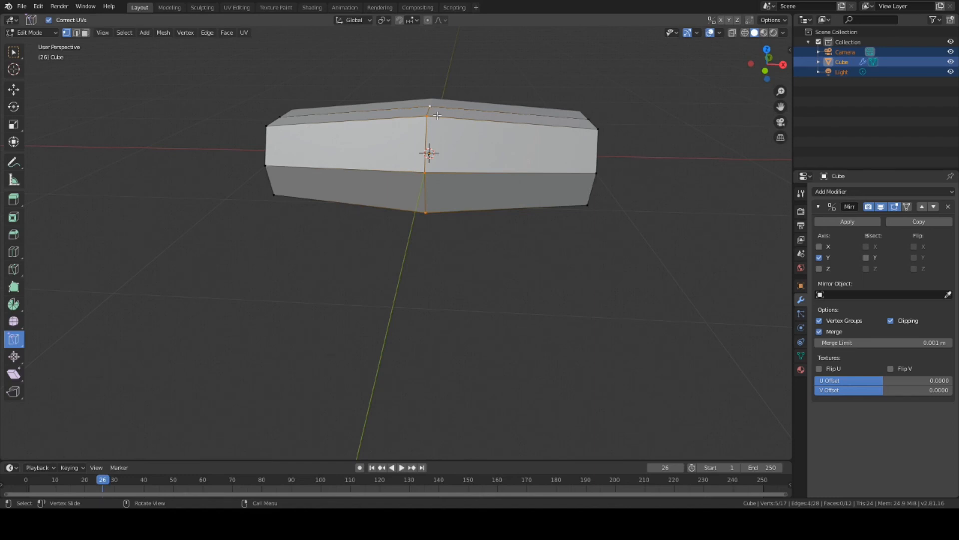
pyautogui.press('g')
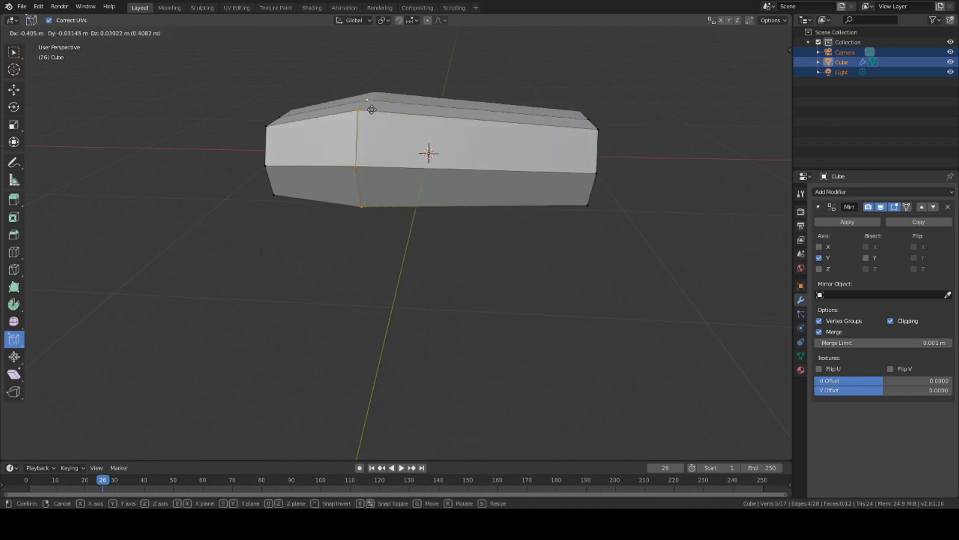
pyautogui.click(384, 114)
pyautogui.hotkey('ctrl', 'z')
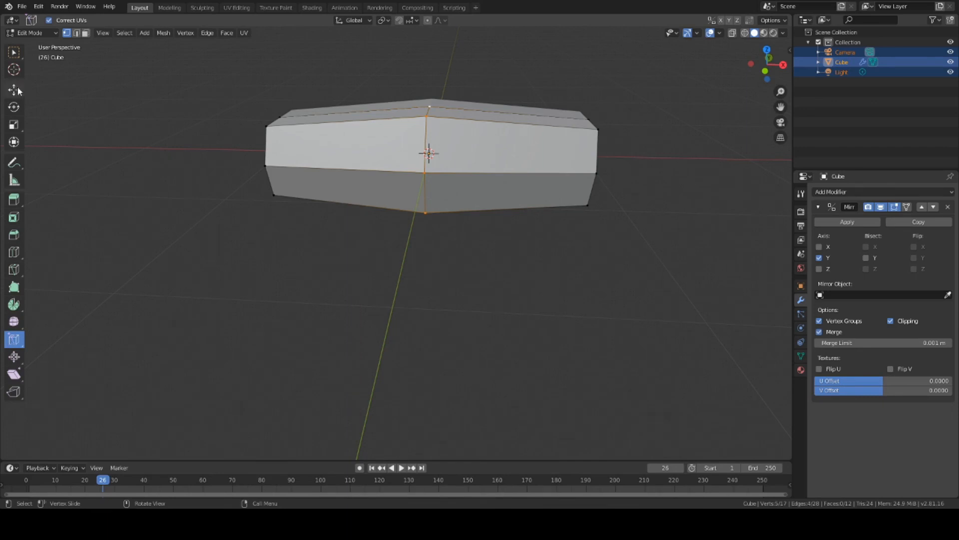
pyautogui.click(15, 338)
pyautogui.click(15, 51)
pyautogui.moveTo(342, 206); pyautogui.dragTo(490, 226, button='middle')
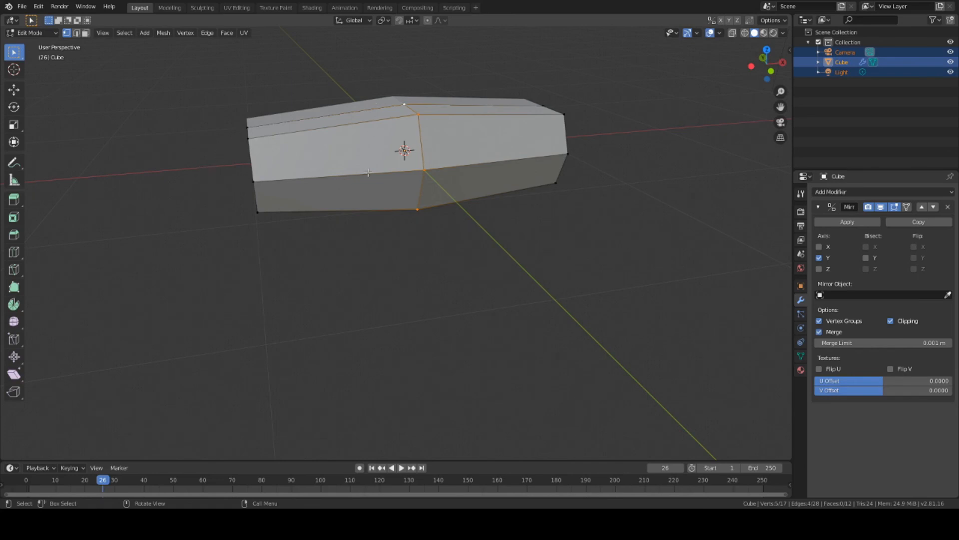
# Step: Shift the widest middle loop about 0.32 m along X toward one end, then inspect the coffin
pyautogui.press('g')
pyautogui.press('x')
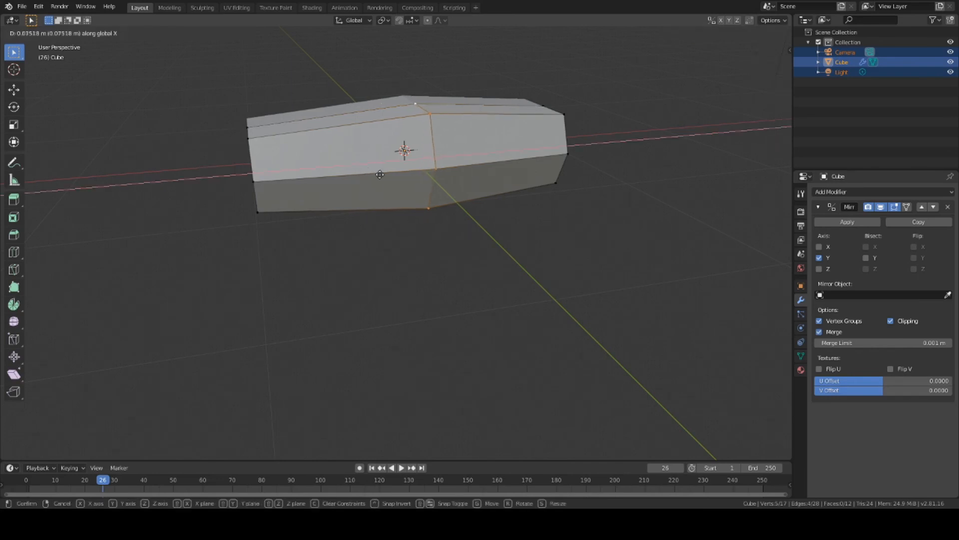
pyautogui.click(415, 178)
pyautogui.moveTo(552, 241); pyautogui.dragTo(335, 237, button='middle')
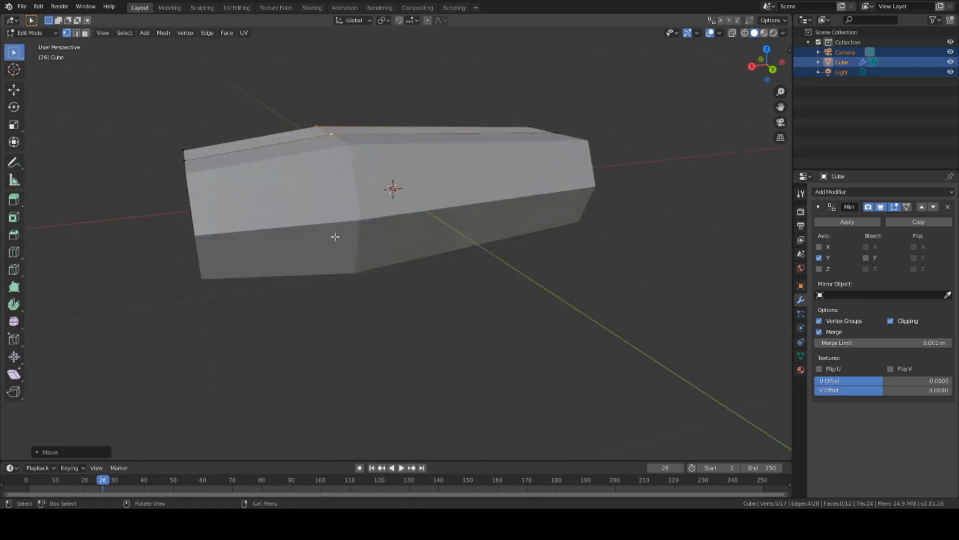
pyautogui.moveTo(318, 316); pyautogui.dragTo(545, 141, button='middle')
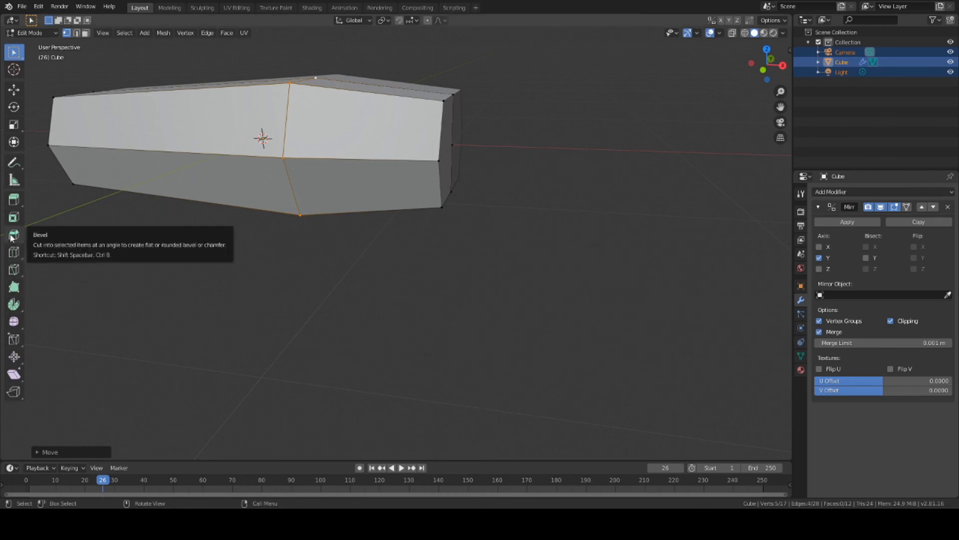
# Step: Loop-cut a new edge loop across the coffin's narrow end section
pyautogui.click(14, 251)
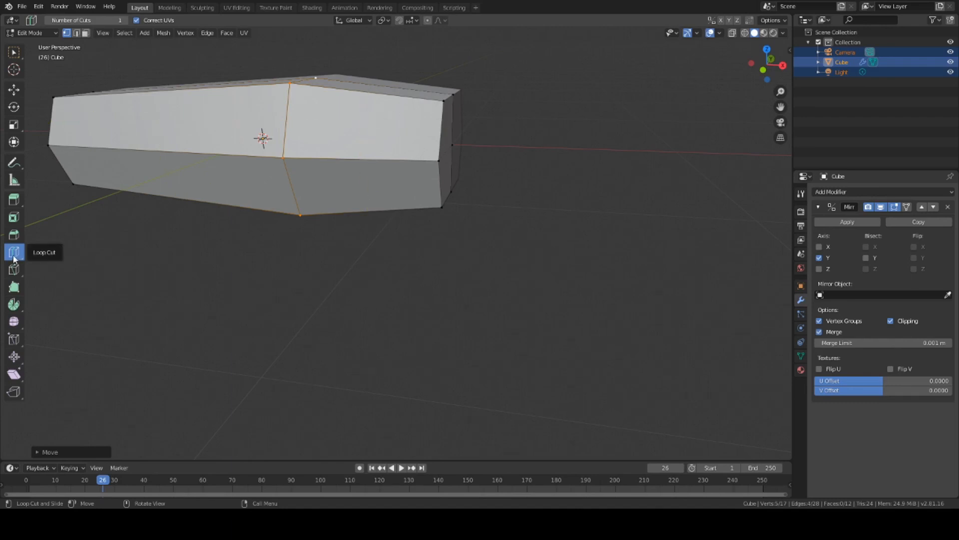
pyautogui.click(335, 171)
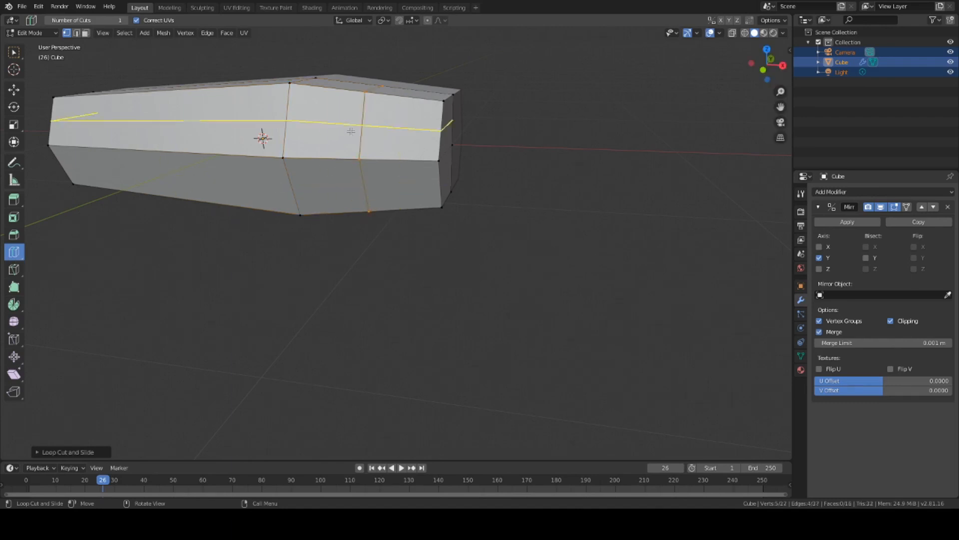
pyautogui.moveTo(467, 225); pyautogui.dragTo(486, 301, button='middle')
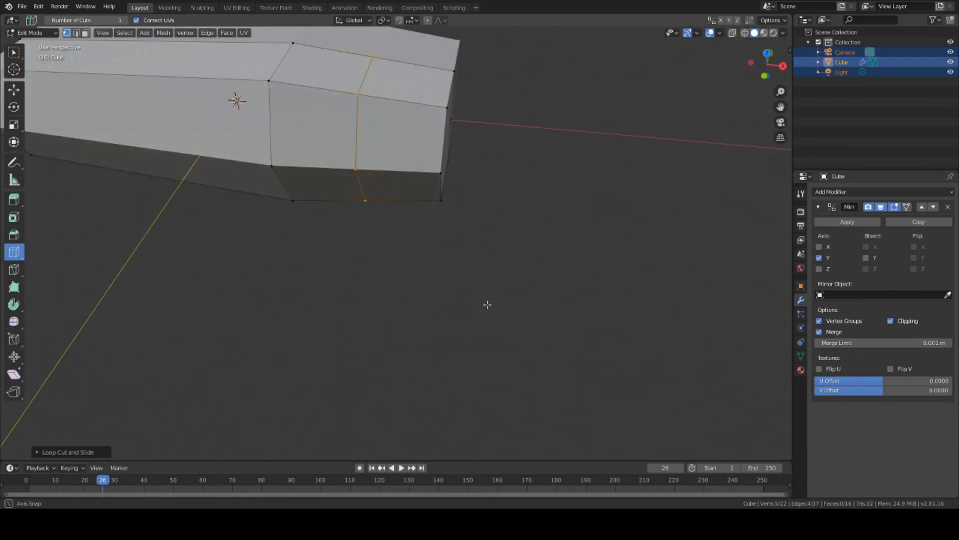
# Step: Select all the vertices of the new edge loop
pyautogui.click(13, 52)
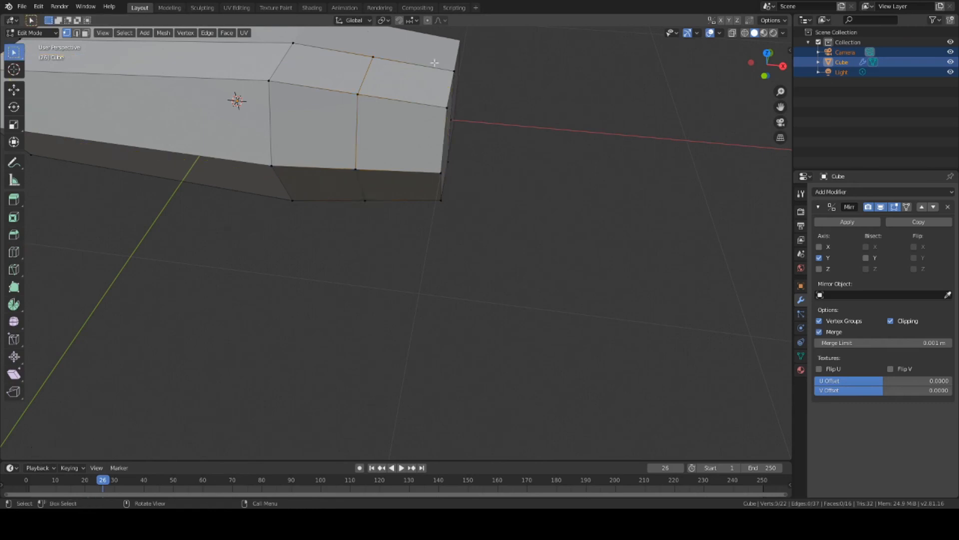
pyautogui.keyDown('shift'); pyautogui.click(356, 93); pyautogui.keyUp('shift')
pyautogui.keyDown('shift'); pyautogui.click(355, 174); pyautogui.keyUp('shift')
pyautogui.keyDown('shift'); pyautogui.click(369, 198); pyautogui.keyUp('shift')
pyautogui.moveTo(415, 248); pyautogui.dragTo(418, 163, button='middle')
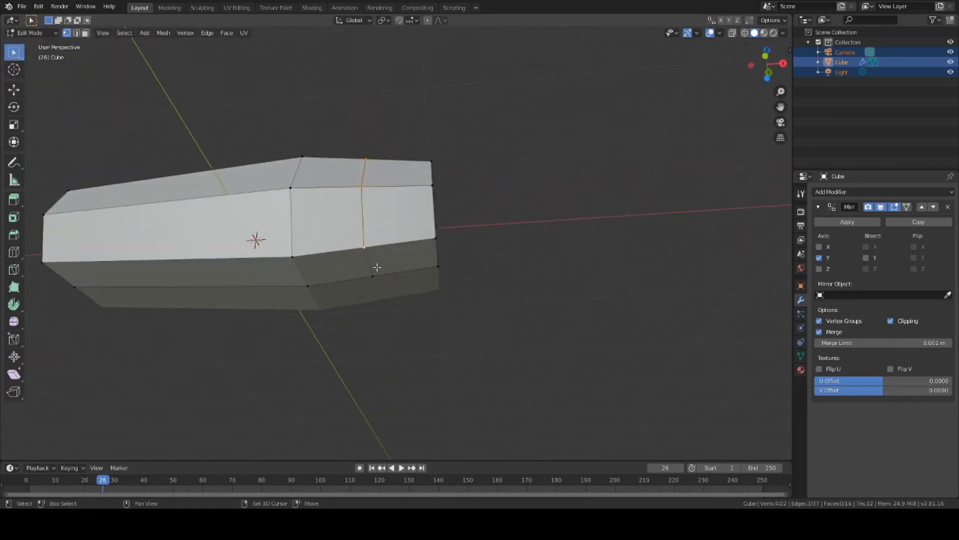
pyautogui.keyDown('shift'); pyautogui.click(375, 274); pyautogui.keyUp('shift')
pyautogui.moveTo(542, 127); pyautogui.dragTo(553, 194, button='middle')
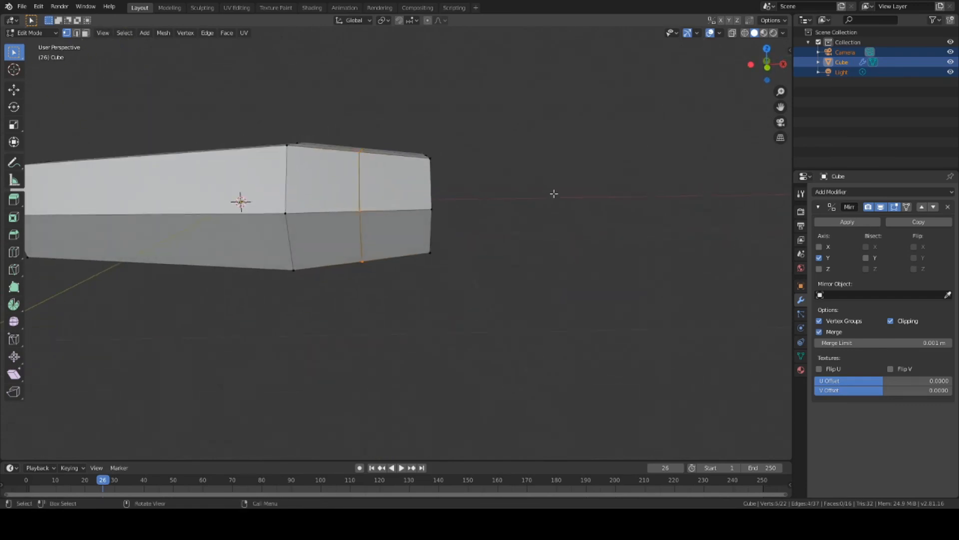
# Step: Try moving the new loop along X, then undo the move
pyautogui.press('g')
pyautogui.press('x')
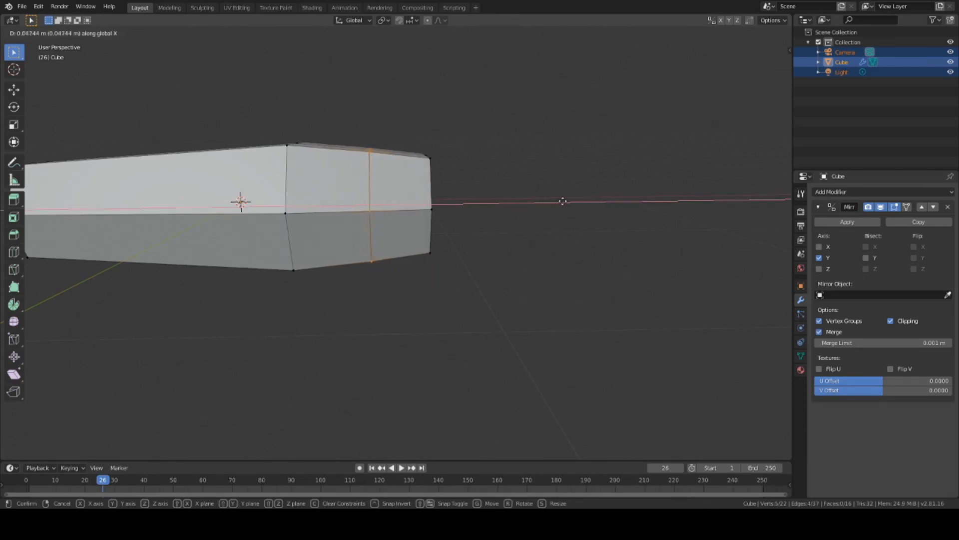
pyautogui.click(562, 199)
pyautogui.hotkey('ctrl', 'z')
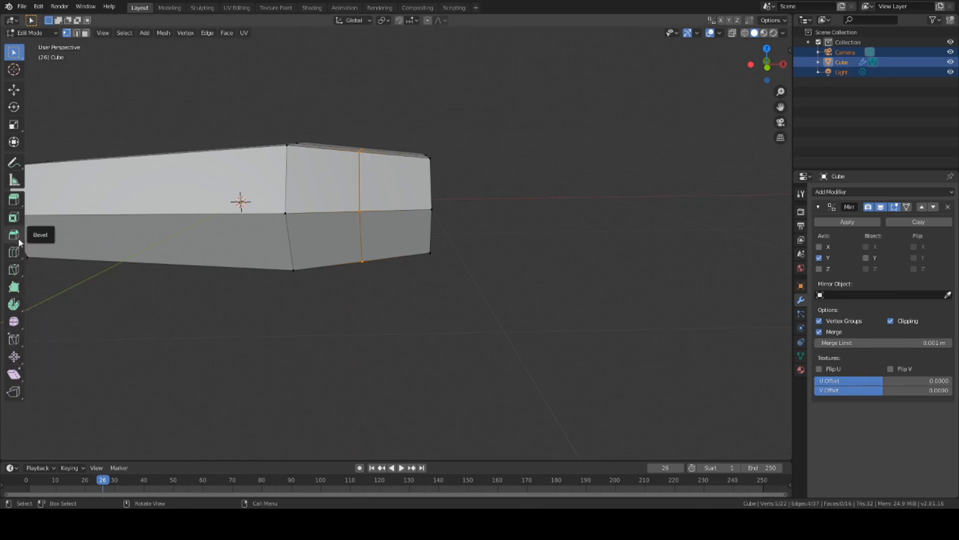
# Step: Edge-slide the new loop to a better position near the narrow end
pyautogui.click(14, 339)
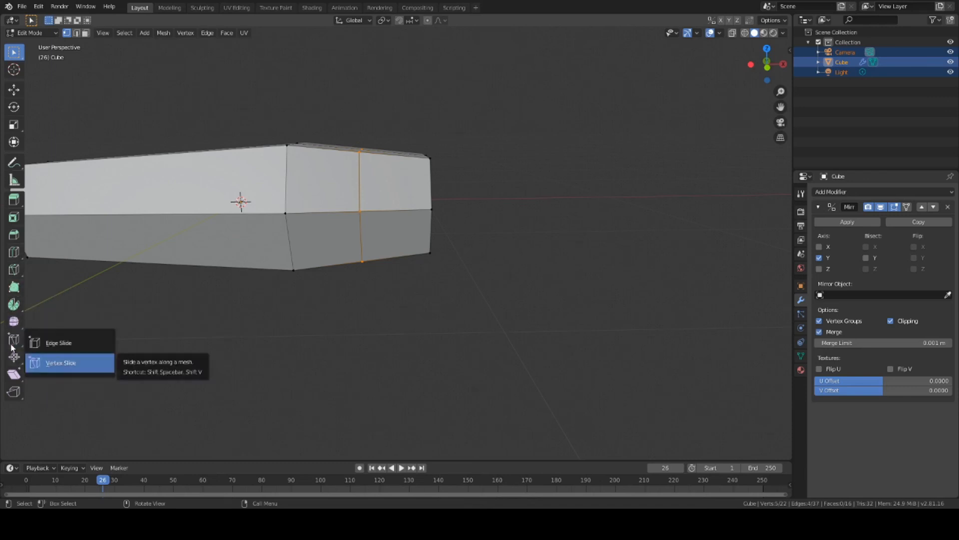
pyautogui.click(34, 343)
pyautogui.moveTo(359, 159); pyautogui.dragTo(349, 105, button='middle')
pyautogui.moveTo(374, 250); pyautogui.dragTo(338, 226)
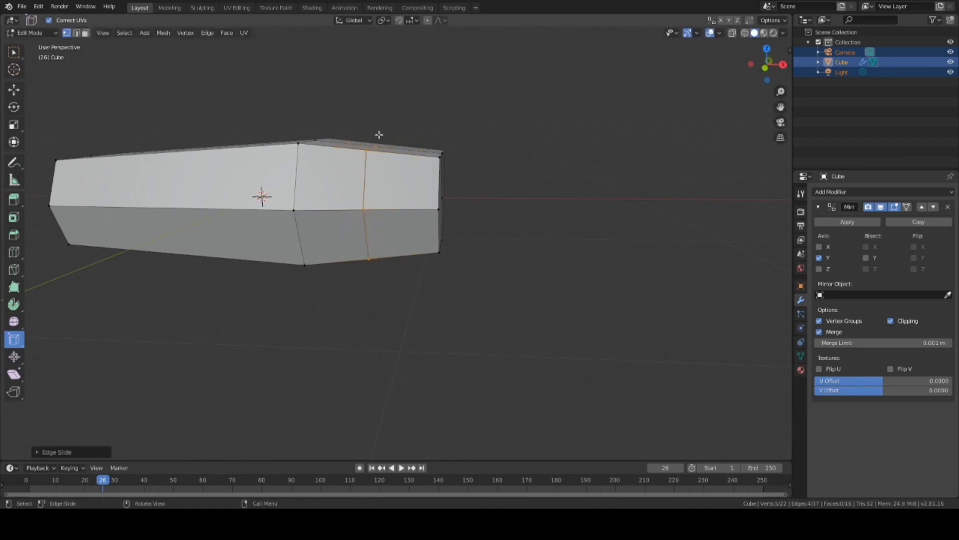
pyautogui.moveTo(386, 124); pyautogui.dragTo(418, 135)
pyautogui.click(480, 168)
# Step: Pull the end's middle vertex about 0.036 m out along X to form a point
pyautogui.moveTo(480, 168); pyautogui.dragTo(460, 164, button='middle')
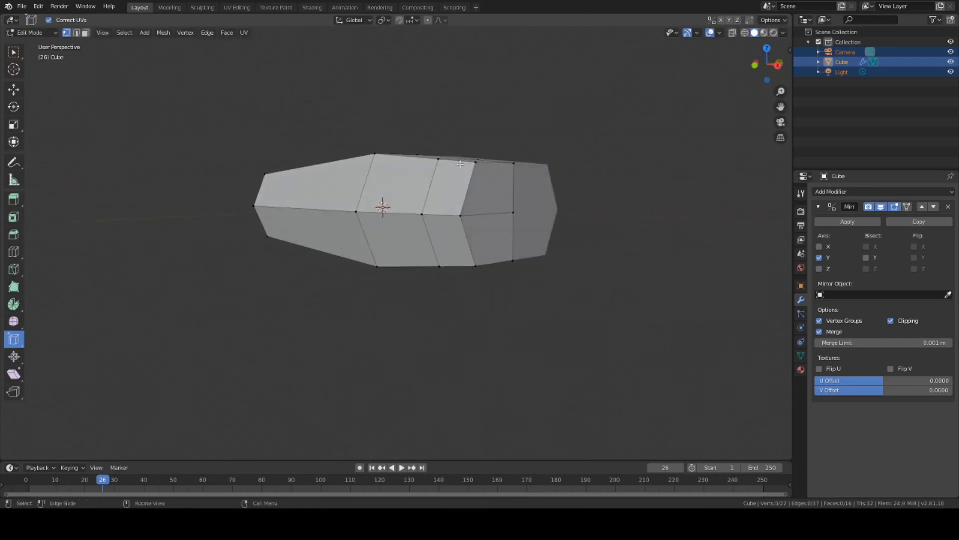
pyautogui.click(477, 163)
pyautogui.moveTo(552, 236); pyautogui.dragTo(586, 242, button='middle')
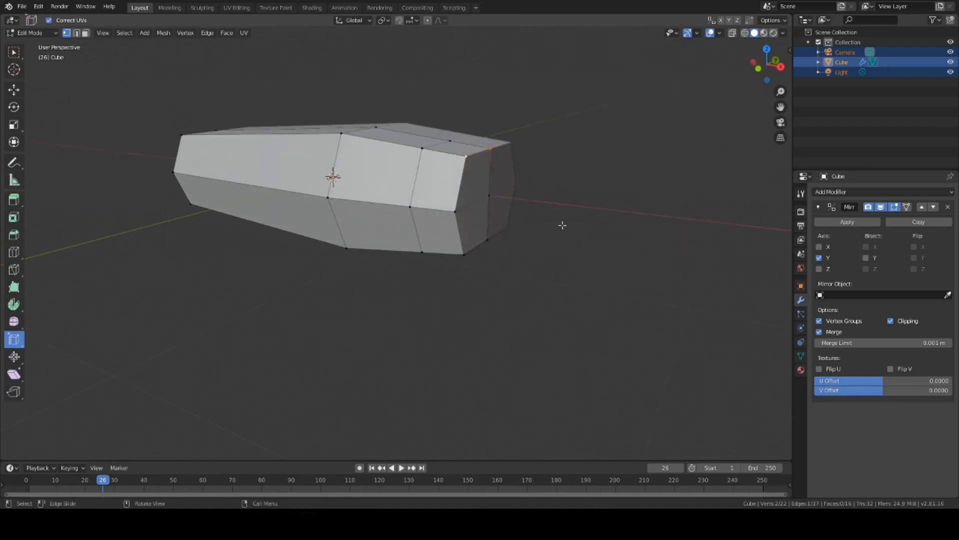
pyautogui.click(490, 196)
pyautogui.press('g')
pyautogui.press('x')
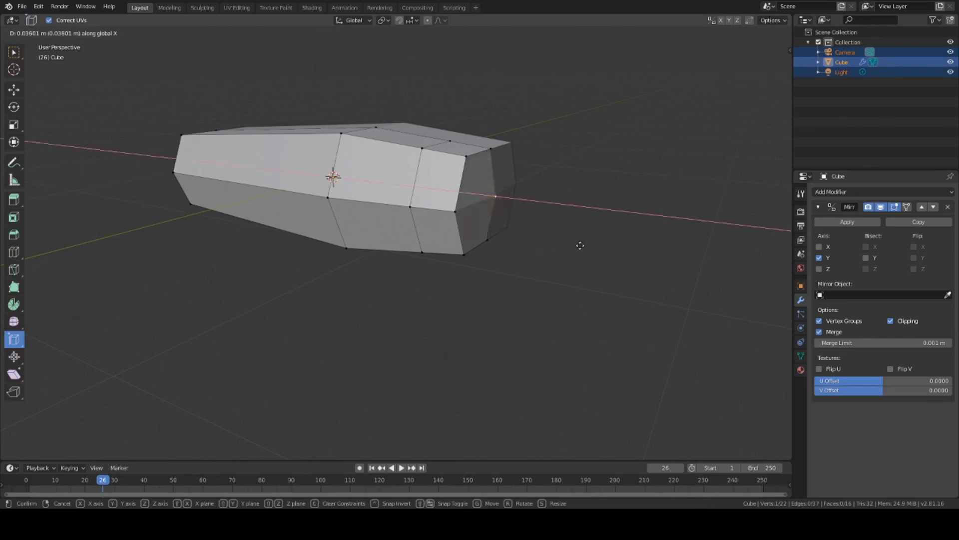
pyautogui.click(591, 248)
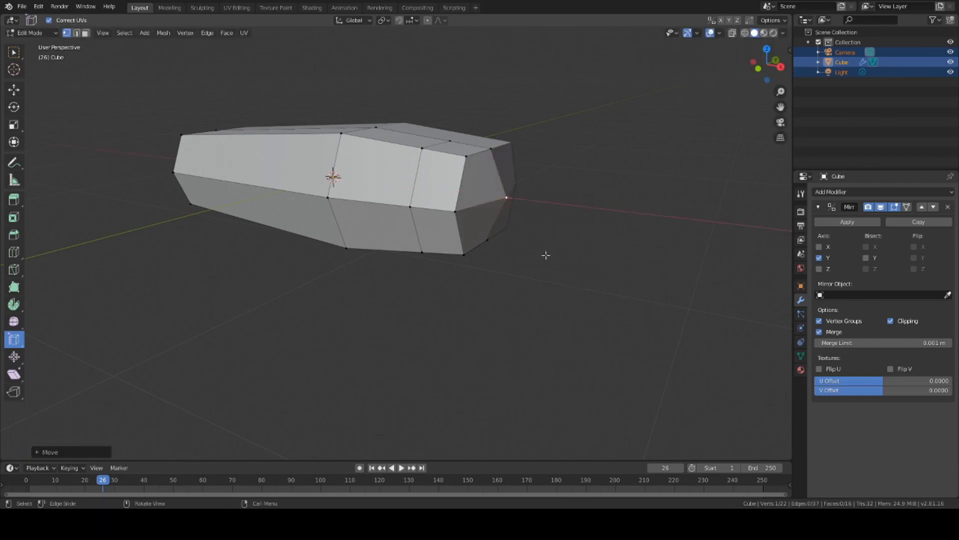
# Step: Select the corner vertices of the pointed end
pyautogui.keyDown('shift'); pyautogui.click(501, 156); pyautogui.keyUp('shift')
pyautogui.keyDown('shift'); pyautogui.click(455, 212); pyautogui.keyUp('shift')
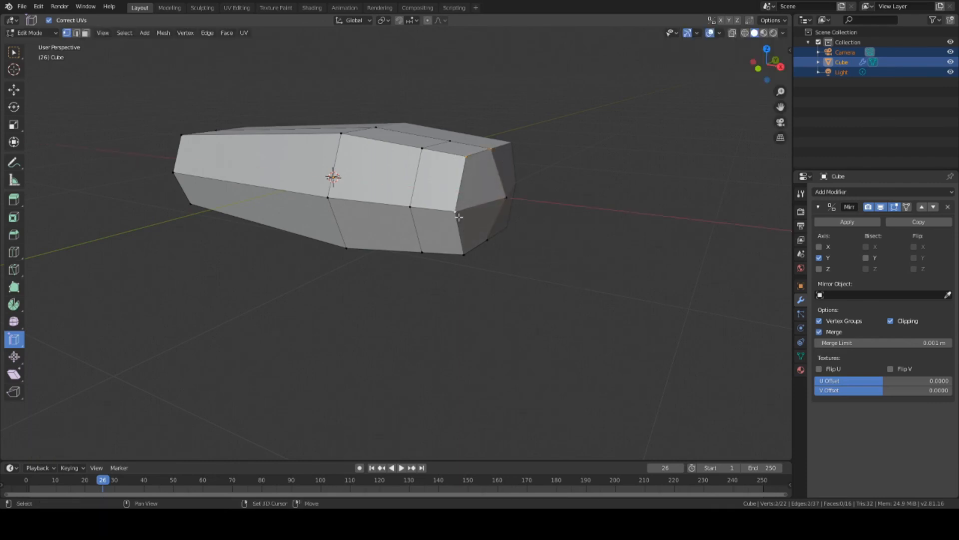
pyautogui.keyDown('shift'); pyautogui.click(465, 254); pyautogui.keyUp('shift')
pyautogui.keyDown('shift'); pyautogui.click(487, 240); pyautogui.keyUp('shift')
pyautogui.moveTo(585, 260); pyautogui.dragTo(396, 212, button='middle')
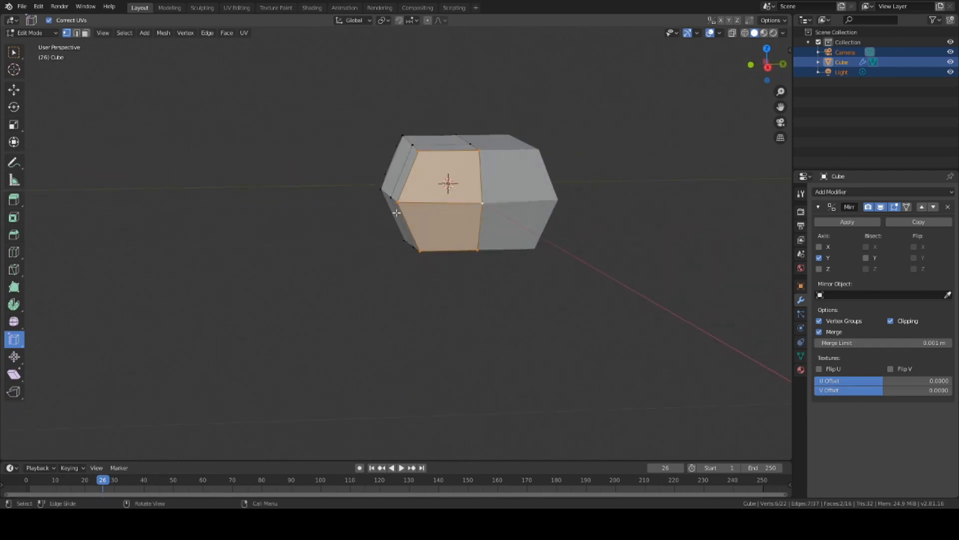
# Step: Scale the selected end faces down along Y, then along Z
pyautogui.press('s')
pyautogui.press('y')
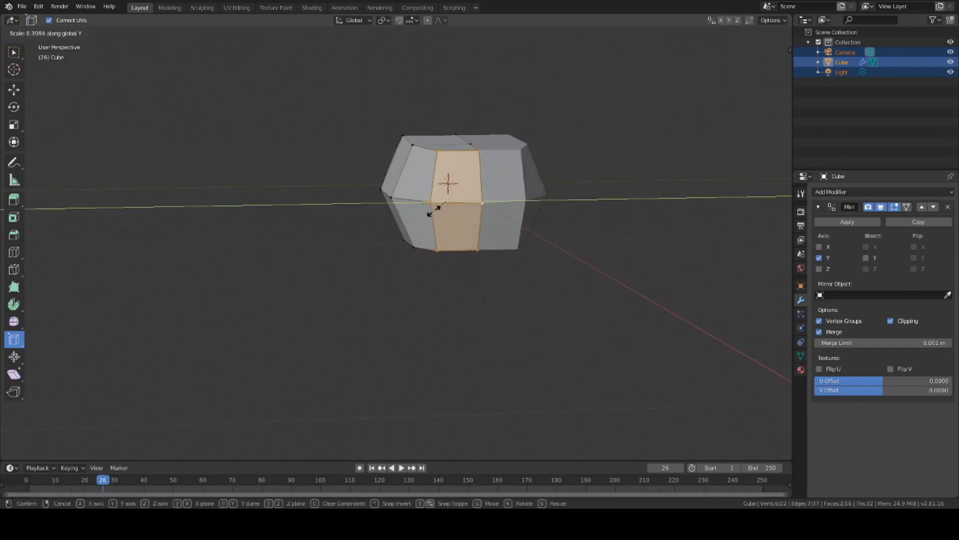
pyautogui.click(445, 213)
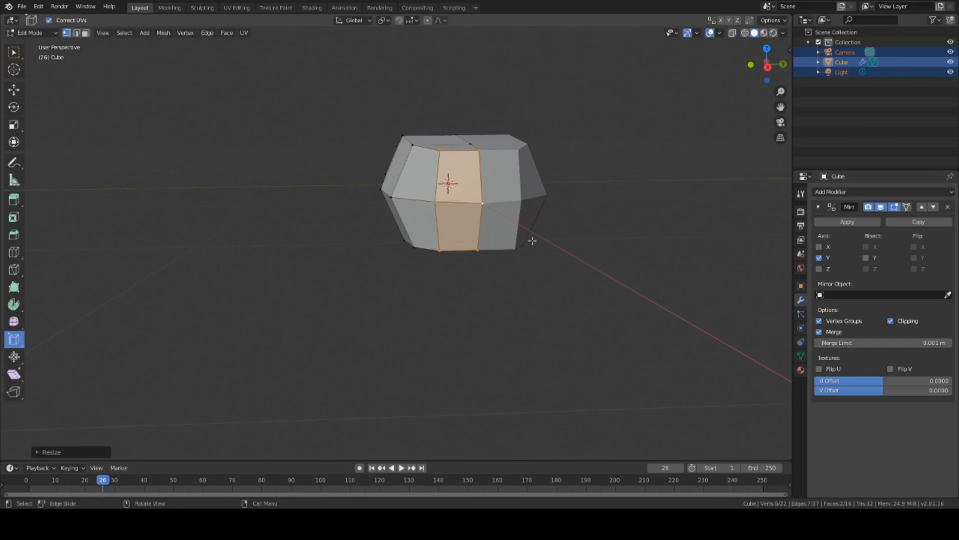
pyautogui.press('s')
pyautogui.press('z')
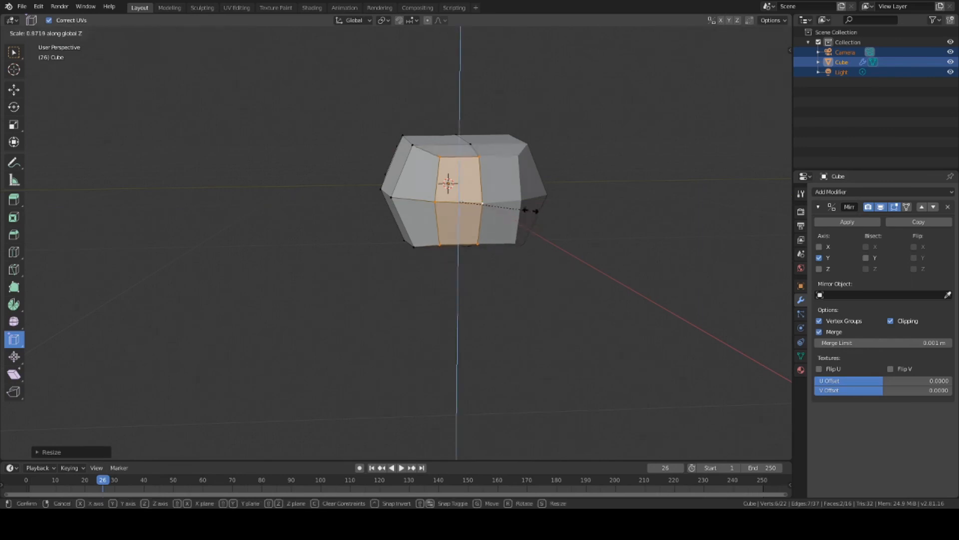
pyautogui.click(497, 193)
pyautogui.moveTo(498, 193); pyautogui.dragTo(542, 191, button='middle')
pyautogui.moveTo(408, 176)
pyautogui.mouseDown(button='middle')
pyautogui.moveTo(319, 179)
pyautogui.moveTo(412, 178)
pyautogui.moveTo(343, 205)
pyautogui.moveTo(411, 155)
pyautogui.moveTo(345, 166)
pyautogui.moveTo(389, 178)
pyautogui.mouseUp(button='middle')
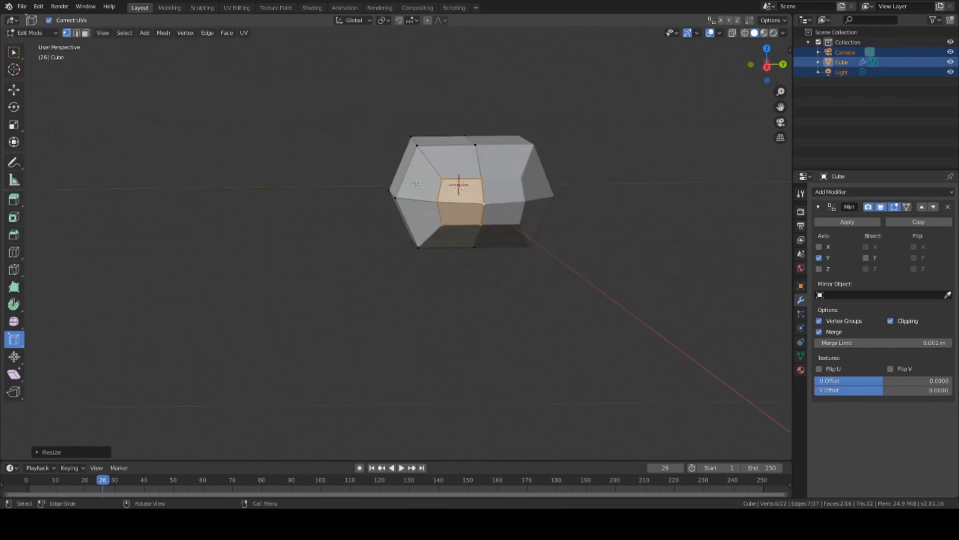
# Step: Move the pointed end faces about 0.069 m along Z
pyautogui.press('g')
pyautogui.press('z')
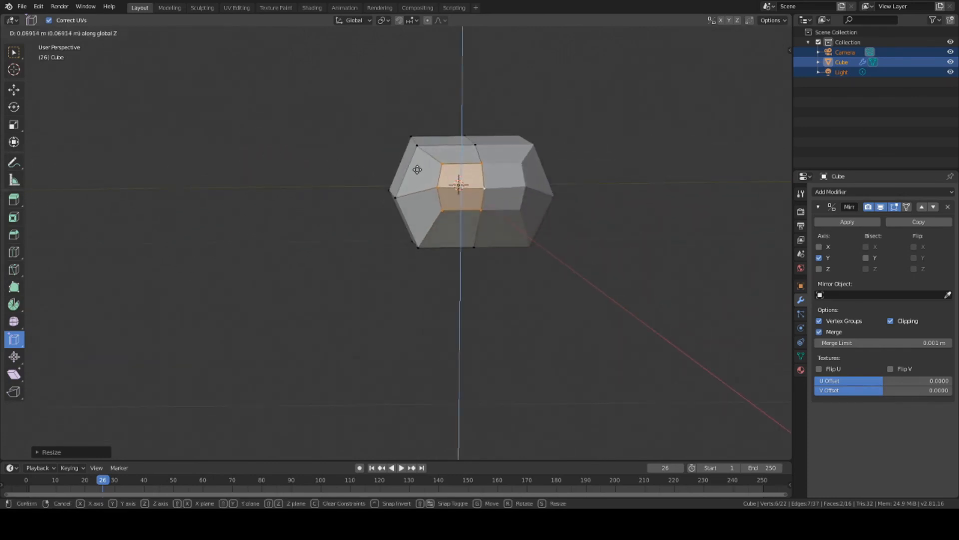
pyautogui.click(417, 168)
pyautogui.moveTo(366, 144); pyautogui.dragTo(467, 146, button='middle')
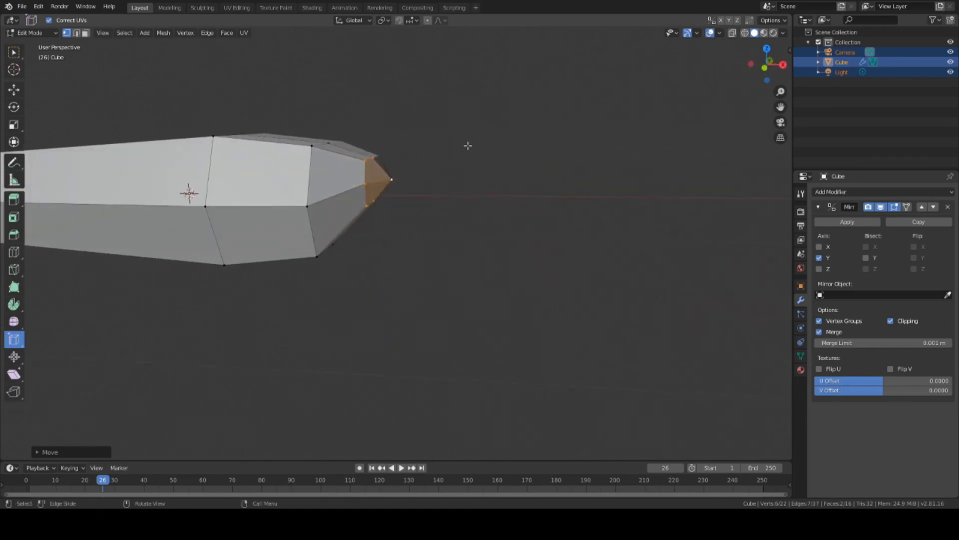
pyautogui.scroll(-6, 439, 221)
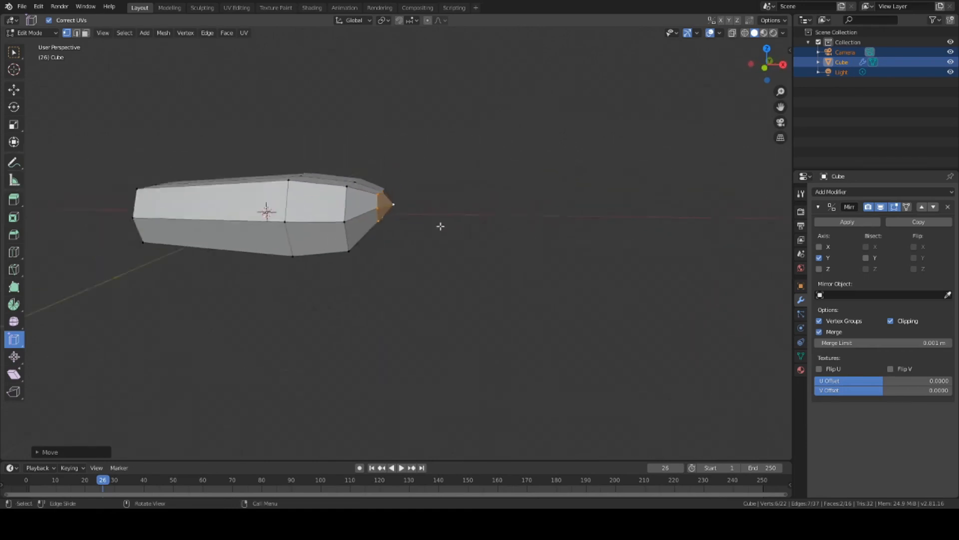
pyautogui.moveTo(439, 218); pyautogui.dragTo(330, 216, button='middle')
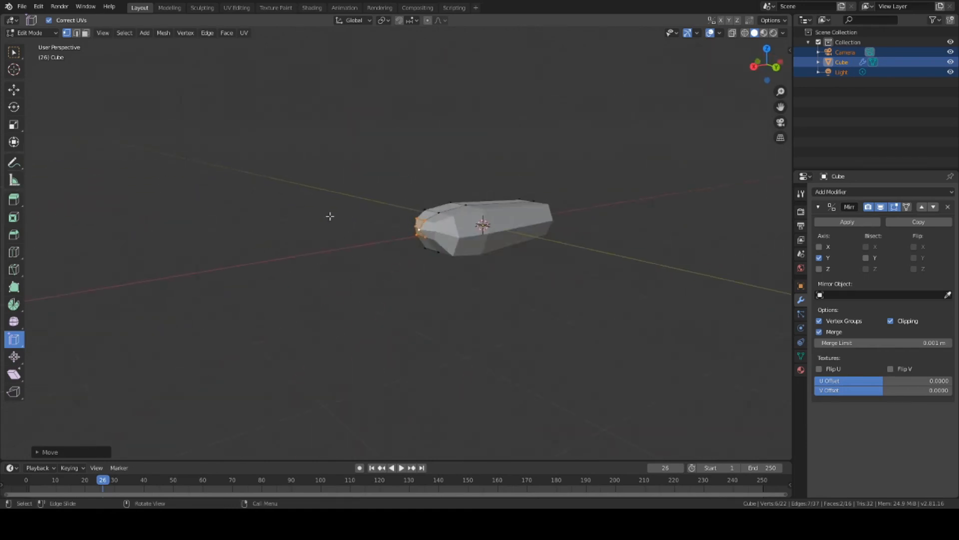
# Step: Select the entire mesh and scale it along the global X axis
pyautogui.press('F12')
pyautogui.moveTo(572, 220); pyautogui.dragTo(480, 127, button='middle')
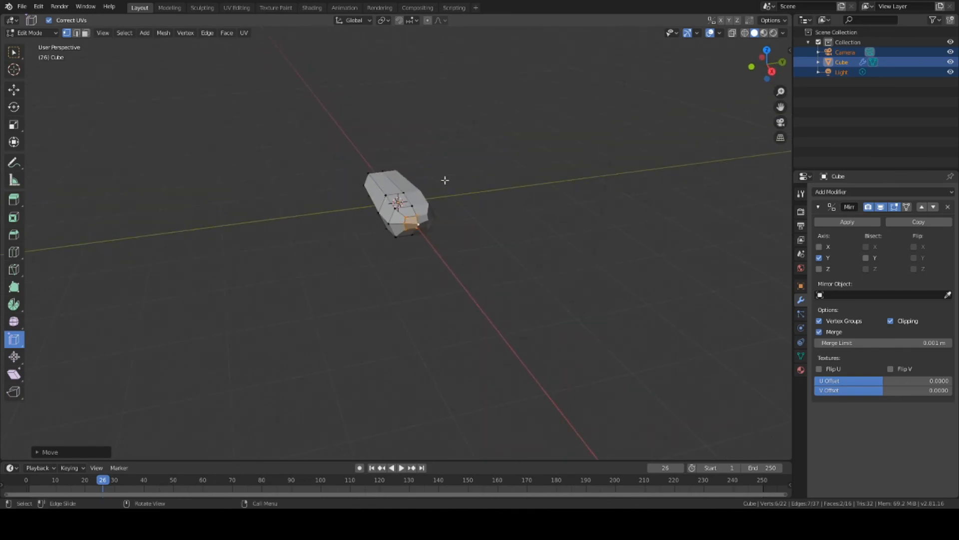
pyautogui.moveTo(446, 173); pyautogui.dragTo(525, 168, button='middle')
pyautogui.press('a')
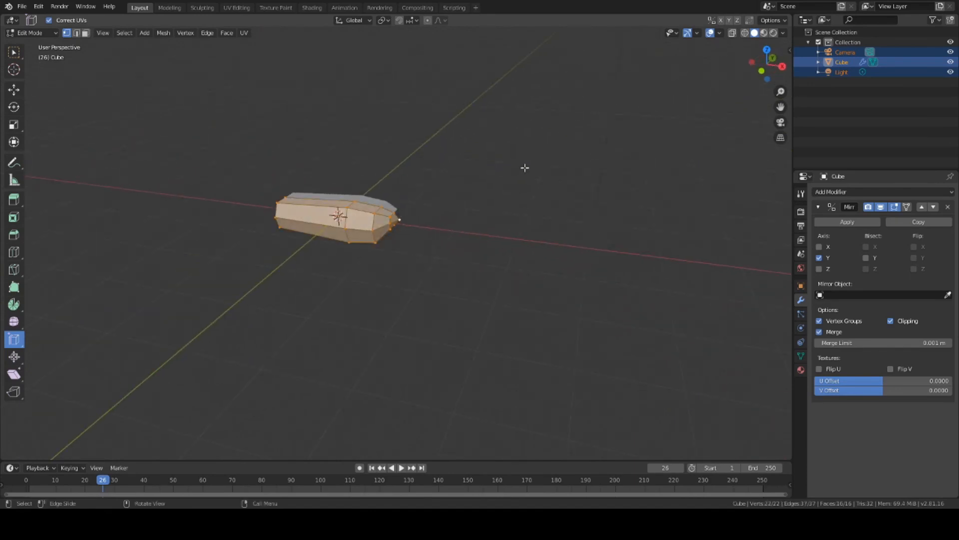
pyautogui.press('s')
pyautogui.press('x')
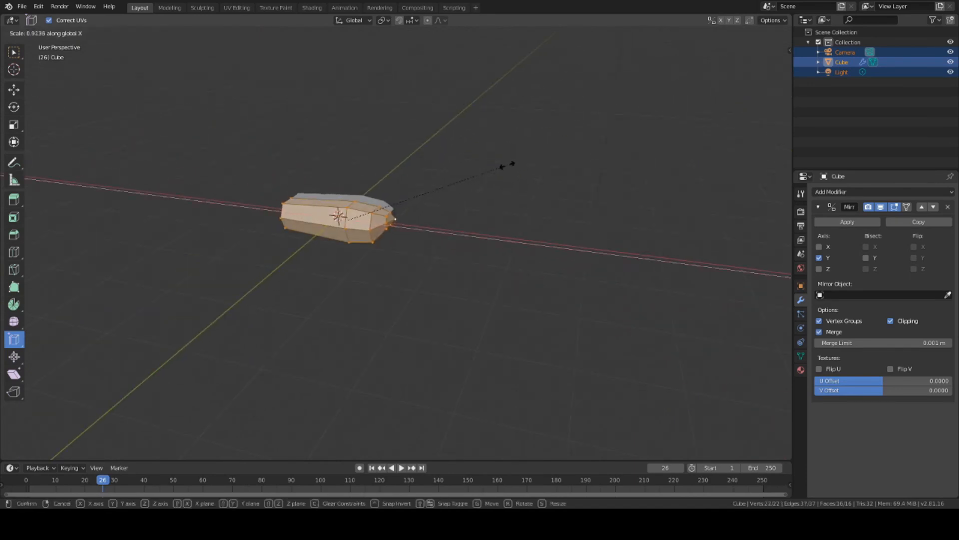
pyautogui.click(645, 204)
# Step: Orbit and zoom around the rescaled coffin to inspect its proportions and end
pyautogui.moveTo(640, 206); pyautogui.dragTo(519, 5, button='middle')
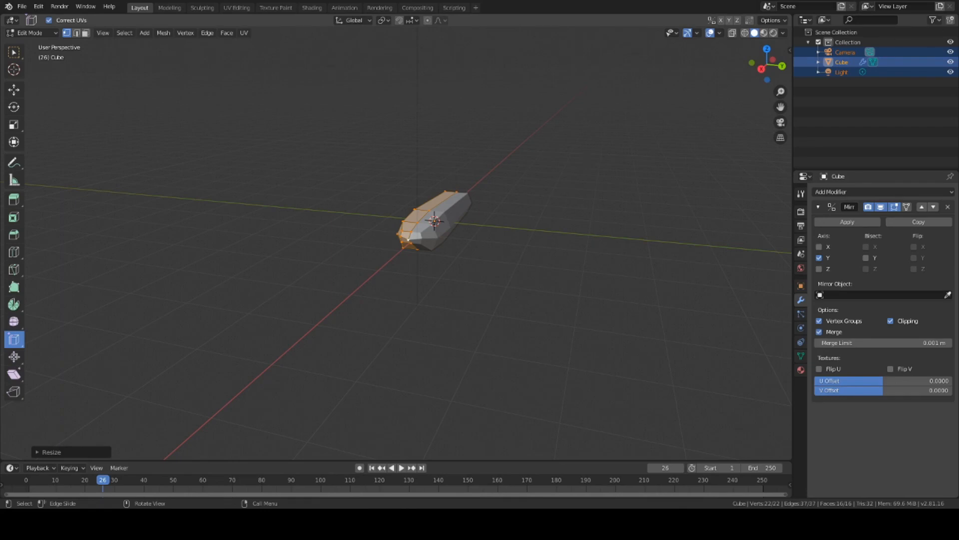
pyautogui.moveTo(606, 167); pyautogui.dragTo(514, 175, button='middle')
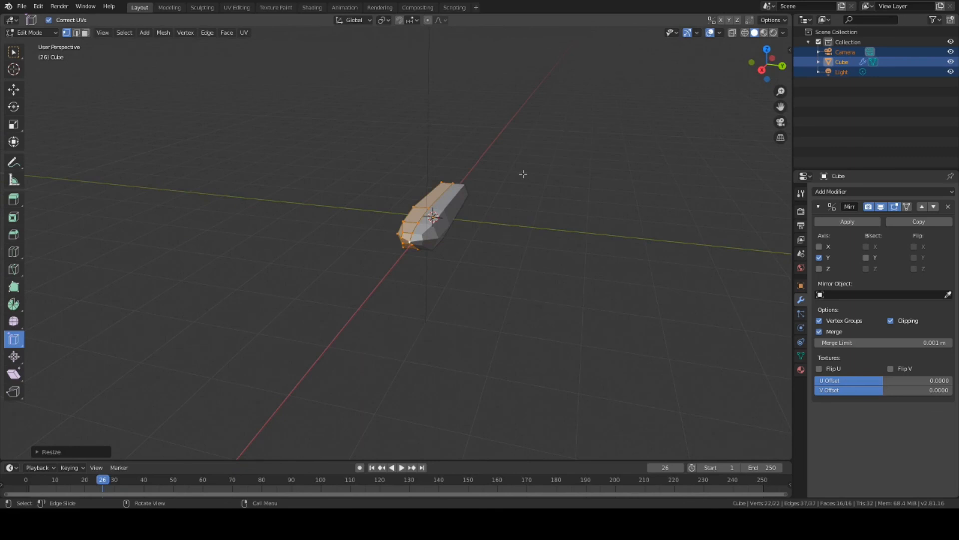
pyautogui.moveTo(523, 174); pyautogui.dragTo(421, 235, button='middle')
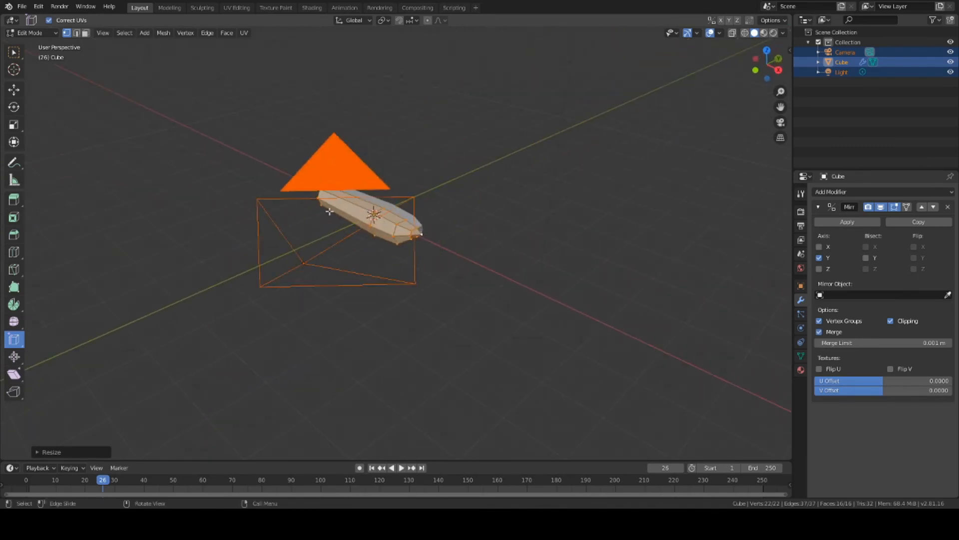
pyautogui.scroll(6, 474, 140)
pyautogui.moveTo(473, 135); pyautogui.dragTo(604, 167, button='middle')
pyautogui.scroll(-6, 484, 189)
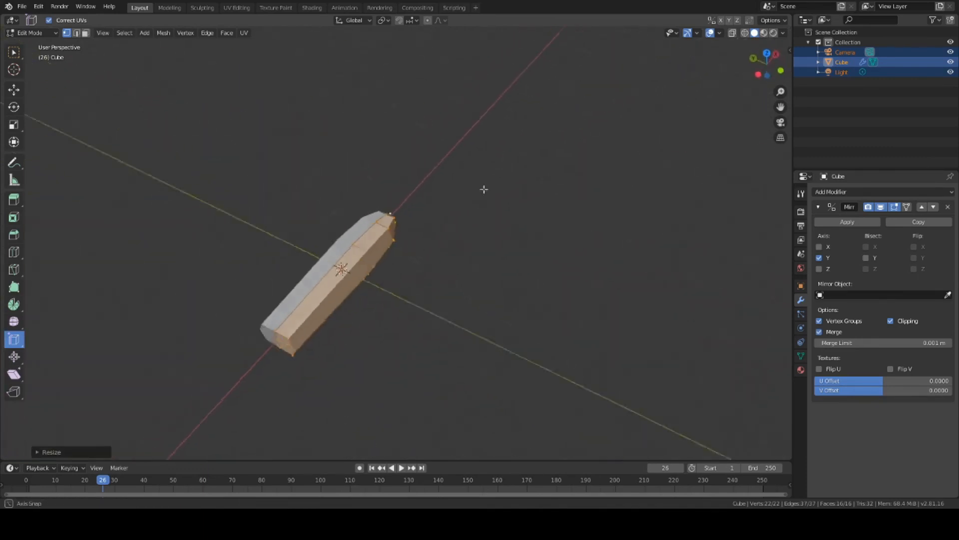
pyautogui.moveTo(484, 188); pyautogui.dragTo(524, 148, button='middle')
pyautogui.scroll(4, 448, 227)
pyautogui.moveTo(443, 228); pyautogui.dragTo(396, 255, button='middle')
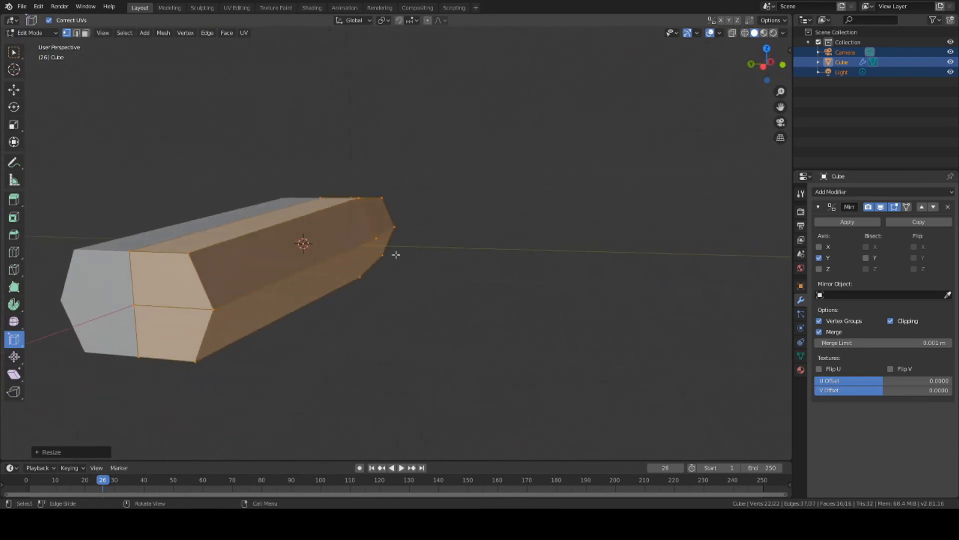
# Step: From a side view, select the vertices of the edge loop just before the pointed tip
pyautogui.click(214, 337)
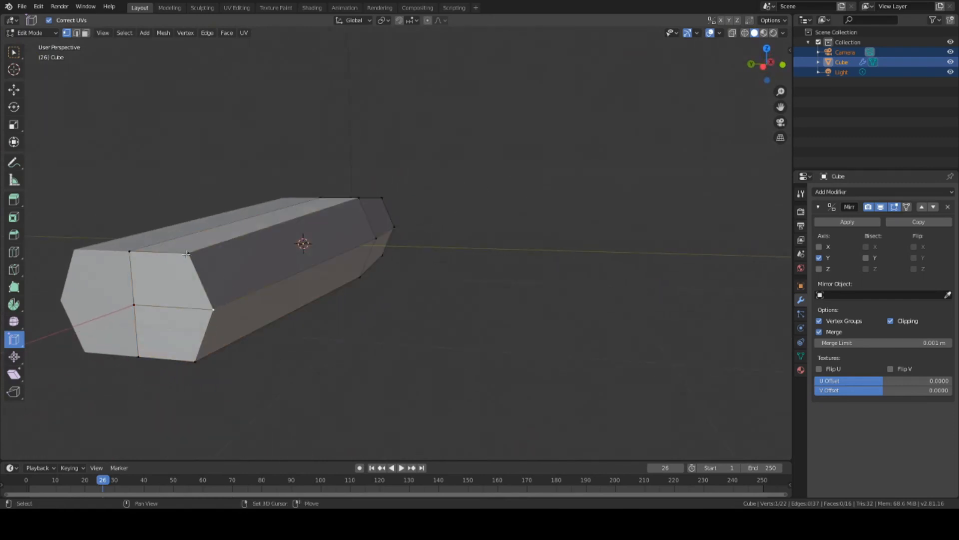
pyautogui.moveTo(369, 360); pyautogui.dragTo(365, 336, button='middle')
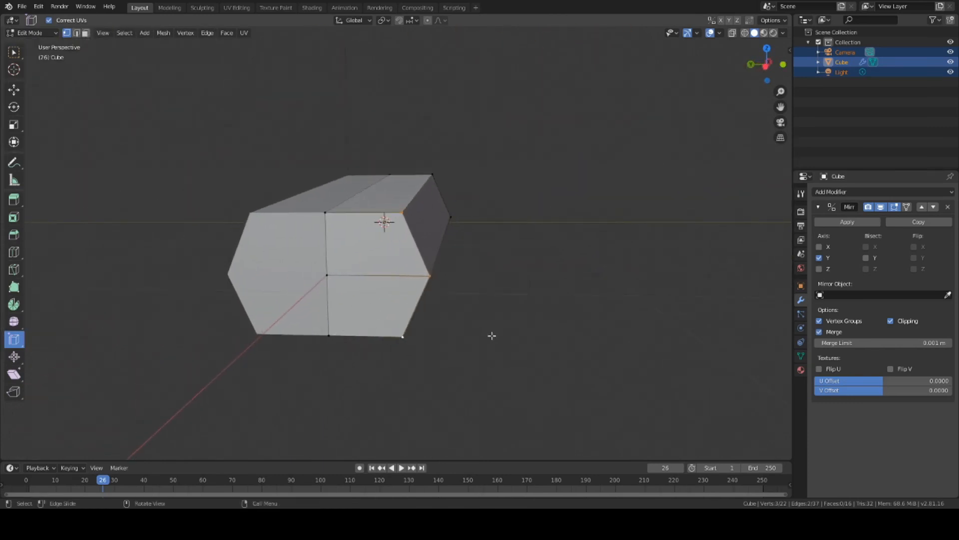
pyautogui.moveTo(493, 334); pyautogui.dragTo(456, 295, button='middle')
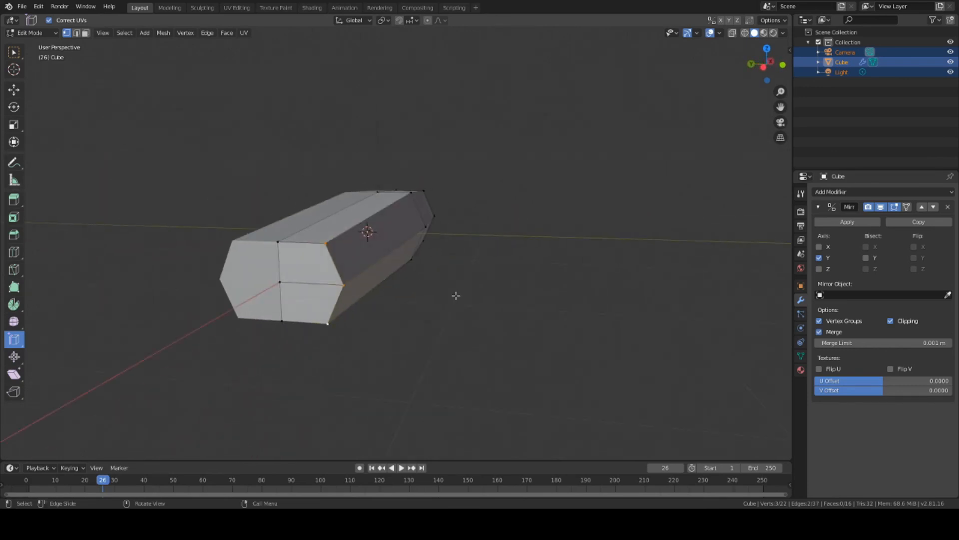
pyautogui.moveTo(456, 296); pyautogui.dragTo(393, 299, button='middle')
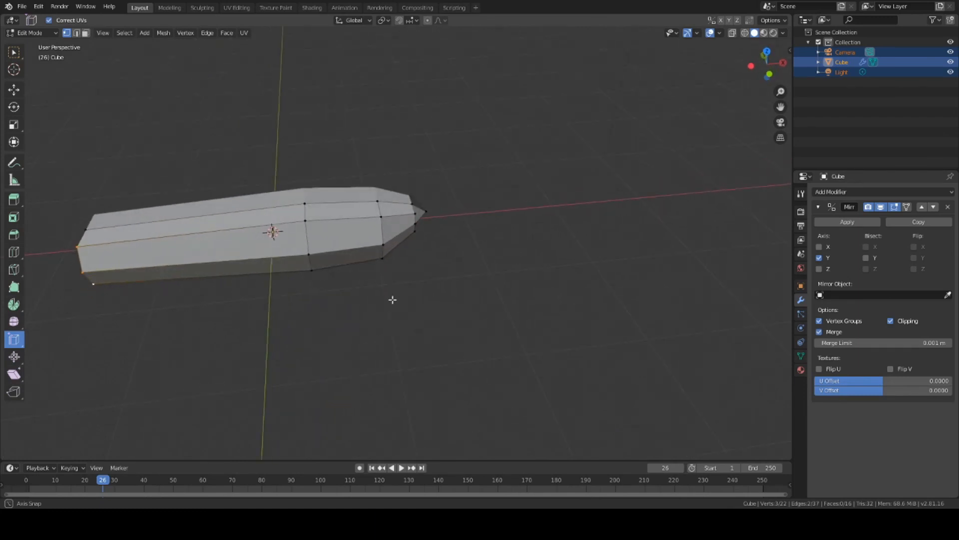
pyautogui.keyDown('alt'); pyautogui.click(370, 208); pyautogui.keyUp('alt')
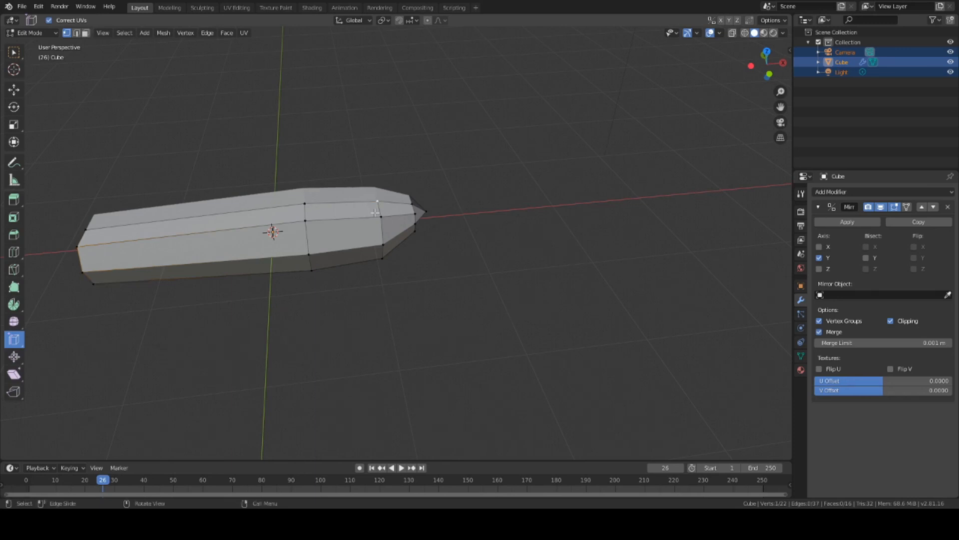
pyautogui.keyDown('shift'); pyautogui.moveTo(386, 283); pyautogui.dragTo(376, 214, button='middle'); pyautogui.keyUp('shift')
pyautogui.keyDown('shift'); pyautogui.click(375, 213); pyautogui.keyUp('shift')
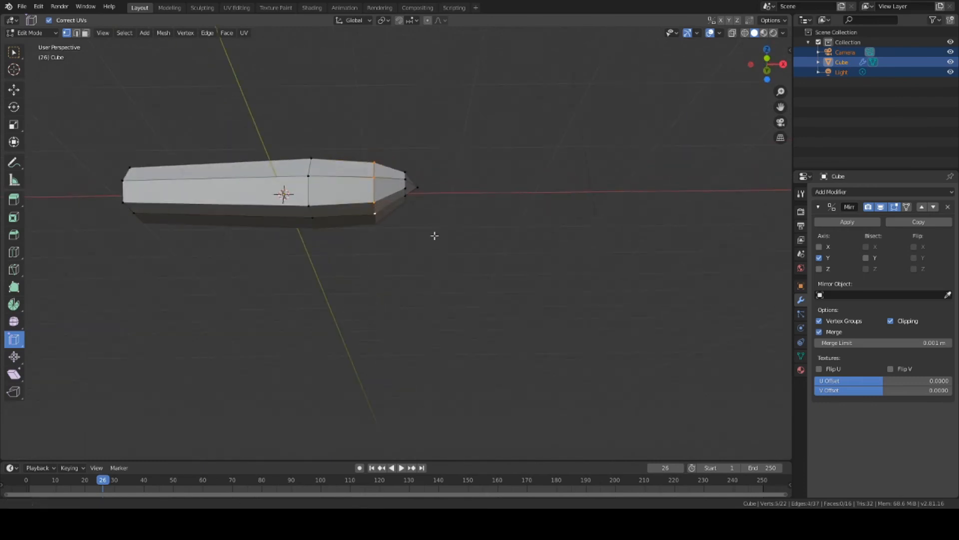
pyautogui.keyDown('shift'); pyautogui.moveTo(435, 235); pyautogui.dragTo(433, 261, button='middle'); pyautogui.keyUp('shift')
pyautogui.moveTo(431, 195); pyautogui.dragTo(439, 242, button='middle')
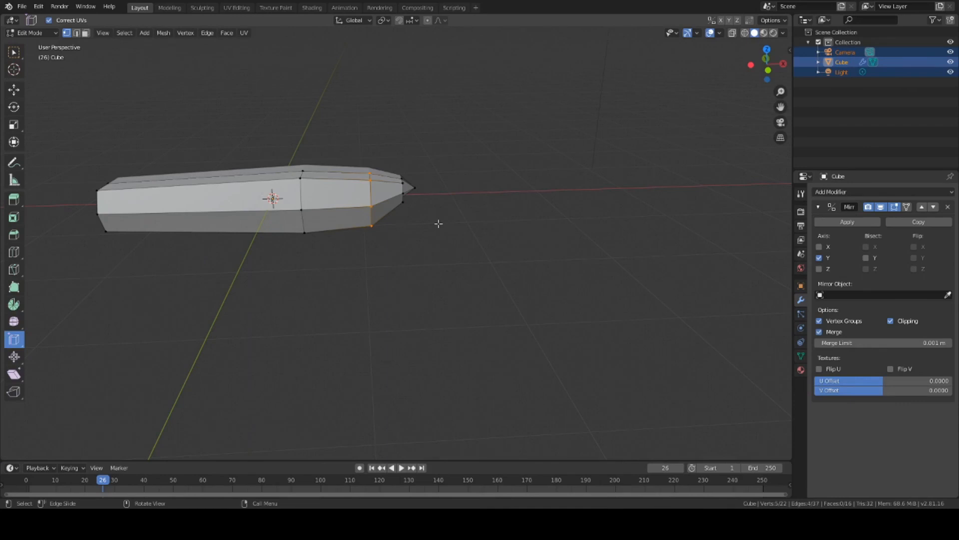
pyautogui.moveTo(430, 198); pyautogui.dragTo(428, 245, button='middle')
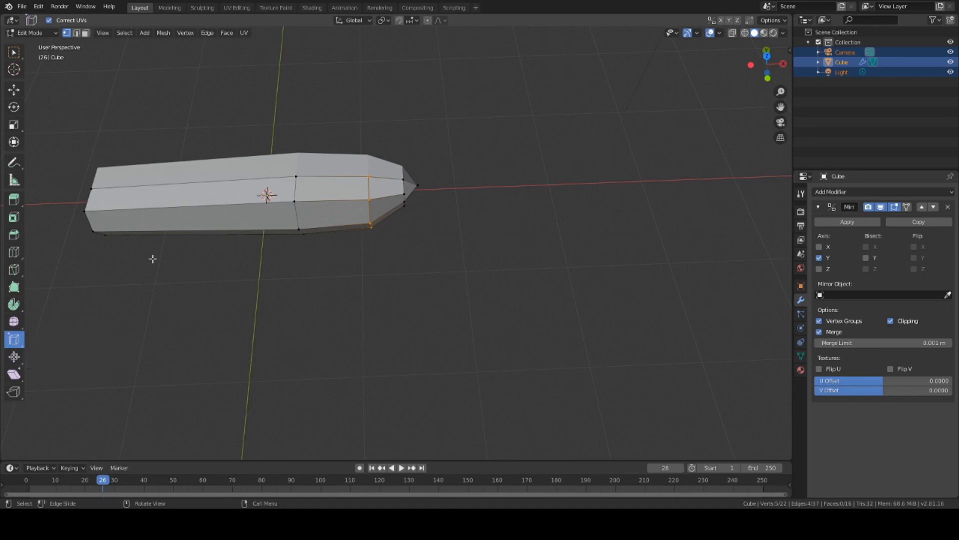
# Step: Edge-slide the loop before the tip back toward the middle
pyautogui.hotkey('shift', 'space')
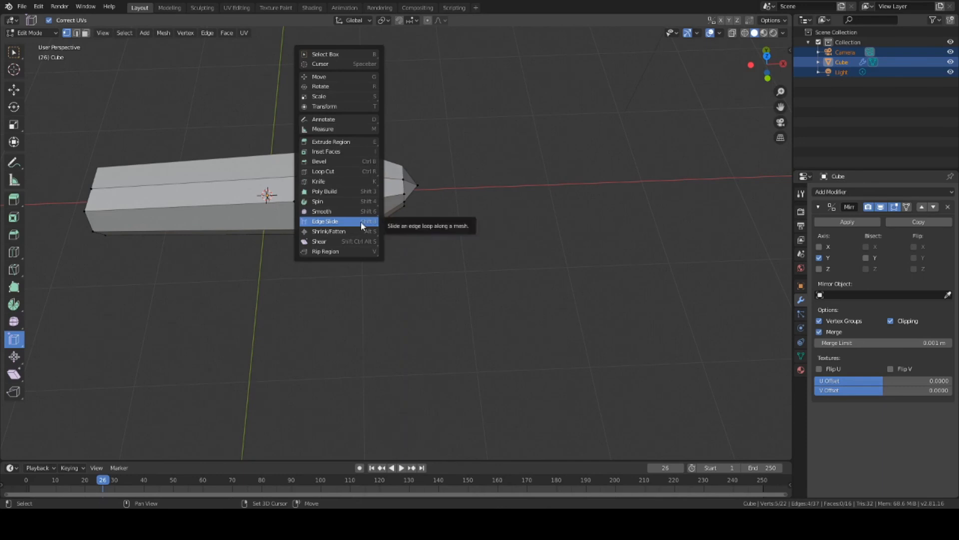
pyautogui.click(326, 222)
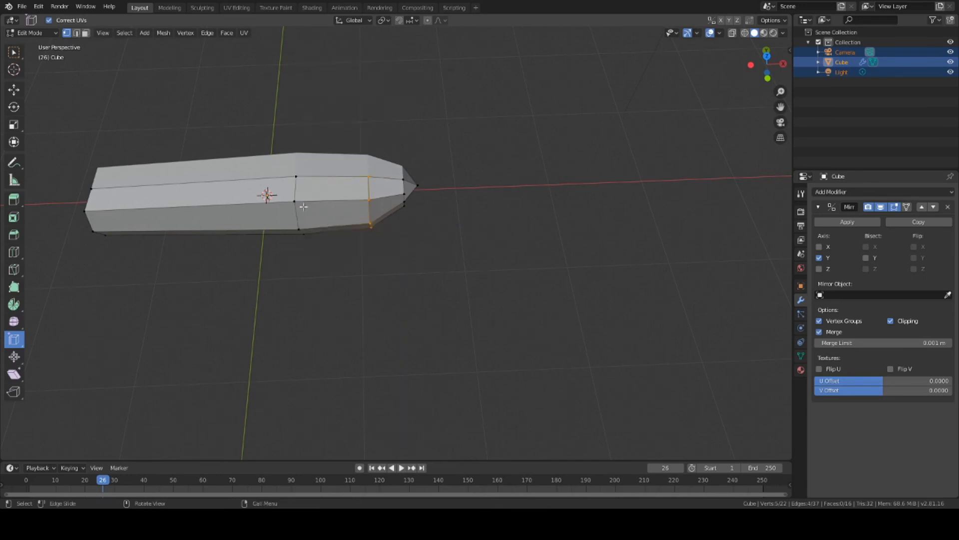
pyautogui.moveTo(393, 135); pyautogui.dragTo(360, 134)
# Step: Select the vertices of the middle edge loop
pyautogui.click(301, 176)
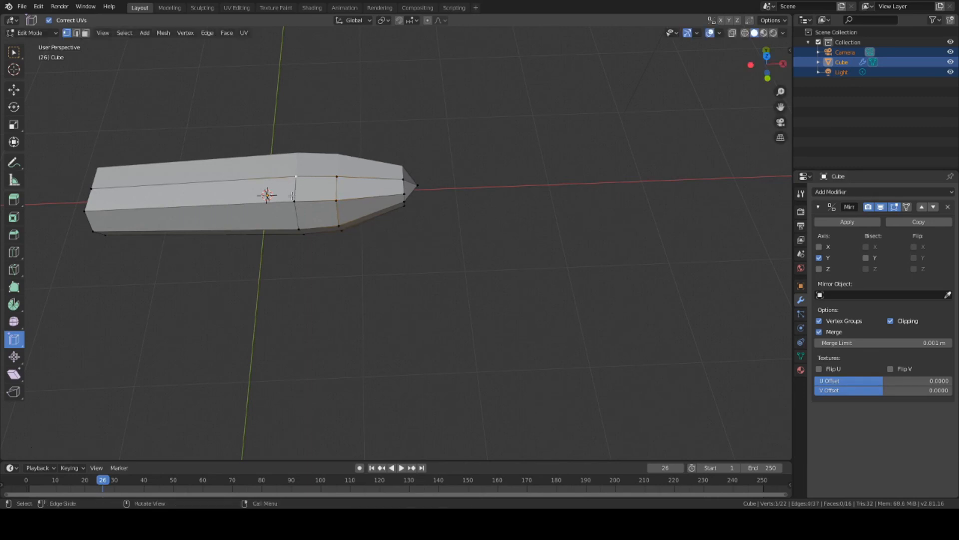
pyautogui.keyDown('shift'); pyautogui.click(293, 202); pyautogui.keyUp('shift')
pyautogui.keyDown('shift'); pyautogui.click(298, 226); pyautogui.keyUp('shift')
pyautogui.moveTo(319, 291); pyautogui.dragTo(338, 221, button='middle')
pyautogui.keyDown('shift'); pyautogui.click(307, 227); pyautogui.keyUp('shift')
pyautogui.keyDown('shift'); pyautogui.click(302, 243); pyautogui.keyUp('shift')
# Step: Edge-slide the middle loop toward the blunt end and check the result
pyautogui.hotkey('shift', 'space')
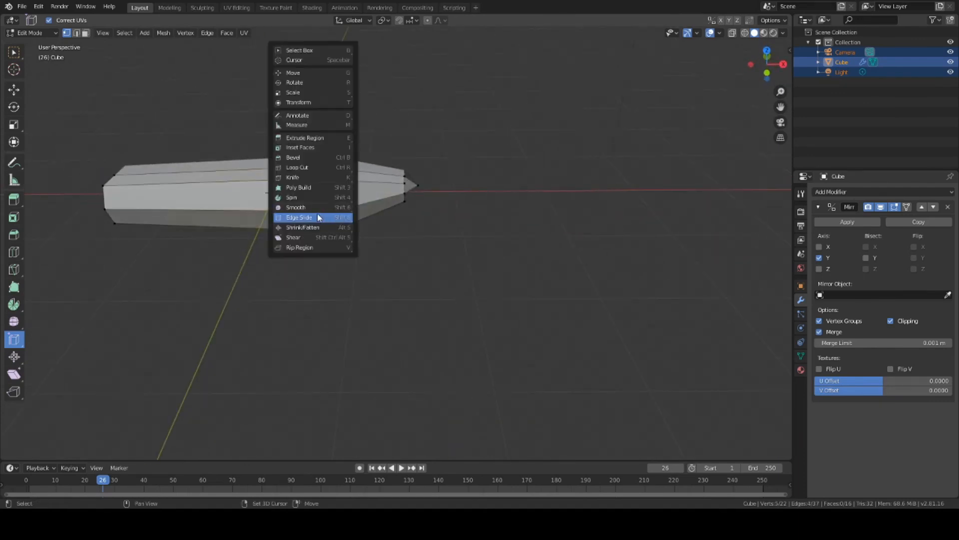
pyautogui.click(315, 217)
pyautogui.hotkey('shift', 'space')
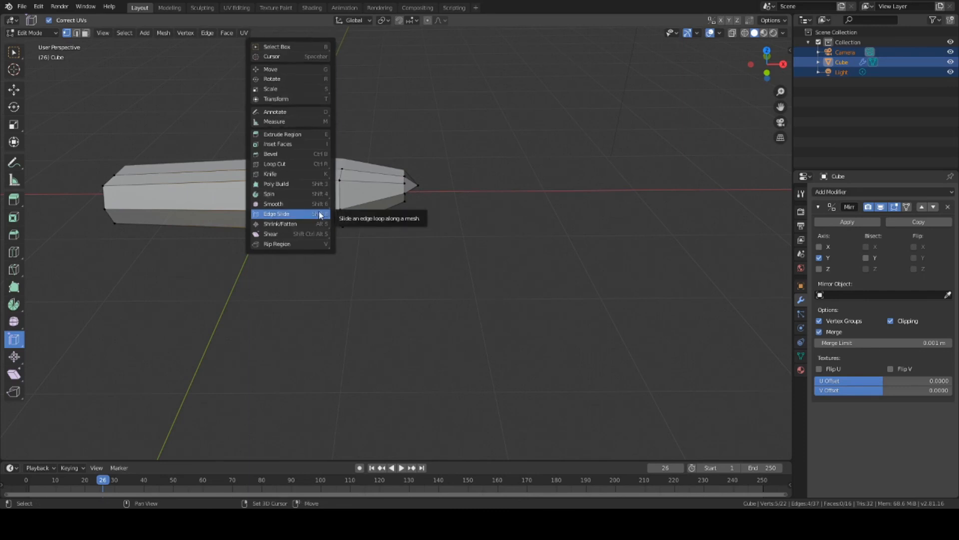
pyautogui.click(316, 217)
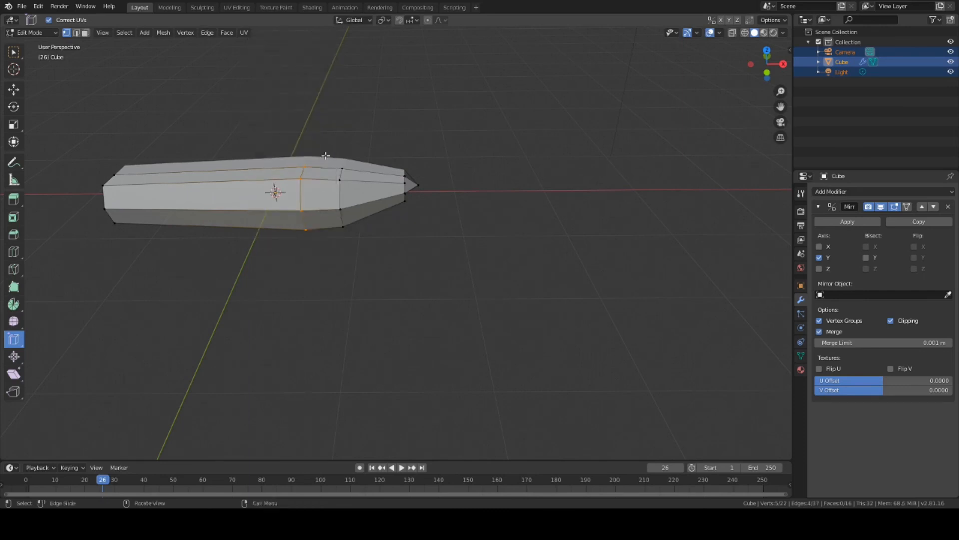
pyautogui.moveTo(326, 155)
pyautogui.mouseDown()
pyautogui.moveTo(315, 142)
pyautogui.moveTo(310, 151)
pyautogui.mouseUp()
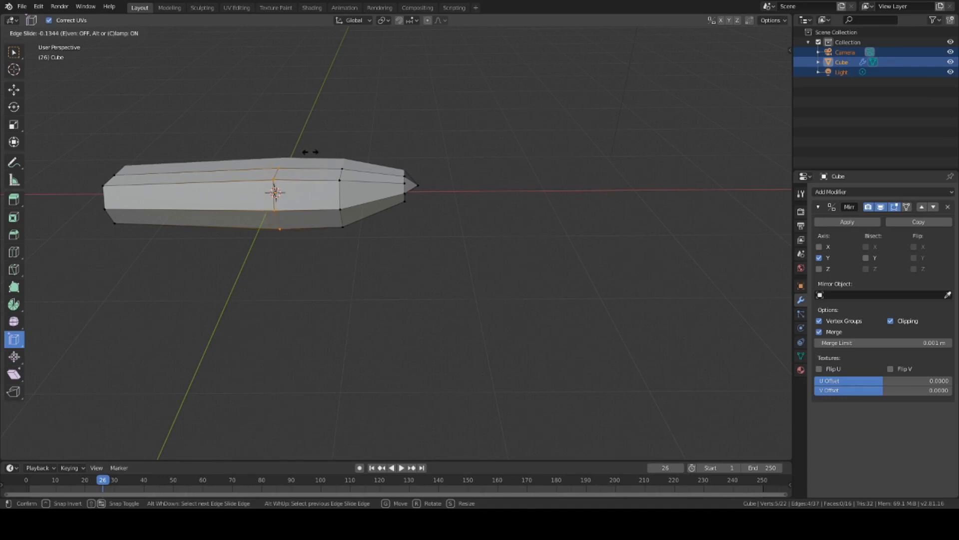
pyautogui.moveTo(310, 152); pyautogui.dragTo(315, 153)
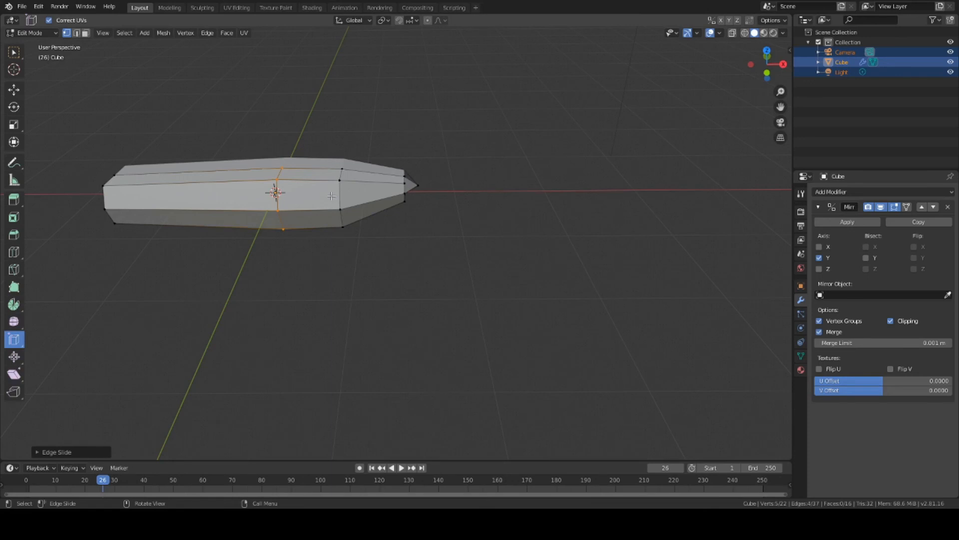
pyautogui.moveTo(330, 255)
pyautogui.mouseDown(button='middle')
pyautogui.moveTo(387, 265)
pyautogui.moveTo(428, 253)
pyautogui.moveTo(319, 246)
pyautogui.mouseUp(button='middle')
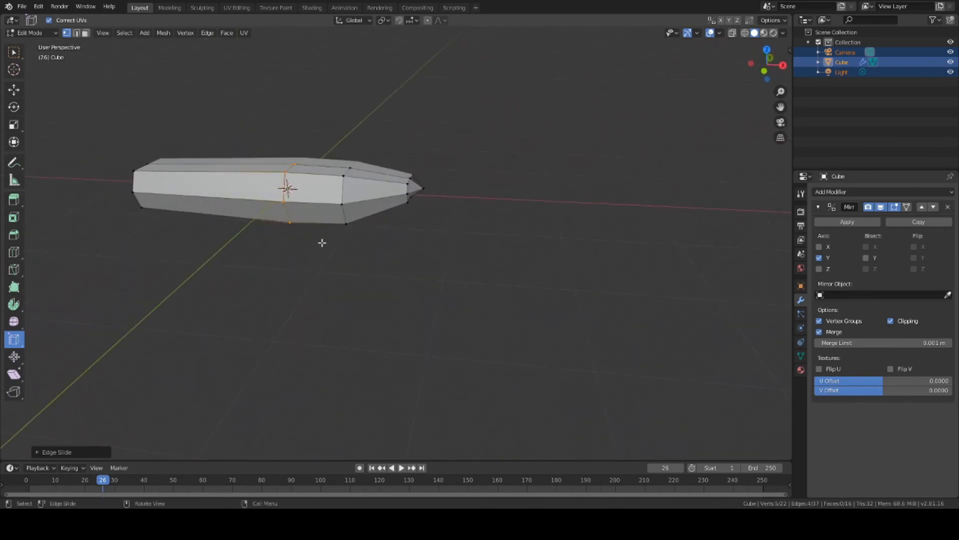
pyautogui.moveTo(322, 242)
pyautogui.mouseDown(button='middle')
pyautogui.moveTo(374, 248)
pyautogui.moveTo(313, 240)
pyautogui.mouseUp(button='middle')
pyautogui.scroll(-3, 285, 222)
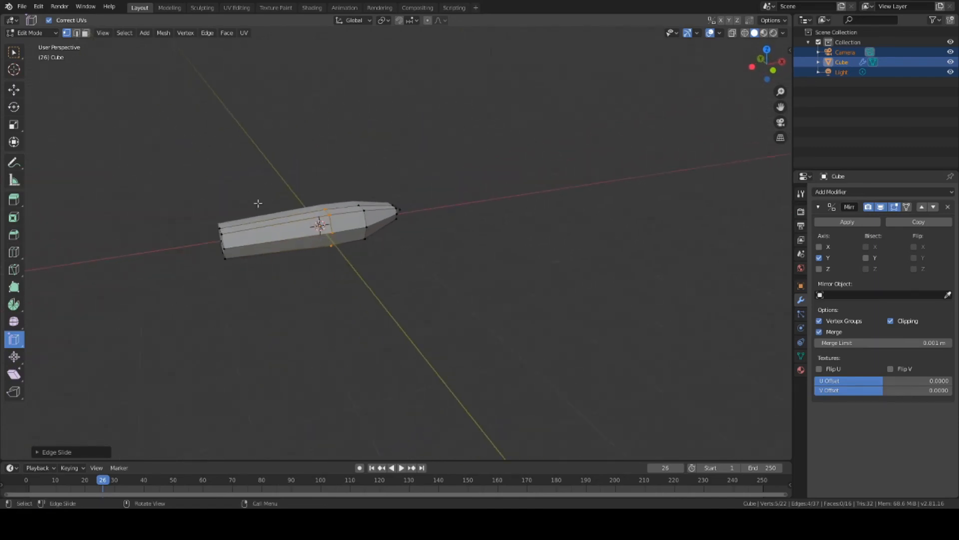
# Step: Clear the selection, loop-cut the prism body, and edge-slide the new loop along its length
pyautogui.hotkey('alt', 'a')
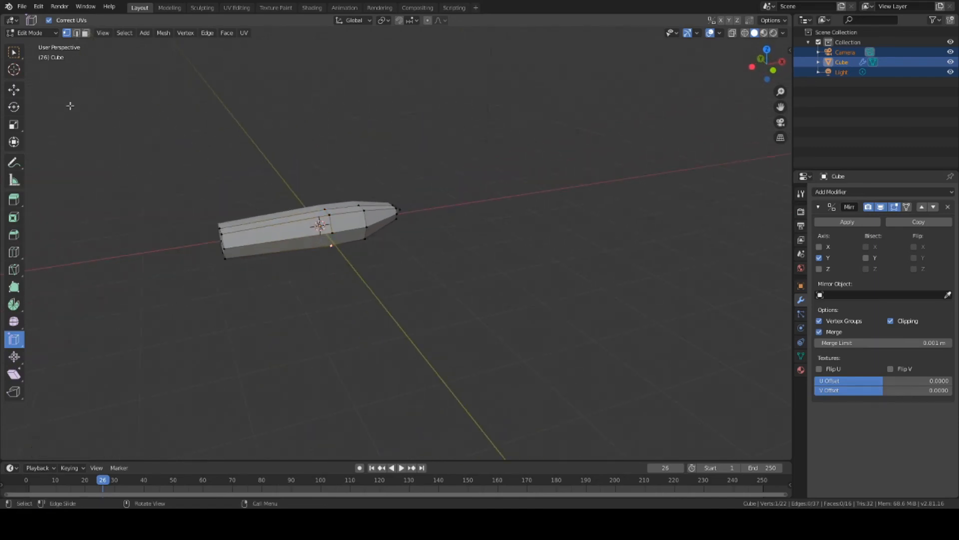
pyautogui.click(15, 252)
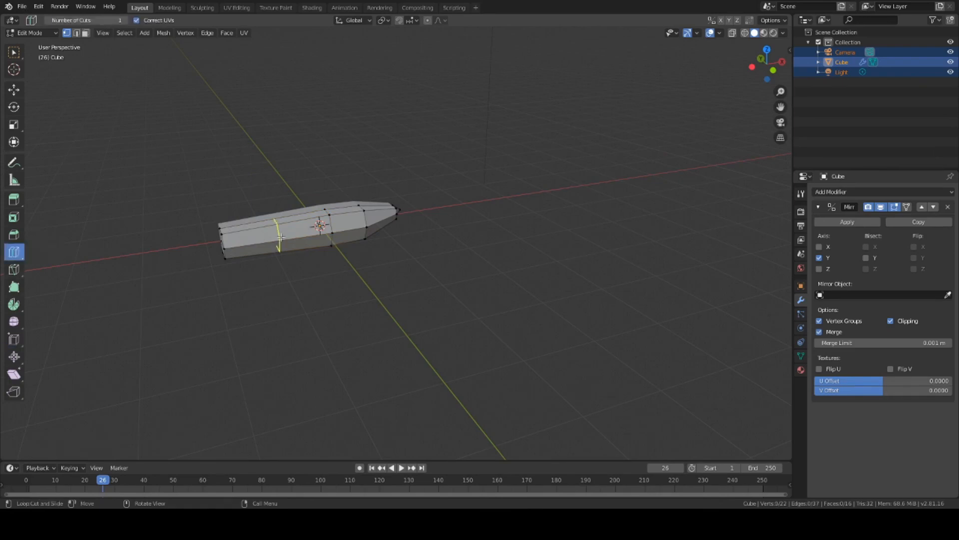
pyautogui.click(300, 228)
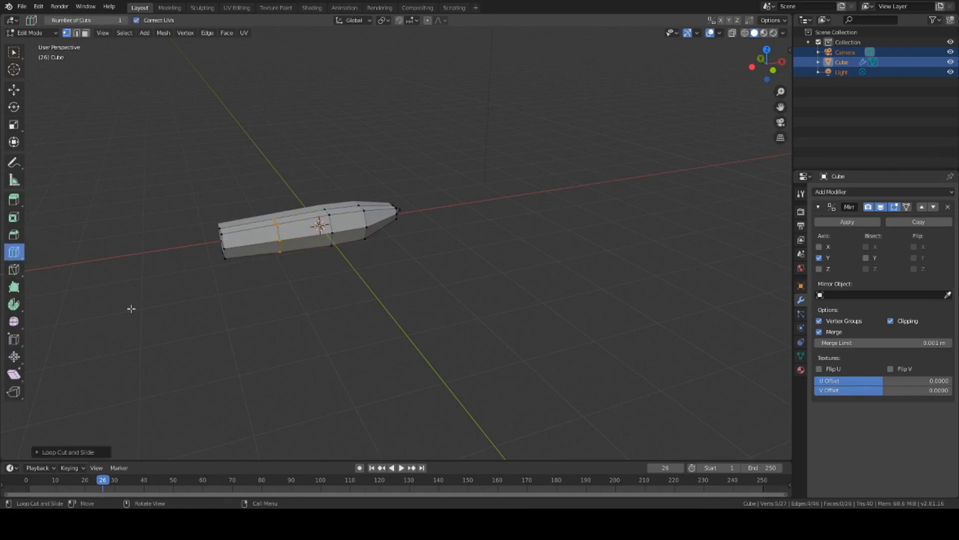
pyautogui.hotkey('shift', 'space')
pyautogui.press('b')
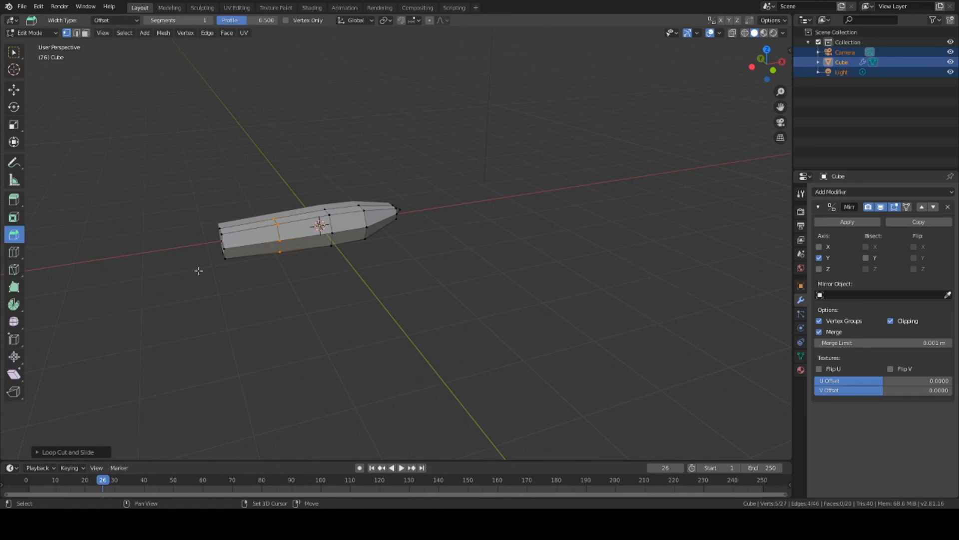
pyautogui.hotkey('shift', 'space')
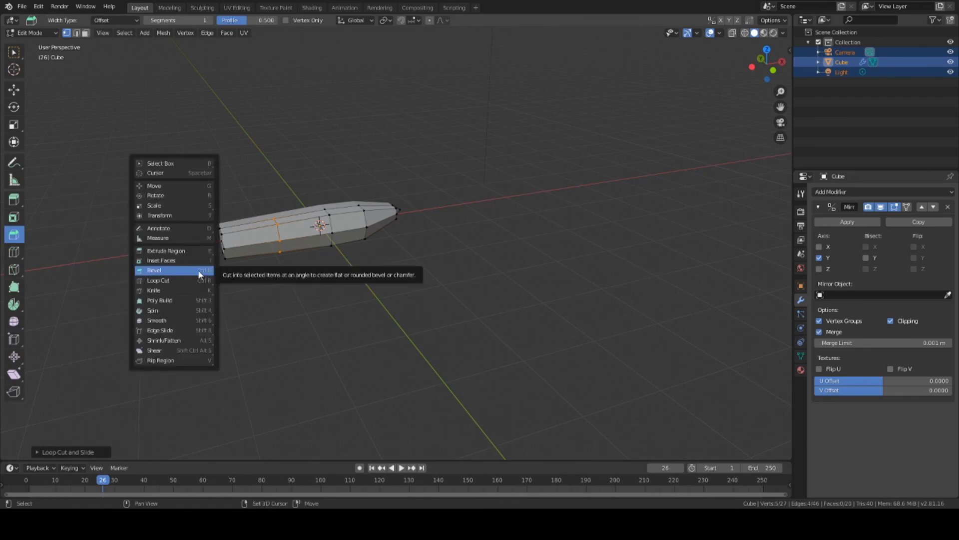
pyautogui.hotkey('shift', '8')
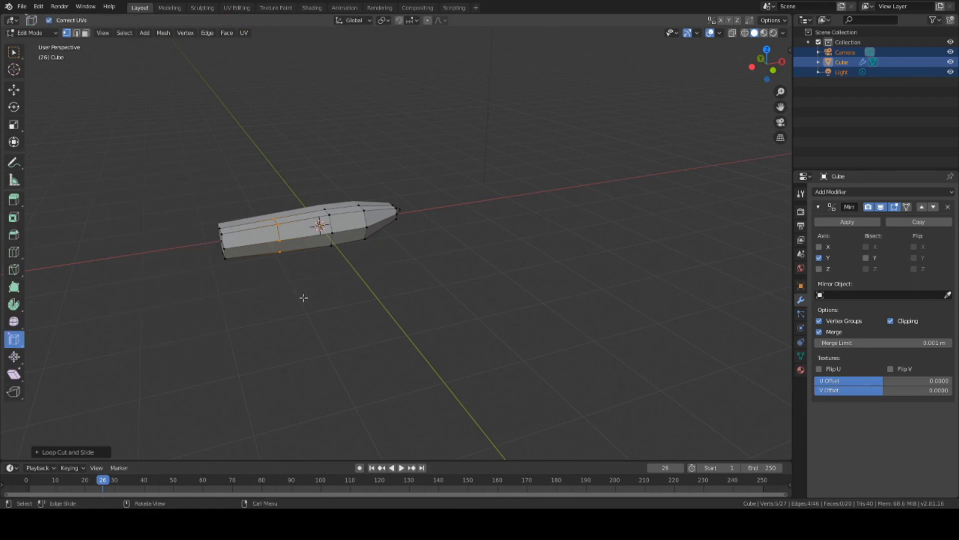
pyautogui.moveTo(304, 297); pyautogui.dragTo(337, 298)
pyautogui.moveTo(336, 298); pyautogui.dragTo(406, 270, button='middle')
pyautogui.keyDown('shift'); pyautogui.click(349, 275); pyautogui.keyUp('shift')
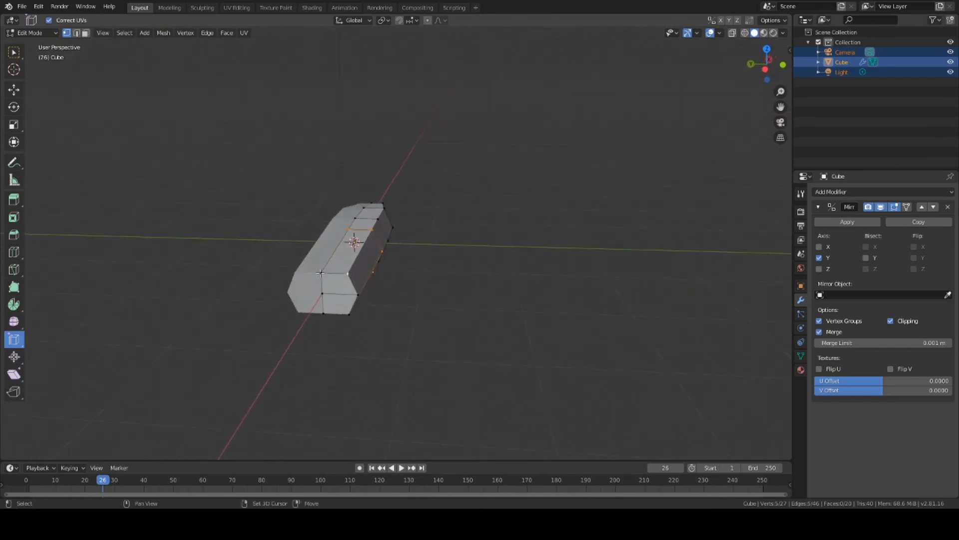
# Step: Select the top and end vertices of the prism's rear section
pyautogui.keyDown('shift'); pyautogui.click(322, 273); pyautogui.keyUp('shift')
pyautogui.keyDown('shift'); pyautogui.click(321, 292); pyautogui.keyUp('shift')
pyautogui.keyDown('shift'); pyautogui.click(357, 295); pyautogui.keyUp('shift')
pyautogui.moveTo(381, 336); pyautogui.dragTo(351, 234, button='middle')
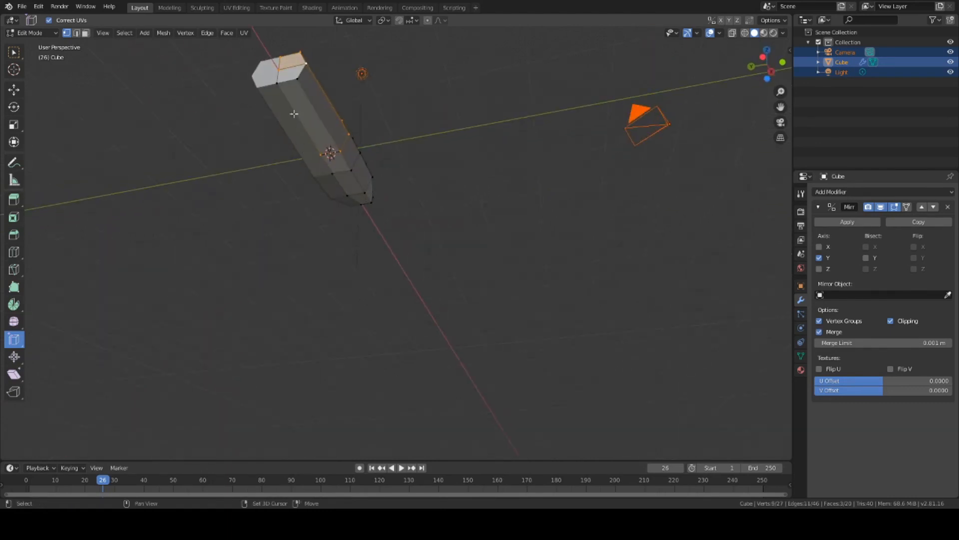
pyautogui.keyDown('shift'); pyautogui.click(296, 82); pyautogui.keyUp('shift')
pyautogui.keyDown('shift'); pyautogui.click(278, 86); pyautogui.keyUp('shift')
pyautogui.moveTo(394, 103); pyautogui.dragTo(343, 279, button='middle')
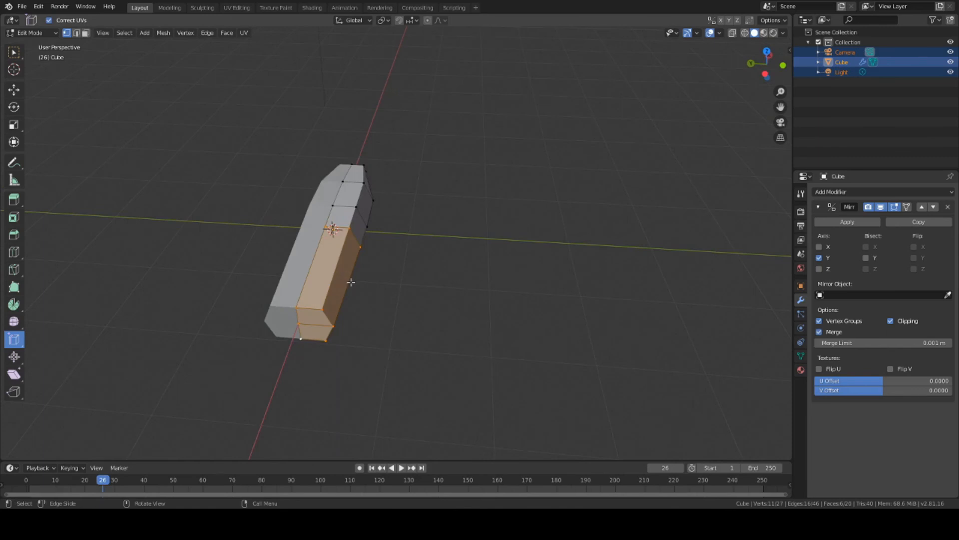
# Step: Scale the rear section down along Y, then Z, then Y again
pyautogui.press('s')
pyautogui.press('y')
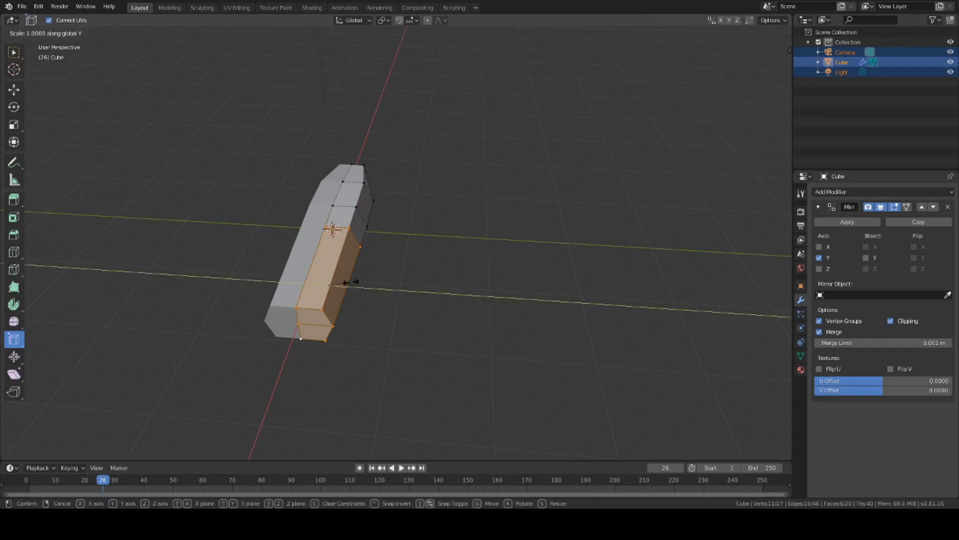
pyautogui.click(344, 283)
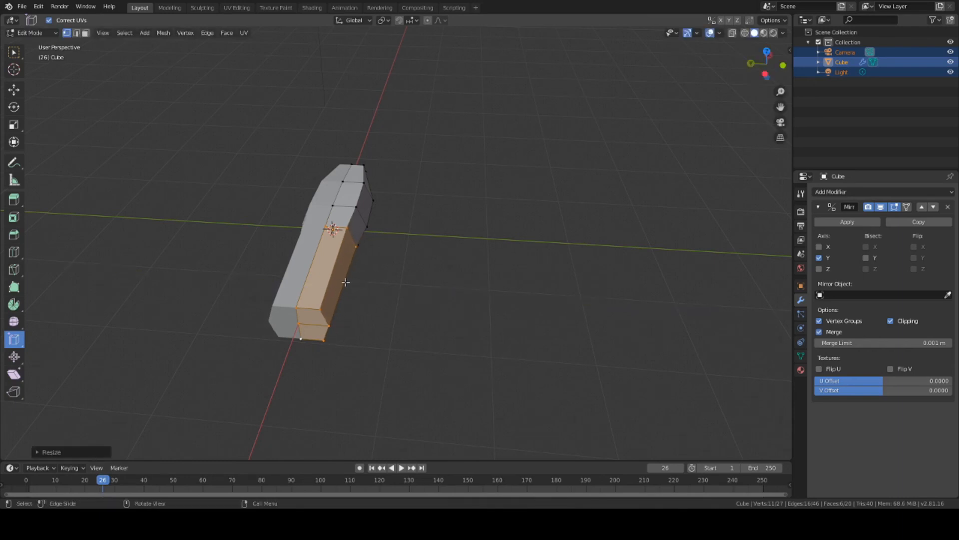
pyautogui.press('s')
pyautogui.press('z')
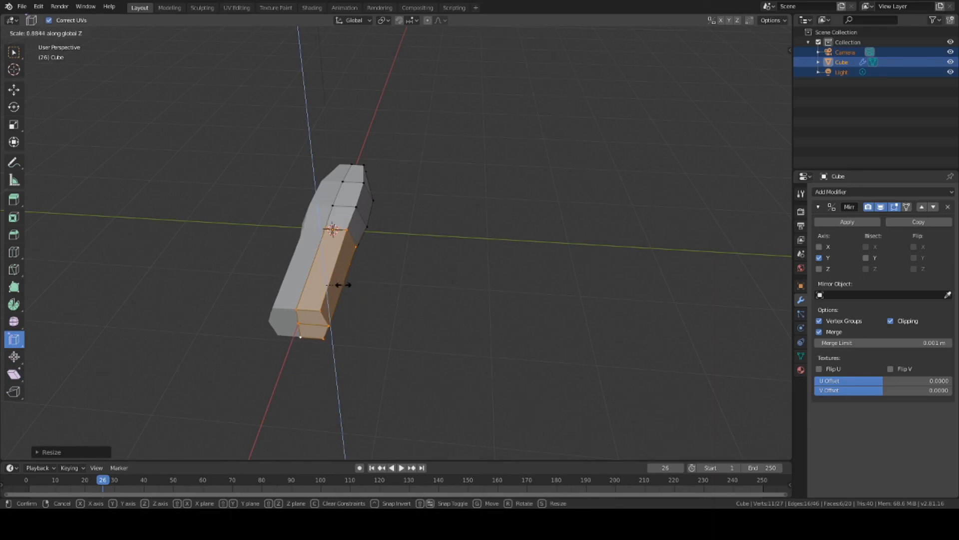
pyautogui.click(343, 290)
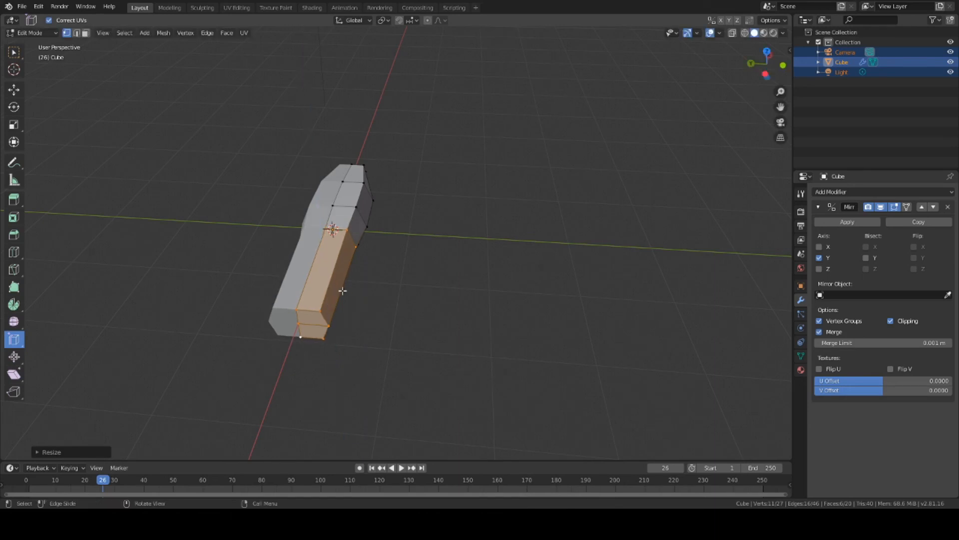
pyautogui.press('s')
pyautogui.press('y')
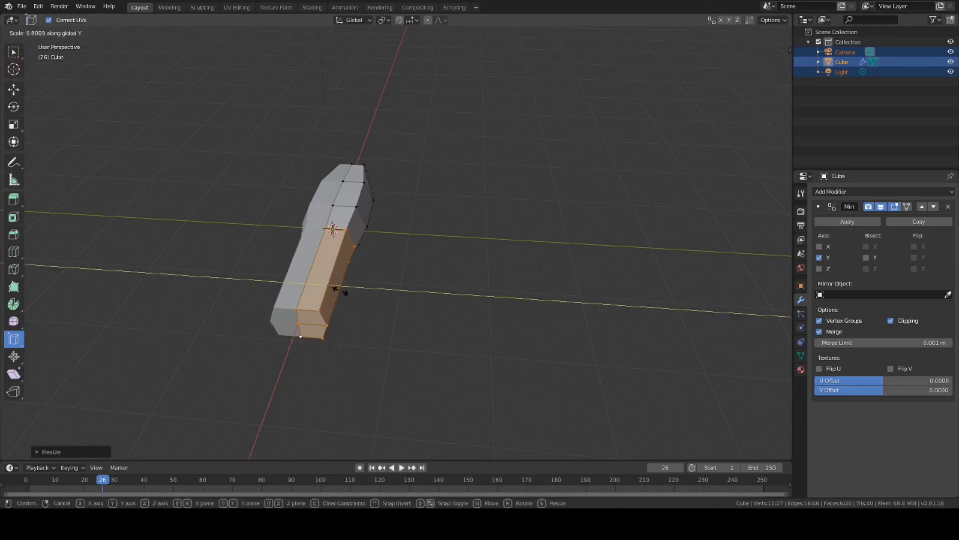
pyautogui.click(342, 290)
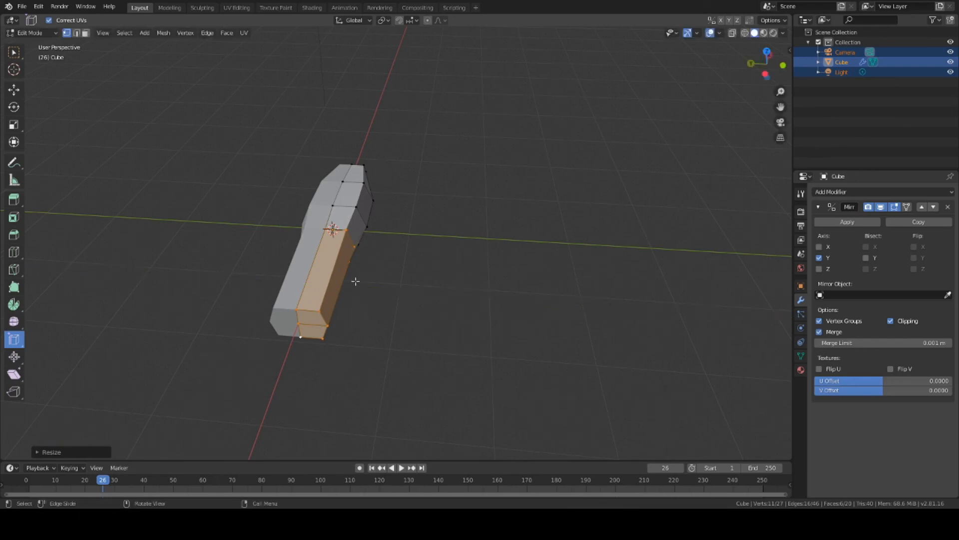
# Step: Deselect the middle-ring vertices
pyautogui.moveTo(355, 281); pyautogui.dragTo(297, 199, button='middle')
pyautogui.keyDown('shift'); pyautogui.click(301, 206); pyautogui.keyUp('shift')
pyautogui.keyDown('shift'); pyautogui.click(312, 219); pyautogui.keyUp('shift')
pyautogui.keyDown('shift'); pyautogui.click(322, 239); pyautogui.keyUp('shift')
# Step: Clear the vertex selection and reposition the 3D cursor off the mesh
pyautogui.keyDown('shift'); pyautogui.click(298, 201); pyautogui.keyUp('shift')
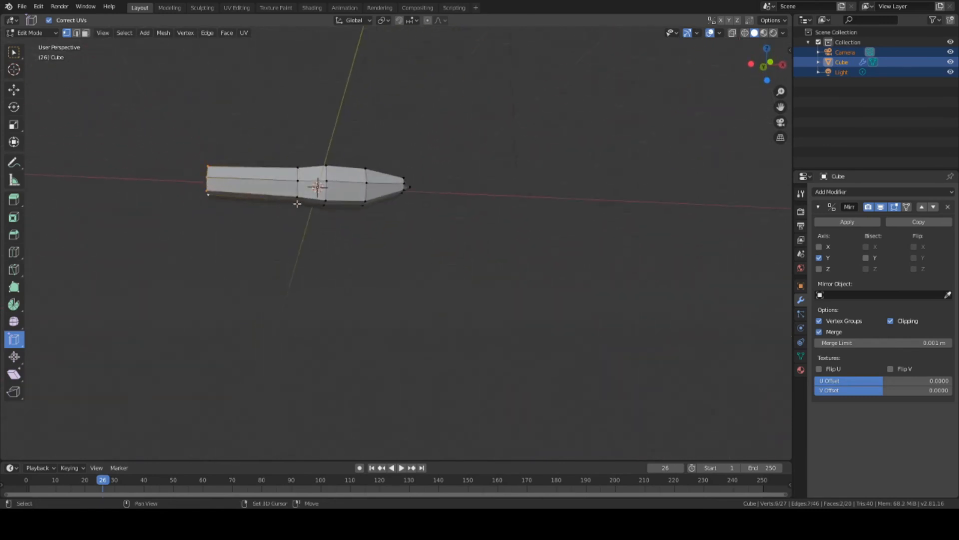
pyautogui.click(634, 93)
pyautogui.rightClick(542, 100)
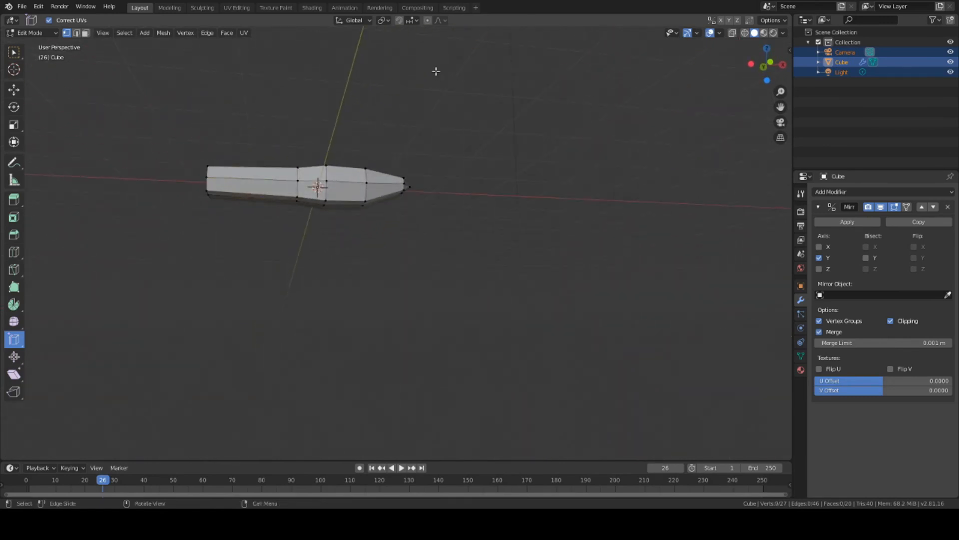
pyautogui.click(14, 70)
pyautogui.click(547, 105)
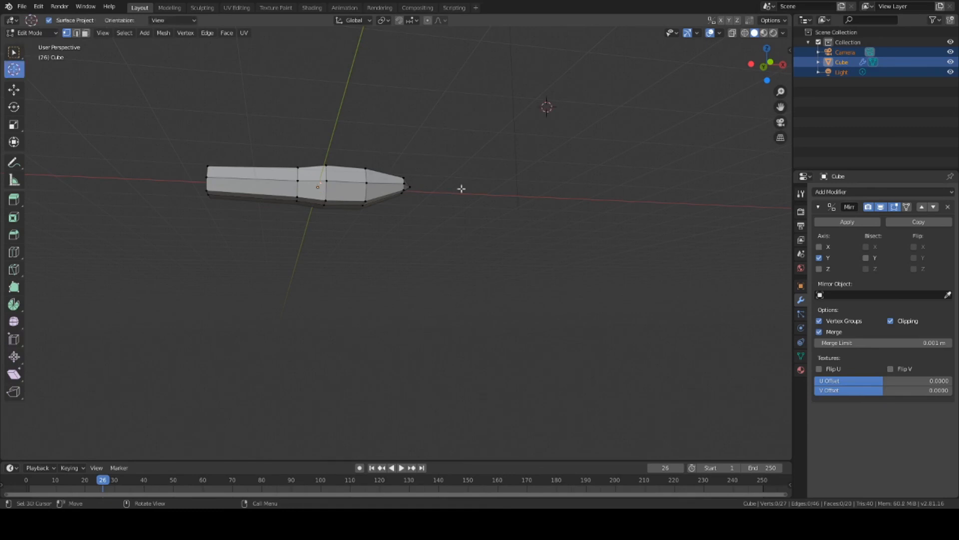
pyautogui.moveTo(259, 228); pyautogui.dragTo(235, 125, button='middle')
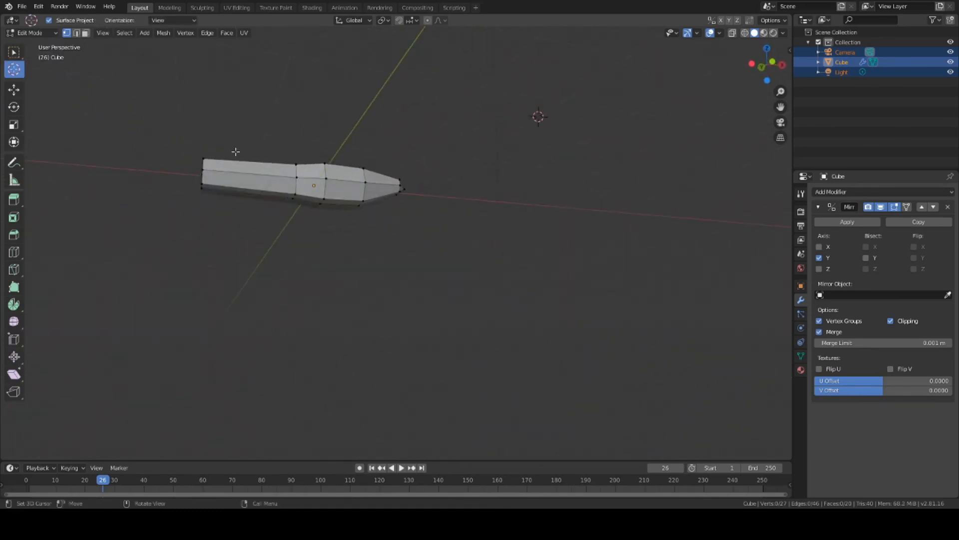
pyautogui.click(325, 163)
pyautogui.moveTo(440, 173); pyautogui.dragTo(482, 142, button='middle')
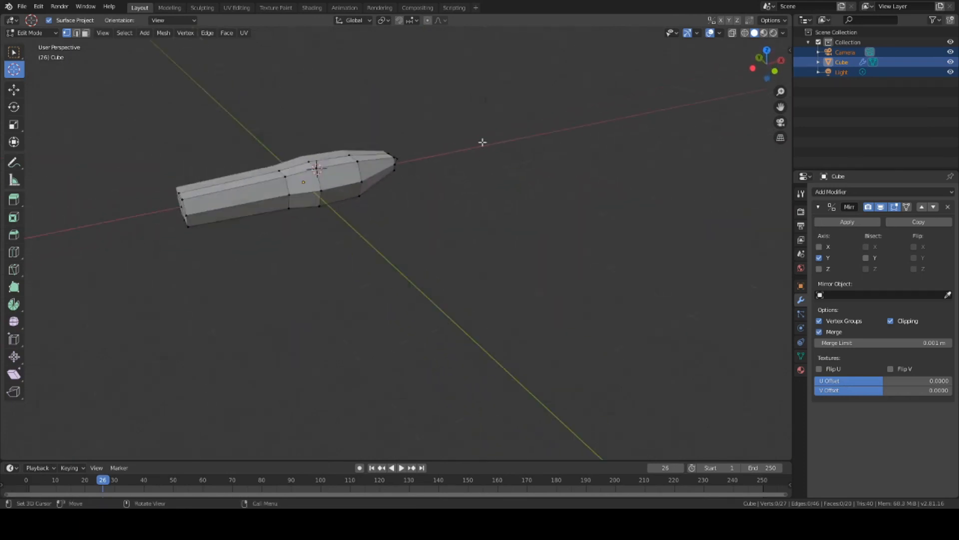
pyautogui.click(525, 100)
# Step: Box-select all vertices of the prism's blunt end face
pyautogui.click(14, 52)
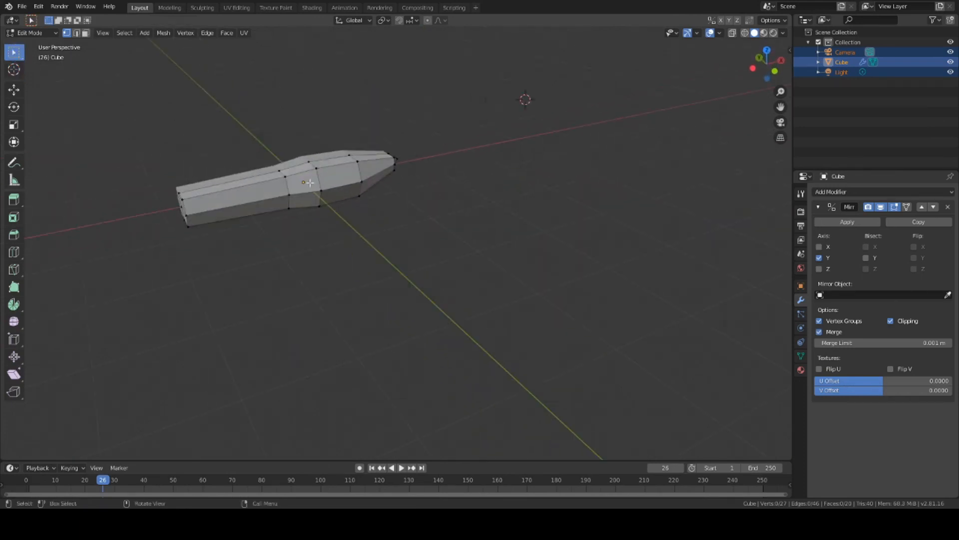
pyautogui.click(279, 170)
pyautogui.moveTo(178, 194); pyautogui.dragTo(242, 237, button='middle')
pyautogui.press('b')
pyautogui.moveTo(183, 179); pyautogui.dragTo(212, 215)
pyautogui.moveTo(226, 261); pyautogui.dragTo(404, 272, button='middle')
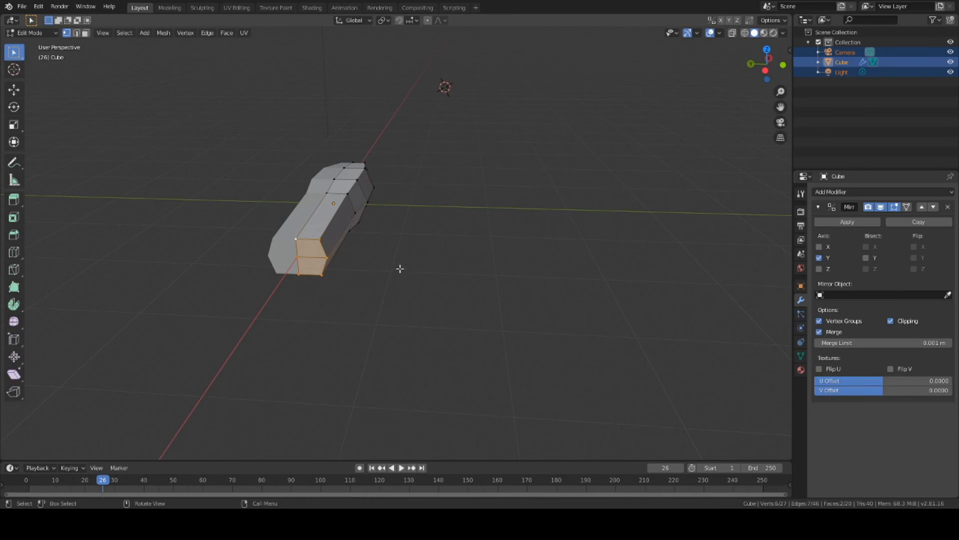
# Step: Scale the selected end face down along Y, then along Z, and view it end-on
pyautogui.press('s')
pyautogui.press('y')
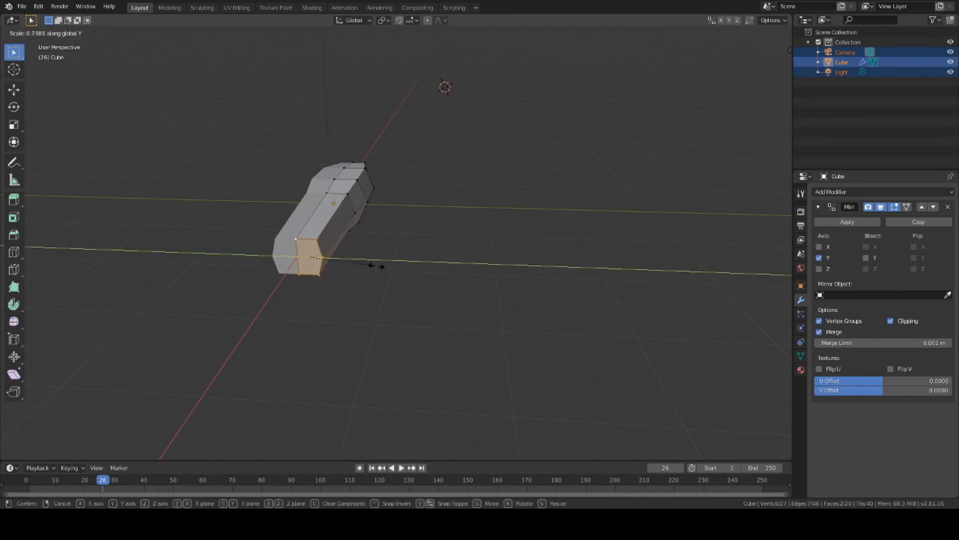
pyautogui.click(376, 266)
pyautogui.press('s')
pyautogui.press('z')
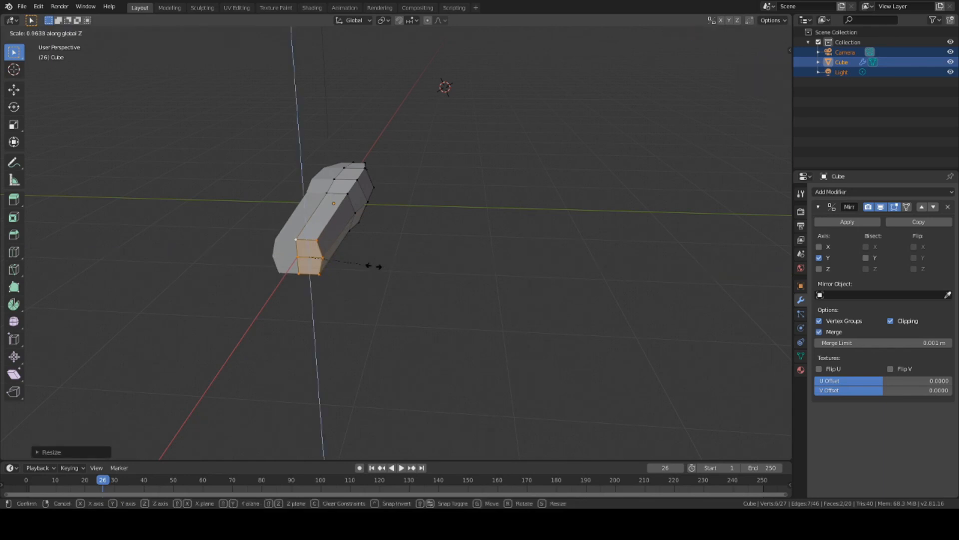
pyautogui.click(361, 258)
pyautogui.moveTo(360, 257)
pyautogui.mouseDown(button='middle')
pyautogui.moveTo(353, 283)
pyautogui.moveTo(320, 281)
pyautogui.moveTo(321, 263)
pyautogui.moveTo(382, 249)
pyautogui.moveTo(441, 276)
pyautogui.moveTo(422, 263)
pyautogui.moveTo(427, 248)
pyautogui.moveTo(188, 259)
pyautogui.moveTo(315, 248)
pyautogui.mouseUp(button='middle')
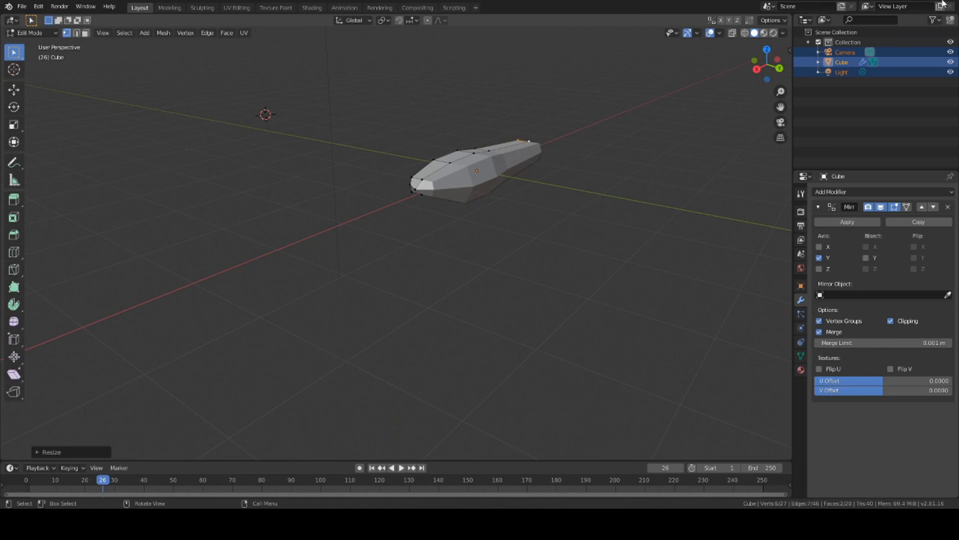
pyautogui.moveTo(739, 218); pyautogui.dragTo(510, 188, button='middle')
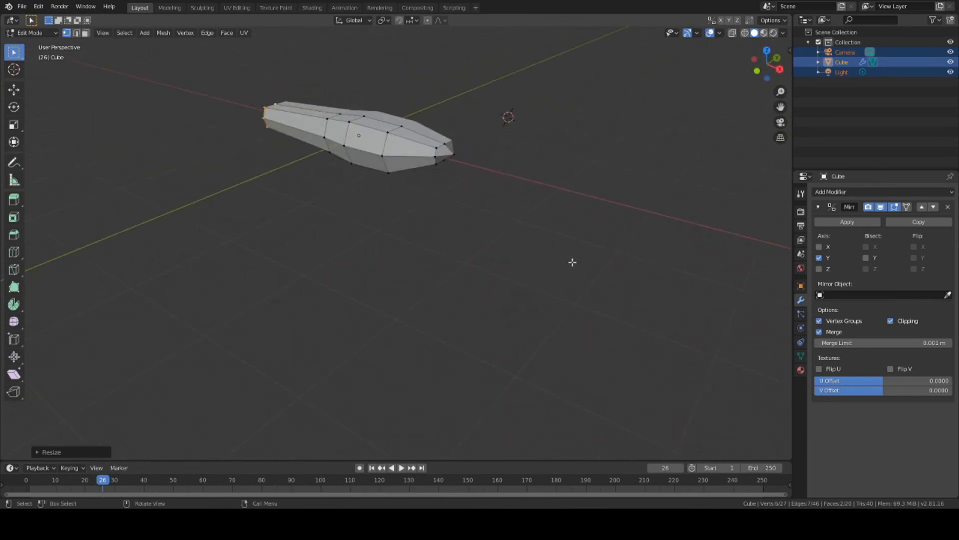
pyautogui.press('a')
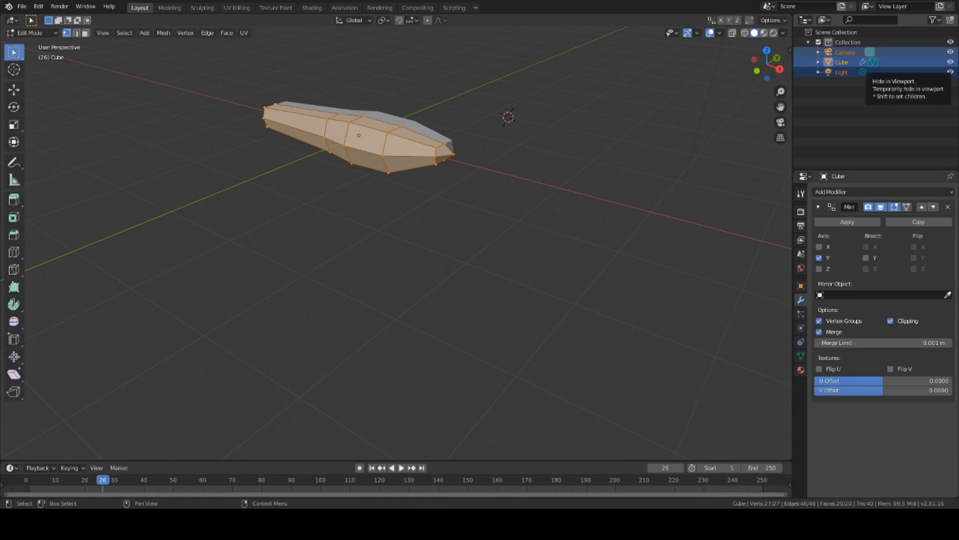
pyautogui.moveTo(601, 164); pyautogui.dragTo(448, 149, button='middle')
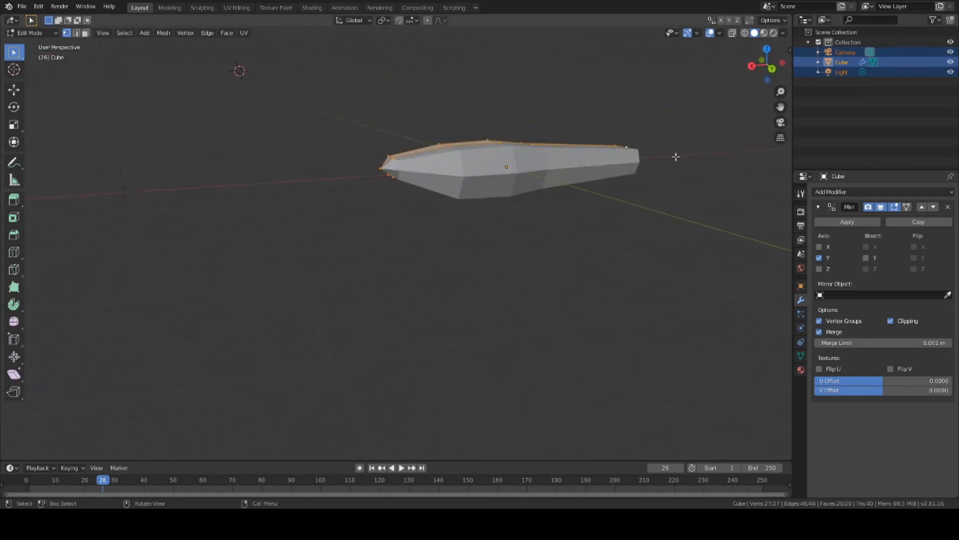
pyautogui.moveTo(676, 157); pyautogui.dragTo(581, 157, button='middle')
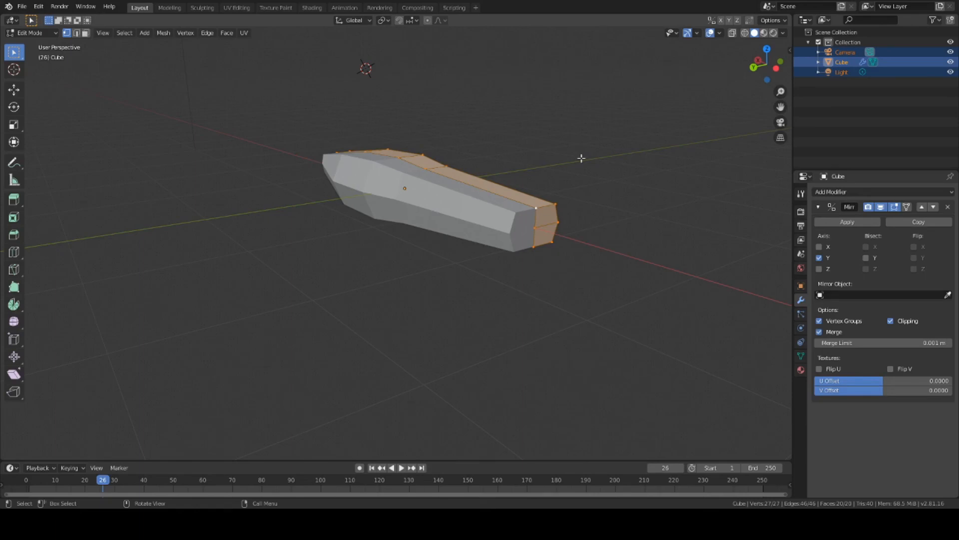
pyautogui.click(606, 165)
pyautogui.moveTo(606, 165); pyautogui.dragTo(568, 157, button='middle')
pyautogui.click(453, 233)
pyautogui.moveTo(540, 248); pyautogui.dragTo(581, 210, button='middle')
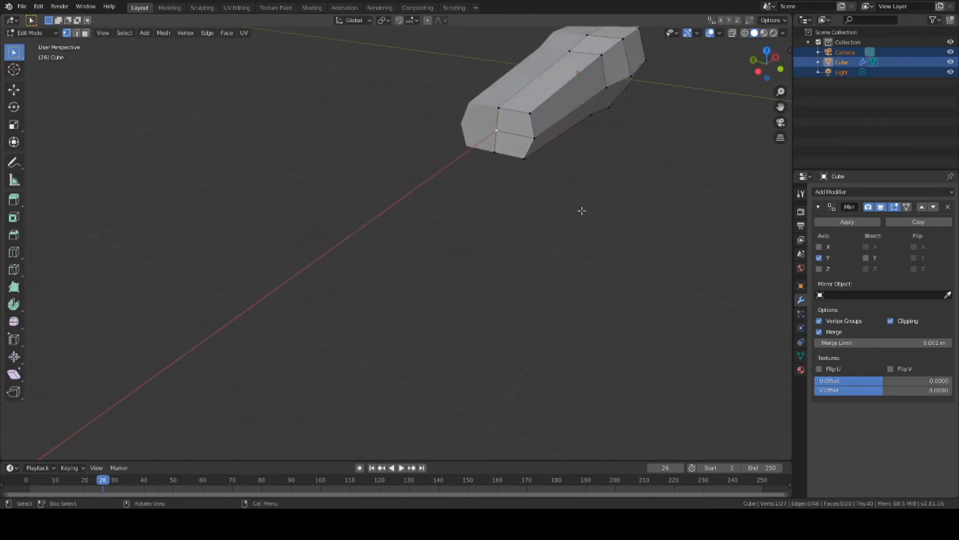
pyautogui.press('g')
pyautogui.press('x')
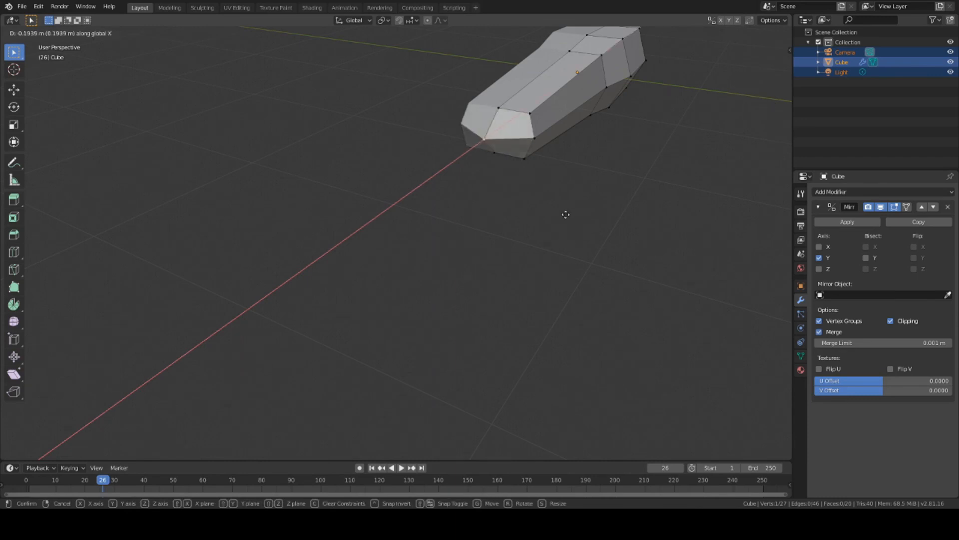
pyautogui.click(564, 216)
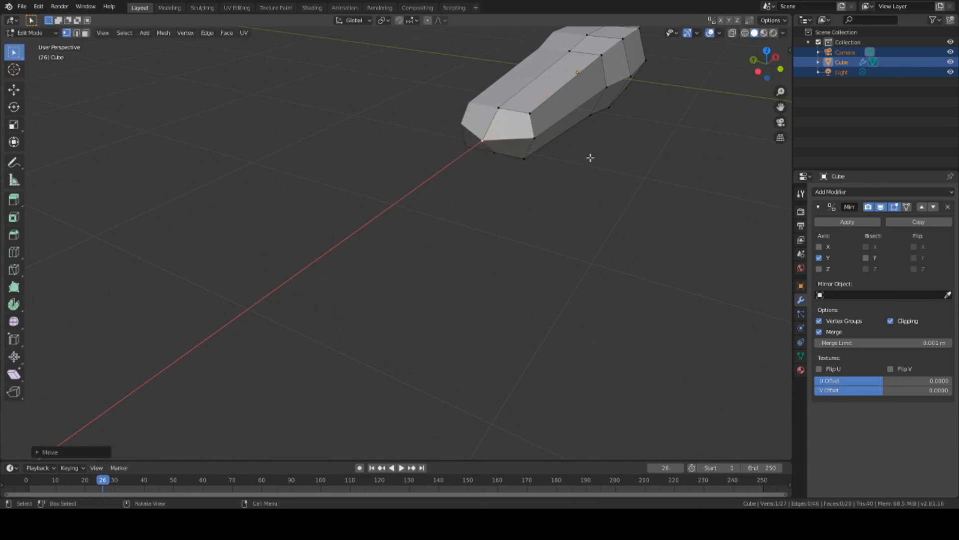
pyautogui.moveTo(602, 190); pyautogui.dragTo(578, 199, button='middle')
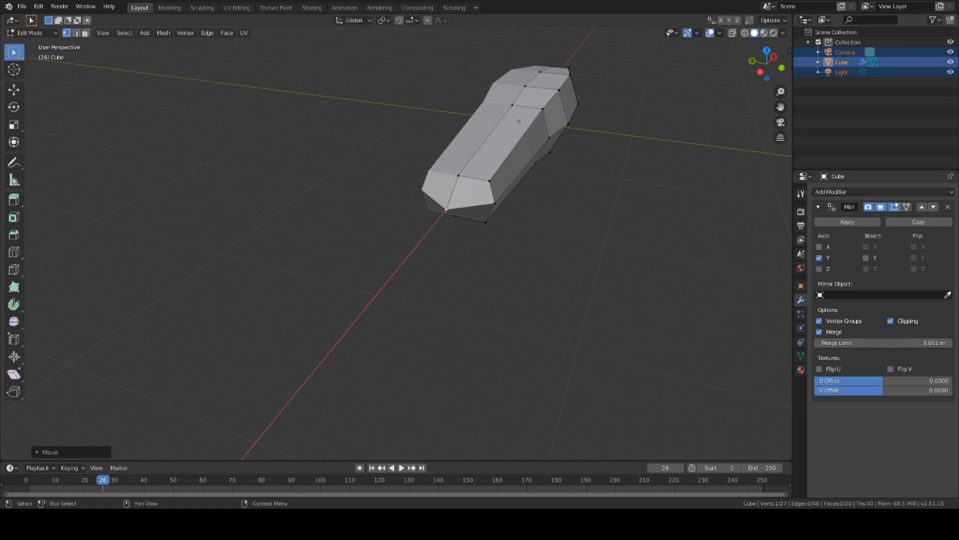
pyautogui.moveTo(533, 196); pyautogui.dragTo(518, 191, button='middle')
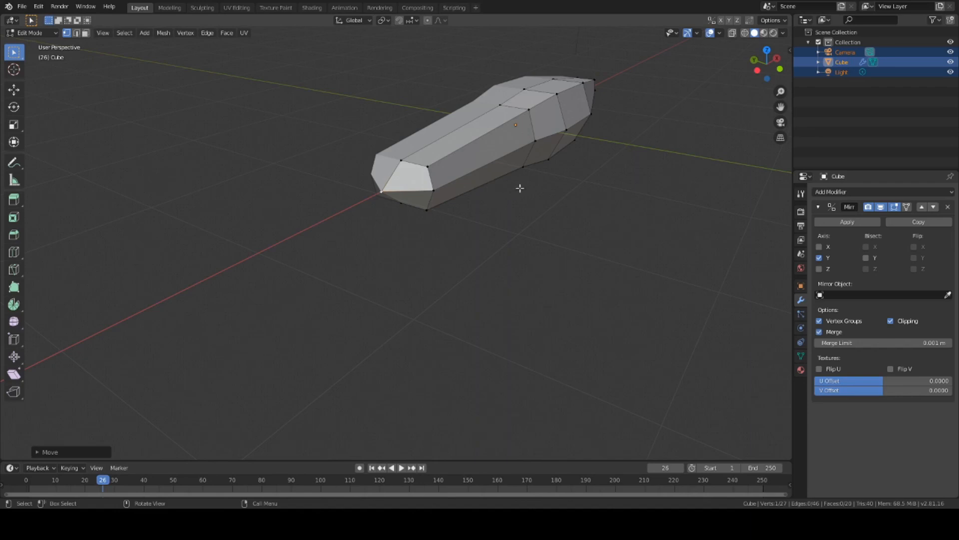
pyautogui.moveTo(552, 185)
pyautogui.mouseDown(button='middle')
pyautogui.moveTo(575, 194)
pyautogui.moveTo(591, 223)
pyautogui.moveTo(499, 146)
pyautogui.moveTo(541, 119)
pyautogui.moveTo(584, 146)
pyautogui.moveTo(565, 178)
pyautogui.moveTo(529, 179)
pyautogui.moveTo(533, 146)
pyautogui.moveTo(568, 140)
pyautogui.moveTo(567, 169)
pyautogui.moveTo(549, 181)
pyautogui.mouseUp(button='middle')
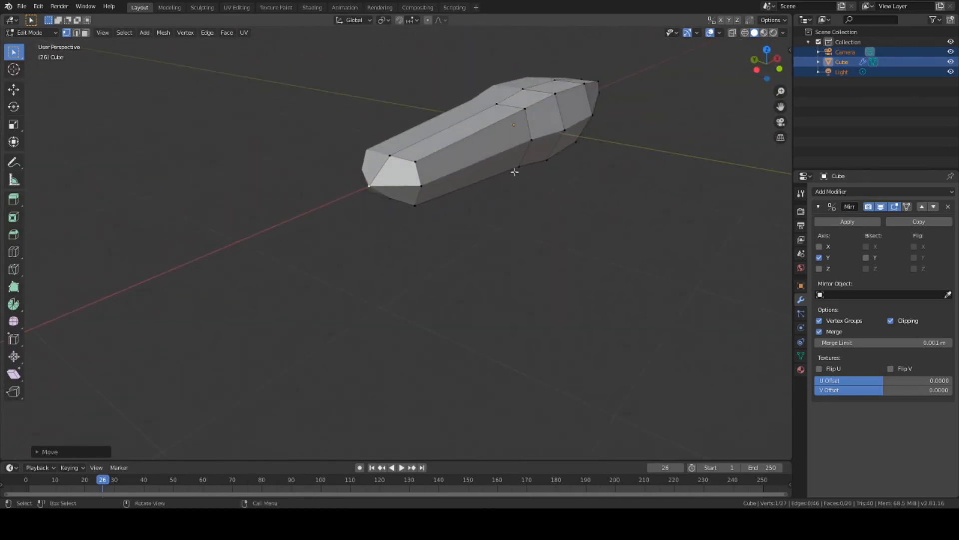
pyautogui.keyDown('shift'); pyautogui.moveTo(605, 196); pyautogui.dragTo(508, 171, button='middle'); pyautogui.keyUp('shift')
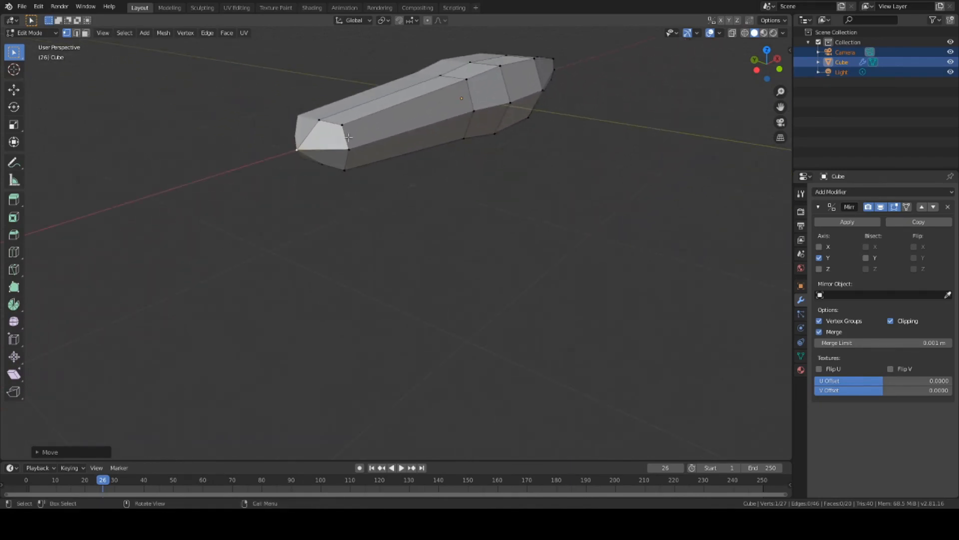
pyautogui.moveTo(450, 162)
pyautogui.mouseDown(button='middle')
pyautogui.moveTo(458, 161)
pyautogui.moveTo(448, 161)
pyautogui.mouseUp(button='middle')
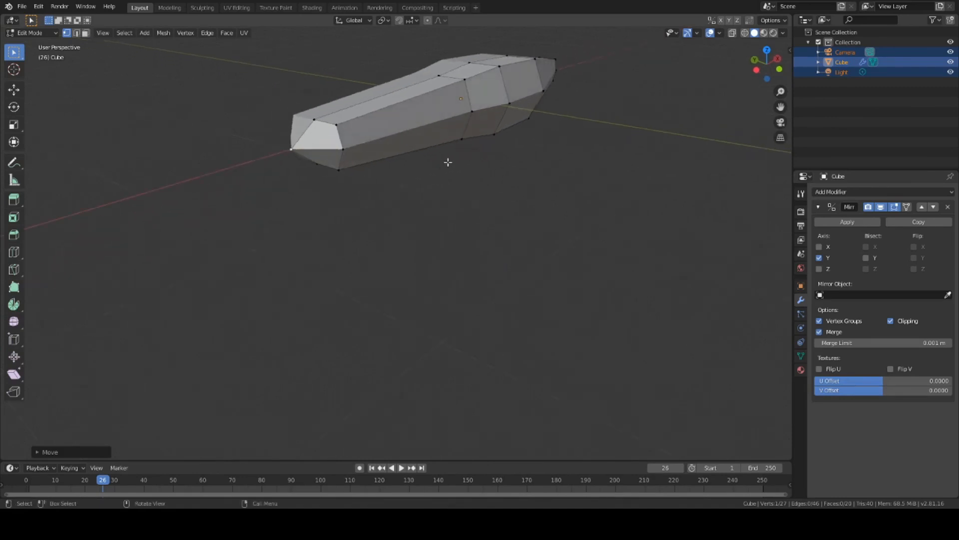
pyautogui.keyDown('shift'); pyautogui.moveTo(567, 167); pyautogui.dragTo(640, 181, button='middle'); pyautogui.keyUp('shift')
pyautogui.scroll(3, 439, 174)
pyautogui.scroll(1, 668, 165)
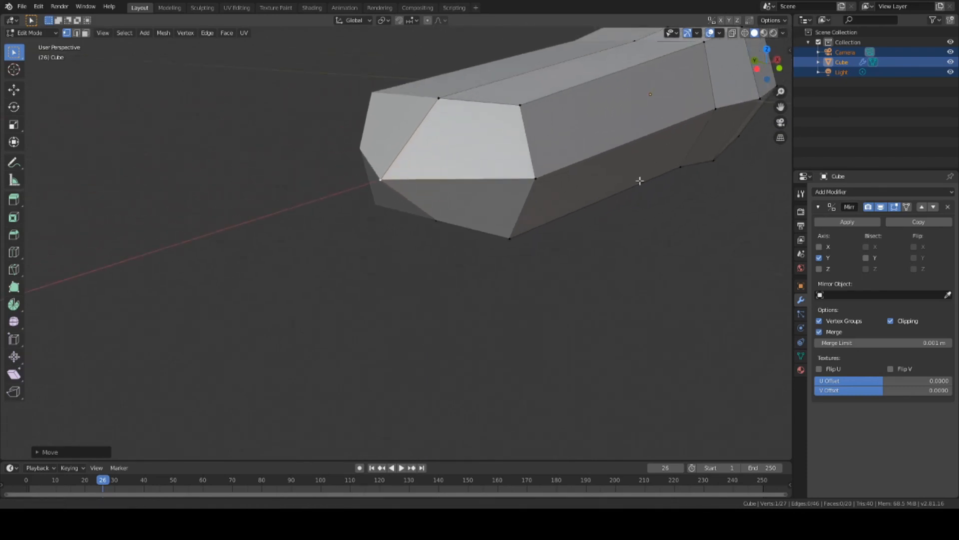
pyautogui.moveTo(534, 227)
pyautogui.mouseDown(button='middle')
pyautogui.moveTo(546, 216)
pyautogui.moveTo(530, 214)
pyautogui.mouseUp(button='middle')
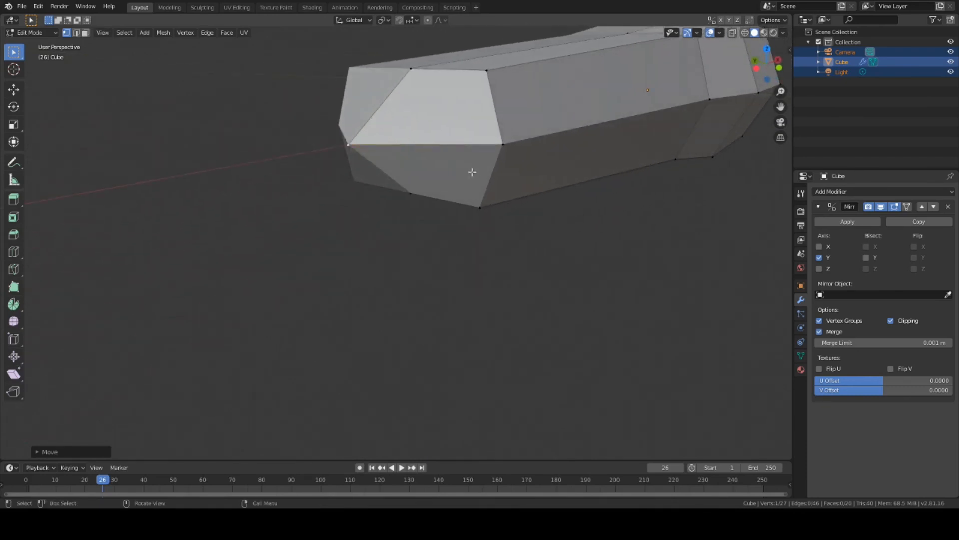
pyautogui.moveTo(472, 172); pyautogui.dragTo(481, 175, button='middle')
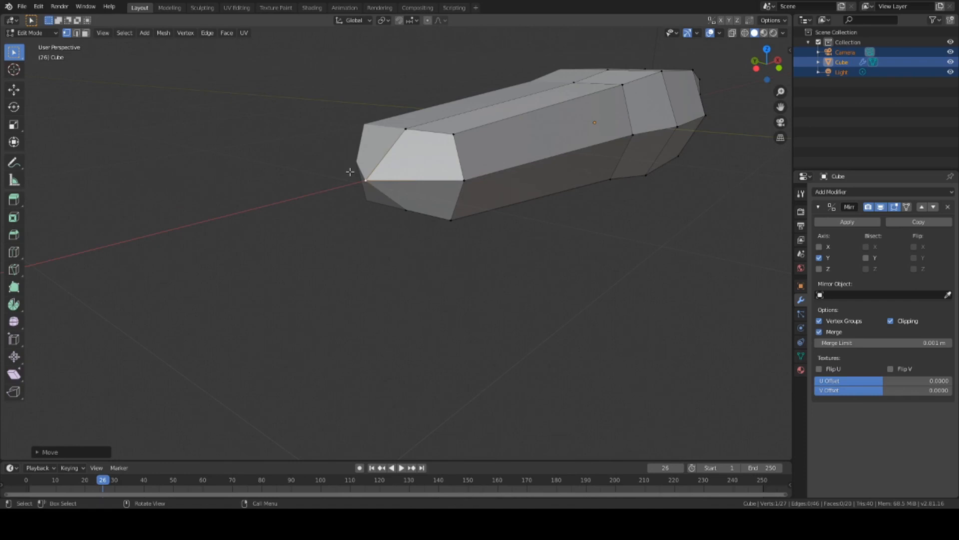
pyautogui.click(365, 181)
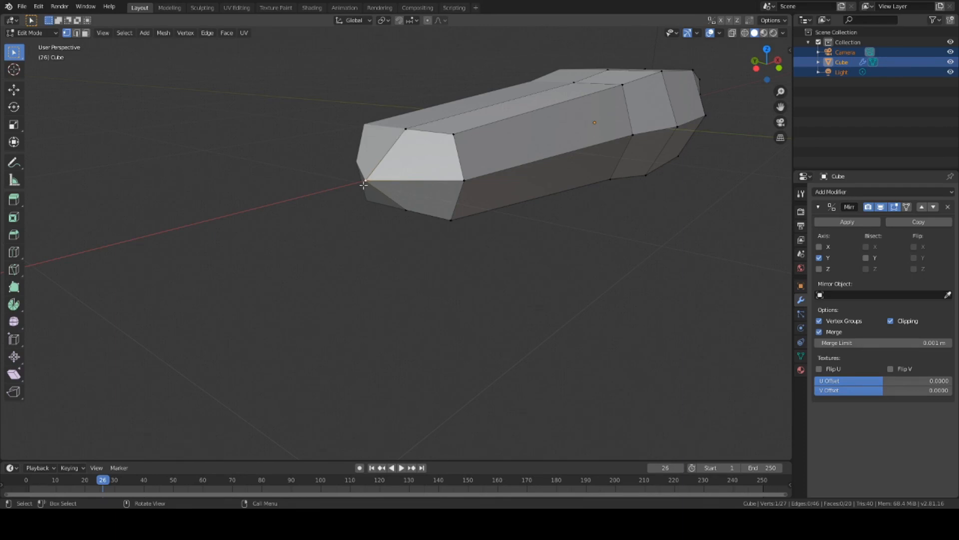
# Step: Move the tip vertex outward along X into a sharp point and inspect the result
pyautogui.press('g')
pyautogui.press('x')
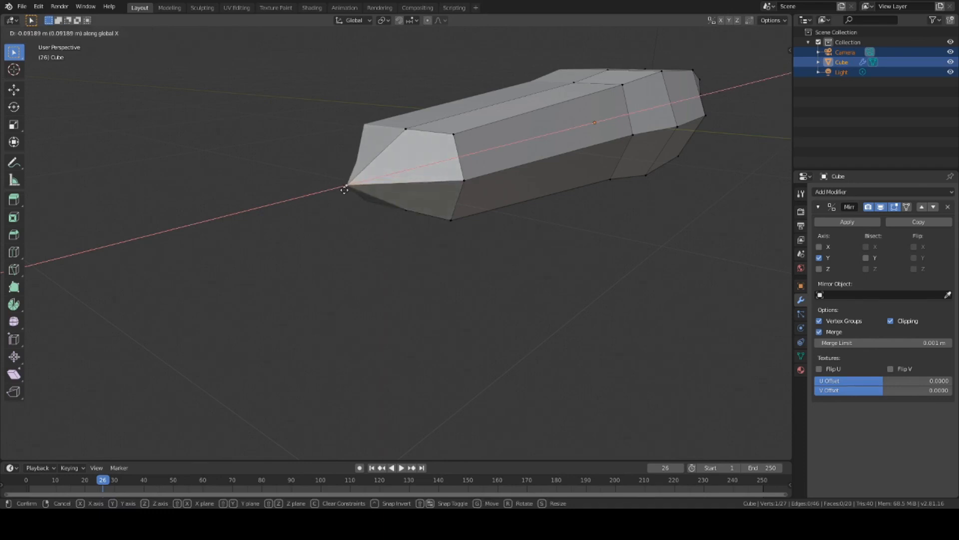
pyautogui.click(344, 190)
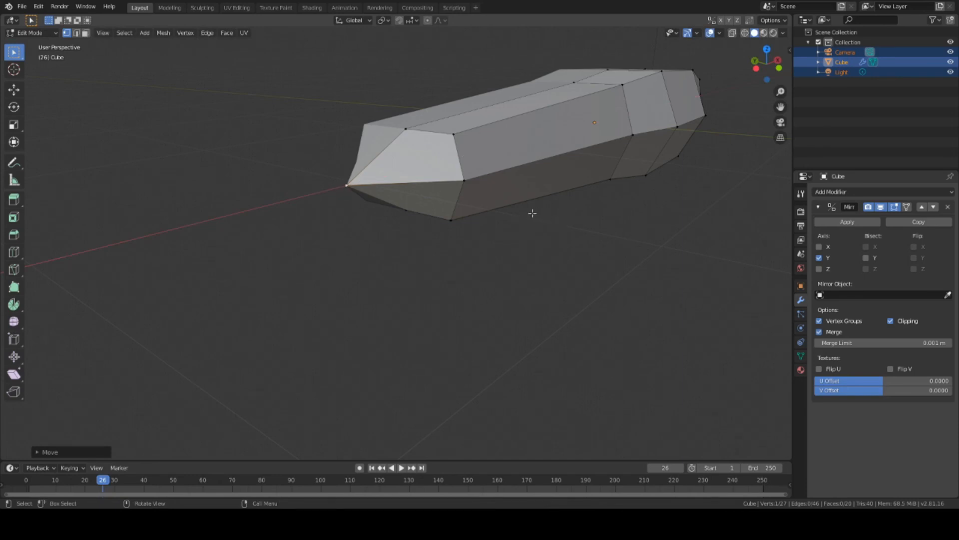
pyautogui.moveTo(531, 211); pyautogui.dragTo(430, 219, button='middle')
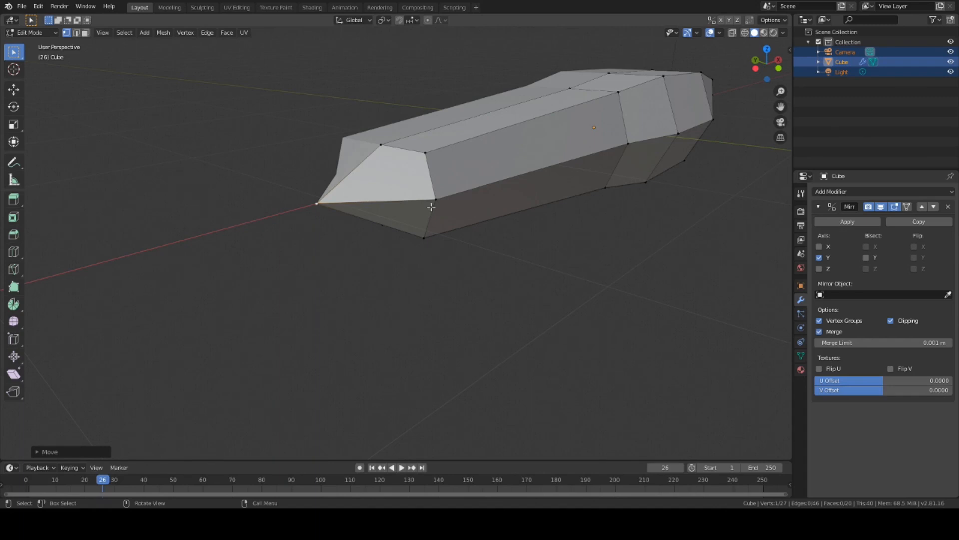
pyautogui.moveTo(471, 260)
pyautogui.mouseDown(button='middle')
pyautogui.moveTo(477, 242)
pyautogui.moveTo(473, 256)
pyautogui.mouseUp(button='middle')
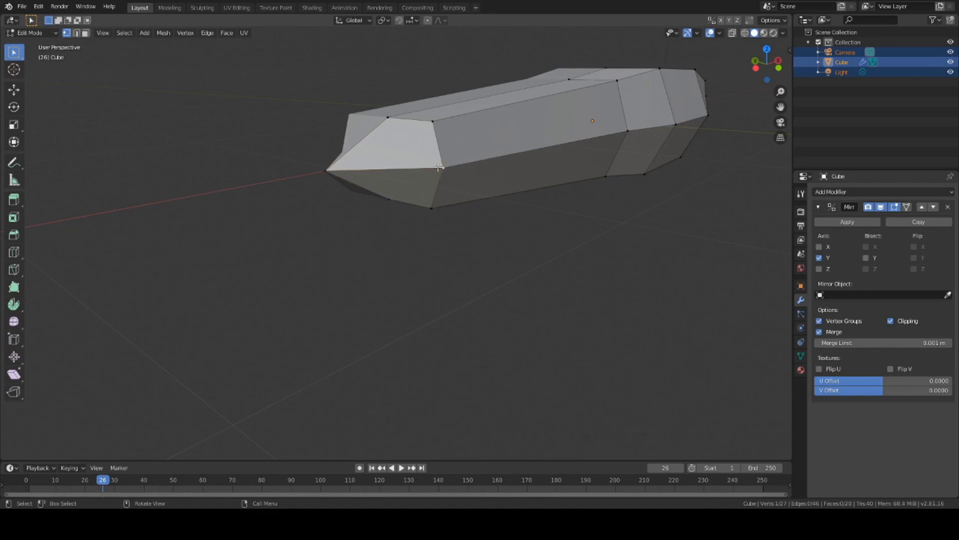
pyautogui.scroll(-5, 446, 216)
pyautogui.moveTo(470, 221); pyautogui.dragTo(449, 182, button='middle')
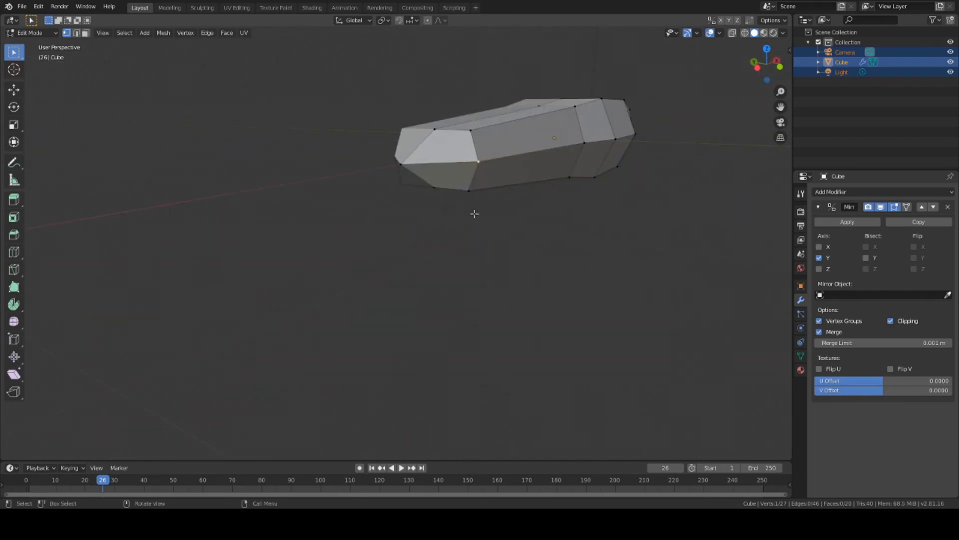
pyautogui.moveTo(540, 226); pyautogui.dragTo(499, 238, button='middle')
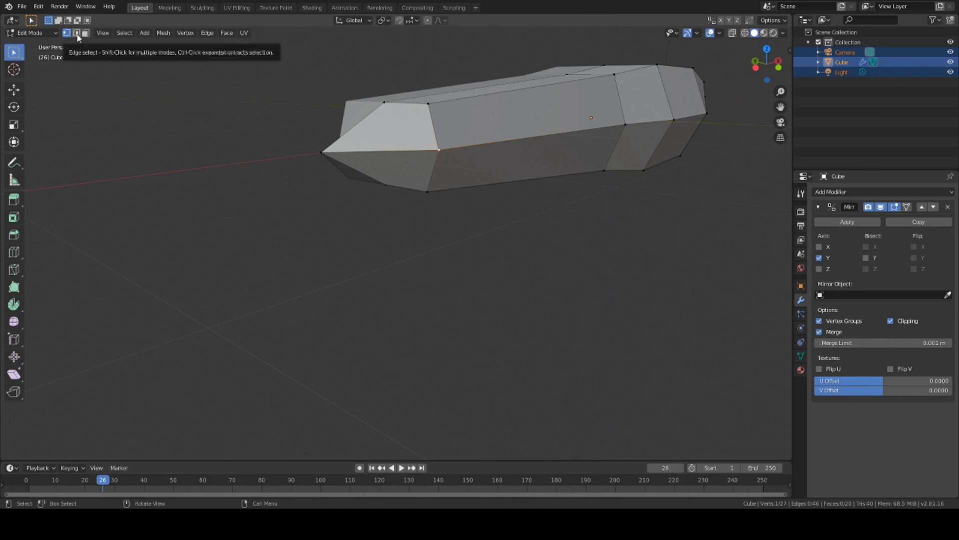
# Step: Try vertex and edge selections on the front corner and edges of the tip
pyautogui.click(77, 36)
pyautogui.click(87, 34)
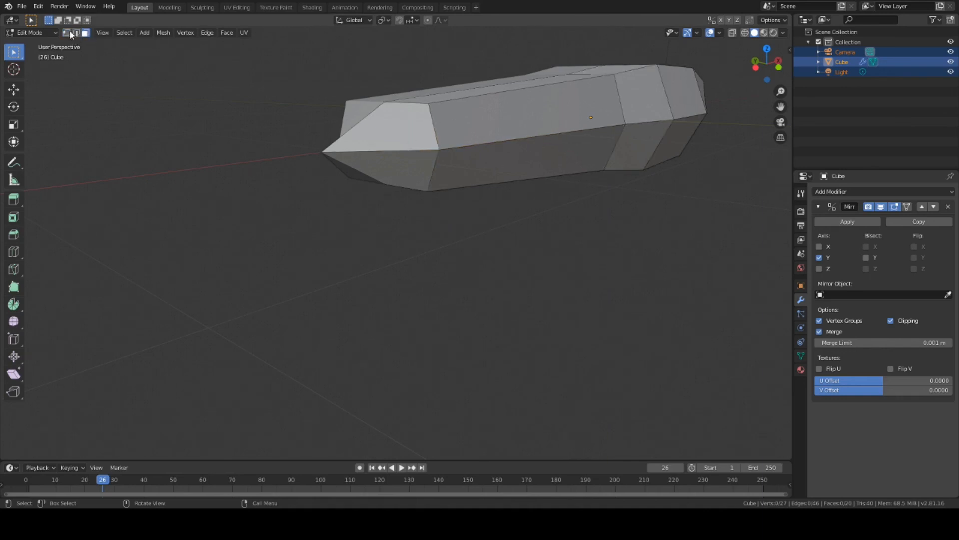
pyautogui.click(67, 33)
pyautogui.click(439, 150)
pyautogui.click(76, 33)
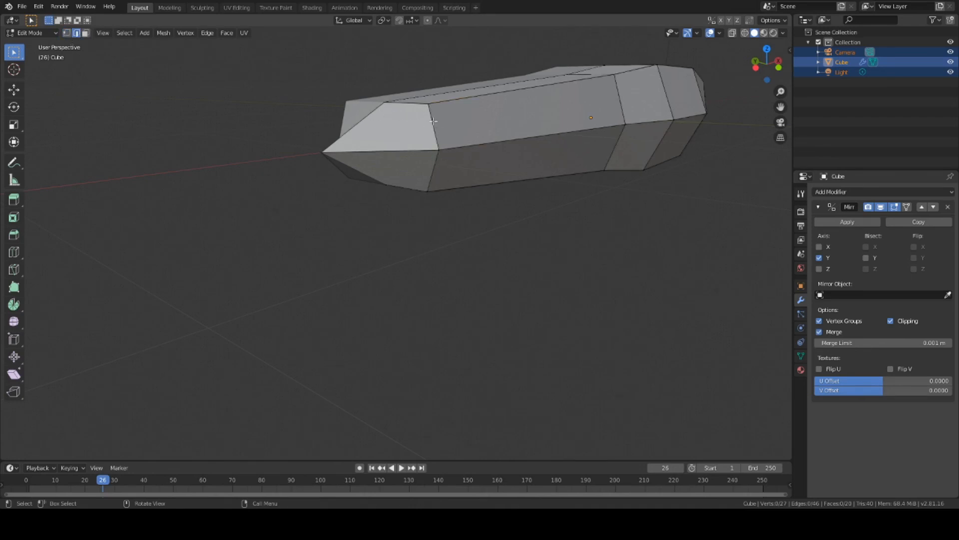
pyautogui.click(435, 150)
pyautogui.click(511, 142)
pyautogui.click(508, 94)
pyautogui.click(515, 180)
pyautogui.click(497, 134)
pyautogui.click(475, 89)
pyautogui.click(475, 95)
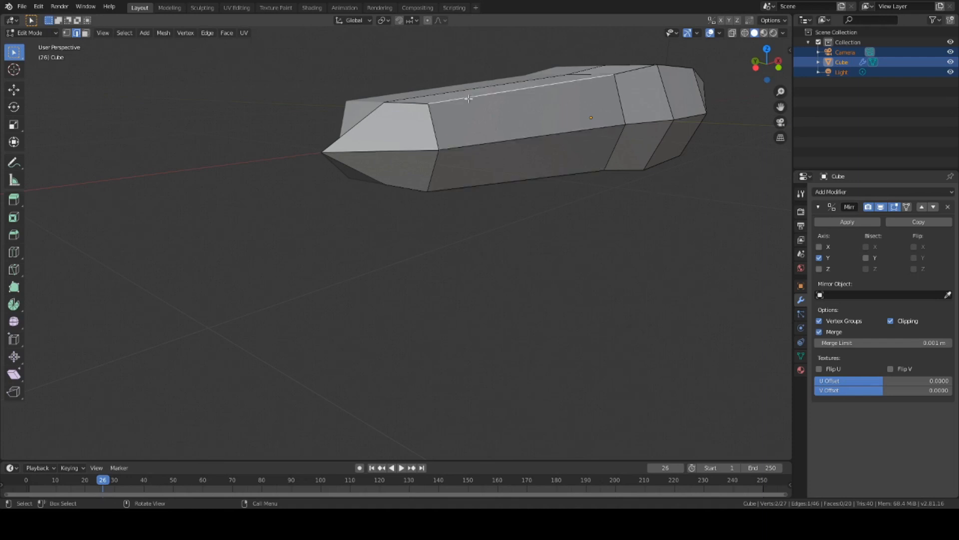
# Step: In Face select mode, delete the tip's lower front face to leave an opening
pyautogui.click(86, 35)
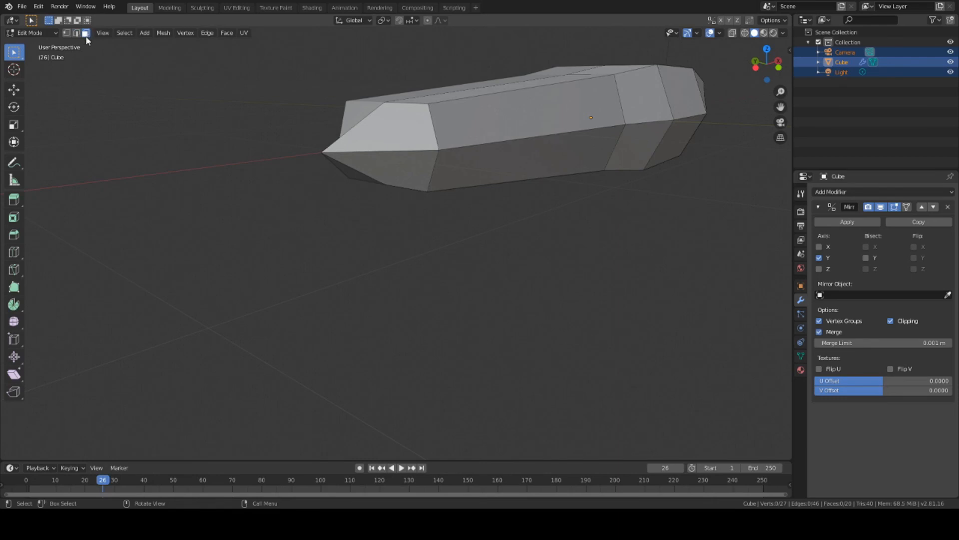
pyautogui.click(425, 168)
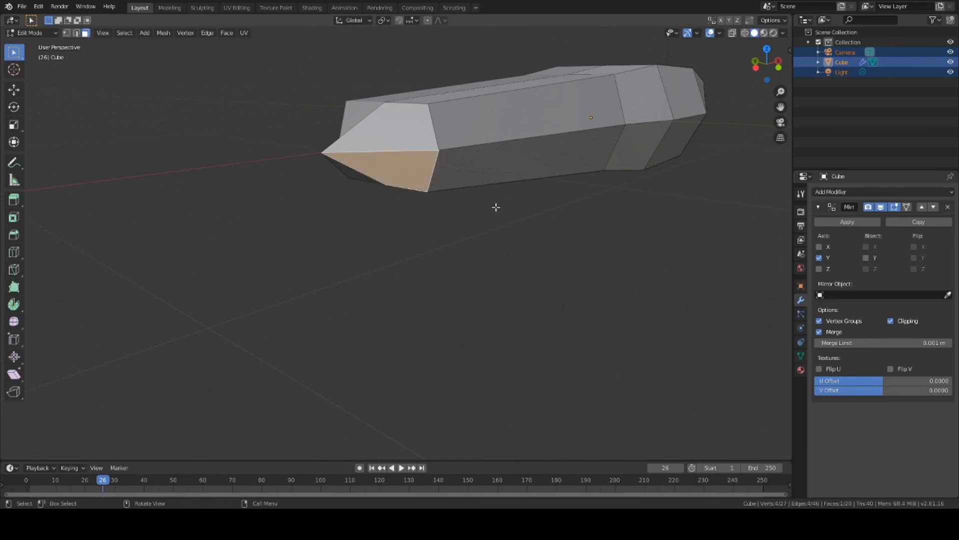
pyautogui.press('x')
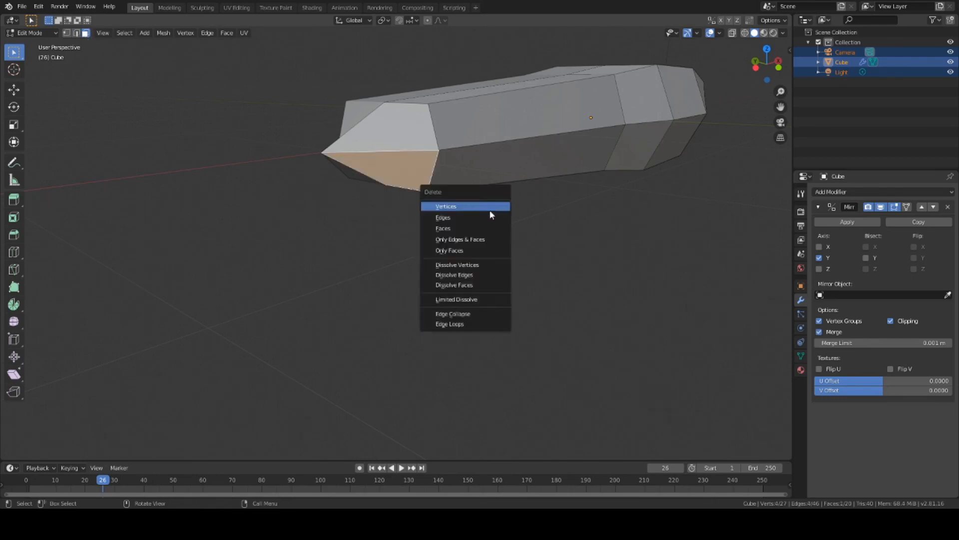
pyautogui.click(463, 227)
pyautogui.moveTo(380, 194); pyautogui.dragTo(407, 206, button='middle')
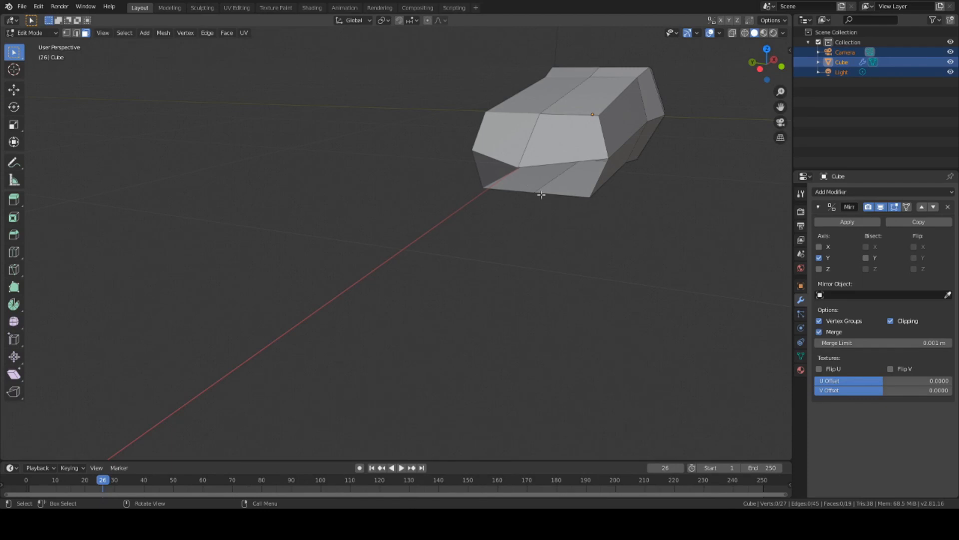
# Step: Raise the bottom vertex near the tip about 0.0189 m along Z
pyautogui.click(67, 32)
pyautogui.moveTo(465, 178)
pyautogui.mouseDown(button='middle')
pyautogui.moveTo(515, 197)
pyautogui.moveTo(458, 184)
pyautogui.mouseUp(button='middle')
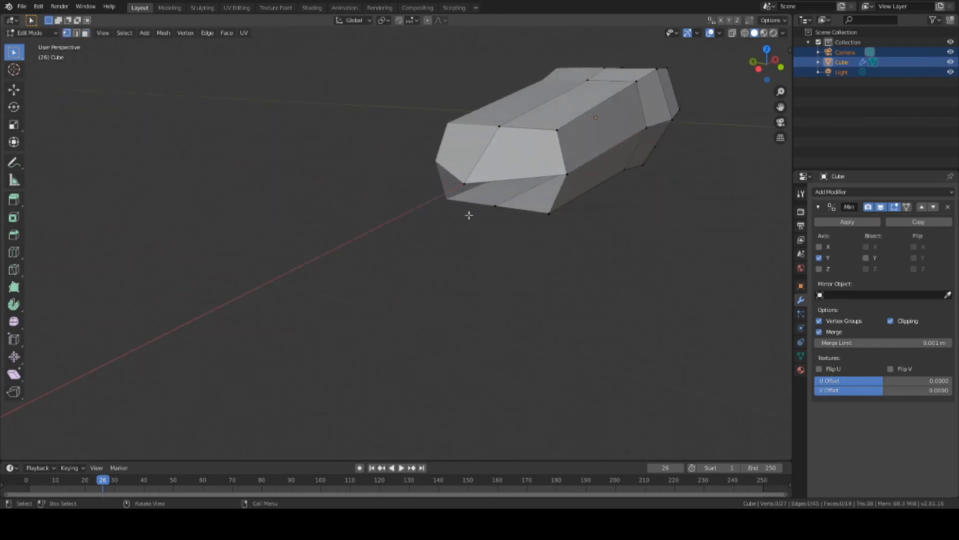
pyautogui.click(494, 206)
pyautogui.moveTo(553, 204); pyautogui.dragTo(526, 233, button='middle')
pyautogui.click(481, 195)
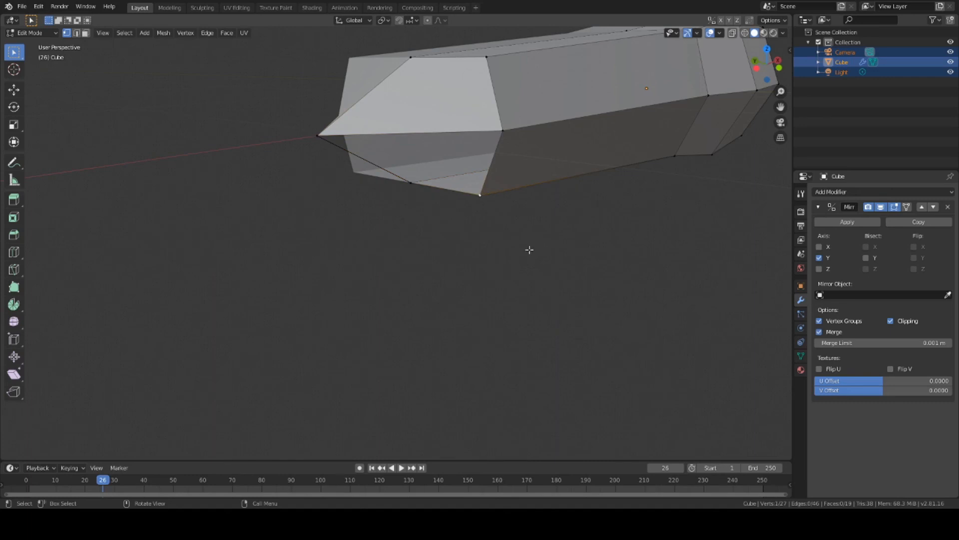
pyautogui.moveTo(529, 249); pyautogui.dragTo(511, 248, button='middle')
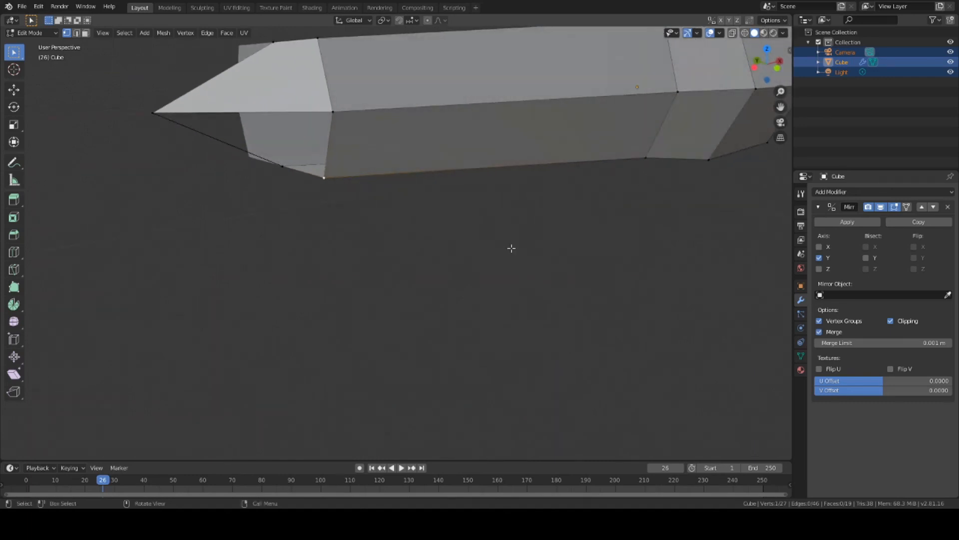
pyautogui.press('g')
pyautogui.press('z')
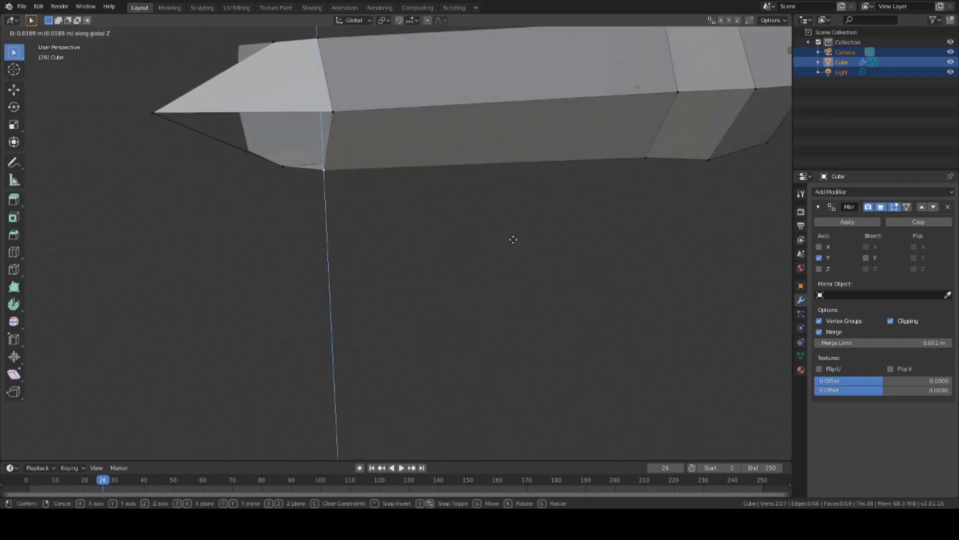
pyautogui.click(514, 216)
pyautogui.moveTo(514, 216); pyautogui.dragTo(511, 257, button='middle')
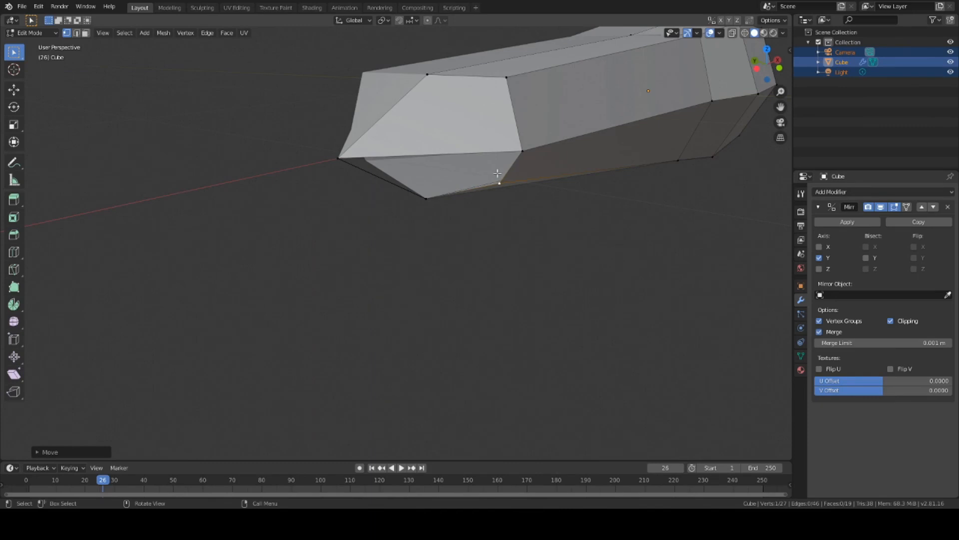
# Step: Select the tip's lower corner vertex plus a second vertex near the pointed end
pyautogui.click(523, 150)
pyautogui.moveTo(506, 267); pyautogui.dragTo(500, 299, button='middle')
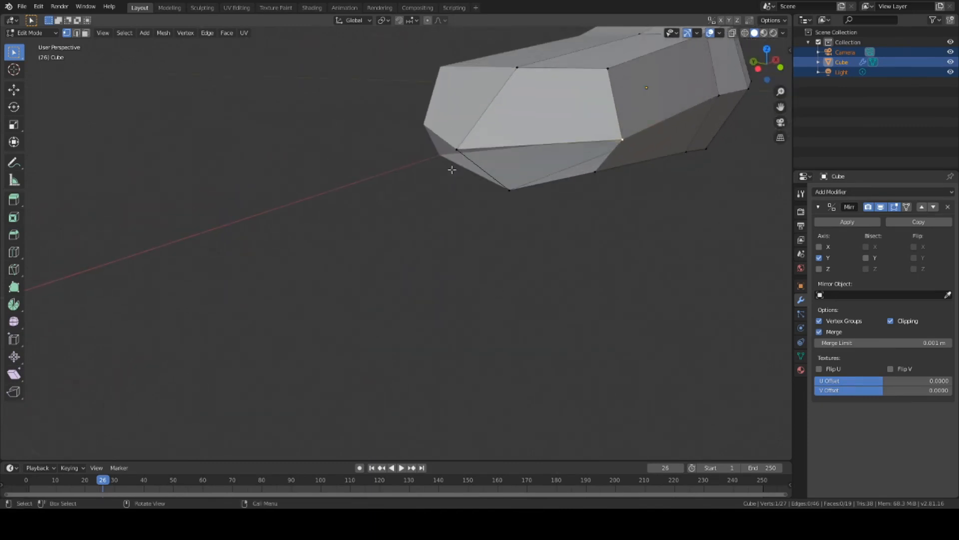
pyautogui.click(455, 149)
pyautogui.keyDown('shift'); pyautogui.click(622, 139); pyautogui.keyUp('shift')
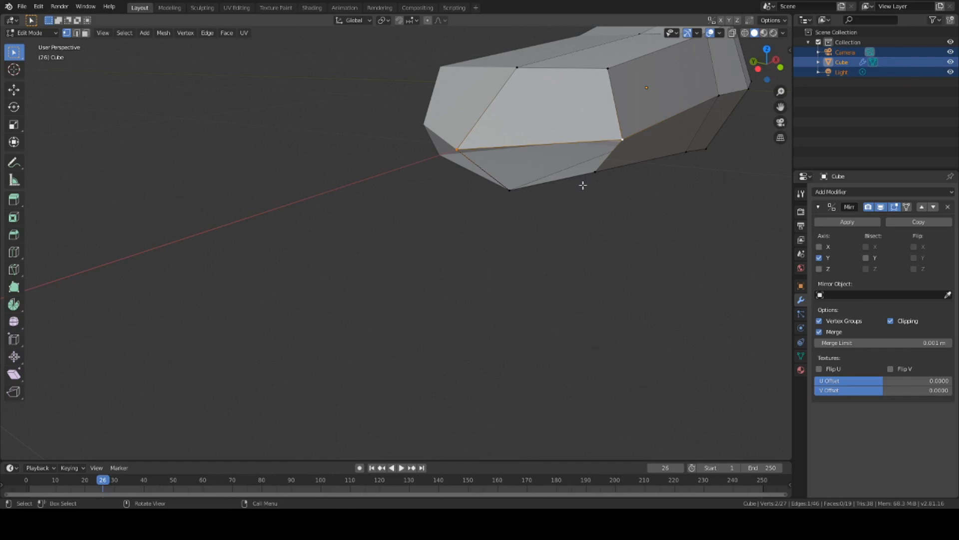
# Step: Extrude the narrow end's bottom edge into a flap, level it along Z, and select a flap vertex
pyautogui.press('e')
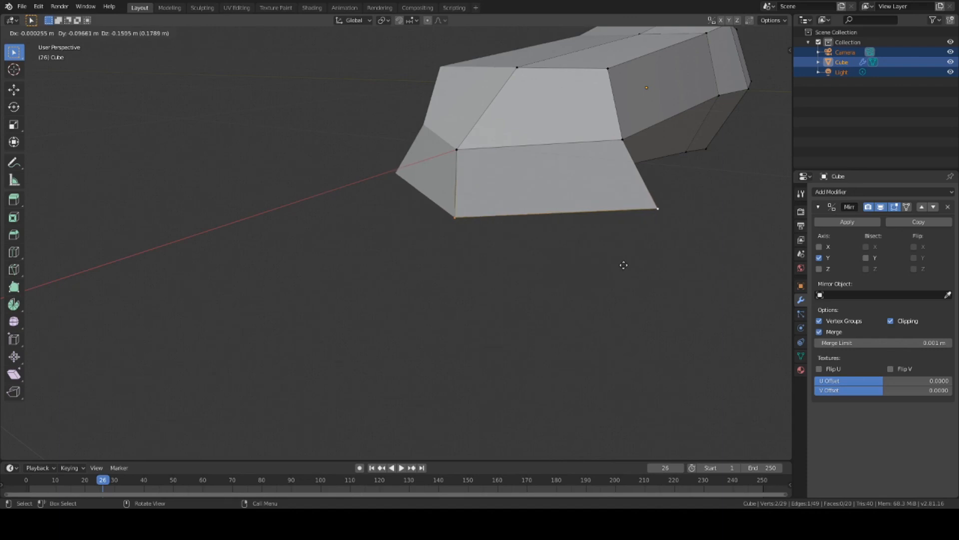
pyautogui.click(624, 265)
pyautogui.moveTo(574, 274); pyautogui.dragTo(517, 293, button='middle')
pyautogui.press('g')
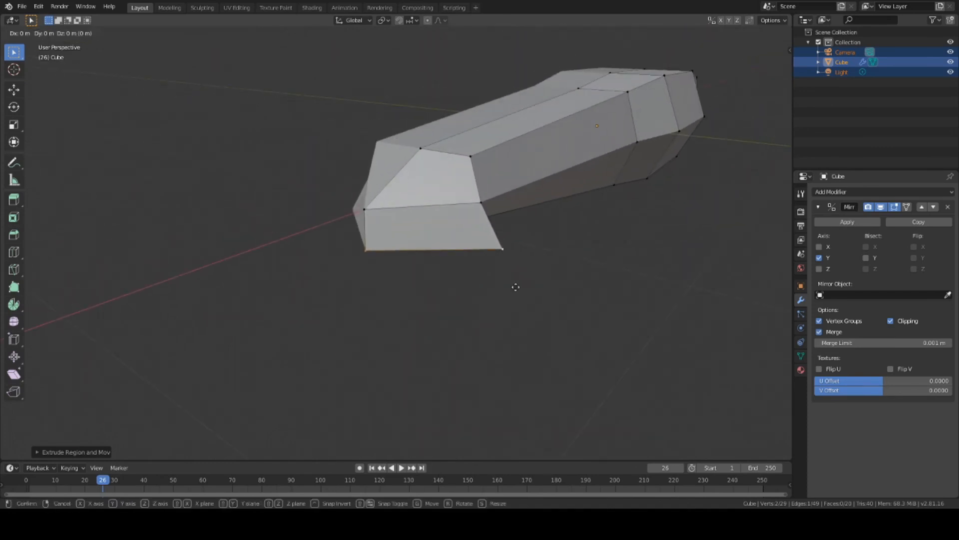
pyautogui.press('z')
pyautogui.click(510, 257)
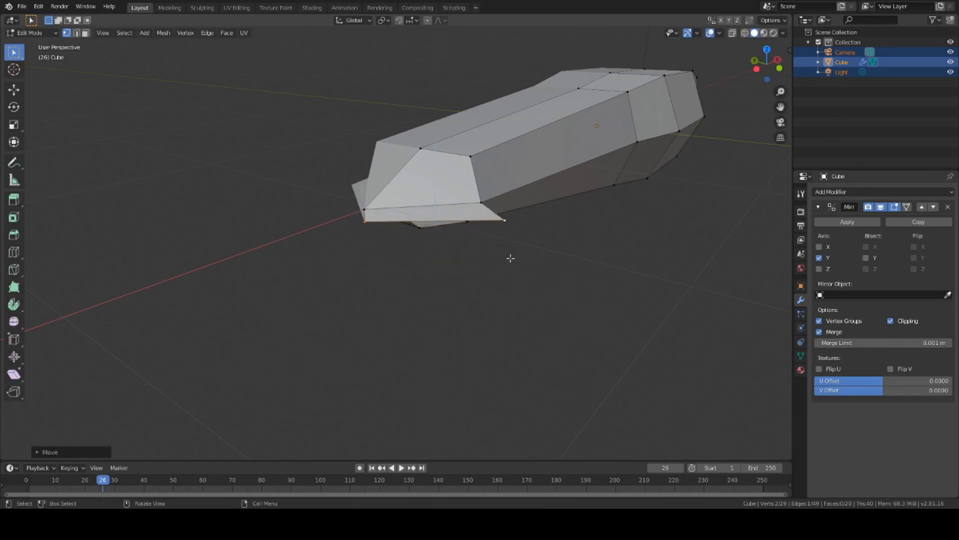
pyautogui.moveTo(510, 258)
pyautogui.mouseDown(button='middle')
pyautogui.moveTo(539, 275)
pyautogui.moveTo(513, 271)
pyautogui.mouseUp(button='middle')
pyautogui.click(337, 235)
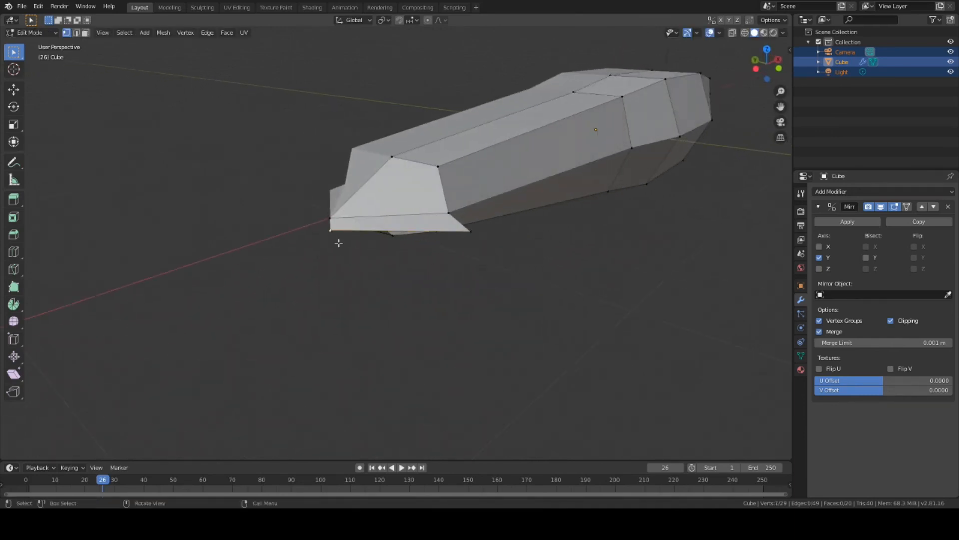
pyautogui.moveTo(340, 244); pyautogui.dragTo(463, 349, button='middle')
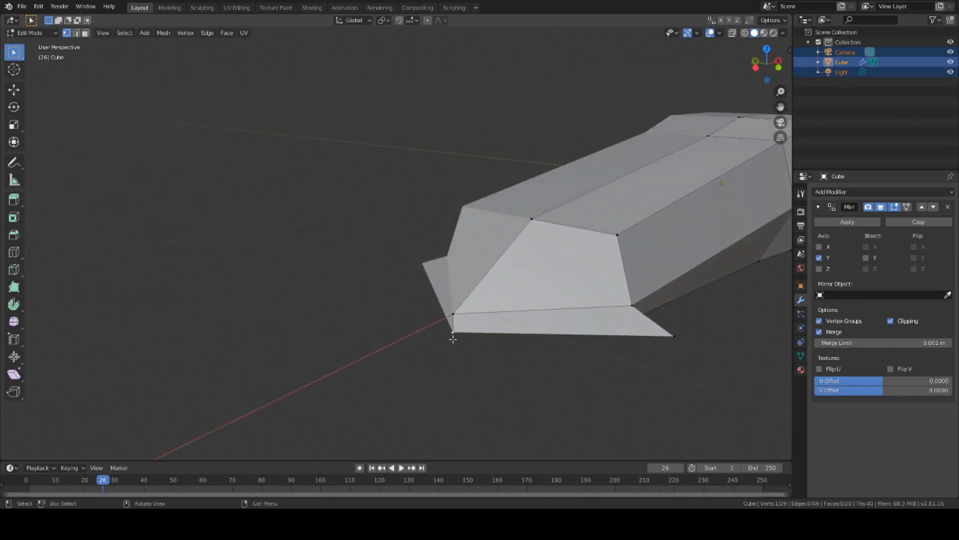
# Step: Delete the flap vertex and its faces, then select the body's tip vertex
pyautogui.press('x')
pyautogui.click(429, 306)
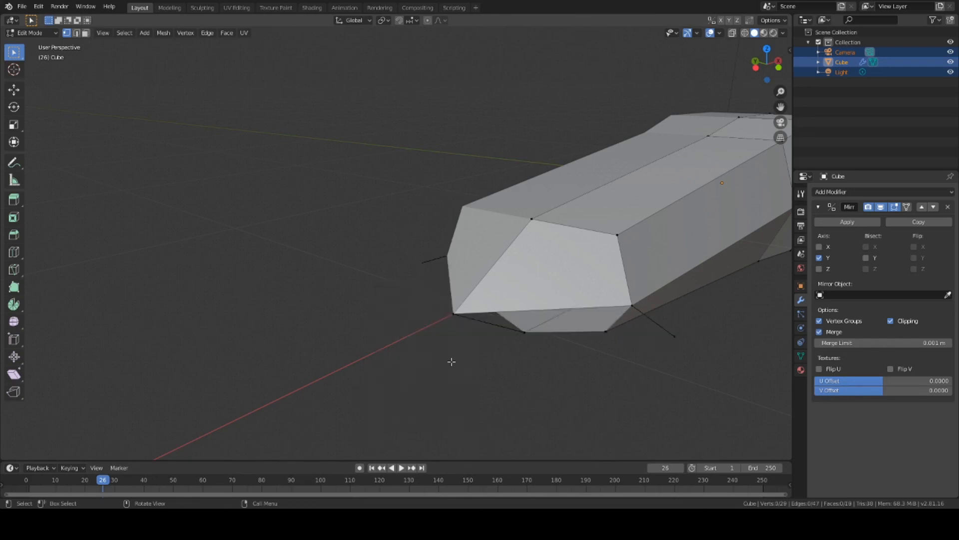
pyautogui.moveTo(451, 361); pyautogui.dragTo(484, 377, button='middle')
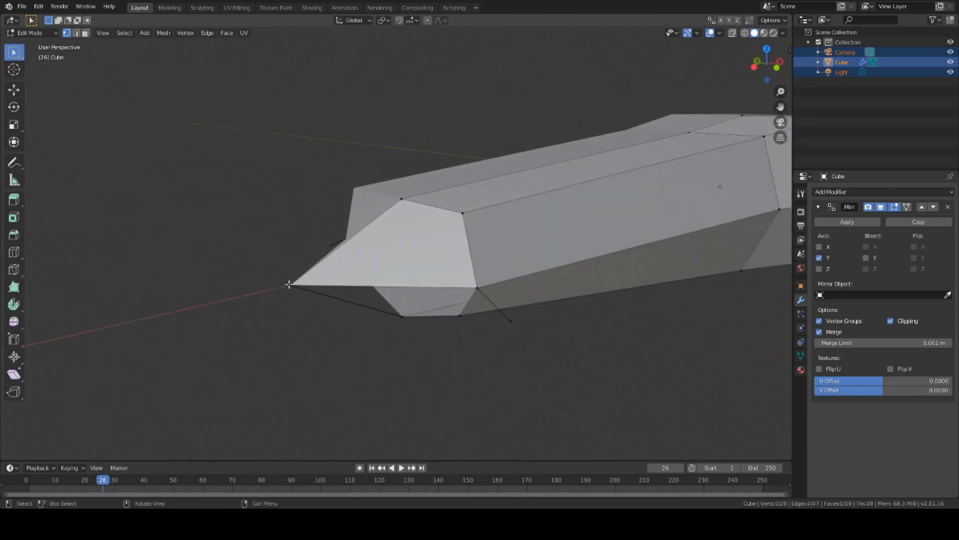
pyautogui.click(289, 284)
pyautogui.moveTo(332, 338); pyautogui.dragTo(360, 355, button='middle')
pyautogui.moveTo(437, 396); pyautogui.dragTo(478, 375, button='middle')
pyautogui.rightClick(477, 375)
pyautogui.moveTo(671, 376); pyautogui.dragTo(440, 284, button='middle')
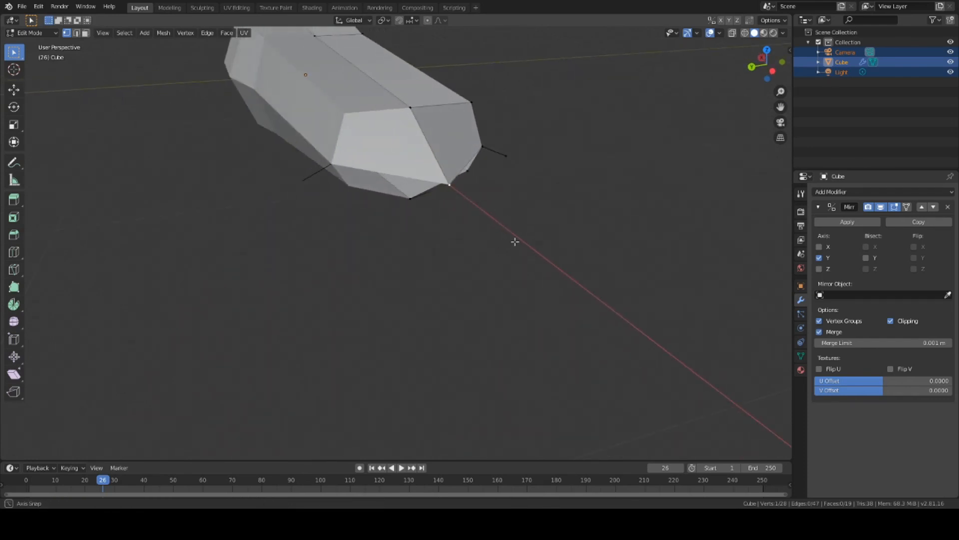
pyautogui.moveTo(515, 242); pyautogui.dragTo(503, 249, button='middle')
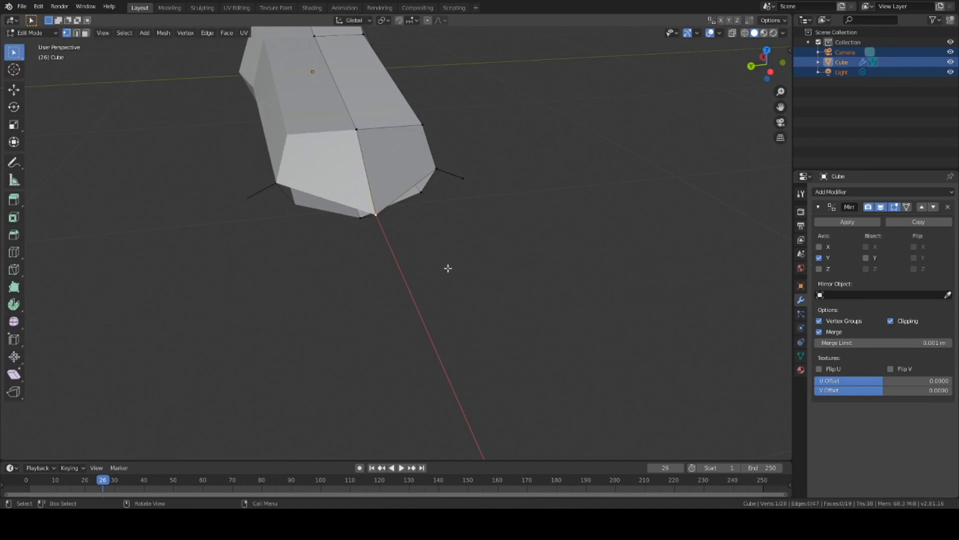
# Step: Extrude a new vertex from the tip and position it along Z and X
pyautogui.press('e')
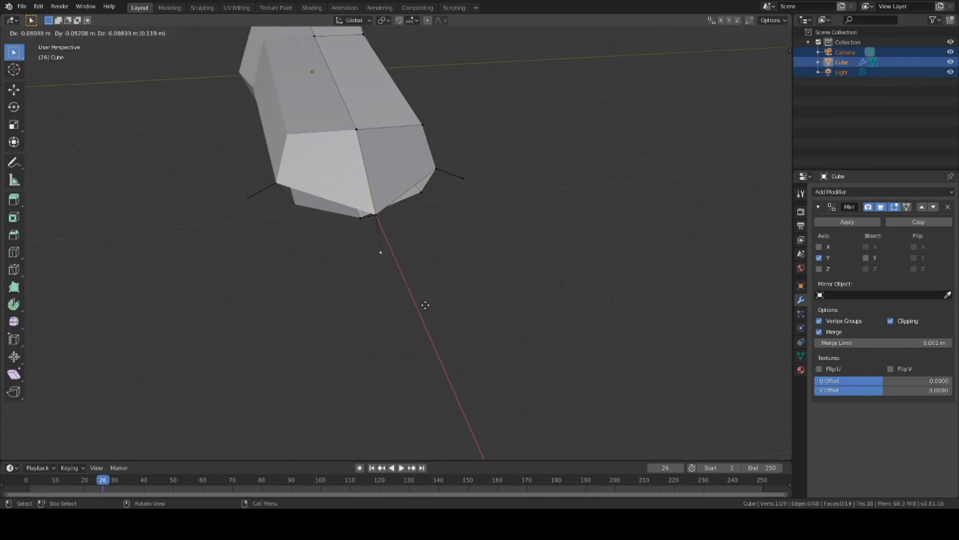
pyautogui.click(427, 306)
pyautogui.moveTo(435, 307); pyautogui.dragTo(450, 317, button='middle')
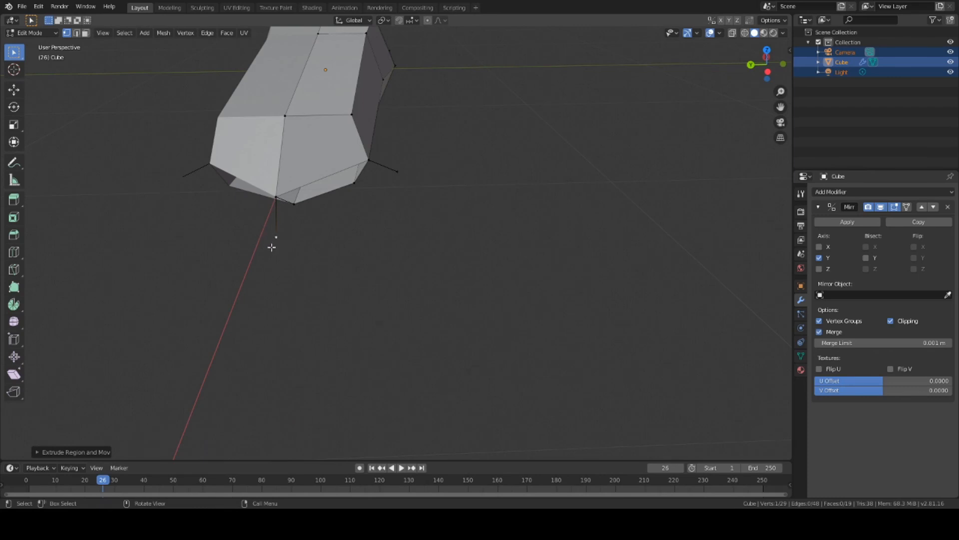
pyautogui.press('g')
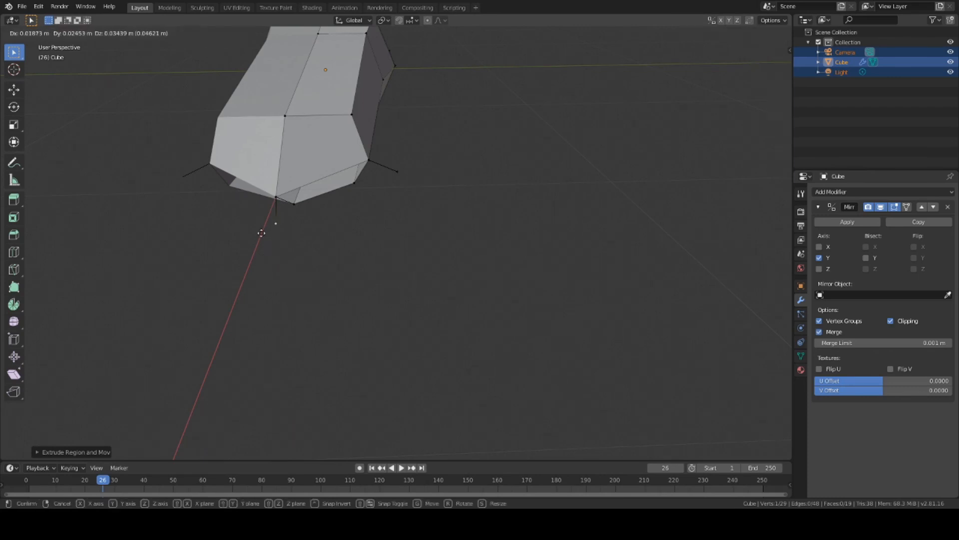
pyautogui.click(262, 238)
pyautogui.moveTo(276, 238); pyautogui.dragTo(312, 252, button='middle')
pyautogui.press('g')
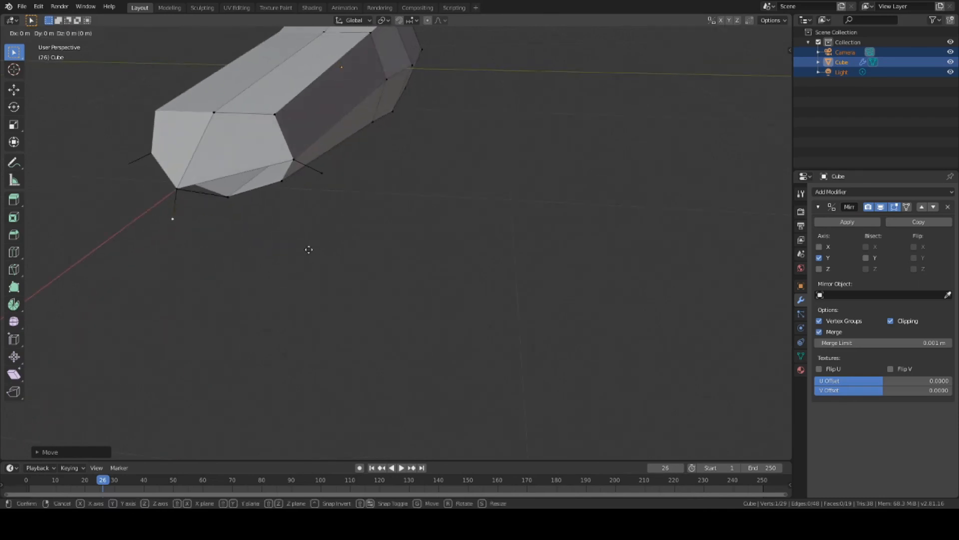
pyautogui.press('z')
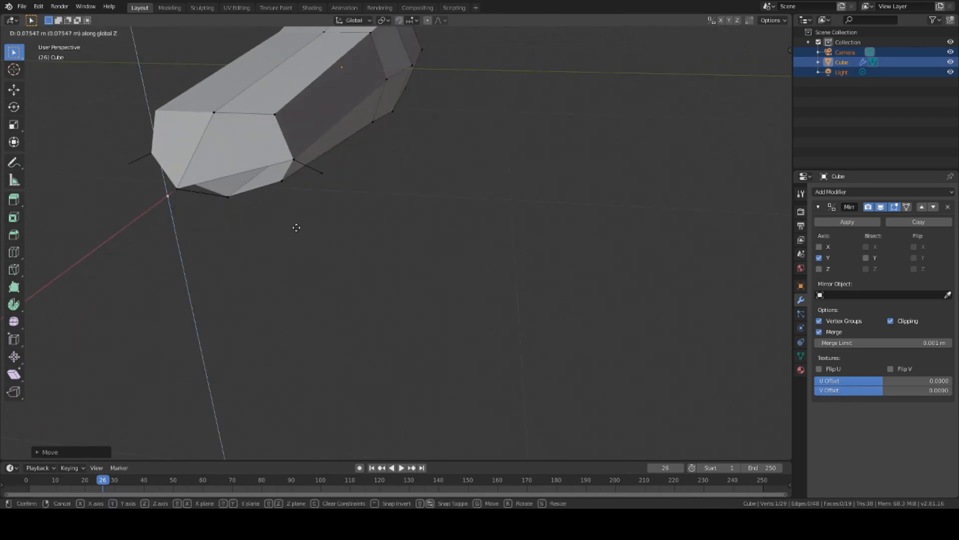
pyautogui.click(297, 228)
pyautogui.press('g')
pyautogui.press('x')
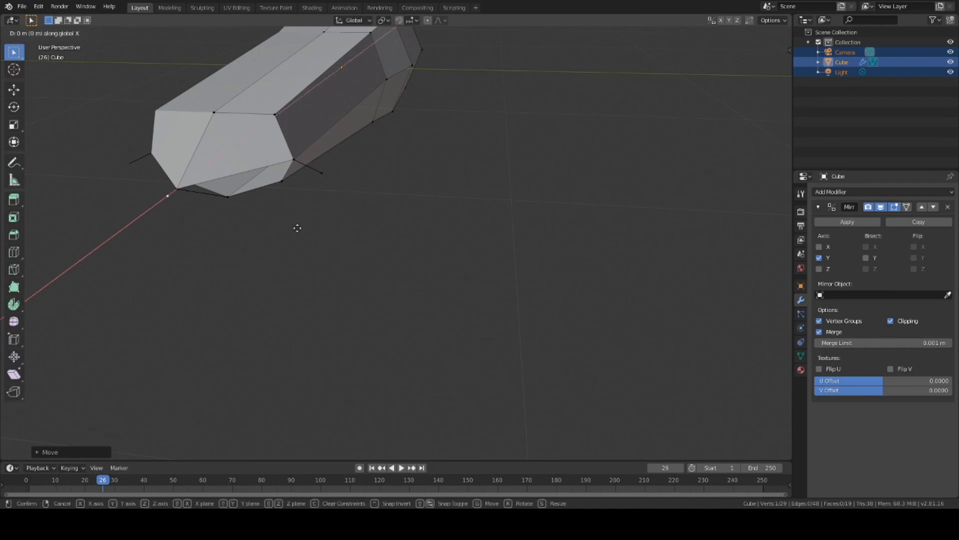
pyautogui.click(285, 257)
pyautogui.moveTo(287, 258); pyautogui.dragTo(391, 275, button='middle')
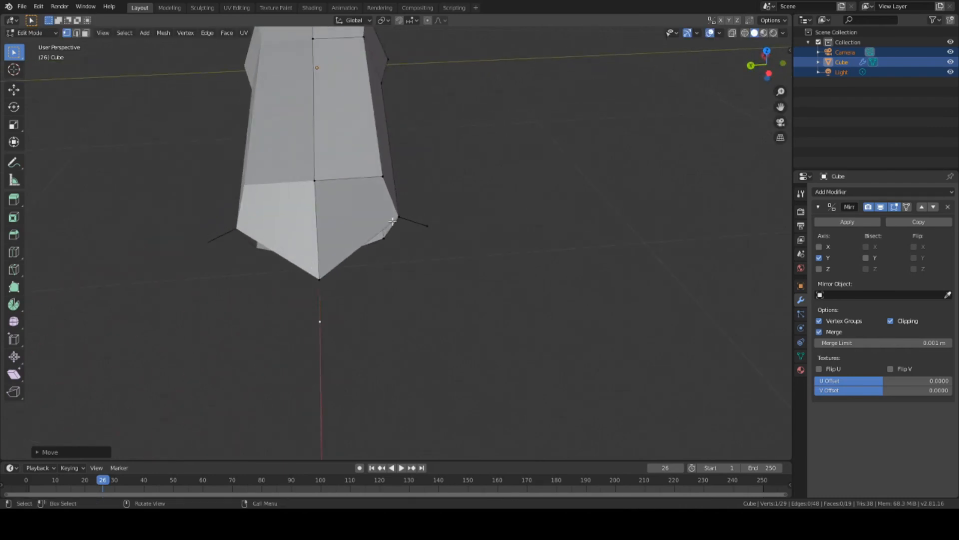
# Step: Fill the first triangular face between the new vertex, tip vertex and right corner
pyautogui.click(320, 278)
pyautogui.keyDown('shift'); pyautogui.click(426, 226); pyautogui.keyUp('shift')
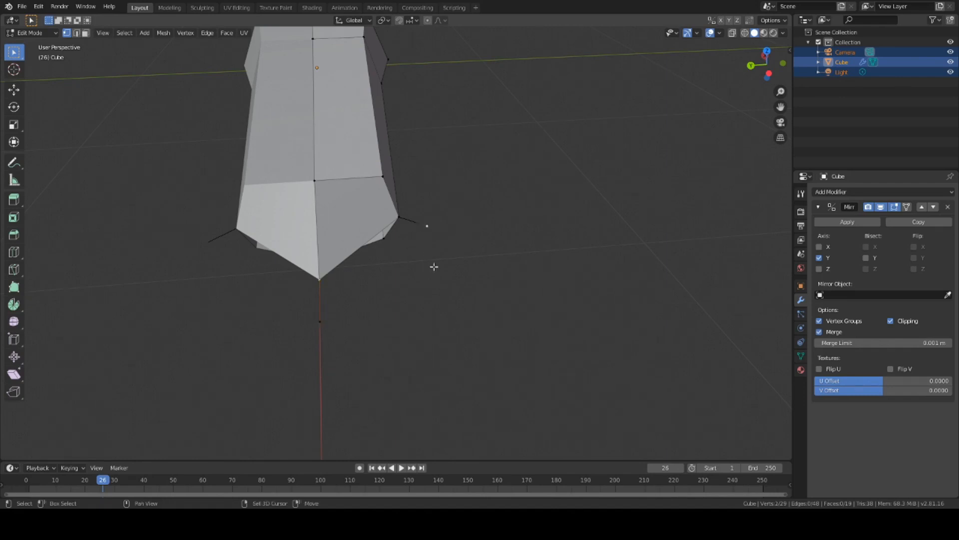
pyautogui.press('f')
pyautogui.click(325, 316)
pyautogui.keyDown('shift'); pyautogui.click(325, 278); pyautogui.keyUp('shift')
pyautogui.click(323, 320)
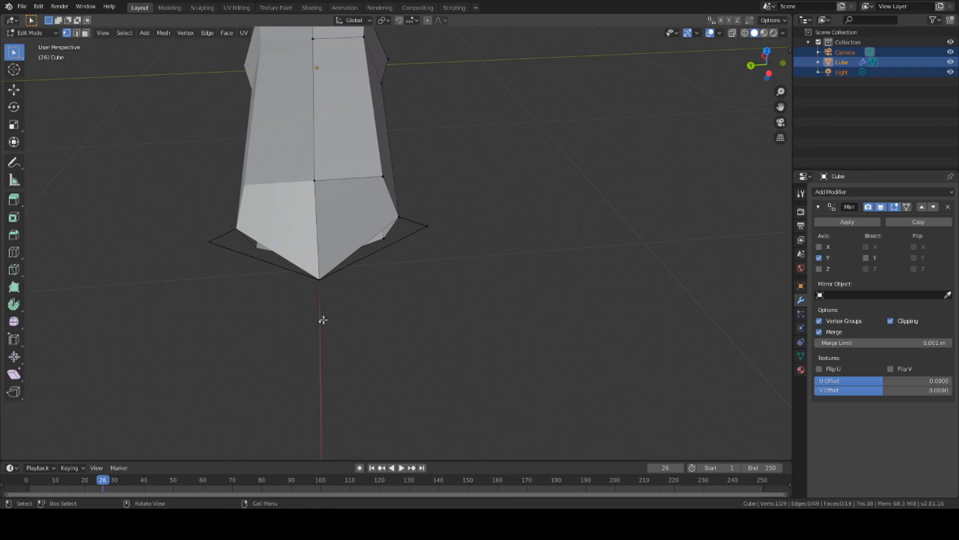
pyautogui.keyDown('shift'); pyautogui.click(428, 226); pyautogui.keyUp('shift')
pyautogui.keyDown('shift'); pyautogui.click(319, 278); pyautogui.keyUp('shift')
pyautogui.press('f')
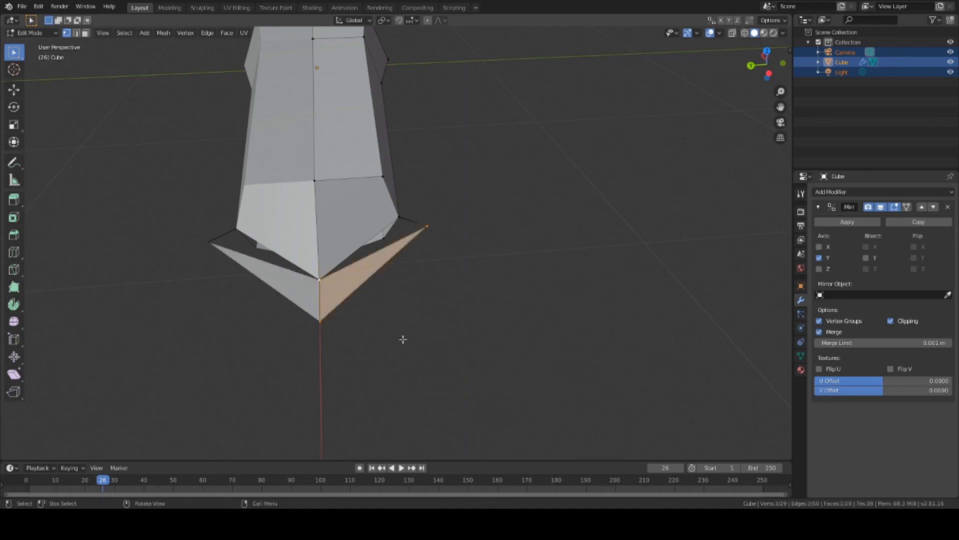
# Step: Fill the second triangular tail face from the left corner, a corner vertex and the tip vertex
pyautogui.click(453, 327)
pyautogui.keyDown('shift'); pyautogui.click(399, 217); pyautogui.keyUp('shift')
pyautogui.keyDown('shift'); pyautogui.click(428, 226); pyautogui.keyUp('shift')
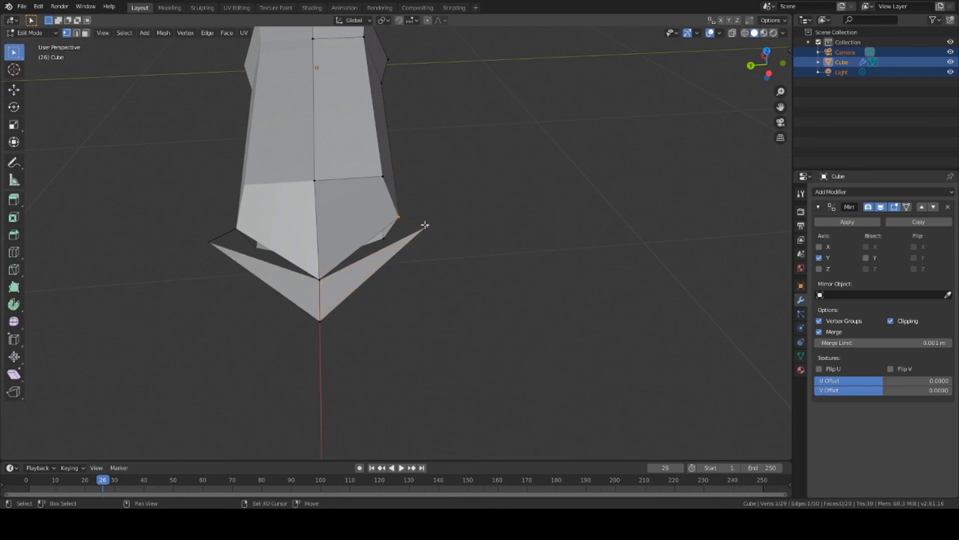
pyautogui.keyDown('shift'); pyautogui.click(320, 278); pyautogui.keyUp('shift')
pyautogui.press('f')
pyautogui.moveTo(459, 299); pyautogui.dragTo(429, 287, button='middle')
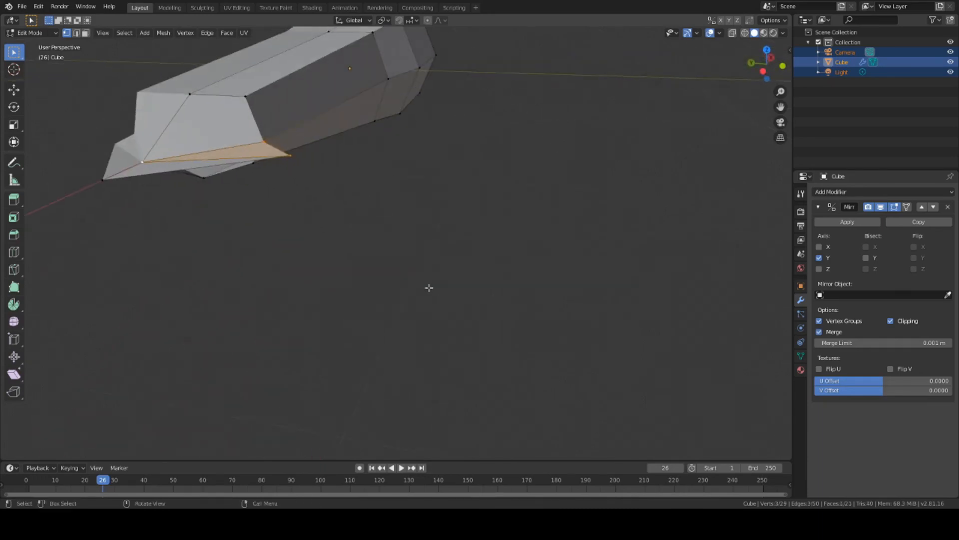
pyautogui.moveTo(321, 229); pyautogui.dragTo(348, 236, button='middle')
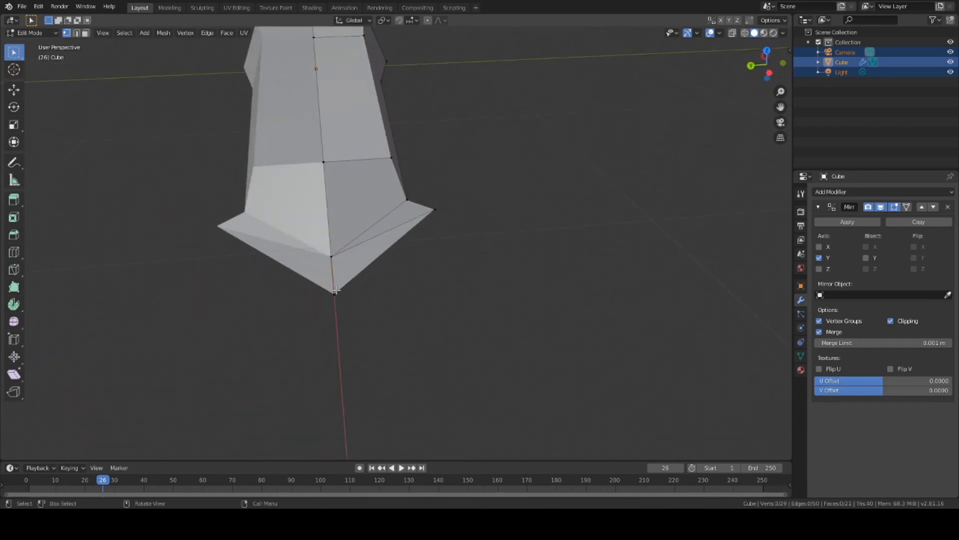
pyautogui.moveTo(423, 269); pyautogui.dragTo(517, 246, button='middle')
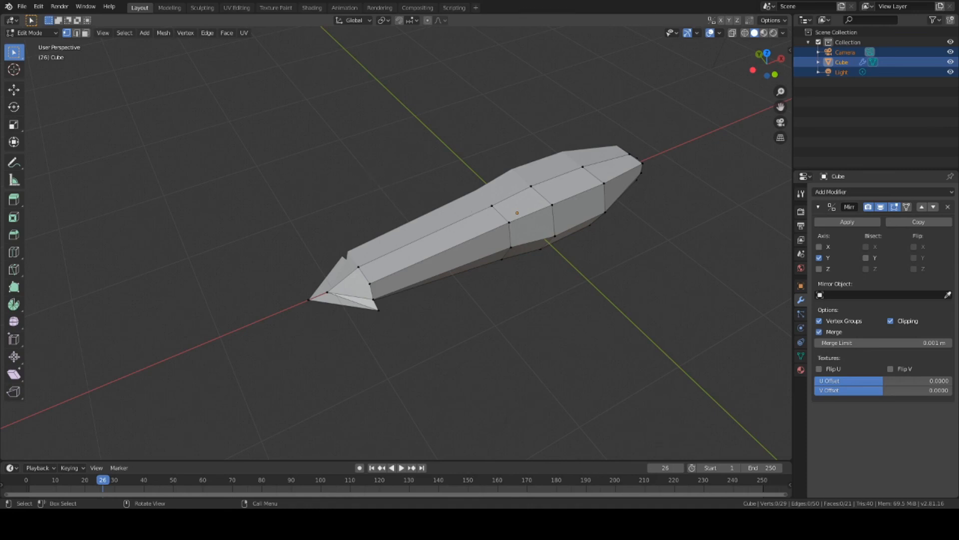
# Step: Slide the tail edge along Y, then lower the vertices about 0.009 m along Z
pyautogui.scroll(4, 384, 299)
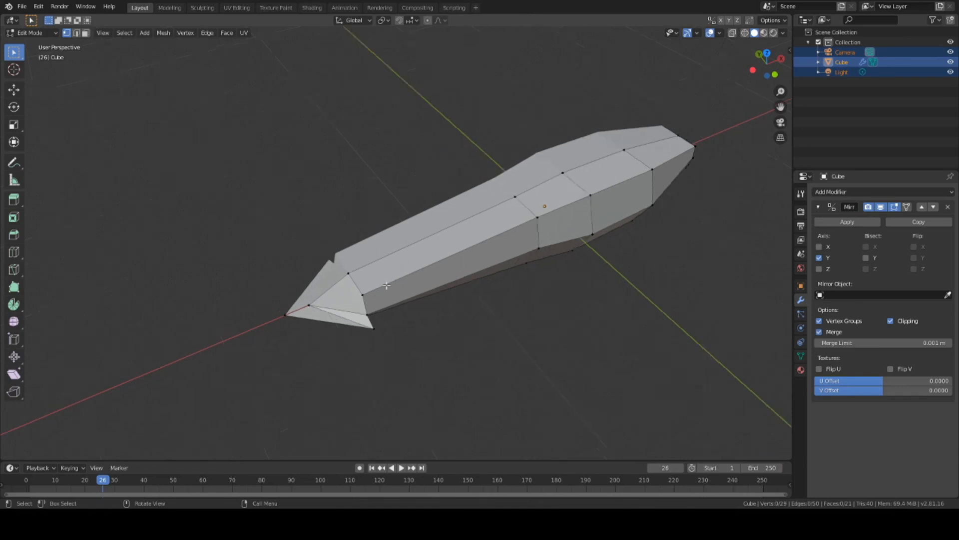
pyautogui.moveTo(383, 303); pyautogui.dragTo(428, 315, button='middle')
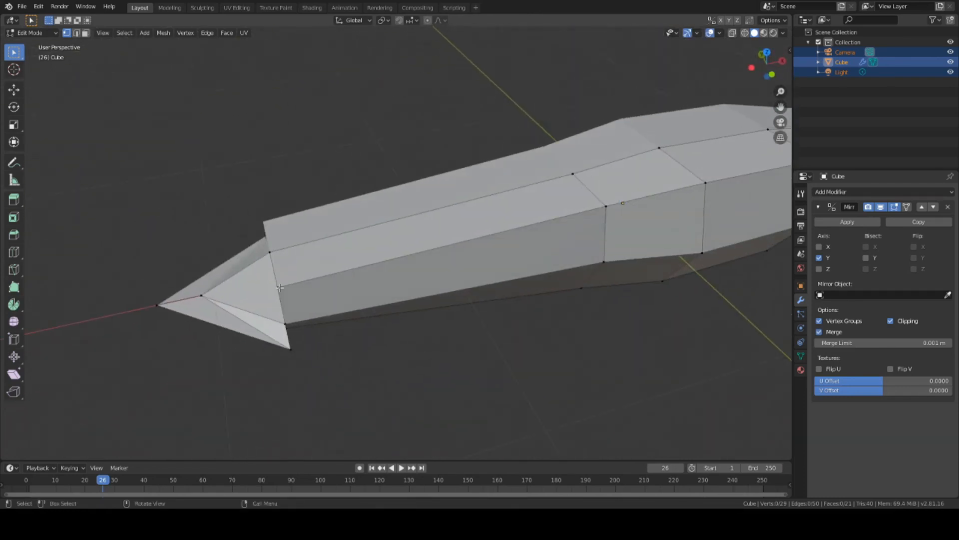
pyautogui.moveTo(451, 348); pyautogui.dragTo(555, 283, button='middle')
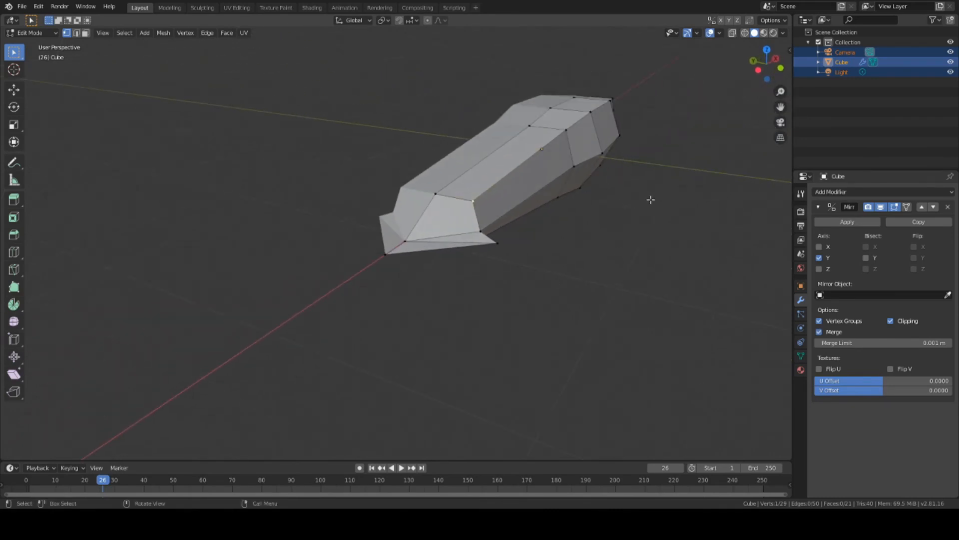
pyautogui.press('g')
pyautogui.press('y')
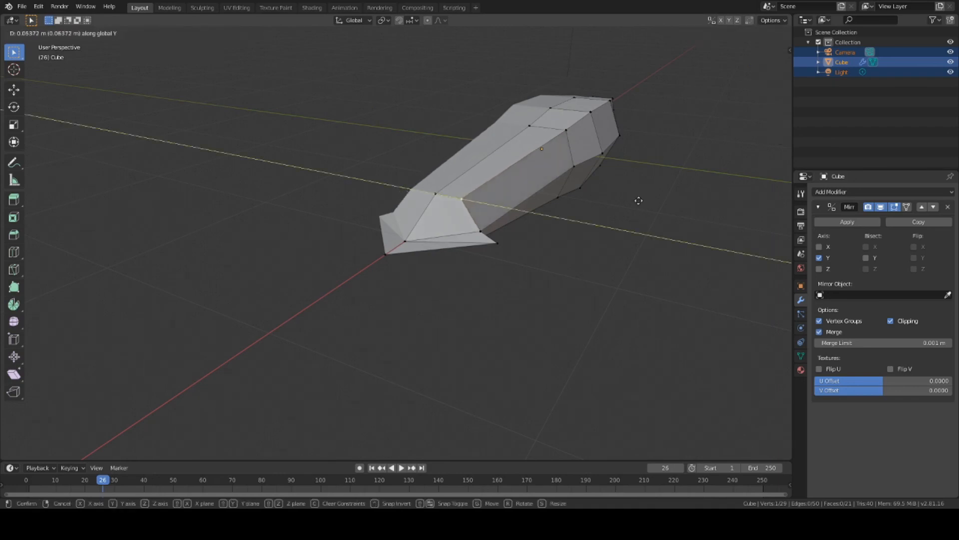
pyautogui.click(629, 204)
pyautogui.moveTo(617, 219); pyautogui.dragTo(645, 231, button='middle')
pyautogui.press('g')
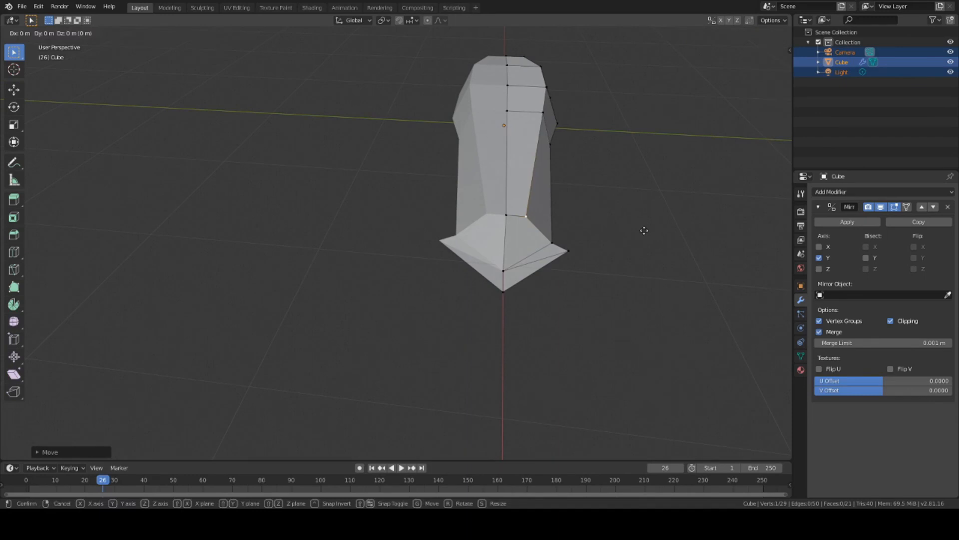
pyautogui.press('z')
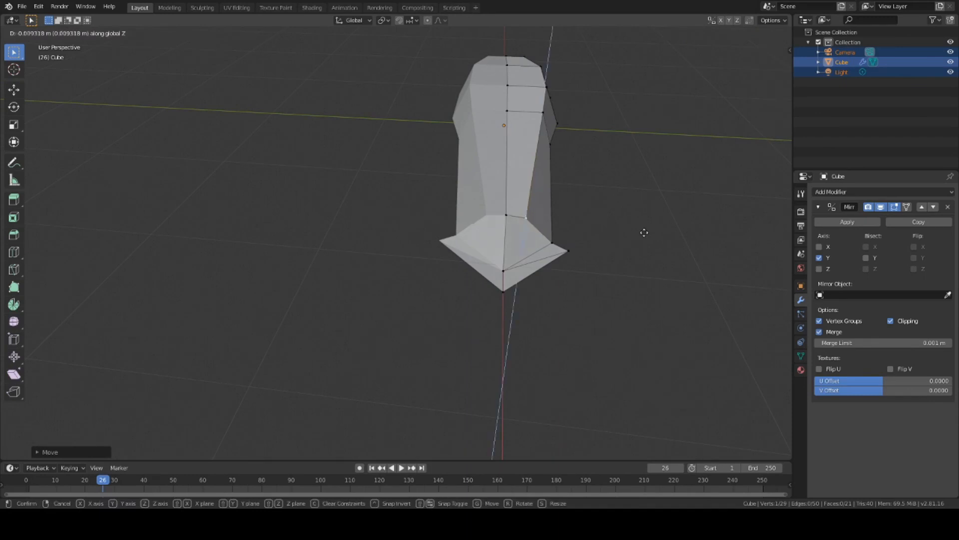
pyautogui.click(644, 237)
pyautogui.moveTo(623, 240); pyautogui.dragTo(530, 258, button='middle')
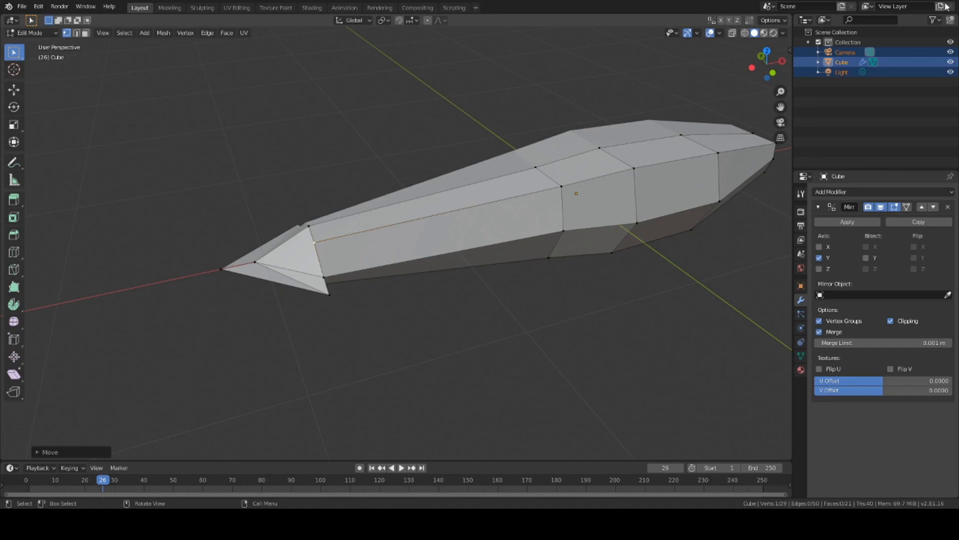
# Step: Raise the selected tail edge and vertex slightly along Z
pyautogui.moveTo(337, 295); pyautogui.dragTo(516, 278, button='middle')
pyautogui.scroll(4, 519, 256)
pyautogui.scroll(4, 531, 237)
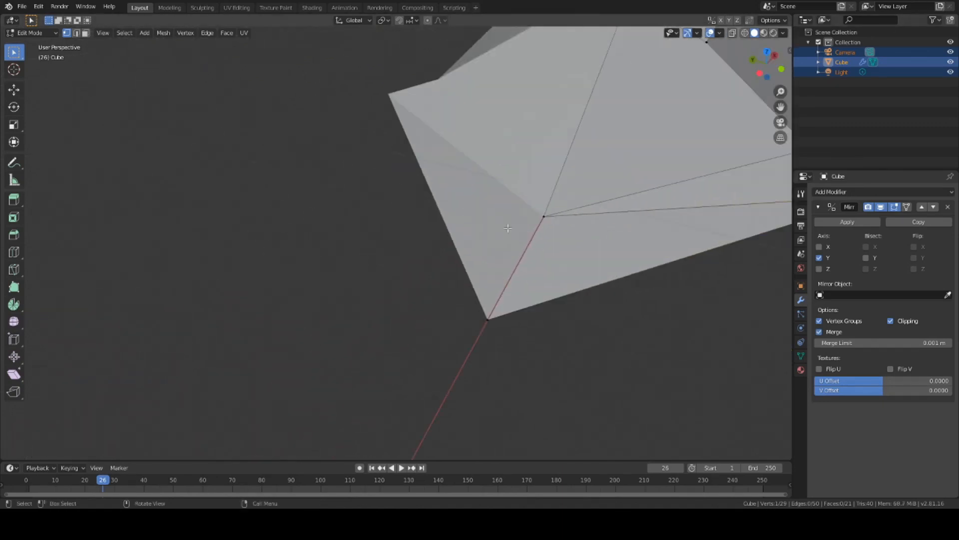
pyautogui.moveTo(435, 218); pyautogui.dragTo(337, 234, button='middle')
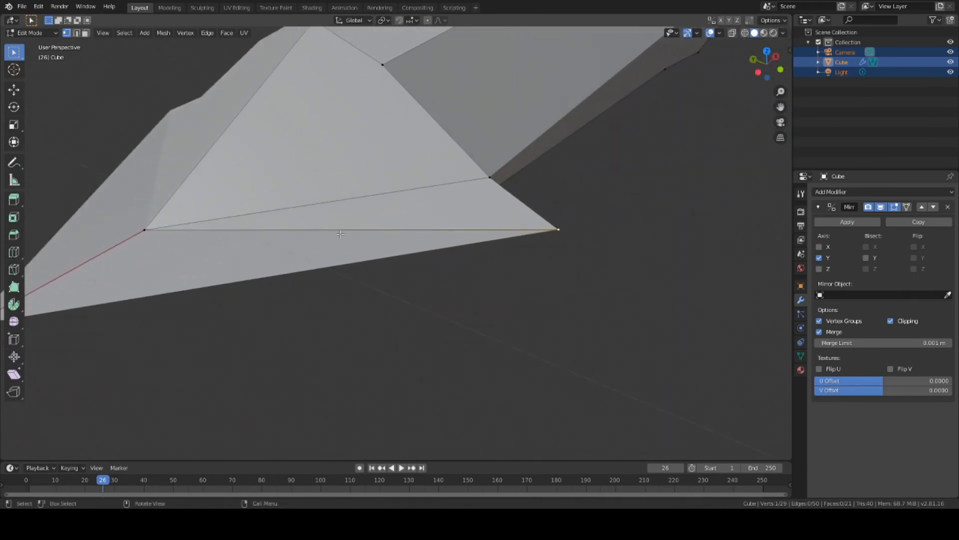
pyautogui.press('g')
pyautogui.press('z')
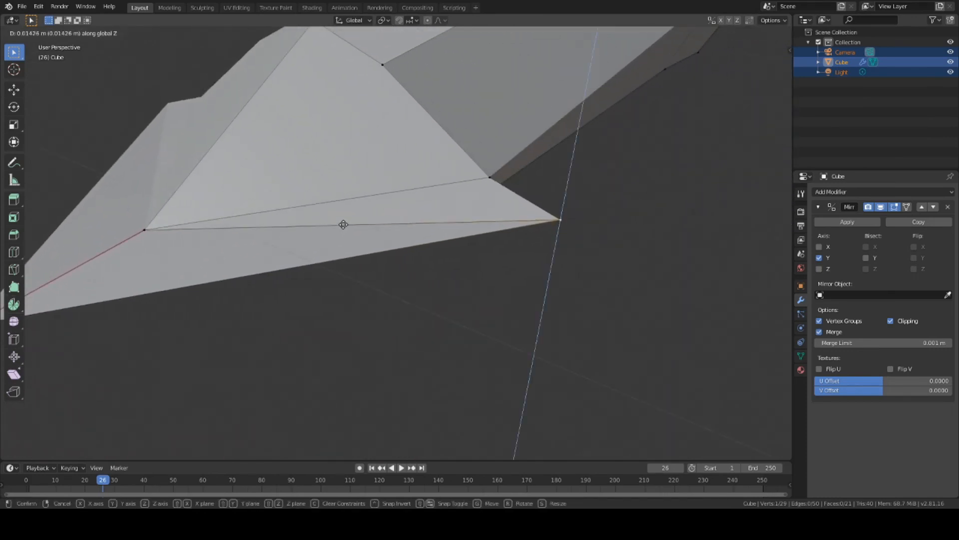
pyautogui.click(344, 222)
pyautogui.scroll(-8, 383, 249)
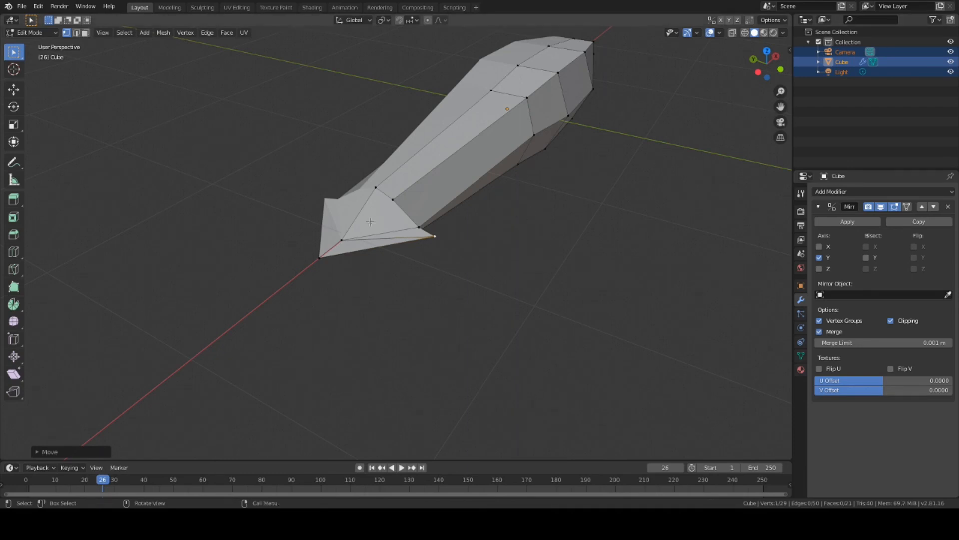
pyautogui.press('g')
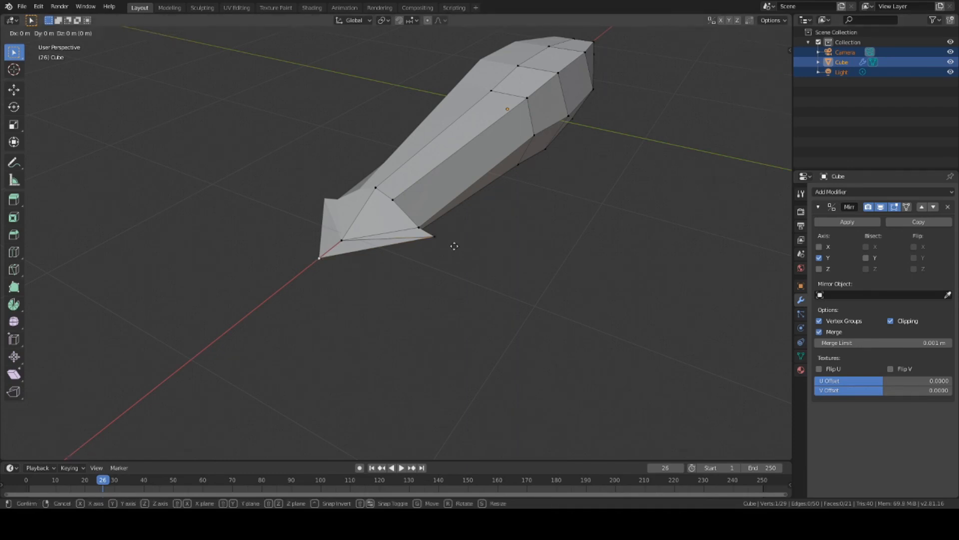
pyautogui.press('z')
pyautogui.click(451, 253)
pyautogui.moveTo(463, 260)
pyautogui.mouseDown(button='middle')
pyautogui.moveTo(501, 251)
pyautogui.moveTo(516, 236)
pyautogui.moveTo(561, 238)
pyautogui.moveTo(463, 229)
pyautogui.moveTo(456, 242)
pyautogui.mouseUp(button='middle')
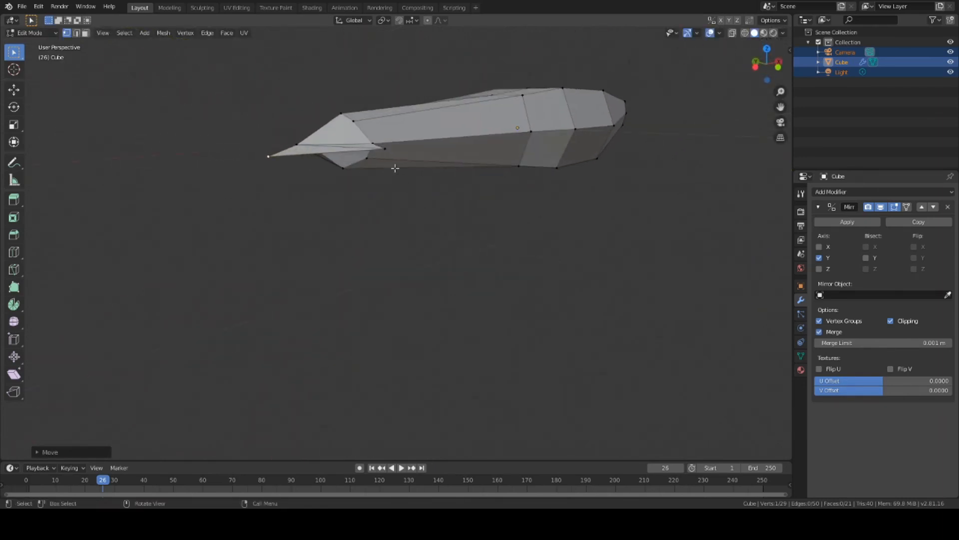
# Step: Slide the tail tip vertex along X to slim the hull's pointed end
pyautogui.click(384, 147)
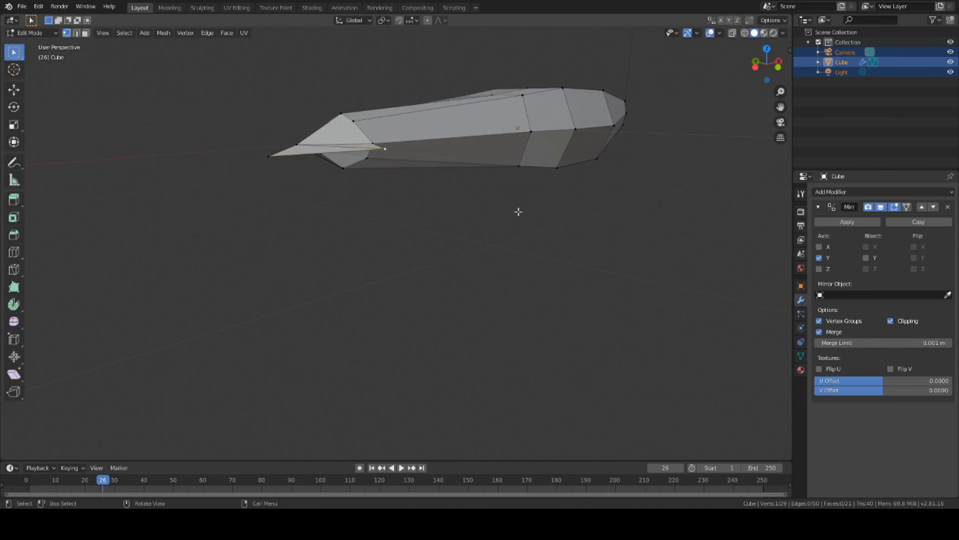
pyautogui.moveTo(418, 197); pyautogui.dragTo(409, 227, button='middle')
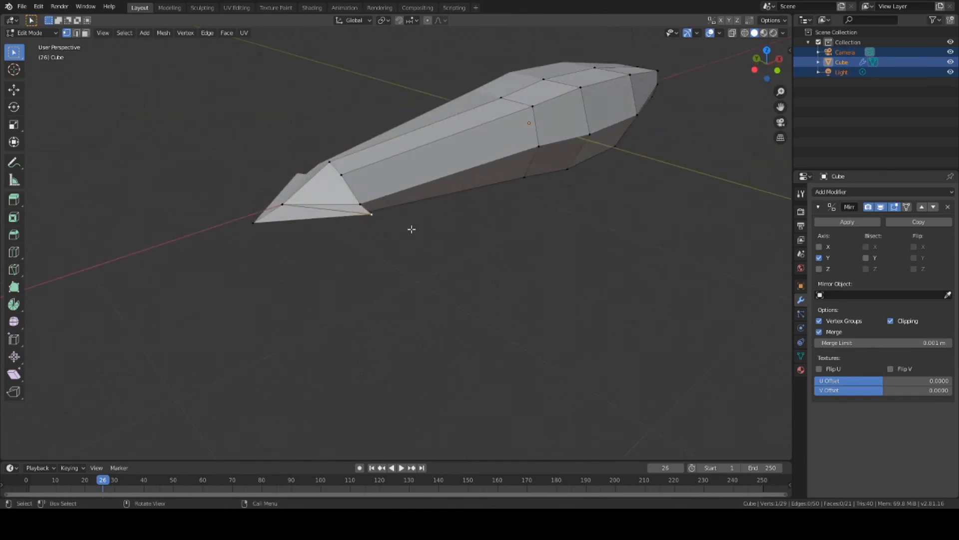
pyautogui.press('g')
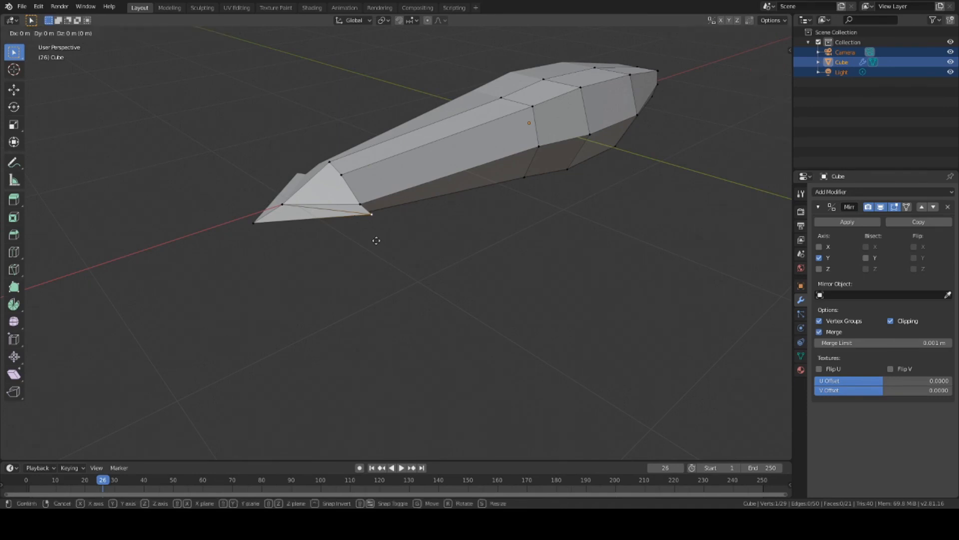
pyautogui.press('x')
pyautogui.click(369, 262)
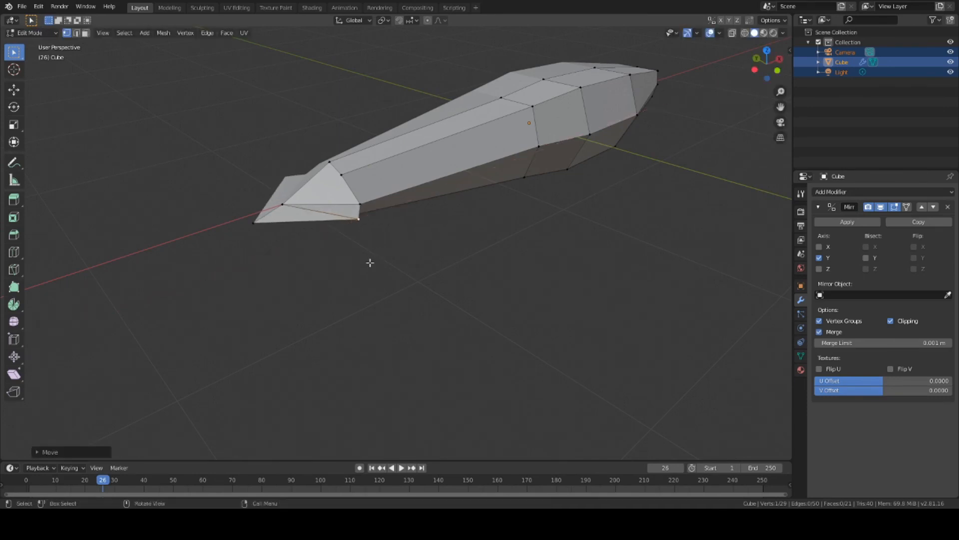
pyautogui.moveTo(370, 263); pyautogui.dragTo(355, 279, button='middle')
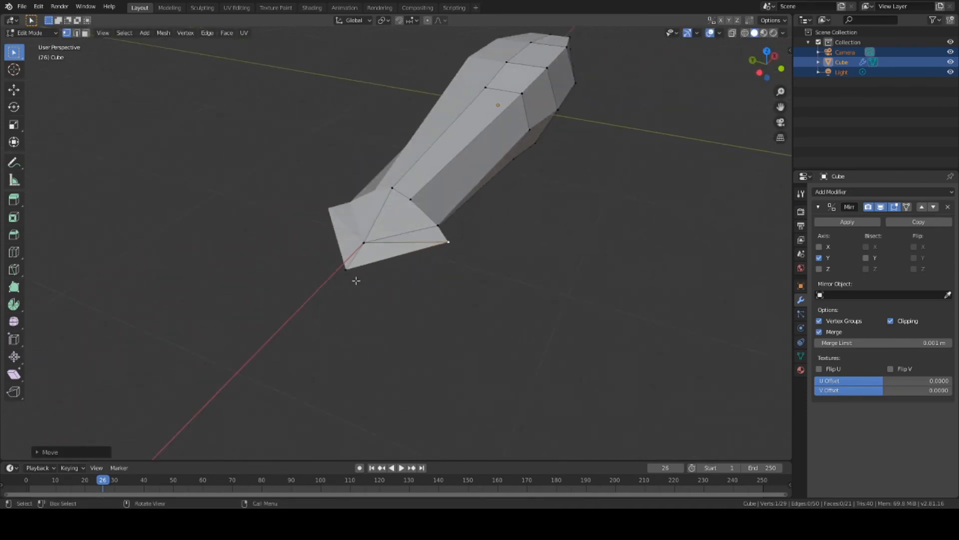
# Step: Extrude a new vertex from the tail tip vertex
pyautogui.keyDown('shift'); pyautogui.click(449, 241); pyautogui.keyUp('shift')
pyautogui.moveTo(512, 285); pyautogui.dragTo(514, 280, button='middle')
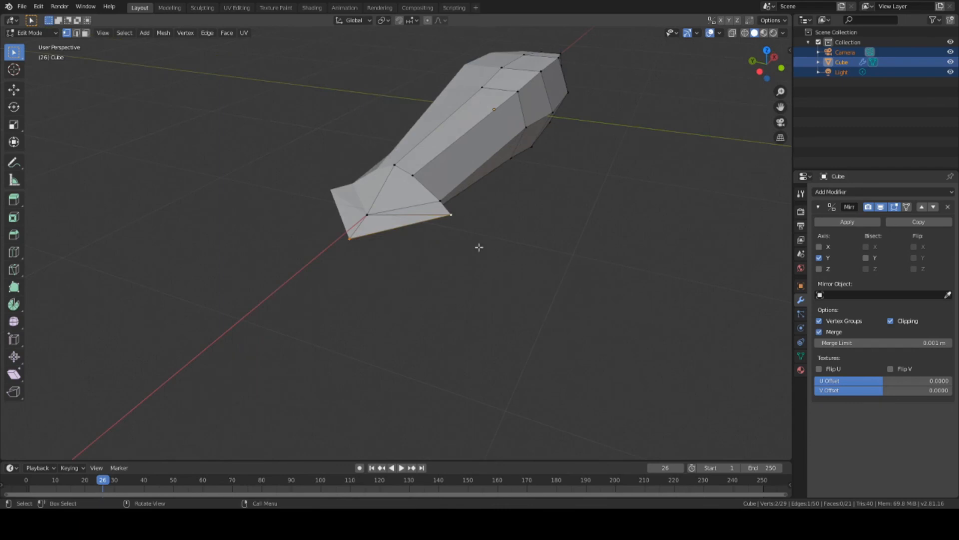
pyautogui.click(451, 215)
pyautogui.press('e')
pyautogui.click(535, 315)
pyautogui.moveTo(535, 315); pyautogui.dragTo(467, 242, button='middle')
pyautogui.scroll(4, 463, 245)
# Step: Position the new tail vertex with constrained moves along Y, Z and X
pyautogui.press('g')
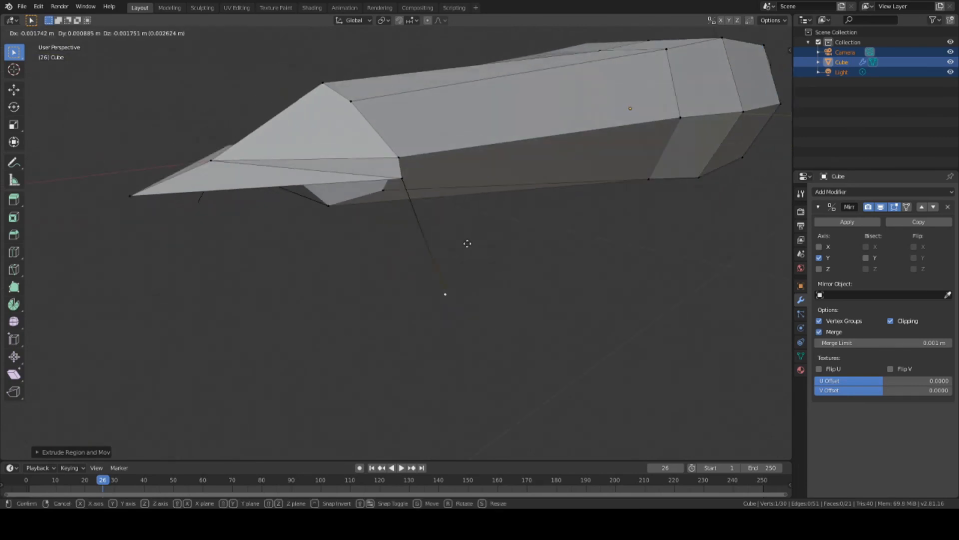
pyautogui.press('y')
pyautogui.click(385, 262)
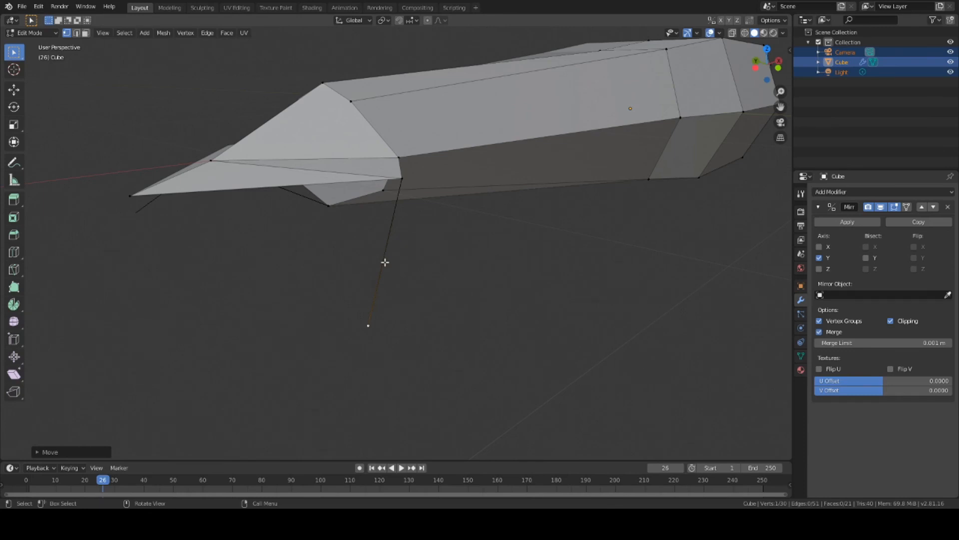
pyautogui.press('g')
pyautogui.press('z')
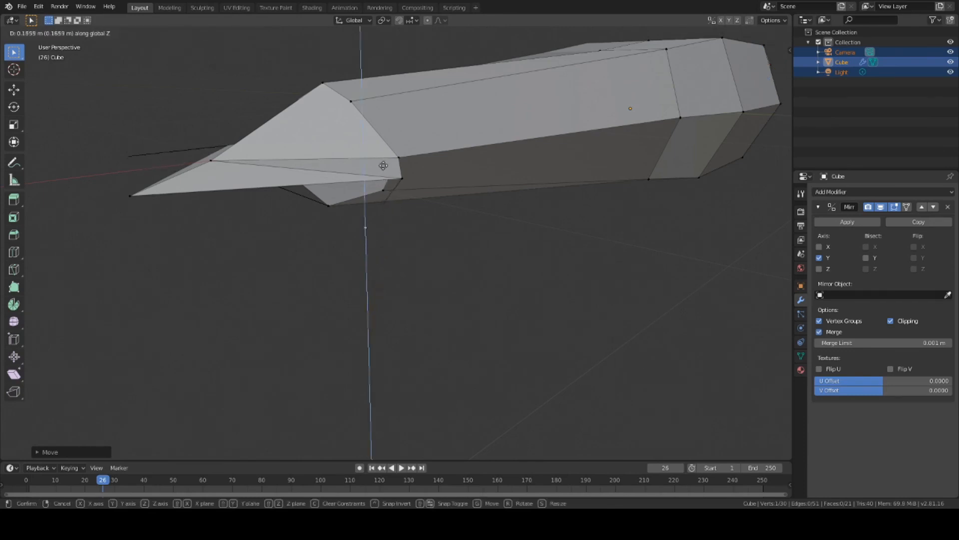
pyautogui.click(383, 165)
pyautogui.moveTo(419, 203); pyautogui.dragTo(447, 220, button='middle')
pyautogui.press('g')
pyautogui.press('z')
pyautogui.click(432, 198)
pyautogui.press('g')
pyautogui.press('x')
pyautogui.click(410, 197)
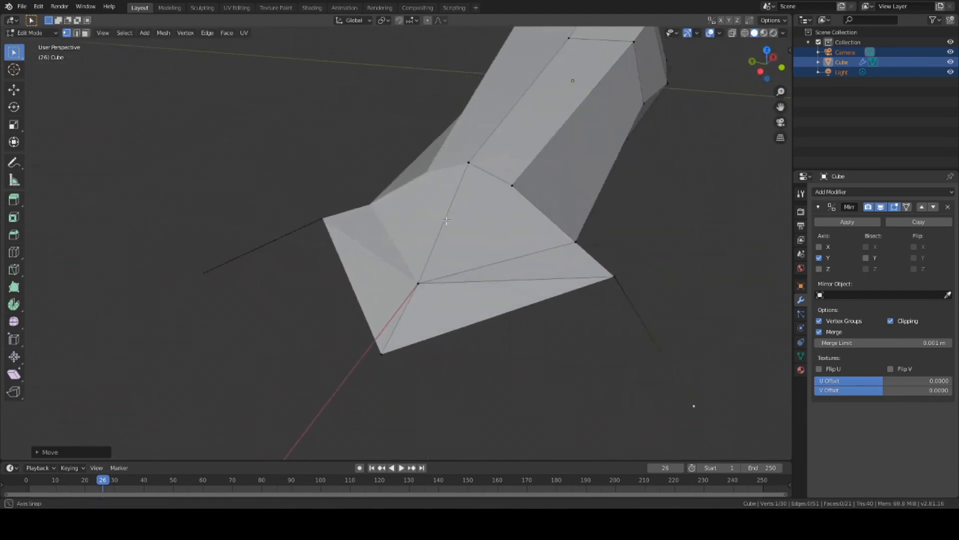
# Step: Fill a triangular fin face between the new vertex and two tail vertices
pyautogui.scroll(-9, 441, 220)
pyautogui.scroll(9, 439, 219)
pyautogui.scroll(-2, 495, 307)
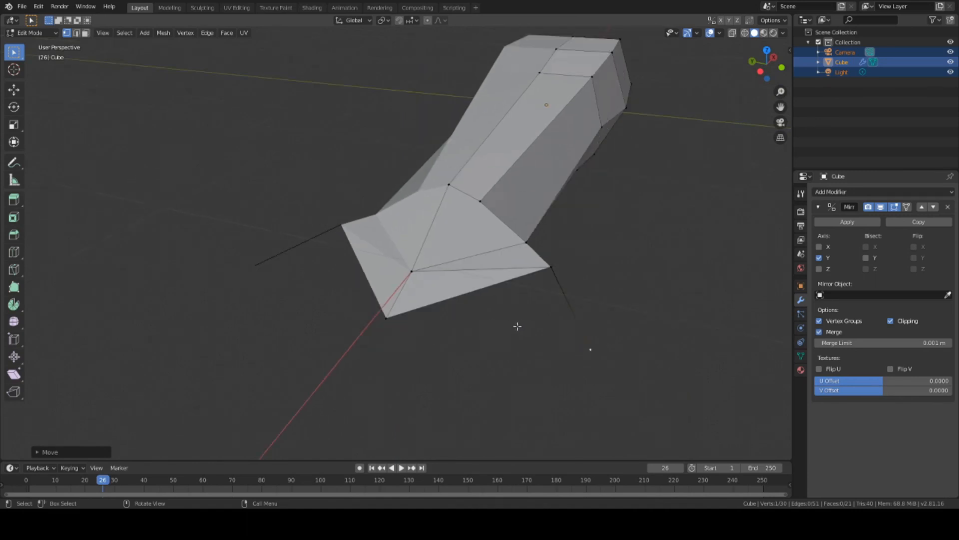
pyautogui.keyDown('shift'); pyautogui.click(383, 317); pyautogui.keyUp('shift')
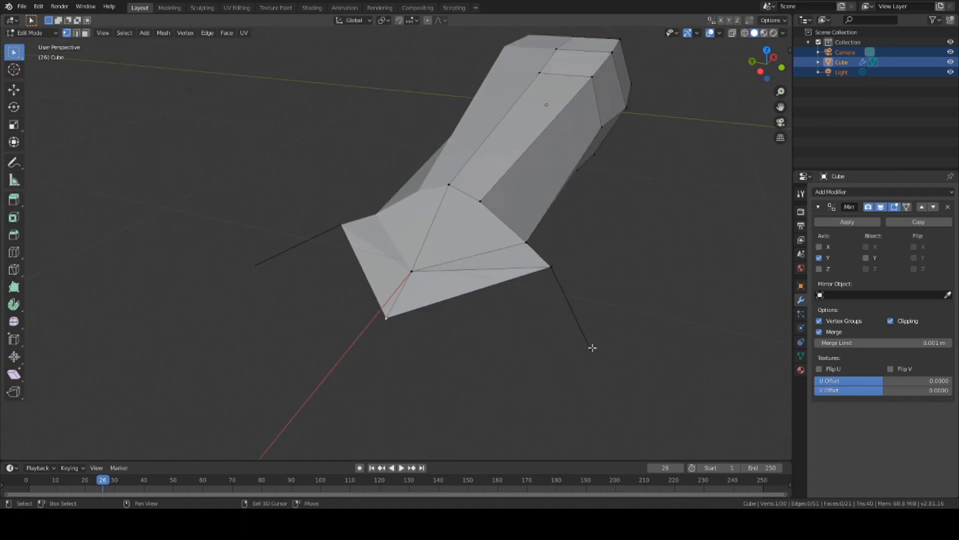
pyautogui.keyDown('shift'); pyautogui.click(551, 267); pyautogui.keyUp('shift')
pyautogui.press('f')
pyautogui.moveTo(580, 271); pyautogui.dragTo(422, 275, button='middle')
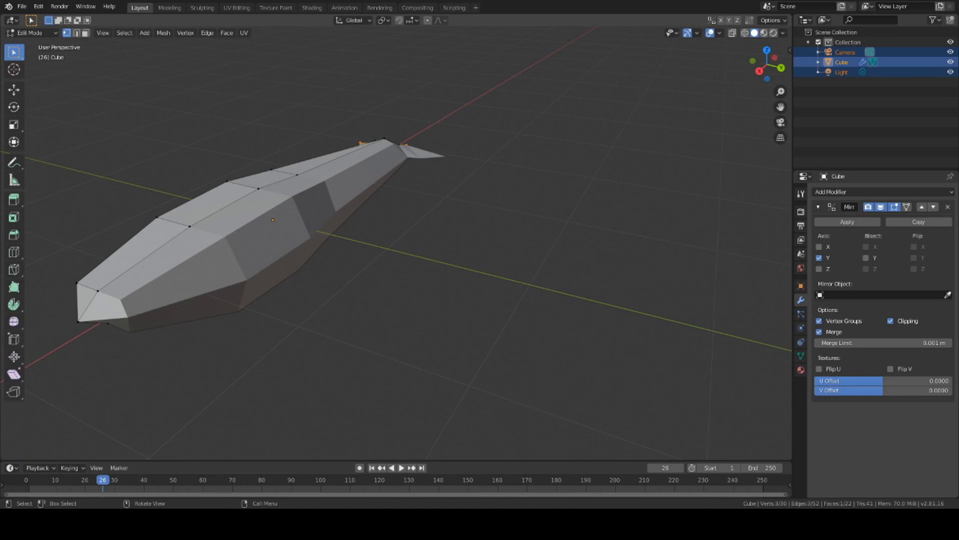
pyautogui.moveTo(504, 235); pyautogui.dragTo(501, 278, button='middle')
pyautogui.scroll(3, 503, 171)
pyautogui.moveTo(502, 171); pyautogui.dragTo(368, 228, button='middle')
pyautogui.moveTo(484, 206); pyautogui.dragTo(518, 347, button='middle')
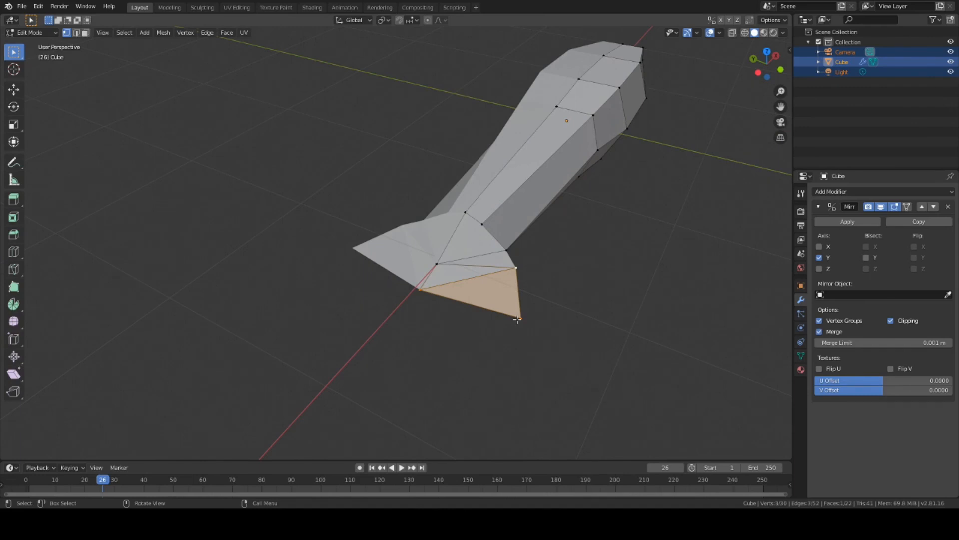
pyautogui.scroll(-4, 532, 316)
pyautogui.scroll(3, 514, 315)
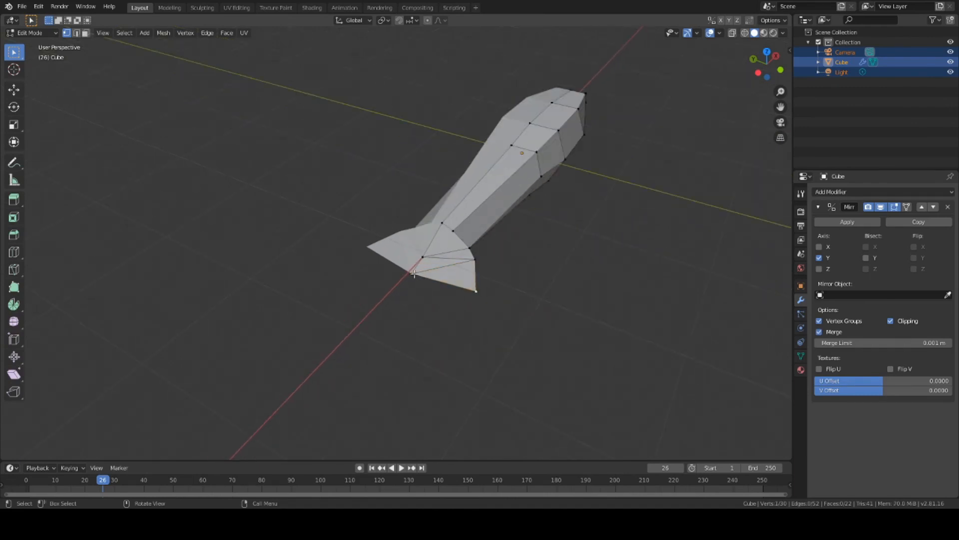
pyautogui.moveTo(417, 275); pyautogui.dragTo(421, 302, button='middle')
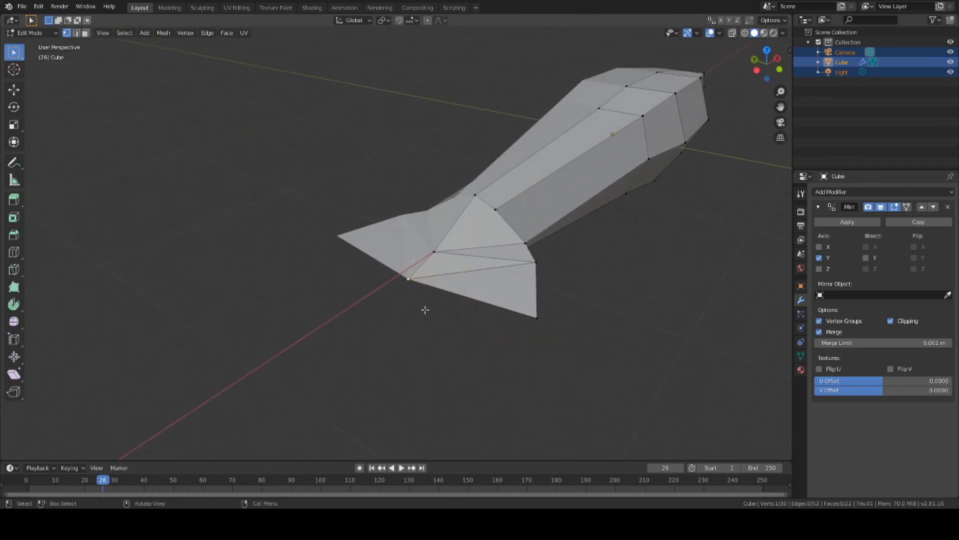
pyautogui.press('e')
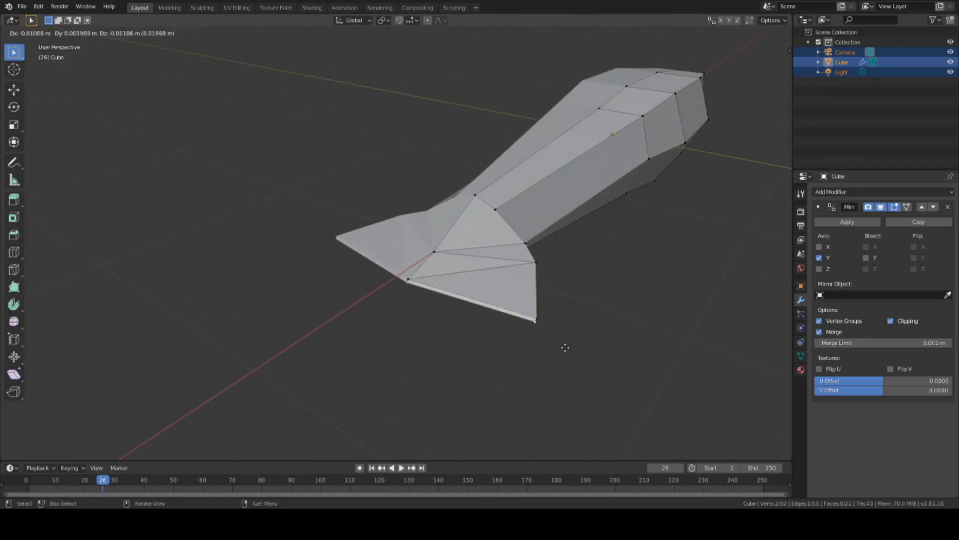
pyautogui.click(565, 354)
pyautogui.hotkey('ctrl', 'z')
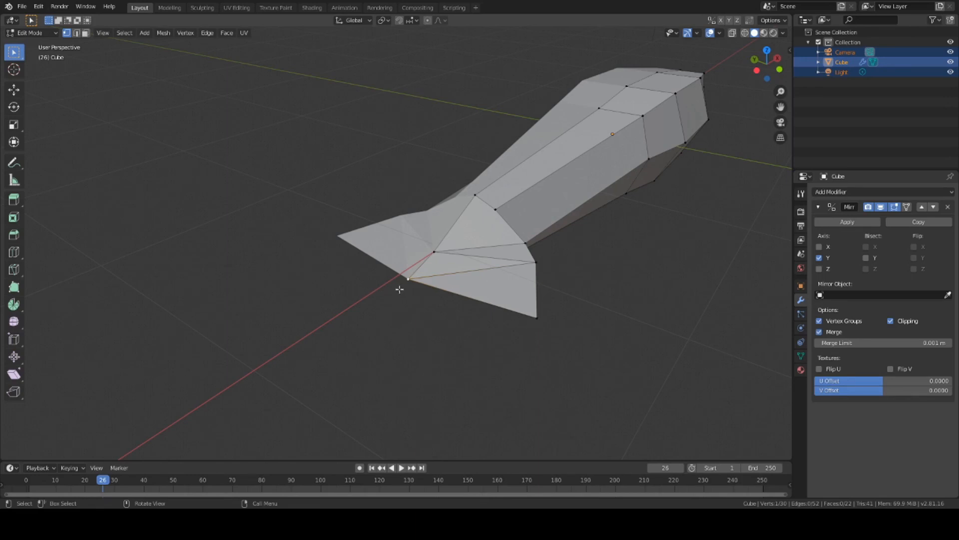
pyautogui.press('e')
pyautogui.click(328, 280)
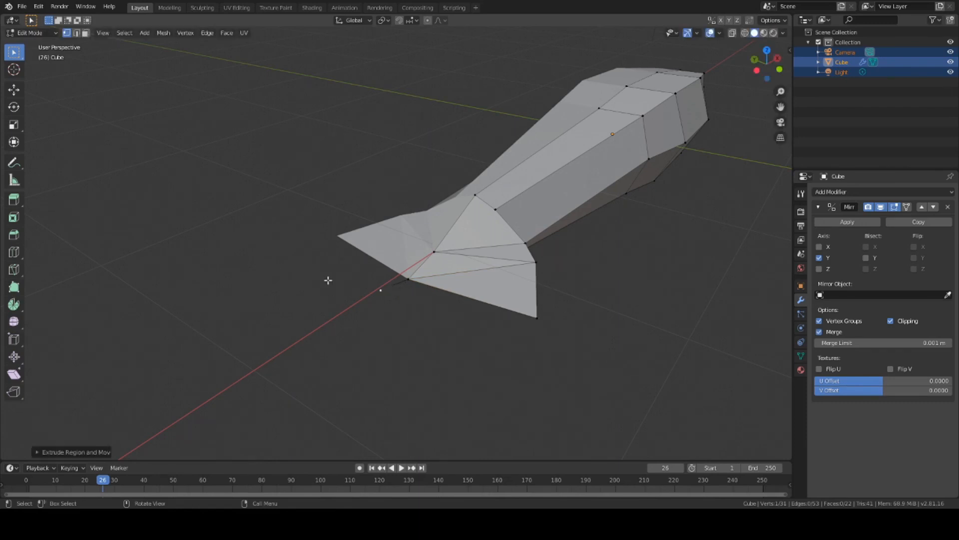
pyautogui.hotkey('ctrl', 'z')
pyautogui.keyDown('shift'); pyautogui.click(536, 318); pyautogui.keyUp('shift')
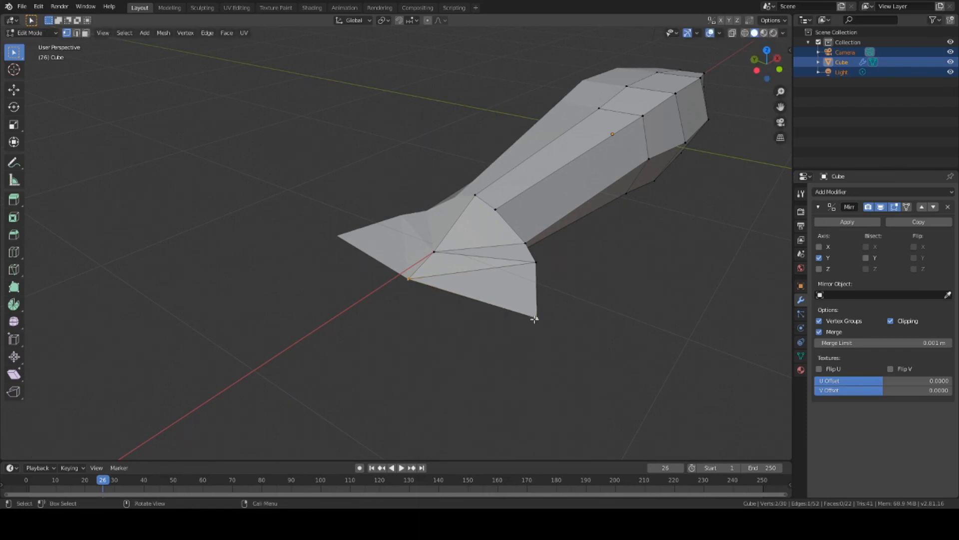
pyautogui.press('e')
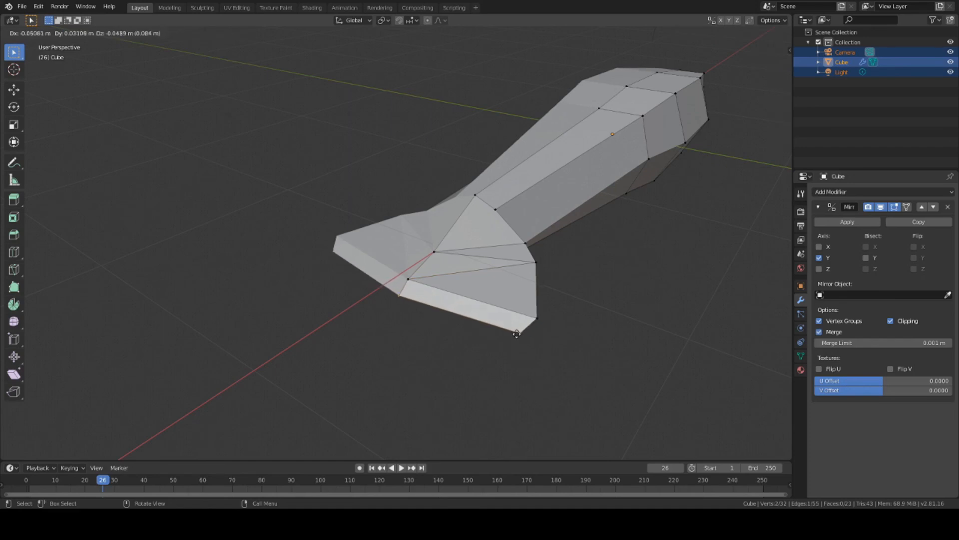
pyautogui.click(514, 337)
pyautogui.press('g')
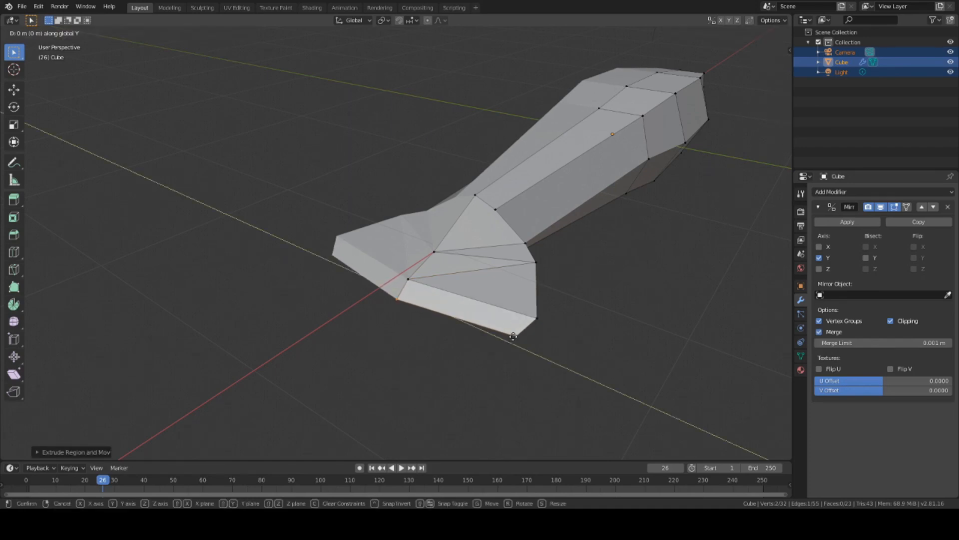
pyautogui.click(593, 368)
pyautogui.hotkey('ctrl', 'z')
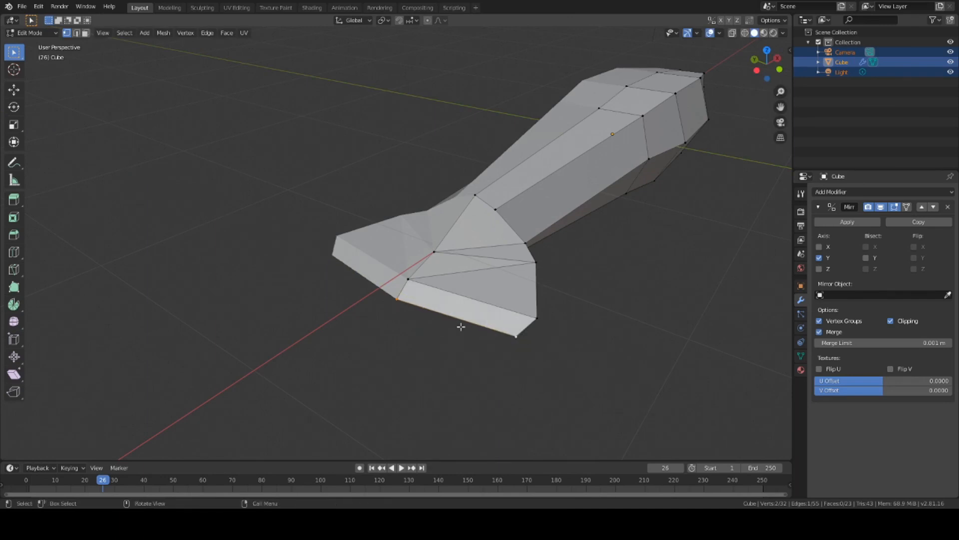
pyautogui.hotkey('ctrl', 'z')
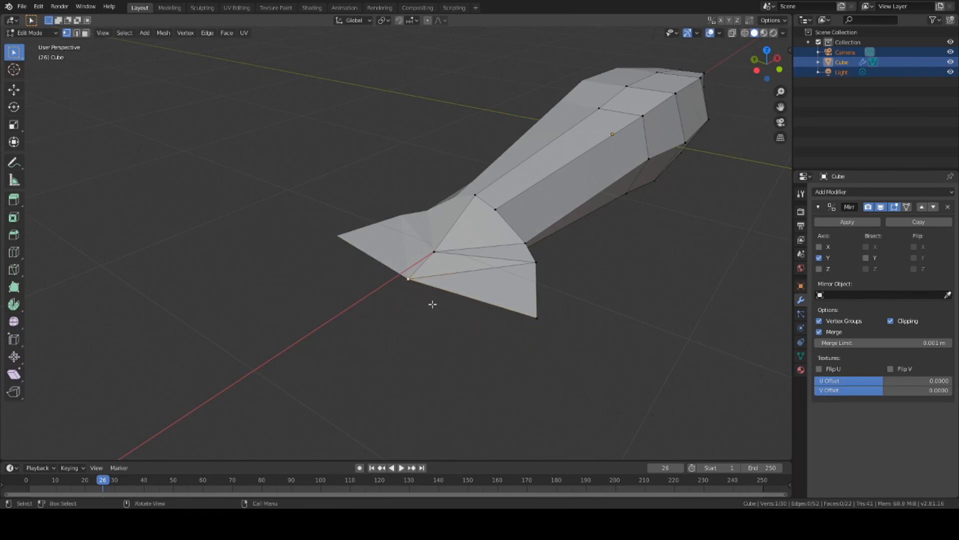
pyautogui.moveTo(433, 304); pyautogui.dragTo(482, 268, button='middle')
# Step: Extrude and move a trial vertex from the tail, then undo the stray vertex
pyautogui.press('e')
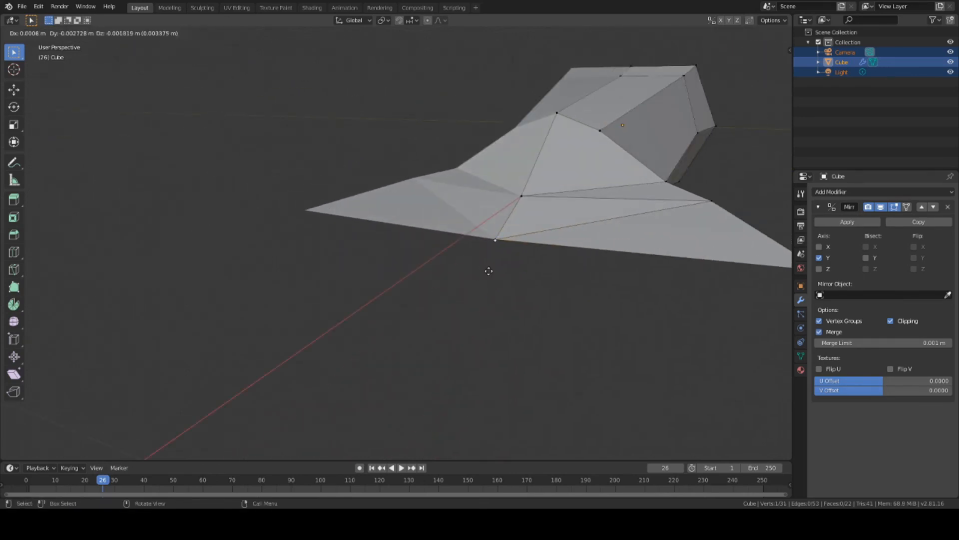
pyautogui.click(457, 298)
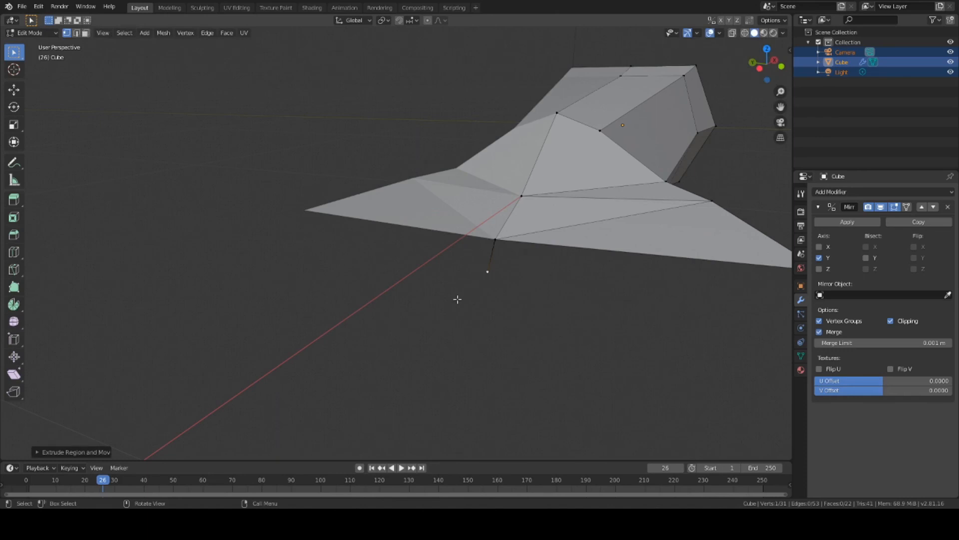
pyautogui.press('g')
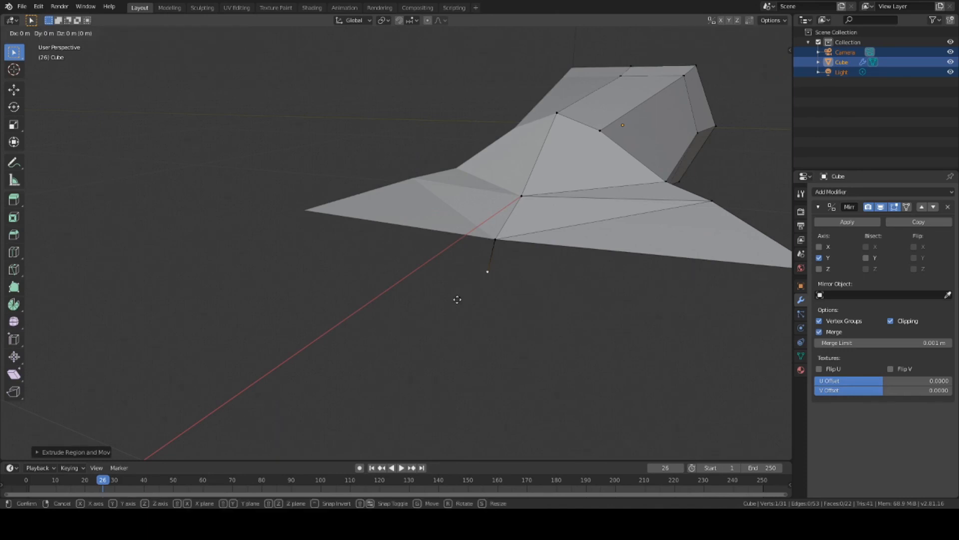
pyautogui.press('y')
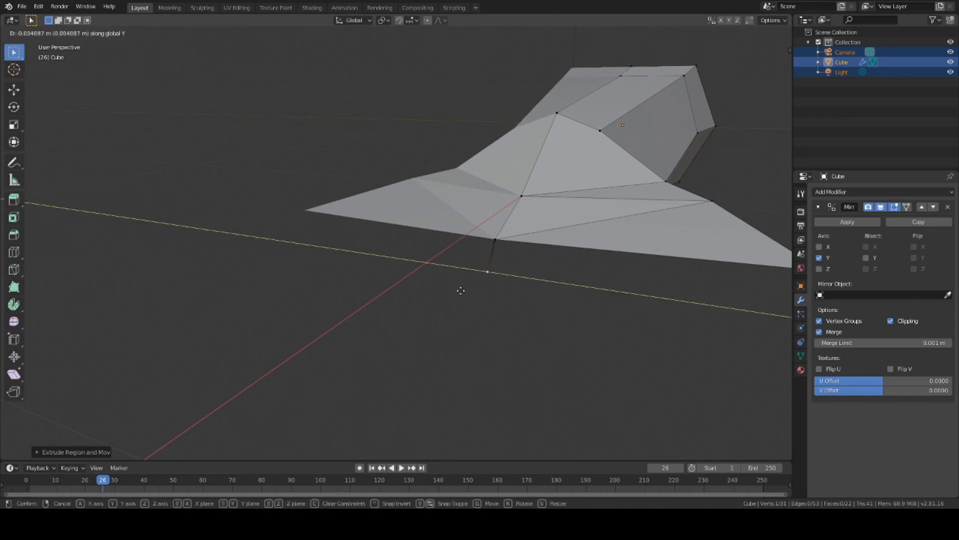
pyautogui.click(461, 290)
pyautogui.hotkey('ctrl', 'z')
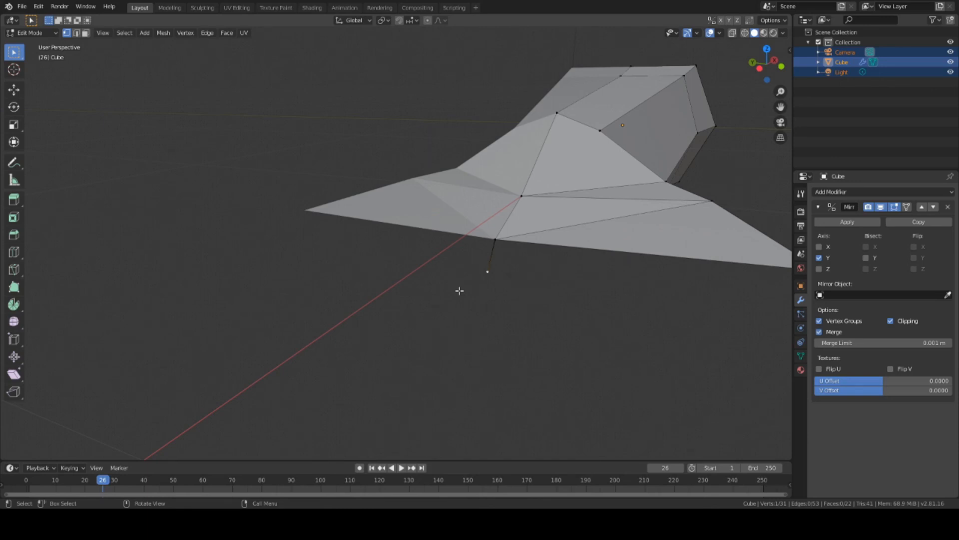
pyautogui.press('g')
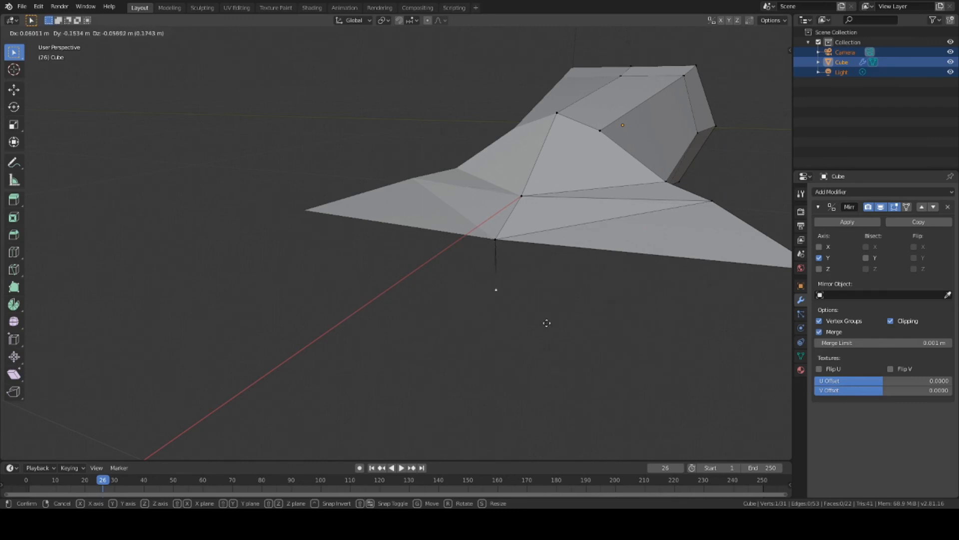
pyautogui.click(546, 323)
pyautogui.moveTo(546, 323); pyautogui.dragTo(570, 327, button='middle')
pyautogui.press('g')
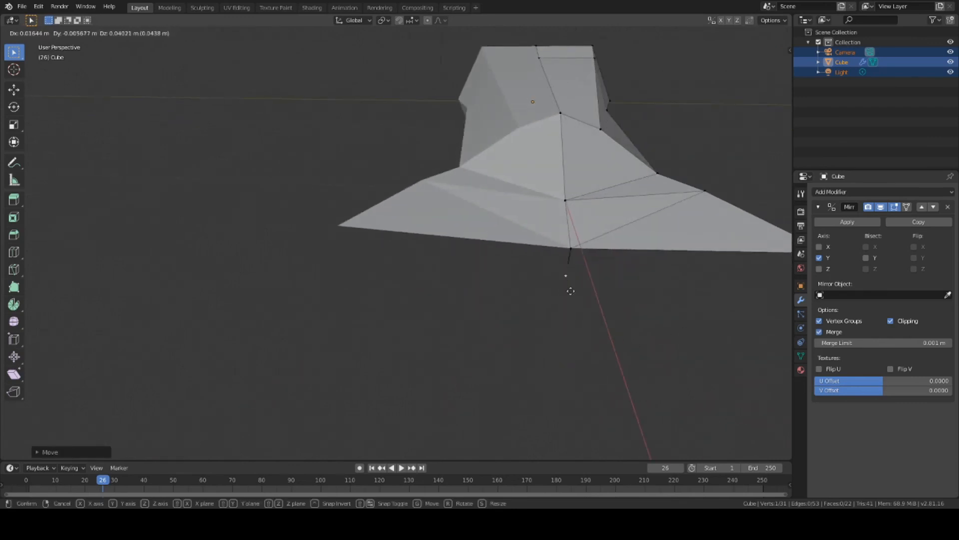
pyautogui.click(576, 293)
pyautogui.hotkey('ctrl', 'z')
pyautogui.hotkey('ctrl', 'z')
pyautogui.hotkey('ctrl', 'z')
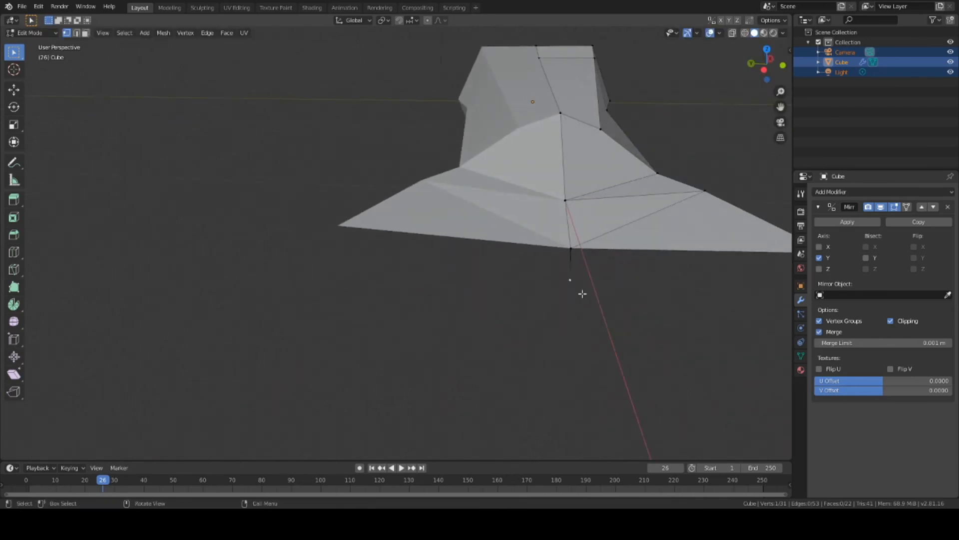
# Step: Extrude a new vertex down from the tail's centre point and turn off mirror Clipping
pyautogui.moveTo(580, 255); pyautogui.dragTo(463, 262, button='middle')
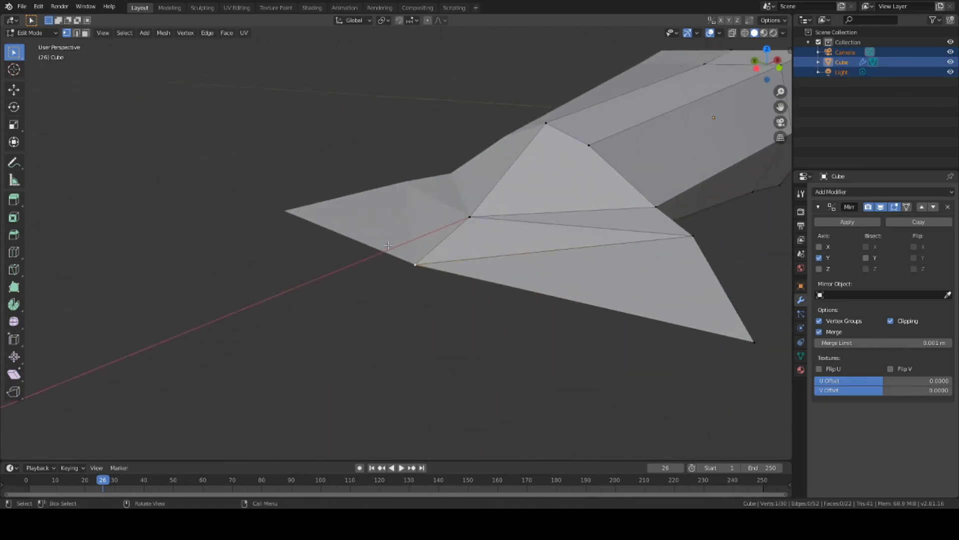
pyautogui.moveTo(460, 325); pyautogui.dragTo(485, 326, button='middle')
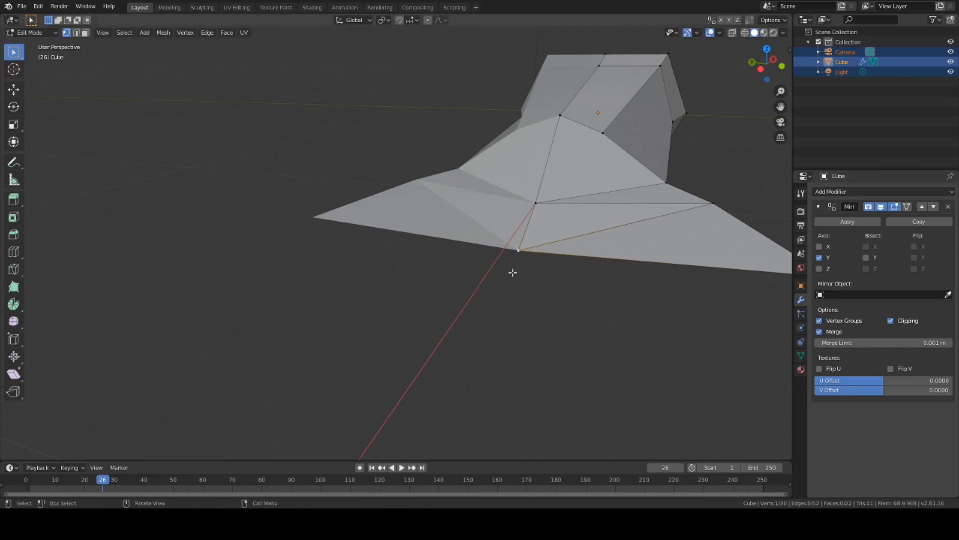
pyautogui.press('e')
pyautogui.click(500, 292)
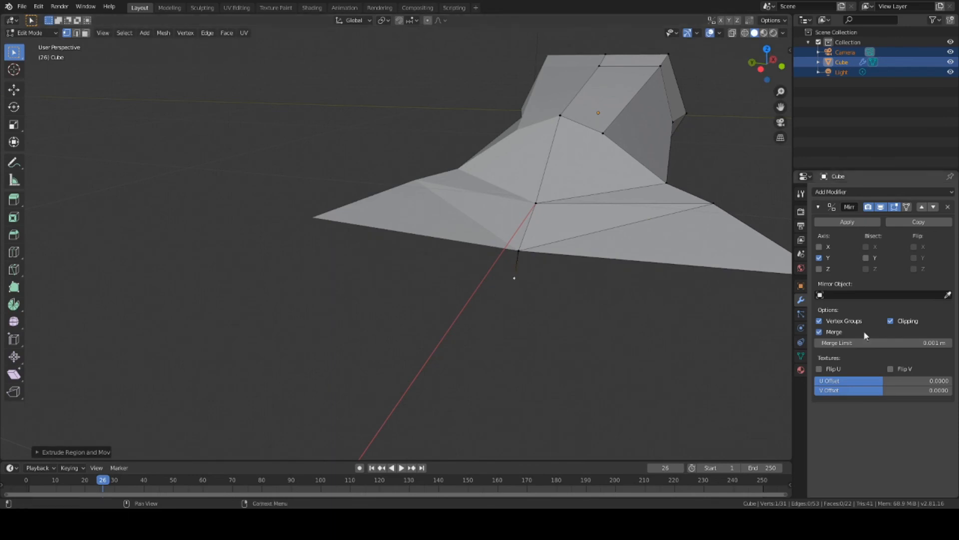
pyautogui.click(891, 320)
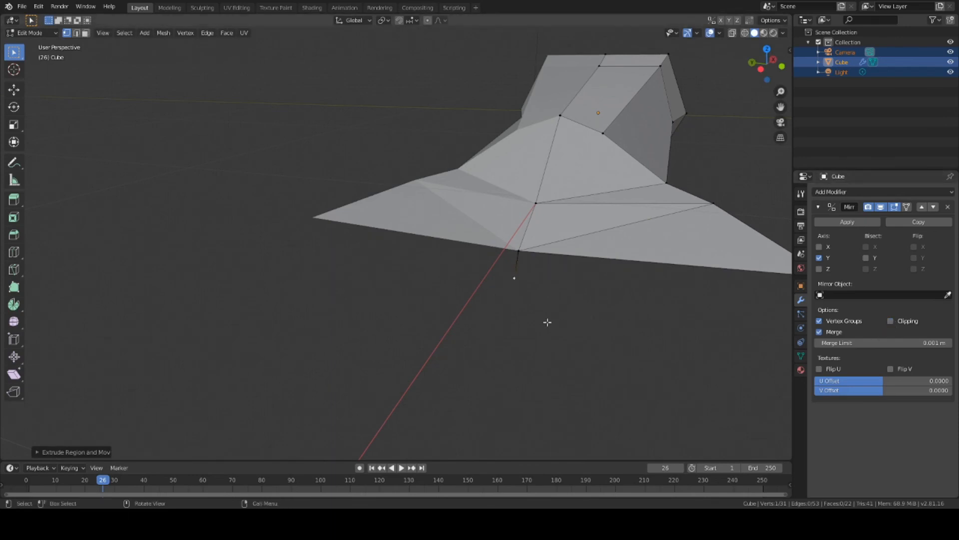
# Step: Slide the new vertex off the centre line along Y and raise it along Z
pyautogui.press('g')
pyautogui.press('y')
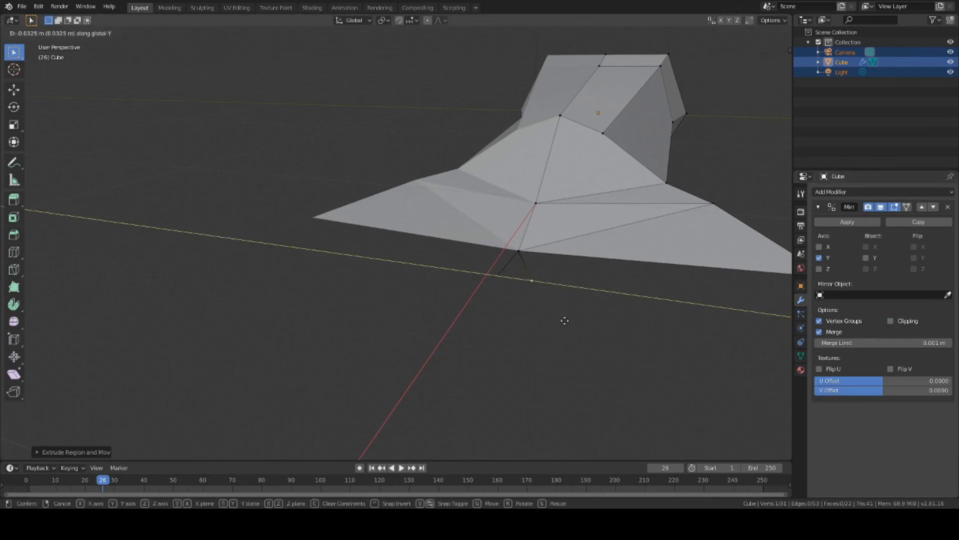
pyautogui.click(564, 320)
pyautogui.moveTo(563, 321); pyautogui.dragTo(455, 294, button='middle')
pyautogui.scroll(-5, 523, 326)
pyautogui.scroll(4, 490, 293)
pyautogui.press('g')
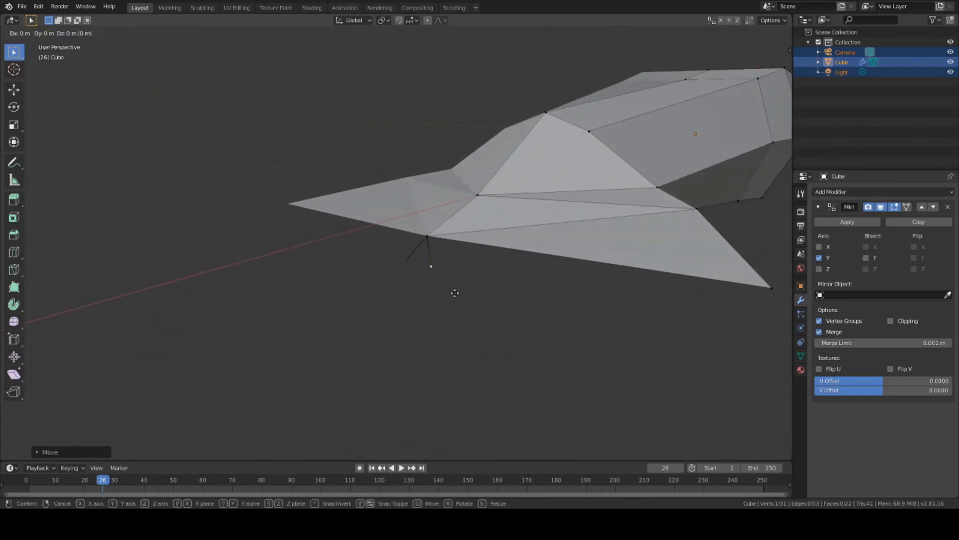
pyautogui.press('z')
pyautogui.moveTo(486, 291); pyautogui.dragTo(529, 317, button='middle')
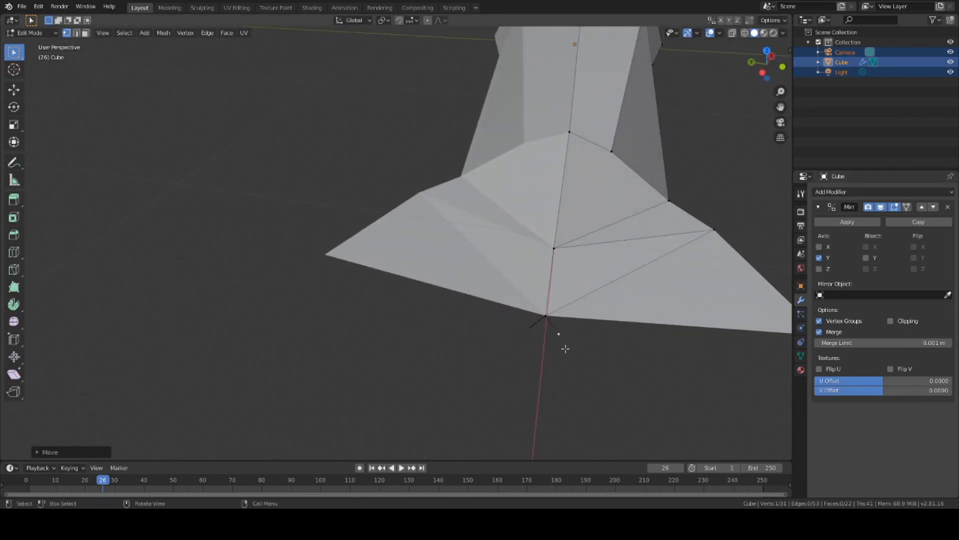
pyautogui.moveTo(563, 347); pyautogui.dragTo(674, 328, button='middle')
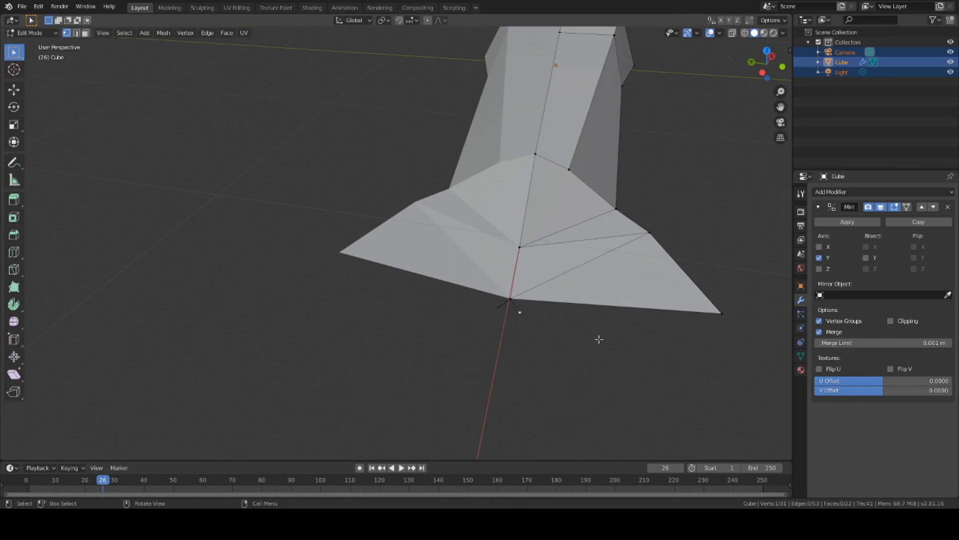
# Step: Extrude a second vertex from the fin's outer corner and select both new vertices
pyautogui.click(723, 314)
pyautogui.moveTo(705, 333); pyautogui.dragTo(639, 302, button='middle')
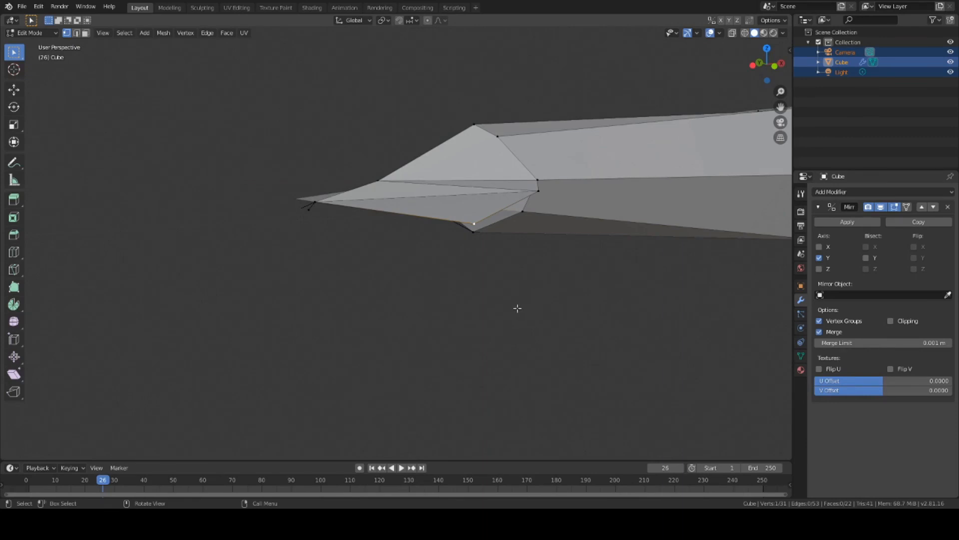
pyautogui.moveTo(514, 309); pyautogui.dragTo(411, 284, button='middle')
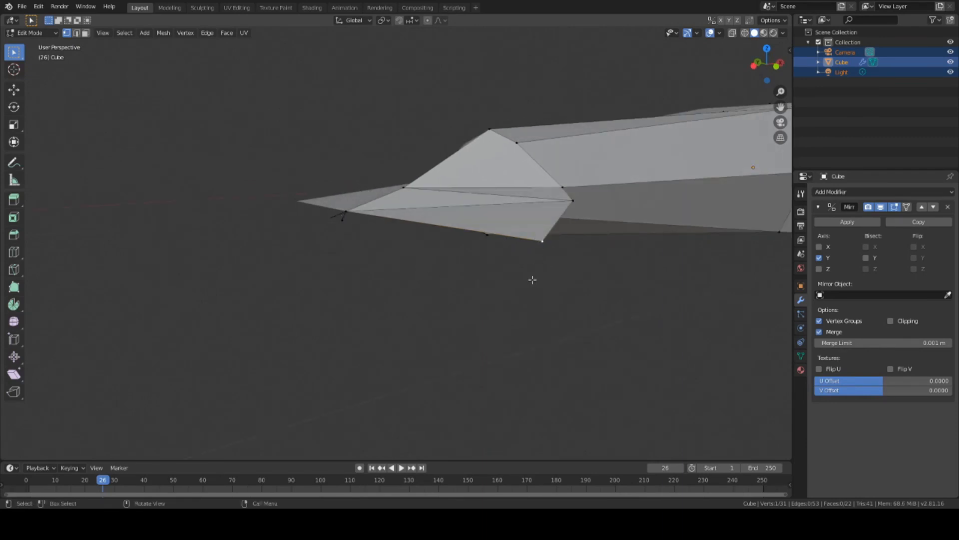
pyautogui.press('e')
pyautogui.click(520, 289)
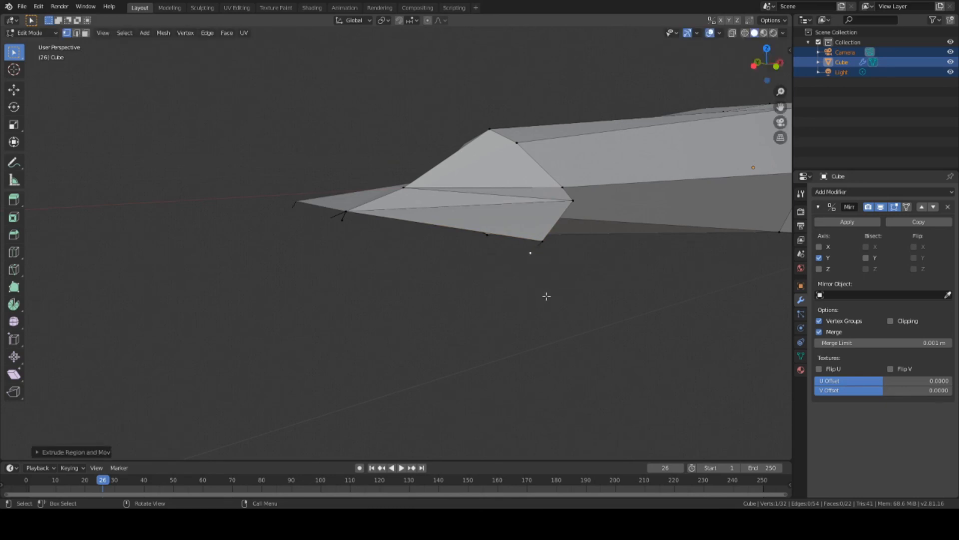
pyautogui.moveTo(547, 296); pyautogui.dragTo(396, 265, button='middle')
pyautogui.click(707, 270)
pyautogui.keyDown('shift'); pyautogui.click(487, 250); pyautogui.keyUp('shift')
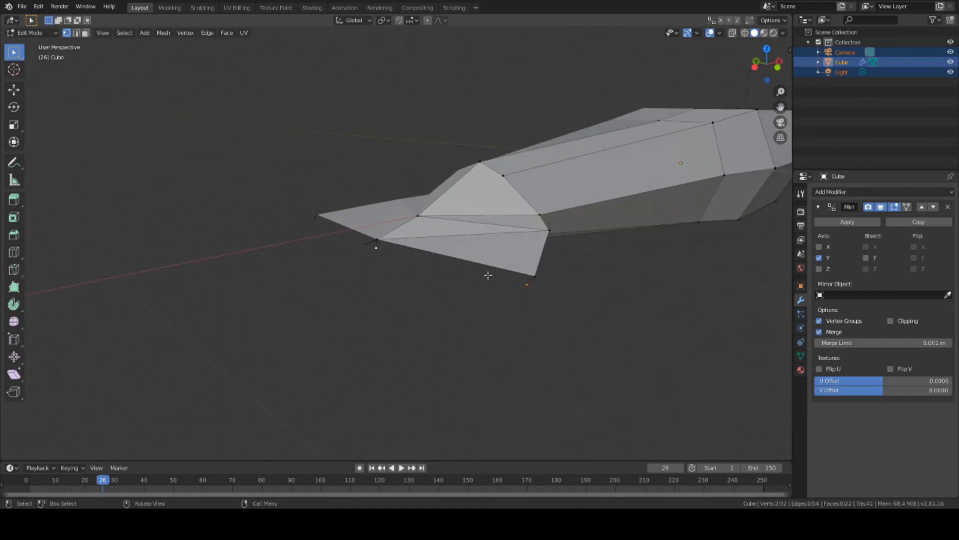
# Step: Scale the two lower fin vertices to 0 along Z, twice, so they share one height
pyautogui.press('s')
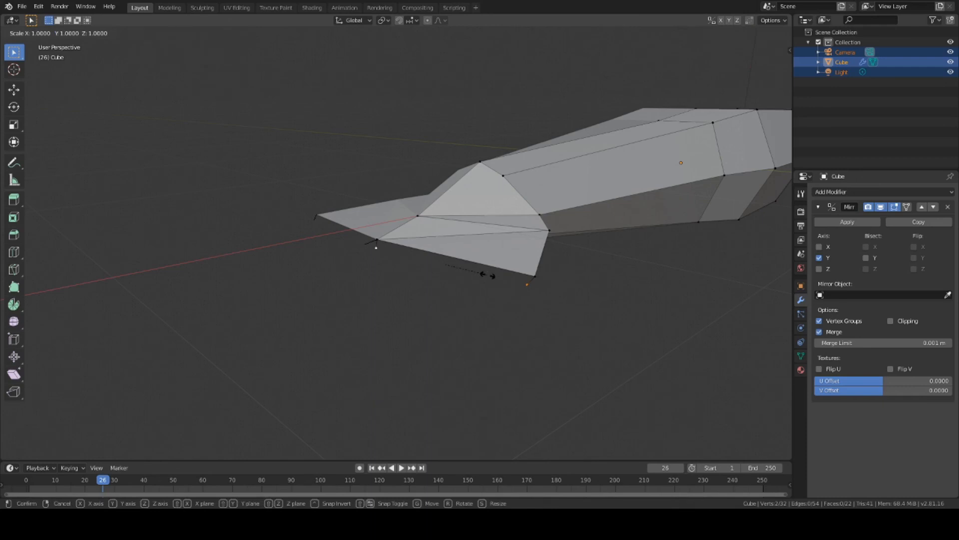
pyautogui.write('z')
pyautogui.write('0')
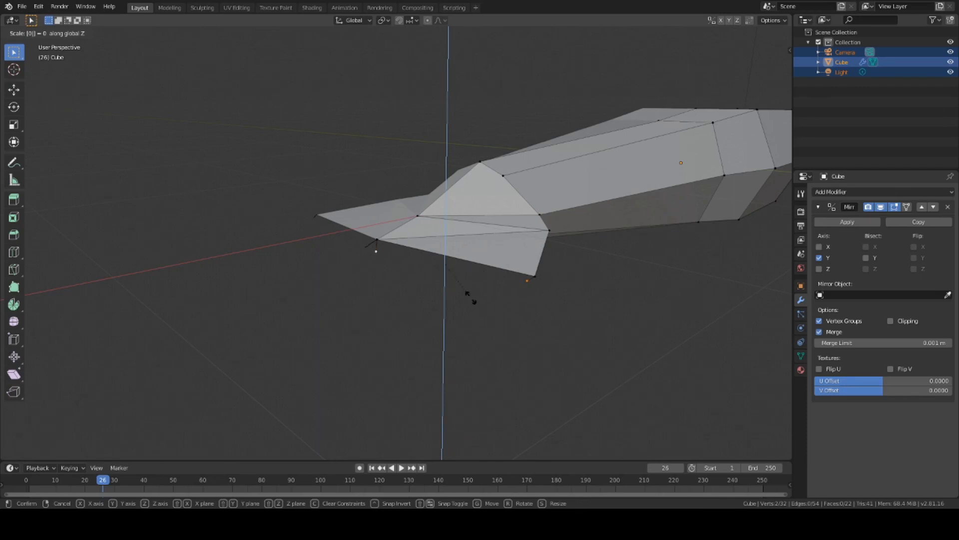
pyautogui.press('Return')
pyautogui.press('s')
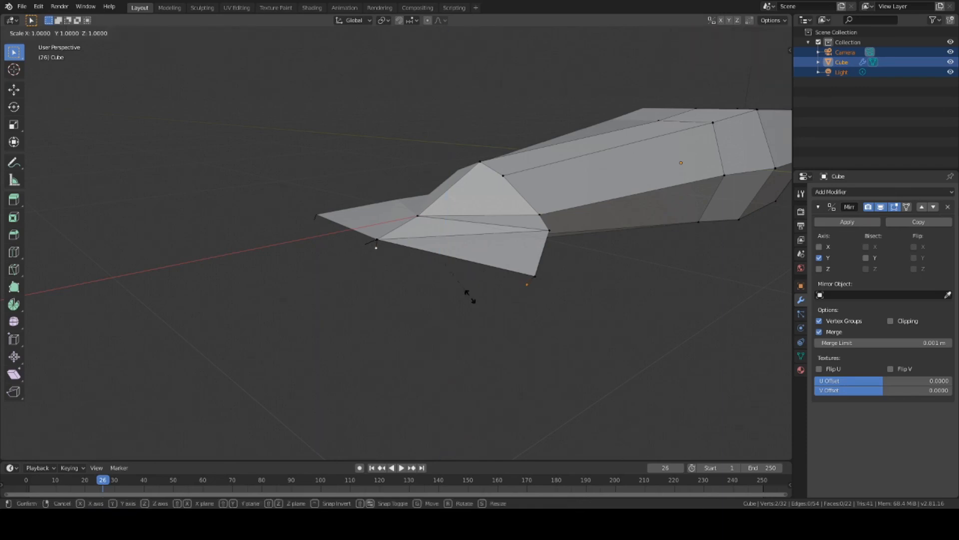
pyautogui.write('z')
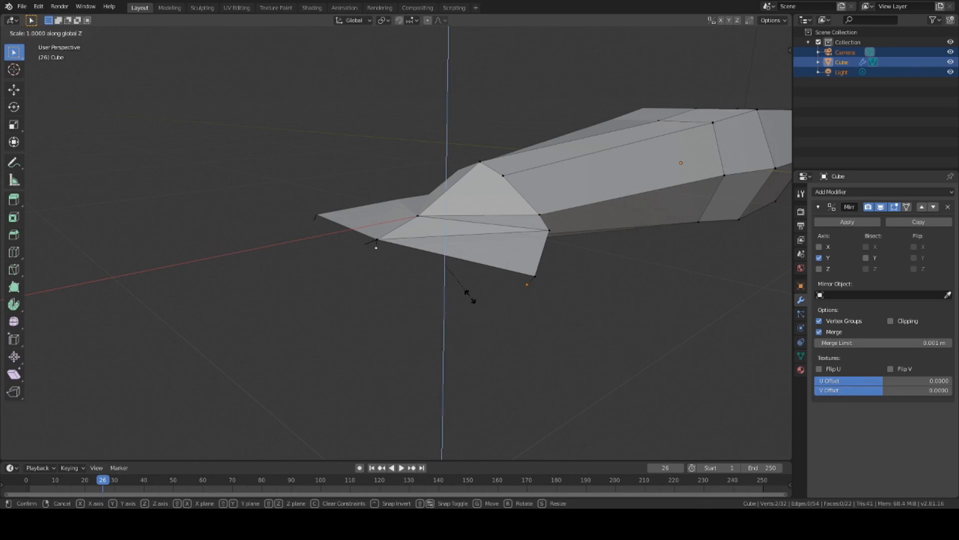
pyautogui.write('0')
pyautogui.press('Return')
# Step: Orbit and zoom around the tail to inspect the levelled fin vertices
pyautogui.scroll(3, 470, 297)
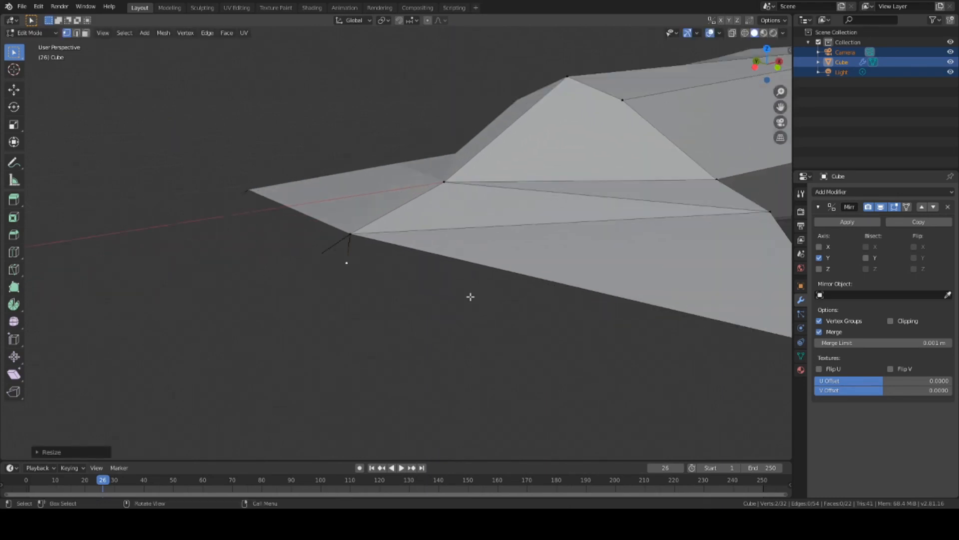
pyautogui.moveTo(469, 296); pyautogui.dragTo(235, 165, button='middle')
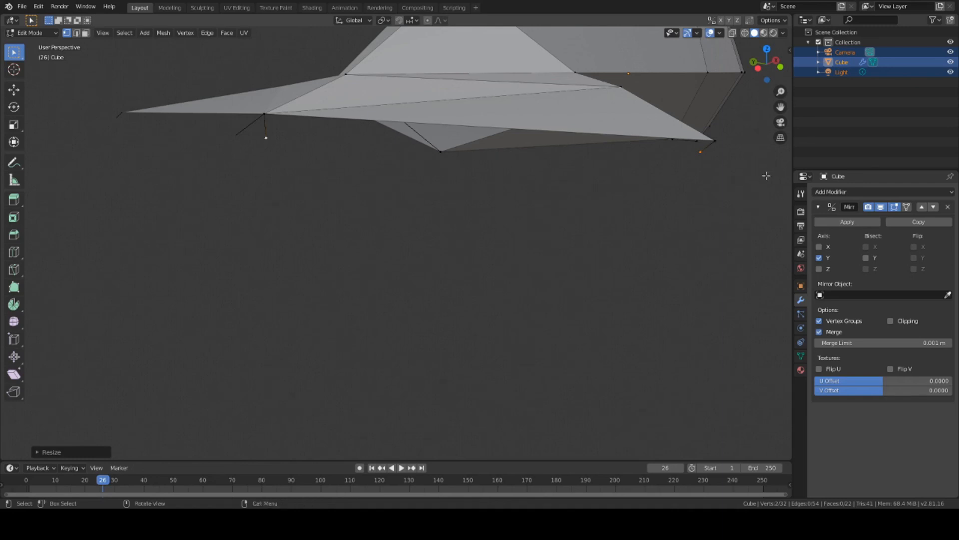
pyautogui.moveTo(700, 235); pyautogui.dragTo(570, 249, button='middle')
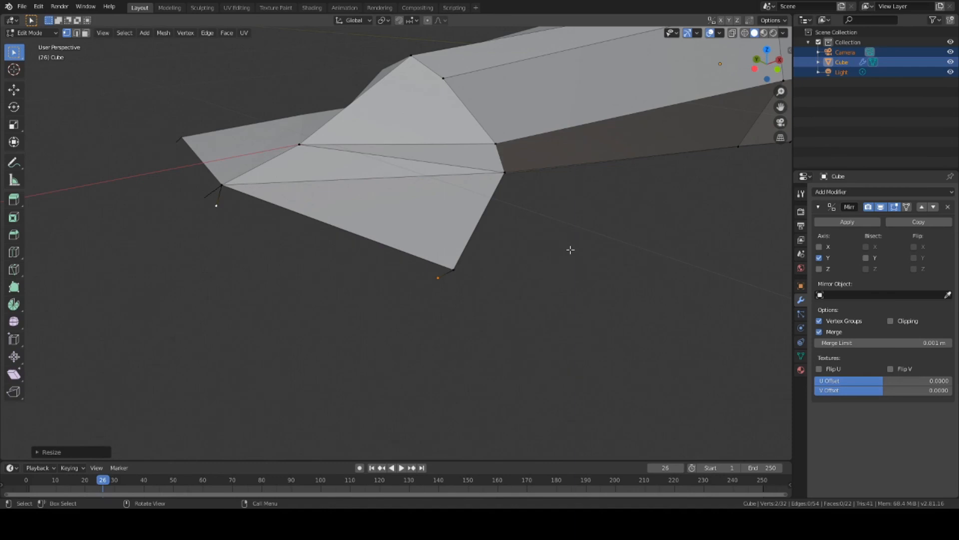
pyautogui.scroll(-3, 350, 232)
pyautogui.scroll(3, 316, 241)
pyautogui.scroll(-1, 340, 248)
pyautogui.moveTo(343, 250); pyautogui.dragTo(348, 269, button='middle')
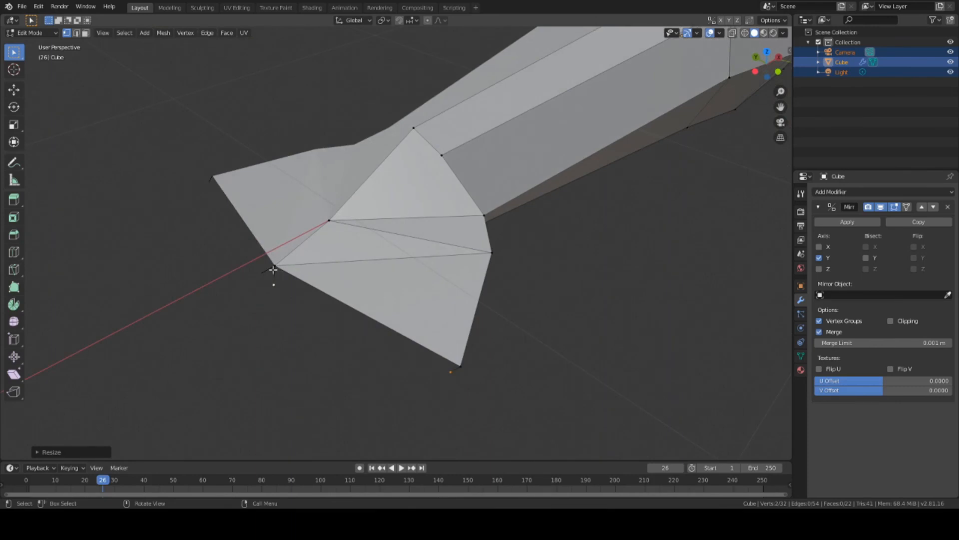
# Step: Add two fin vertices to the selection and fill the four with a new face
pyautogui.keyDown('shift'); pyautogui.click(274, 266); pyautogui.keyUp('shift')
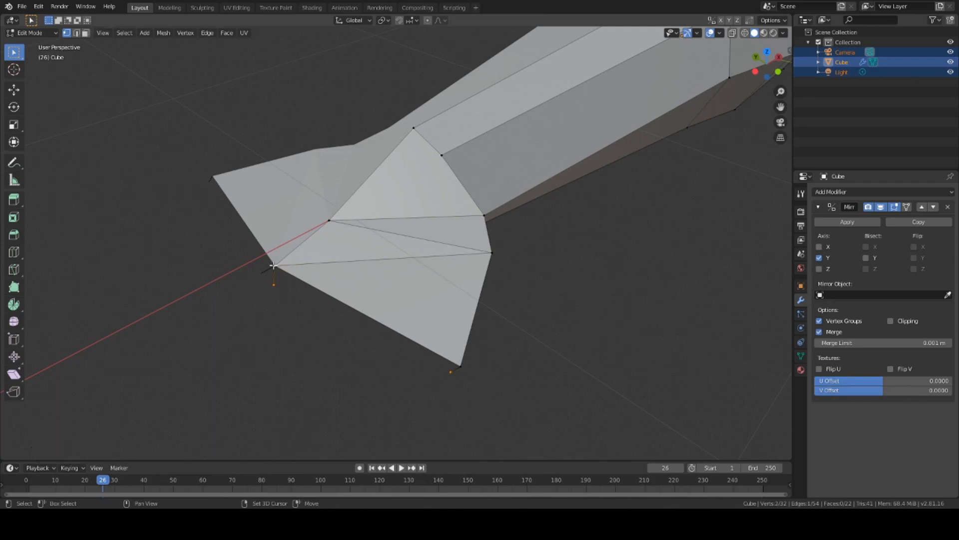
pyautogui.keyDown('shift'); pyautogui.click(458, 365); pyautogui.keyUp('shift')
pyautogui.press('f')
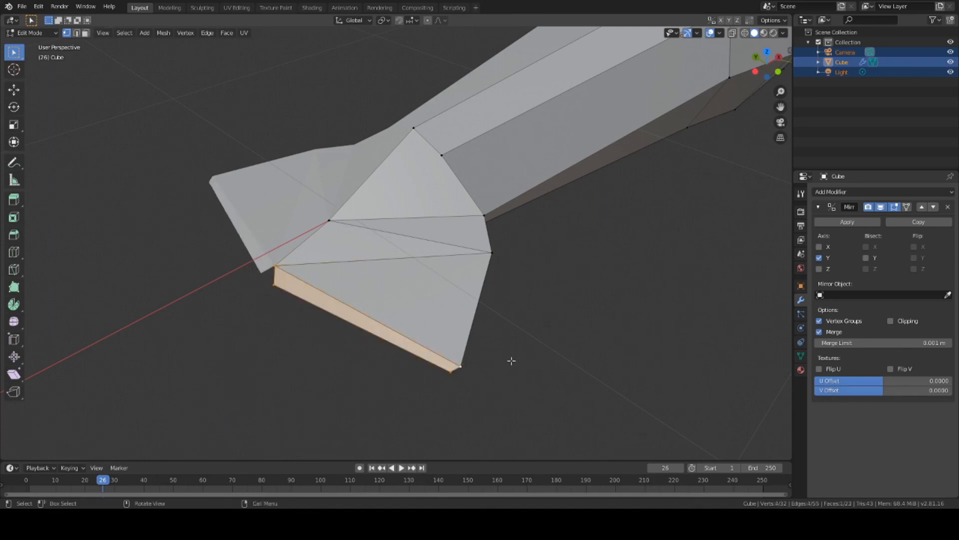
pyautogui.moveTo(510, 360); pyautogui.dragTo(499, 324, button='middle')
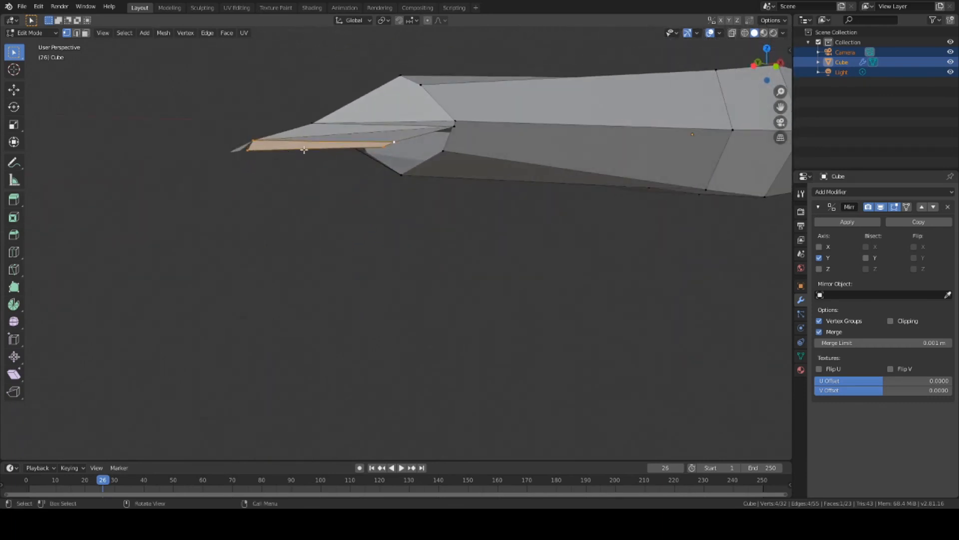
pyautogui.moveTo(335, 188); pyautogui.dragTo(579, 224, button='middle')
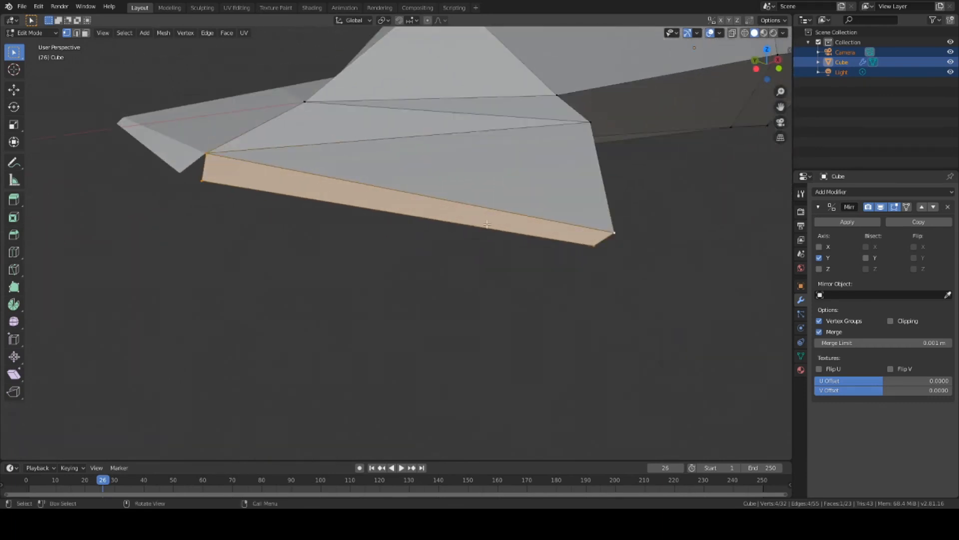
pyautogui.moveTo(502, 260); pyautogui.dragTo(363, 233, button='middle')
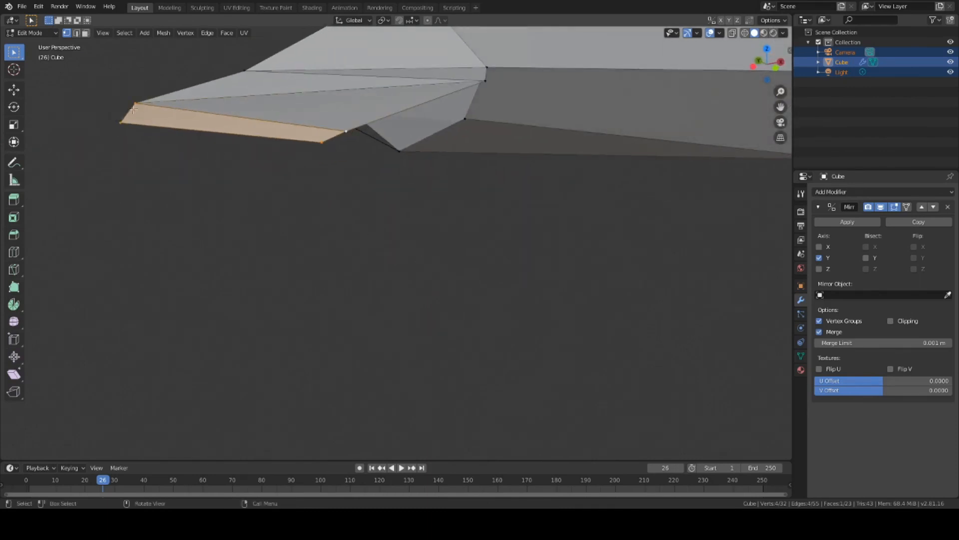
pyautogui.moveTo(283, 180); pyautogui.dragTo(317, 193, button='middle')
# Step: Select the corner and neighbouring tip vertex of the lower tail fin
pyautogui.scroll(-8, 325, 197)
pyautogui.scroll(-2, 553, 273)
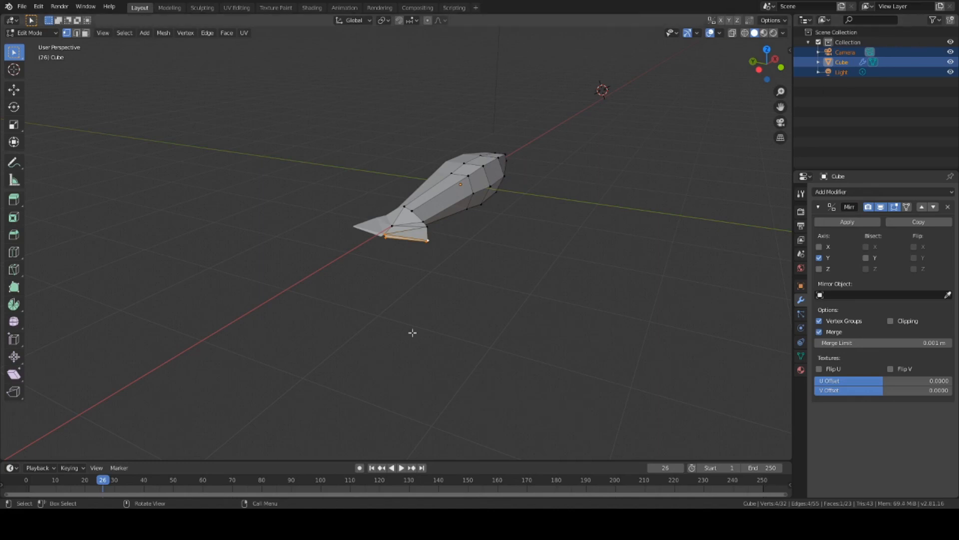
pyautogui.scroll(7, 417, 257)
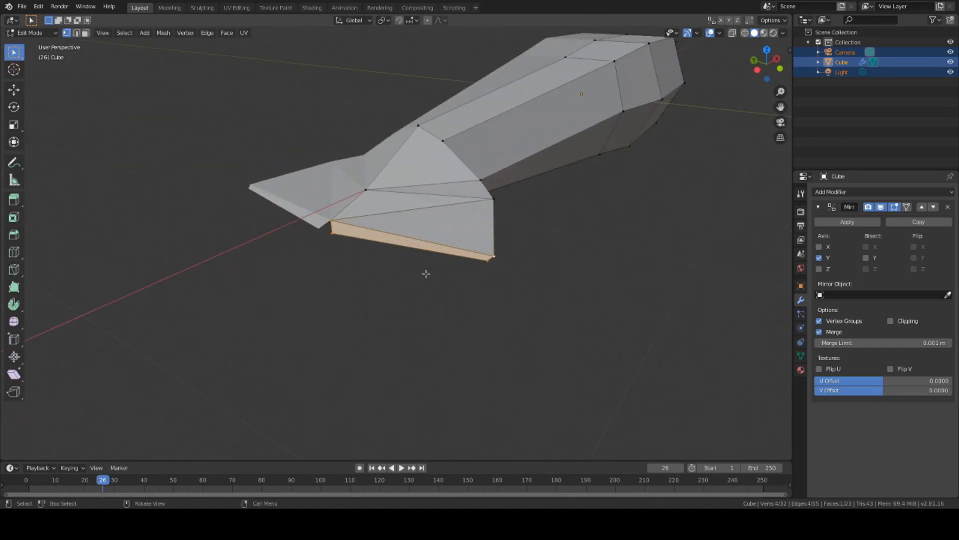
pyautogui.scroll(1, 426, 274)
pyautogui.click(521, 266)
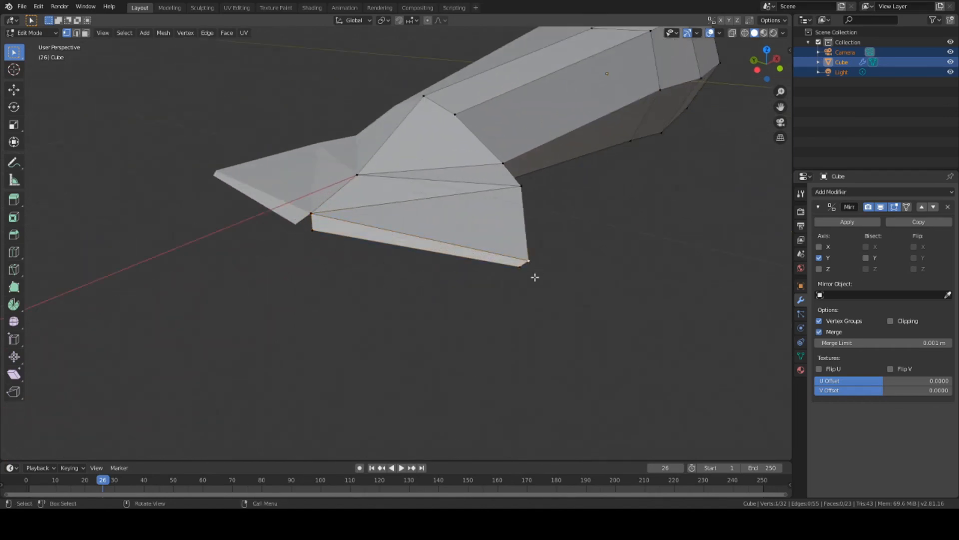
pyautogui.keyDown('shift'); pyautogui.click(312, 230); pyautogui.keyUp('shift')
pyautogui.moveTo(450, 321); pyautogui.dragTo(409, 315, button='middle')
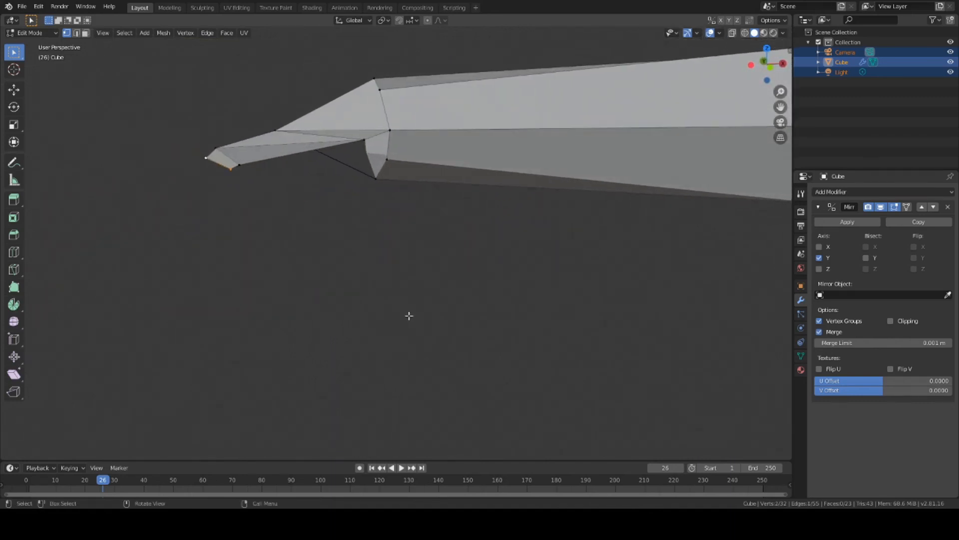
# Step: Move the fin-tip vertices further back along the X axis
pyautogui.press('g')
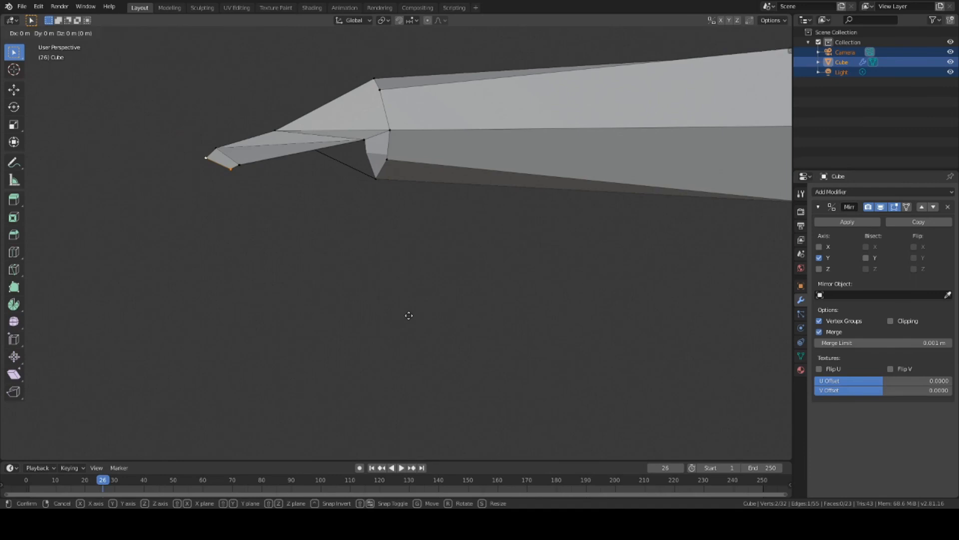
pyautogui.press('x')
pyautogui.click(296, 312)
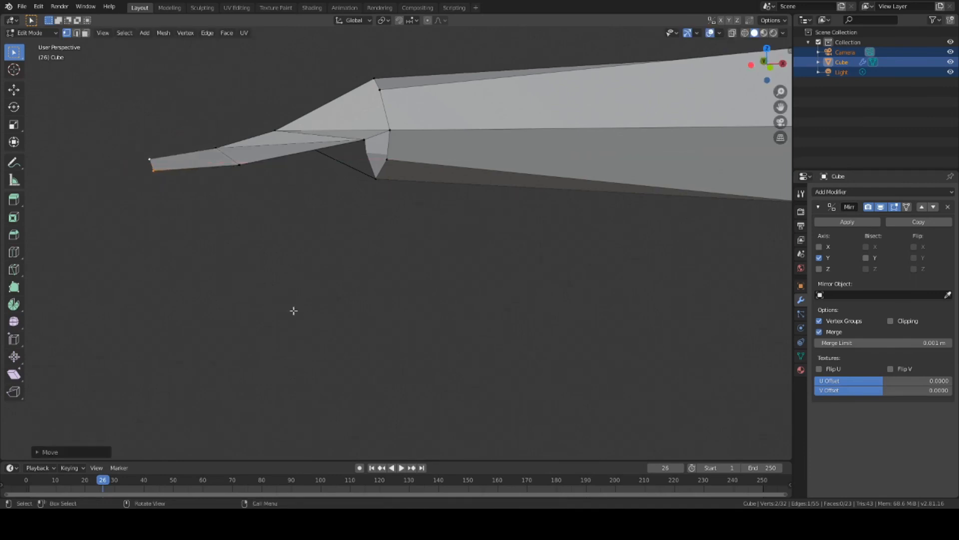
pyautogui.moveTo(294, 311); pyautogui.dragTo(497, 322, button='middle')
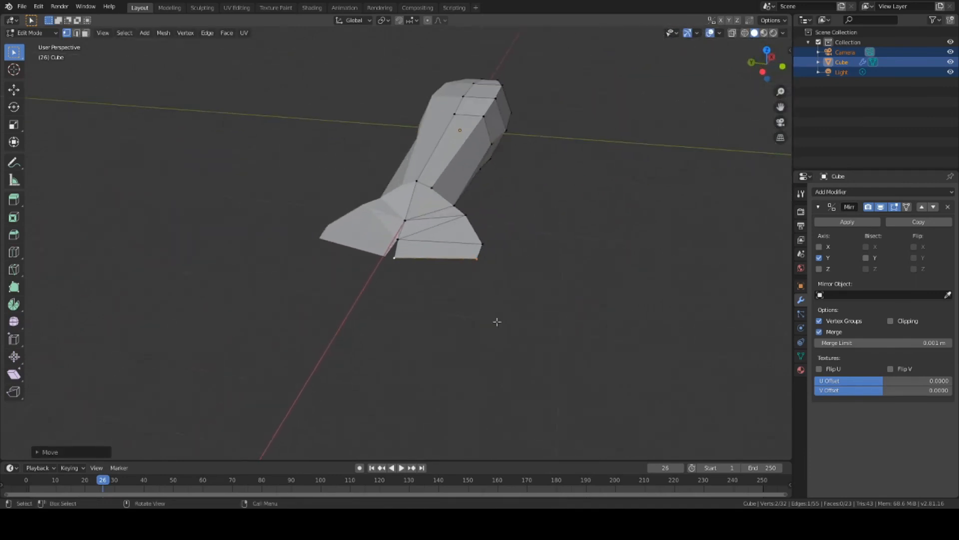
pyautogui.scroll(3, 400, 294)
# Step: Slide the lower fin's bottom-left vertex along Y and delete the bottom-corner vertex
pyautogui.click(393, 274)
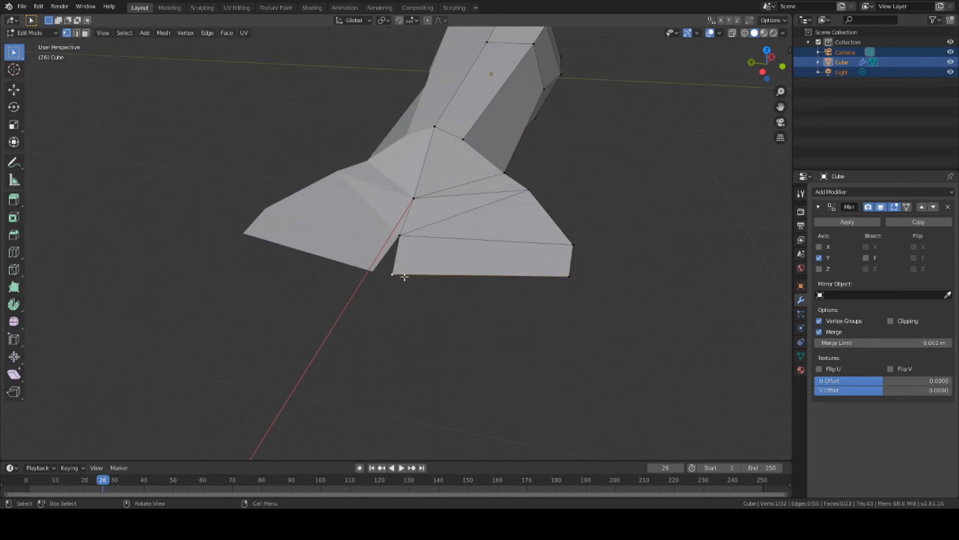
pyautogui.press('g')
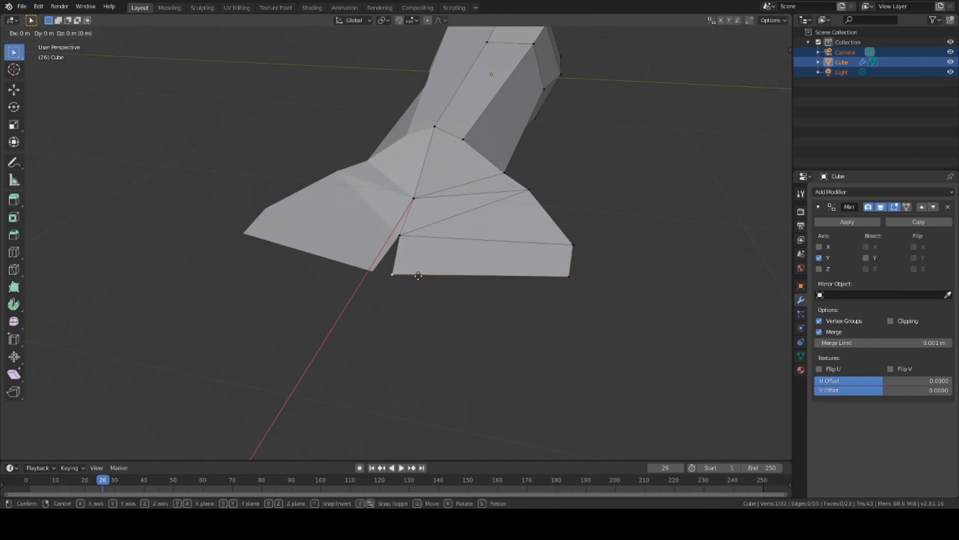
pyautogui.press('y')
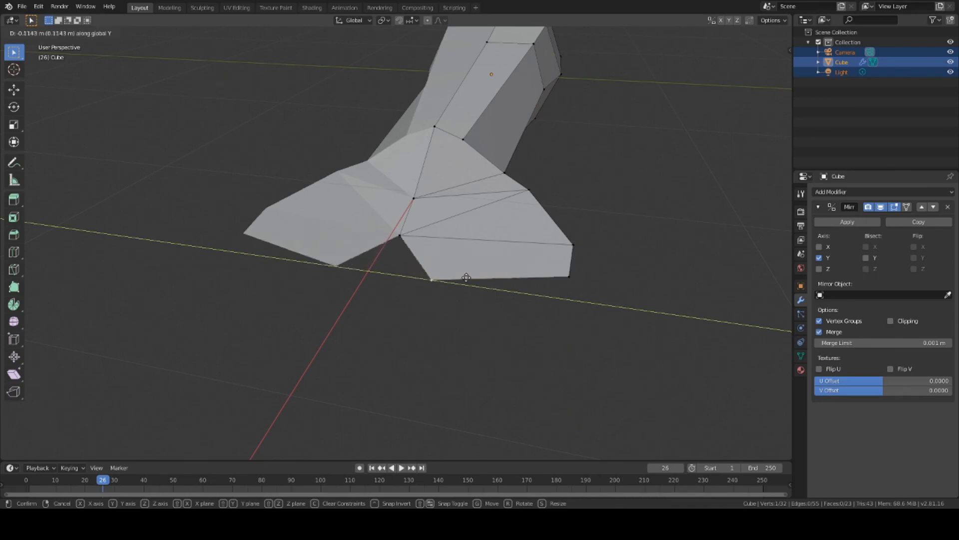
pyautogui.click(449, 272)
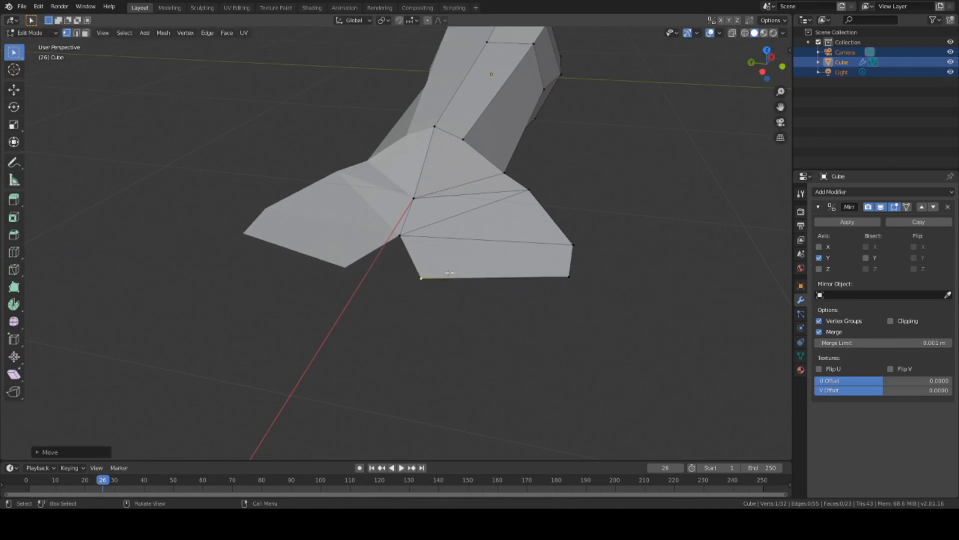
pyautogui.click(451, 273)
pyautogui.press('x')
pyautogui.click(459, 272)
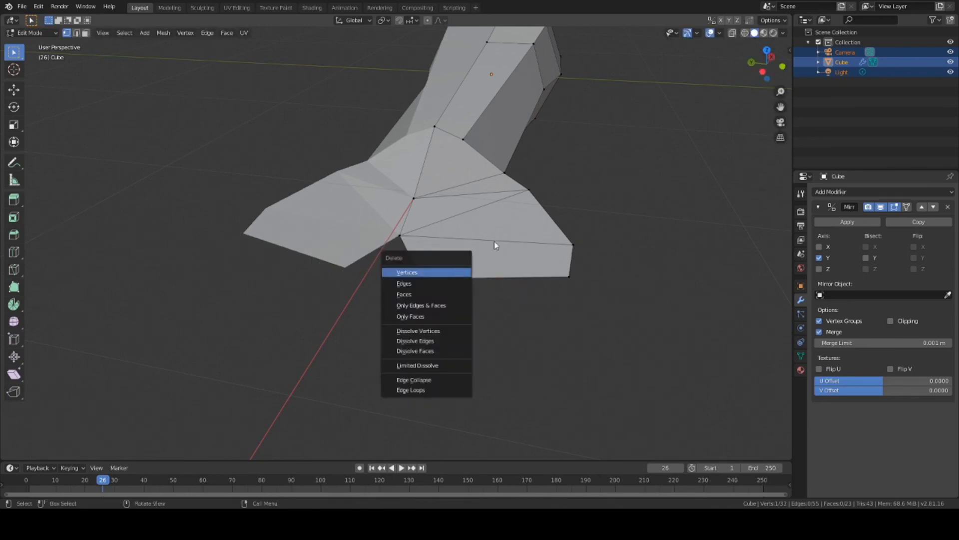
# Step: Tighten the fin's bottom edge by scaling its two end vertices along Y
pyautogui.click(424, 278)
pyautogui.keyDown('shift'); pyautogui.click(569, 277); pyautogui.keyUp('shift')
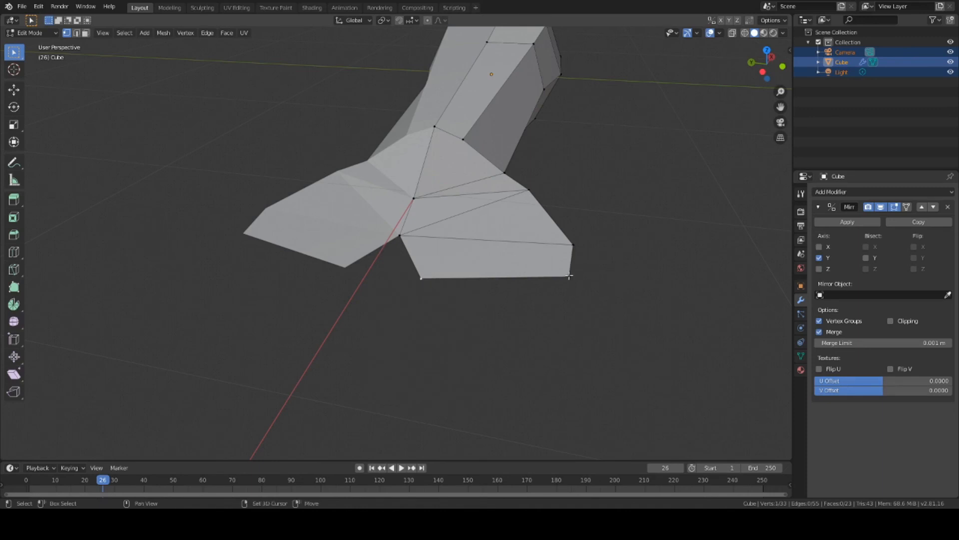
pyautogui.press('s')
pyautogui.press('y')
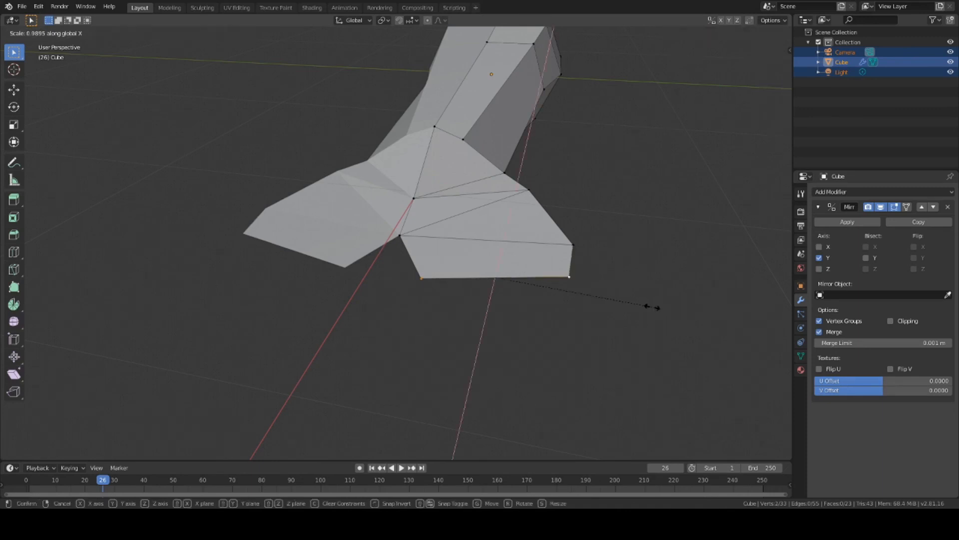
pyautogui.click(653, 309)
pyautogui.moveTo(514, 349); pyautogui.dragTo(335, 335, button='middle')
pyautogui.scroll(-4, 476, 397)
pyautogui.scroll(2, 430, 338)
pyautogui.scroll(-11, 334, 334)
pyautogui.press('F12')
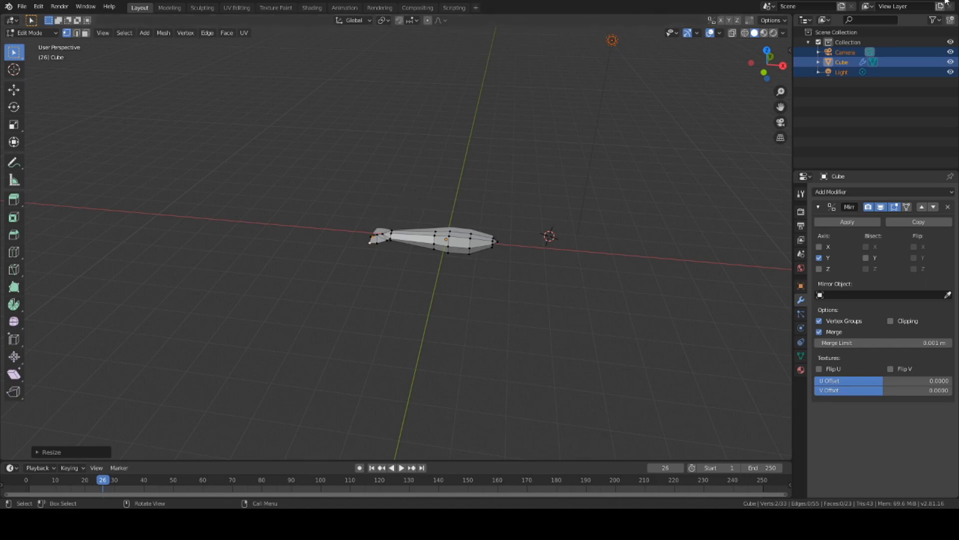
# Step: Loop-cut across the body near the tail, then edge-slide the new loop toward the middle
pyautogui.scroll(7, 428, 261)
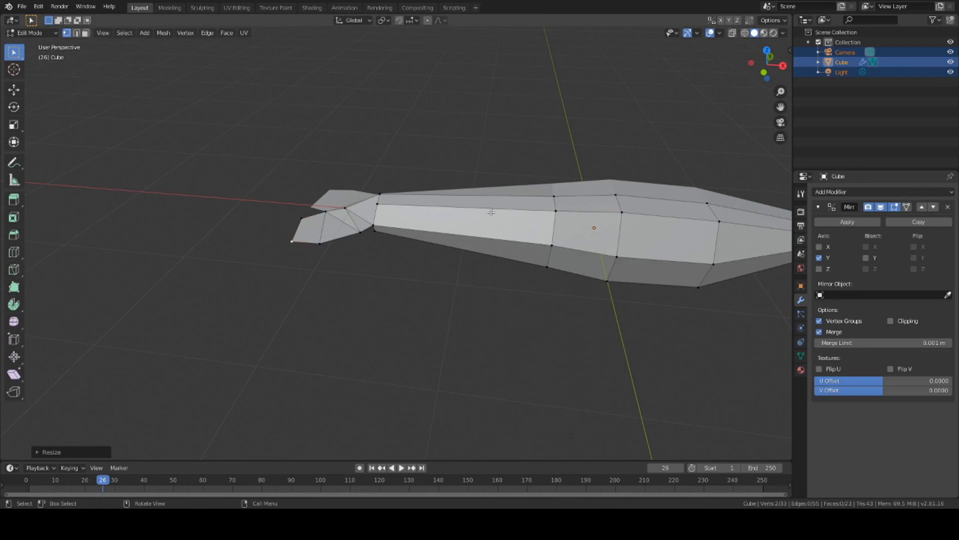
pyautogui.click(17, 254)
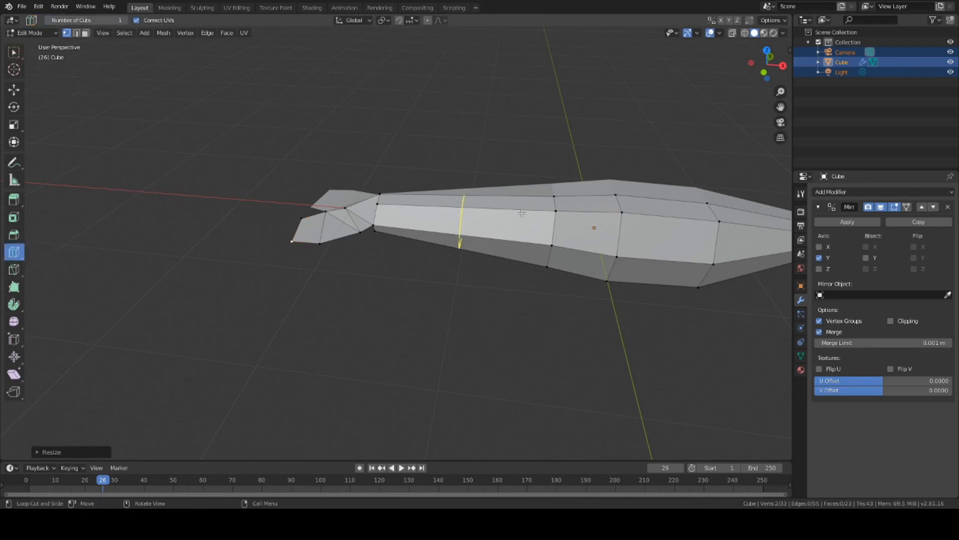
pyautogui.click(522, 213)
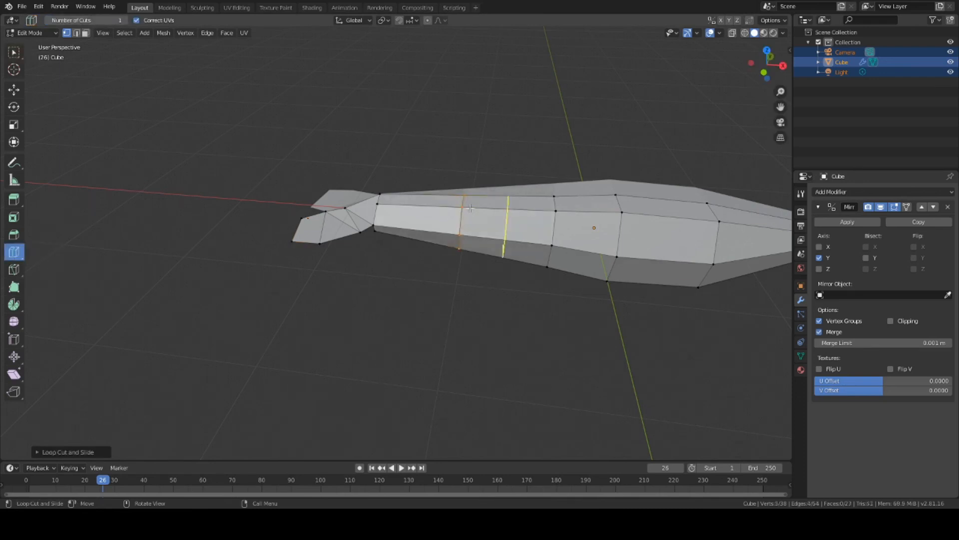
pyautogui.hotkey('shift', 'space')
pyautogui.click(371, 332)
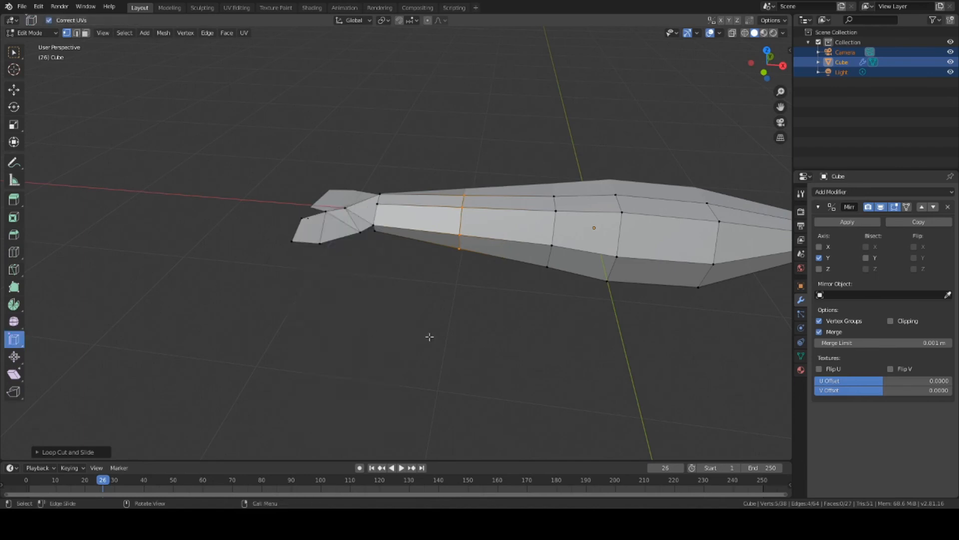
pyautogui.moveTo(455, 323); pyautogui.dragTo(503, 322)
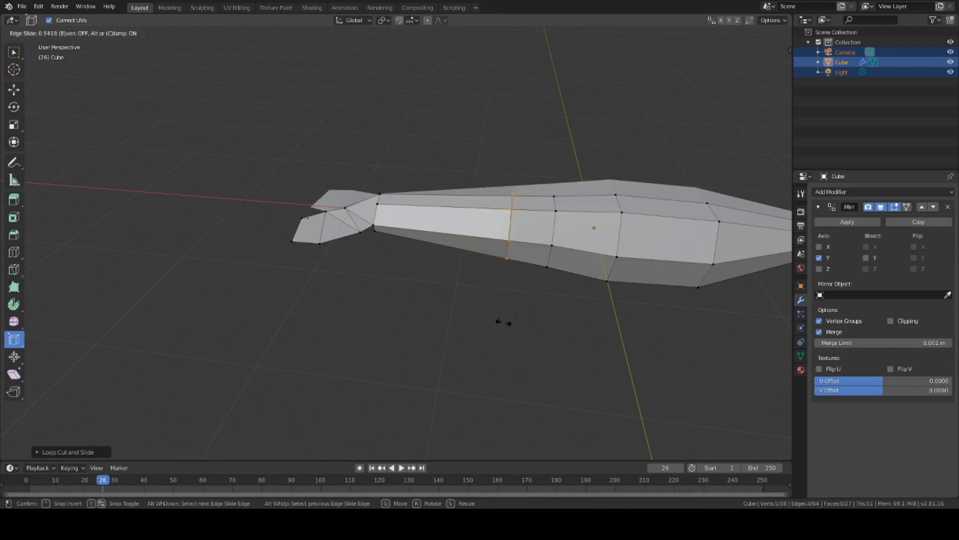
pyautogui.moveTo(504, 323); pyautogui.dragTo(503, 322)
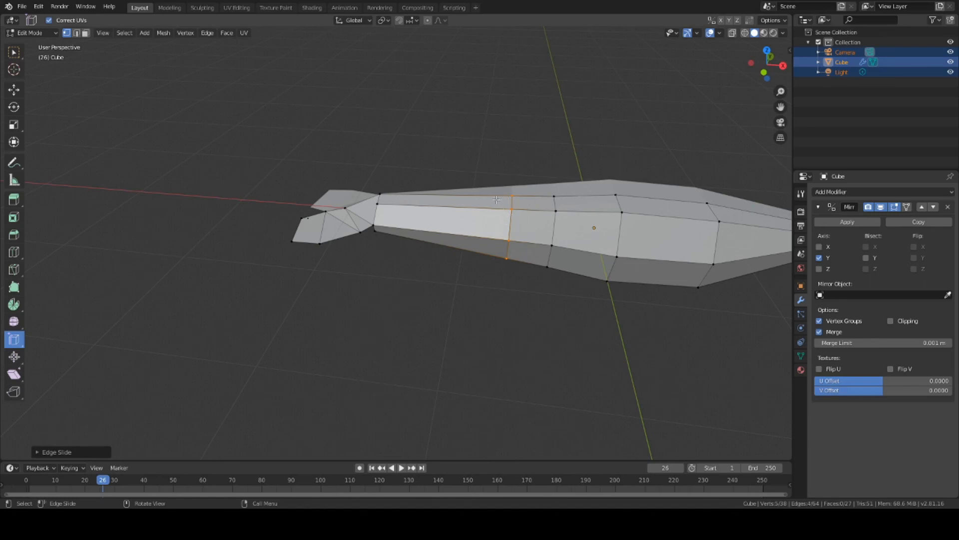
pyautogui.moveTo(484, 209); pyautogui.dragTo(480, 273, button='middle')
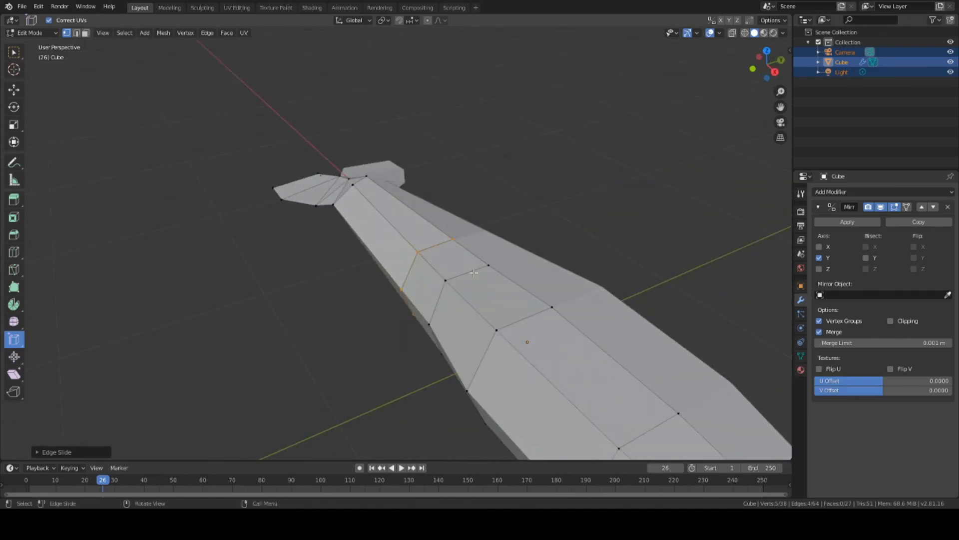
pyautogui.scroll(1, 465, 281)
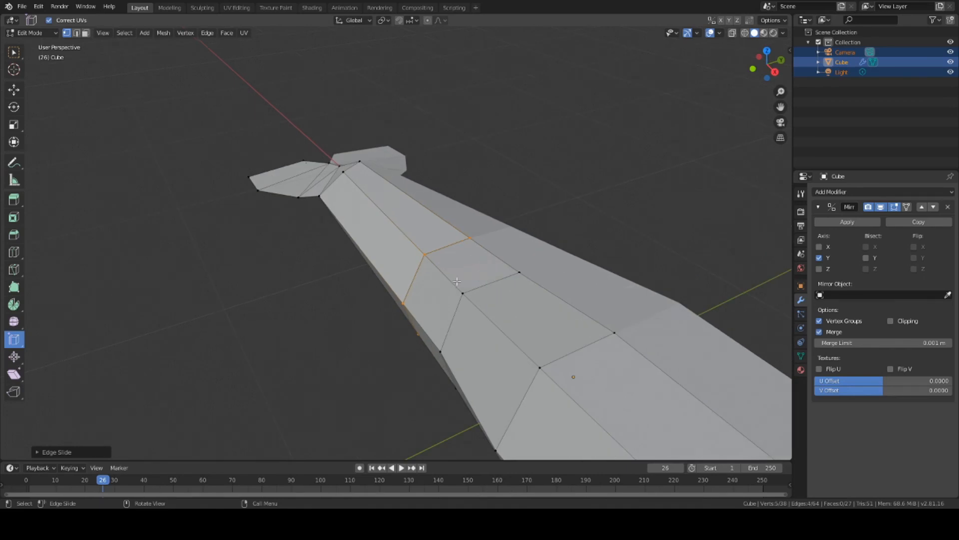
pyautogui.moveTo(452, 275); pyautogui.dragTo(558, 281, button='middle')
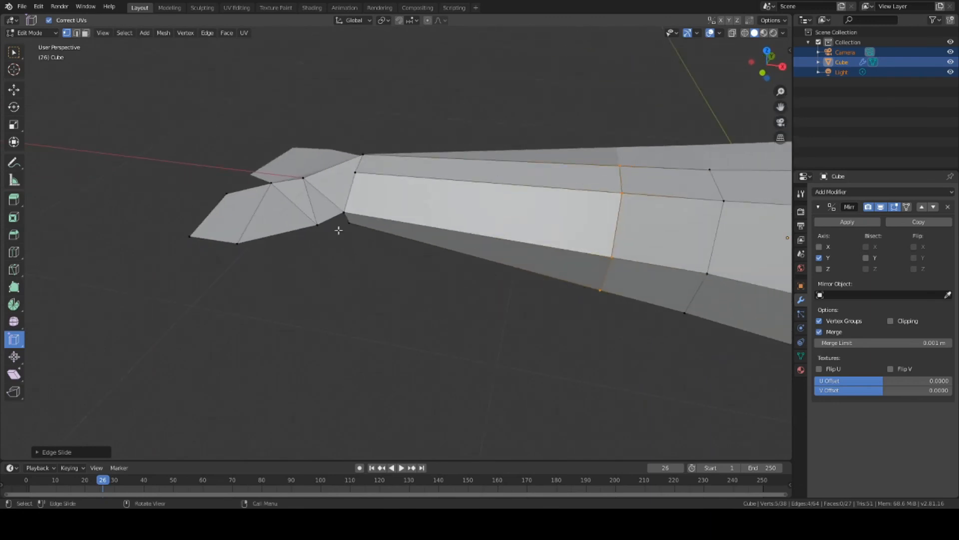
pyautogui.moveTo(351, 242); pyautogui.dragTo(412, 223, button='middle')
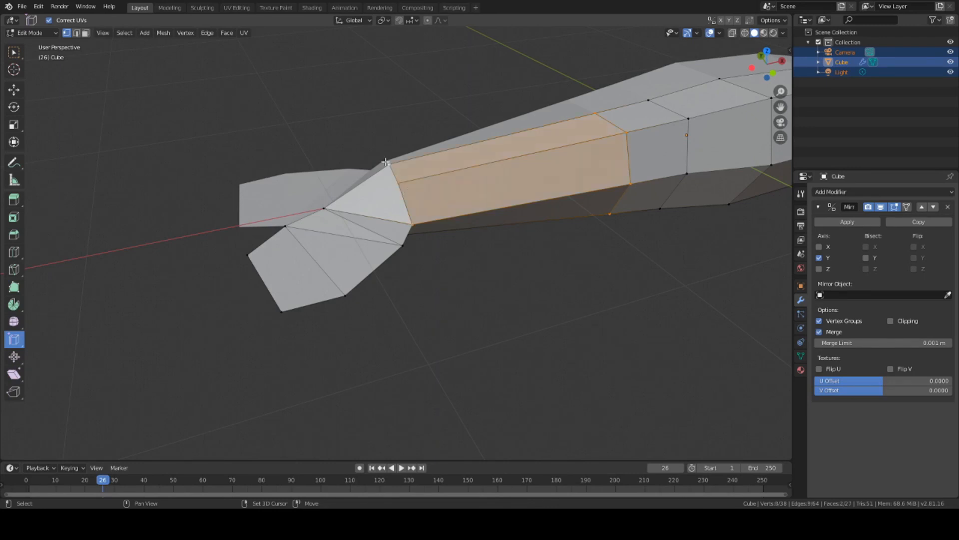
# Step: Clear the selection and pick a new vertex near the tail fins
pyautogui.hotkey('alt', 'a')
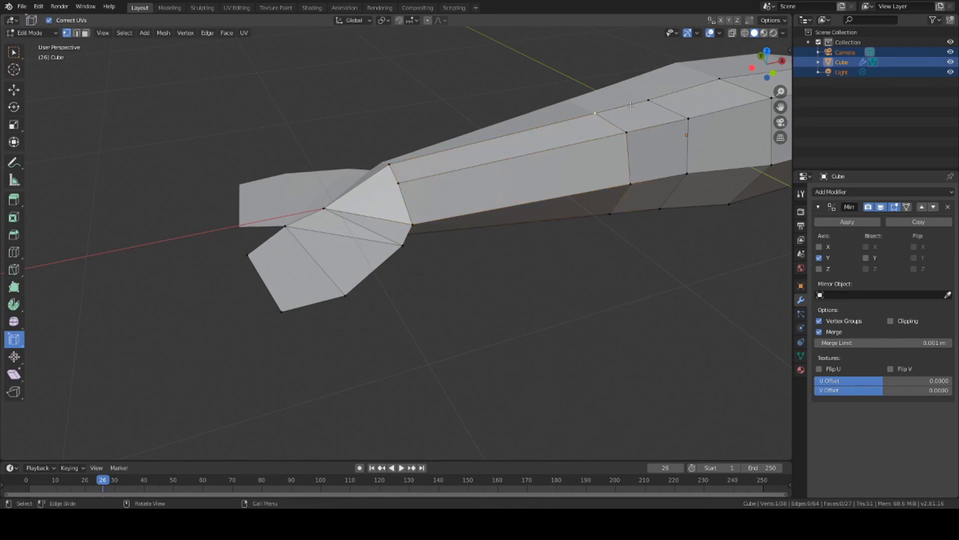
pyautogui.keyDown('shift'); pyautogui.click(648, 100); pyautogui.keyUp('shift')
pyautogui.moveTo(719, 82); pyautogui.dragTo(610, 169, button='middle')
pyautogui.moveTo(588, 129); pyautogui.dragTo(609, 105, button='middle')
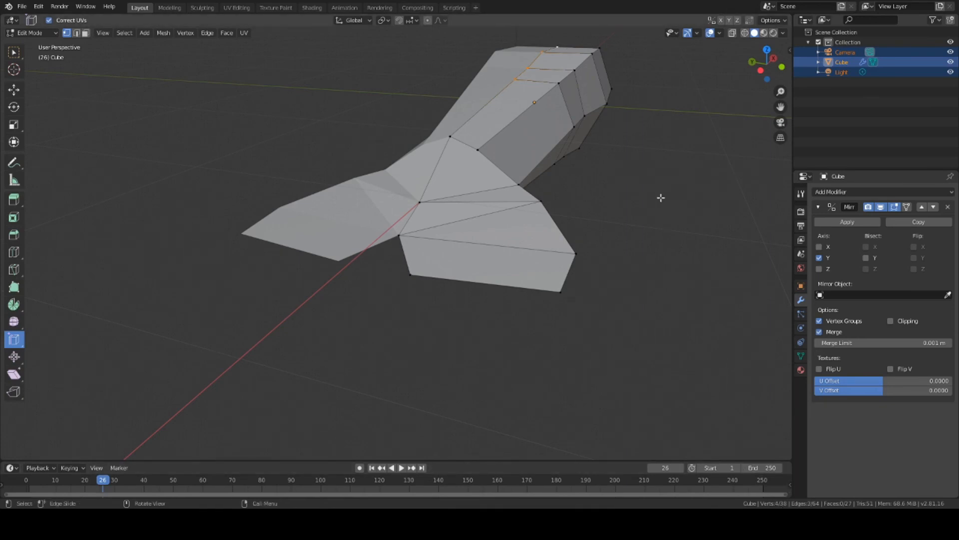
# Step: From below the mesh, add two underside vertices to the selection
pyautogui.moveTo(661, 198); pyautogui.dragTo(661, 160, button='middle')
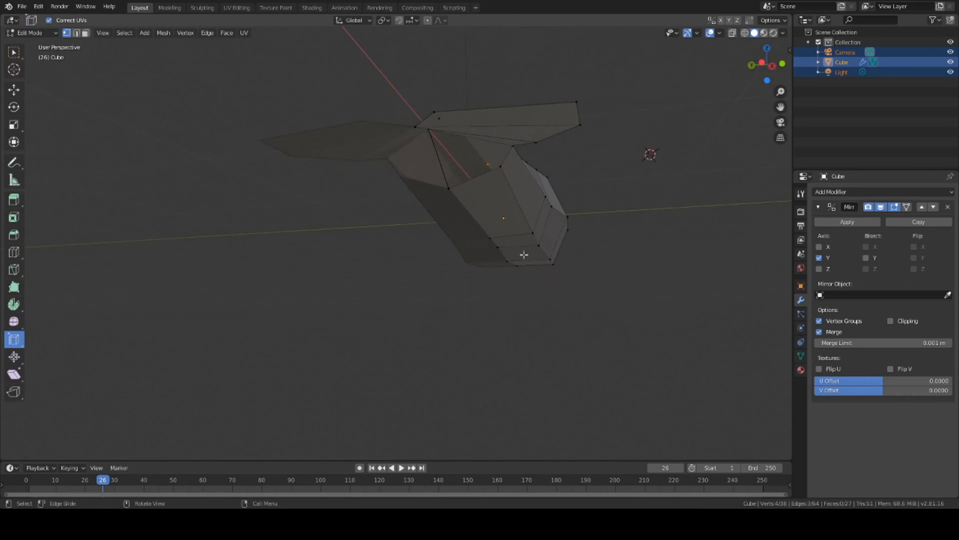
pyautogui.keyDown('shift'); pyautogui.click(448, 188); pyautogui.keyUp('shift')
pyautogui.keyDown('shift'); pyautogui.click(497, 249); pyautogui.keyUp('shift')
pyautogui.moveTo(533, 278)
pyautogui.mouseDown(button='middle')
pyautogui.moveTo(549, 272)
pyautogui.moveTo(533, 257)
pyautogui.moveTo(433, 253)
pyautogui.moveTo(456, 315)
pyautogui.moveTo(573, 283)
pyautogui.moveTo(578, 290)
pyautogui.moveTo(499, 289)
pyautogui.moveTo(568, 285)
pyautogui.moveTo(537, 275)
pyautogui.mouseUp(button='middle')
# Step: Scale the selected underside vertices about 1.23 along Z to deepen the belly
pyautogui.press('s')
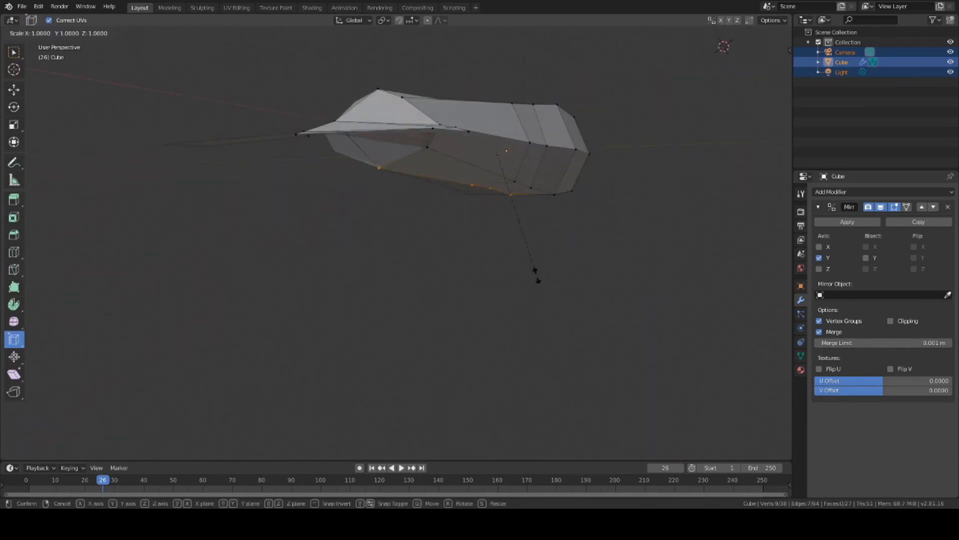
pyautogui.press('z')
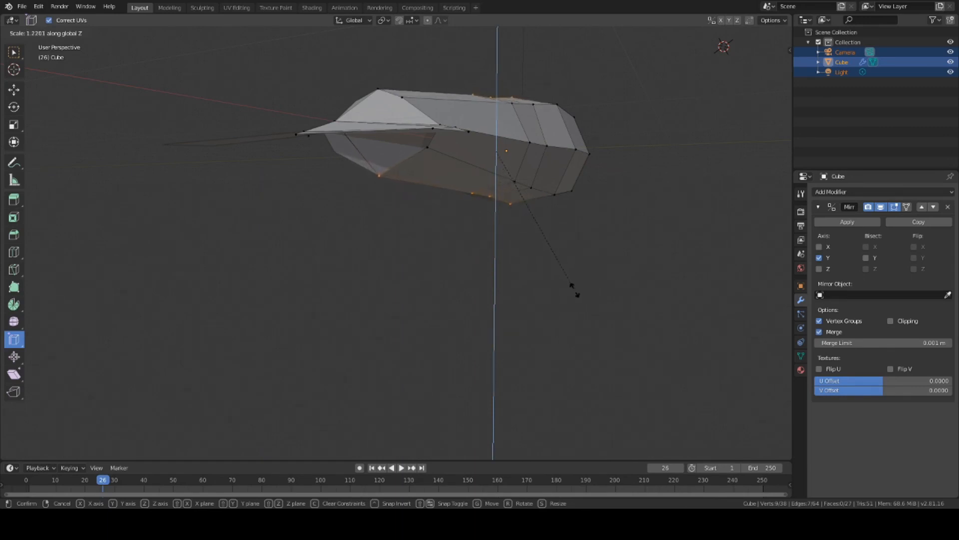
pyautogui.click(574, 290)
pyautogui.moveTo(600, 278); pyautogui.dragTo(415, 270, button='middle')
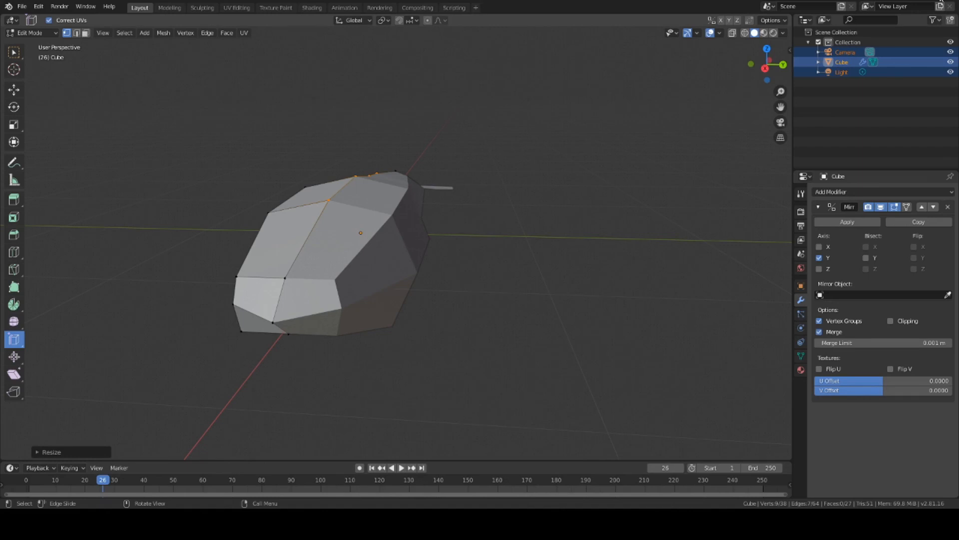
# Step: Select one tail-fin vertex and move it slightly along Z, about -0.02 m
pyautogui.moveTo(449, 210); pyautogui.dragTo(602, 228, button='middle')
pyautogui.click(379, 193)
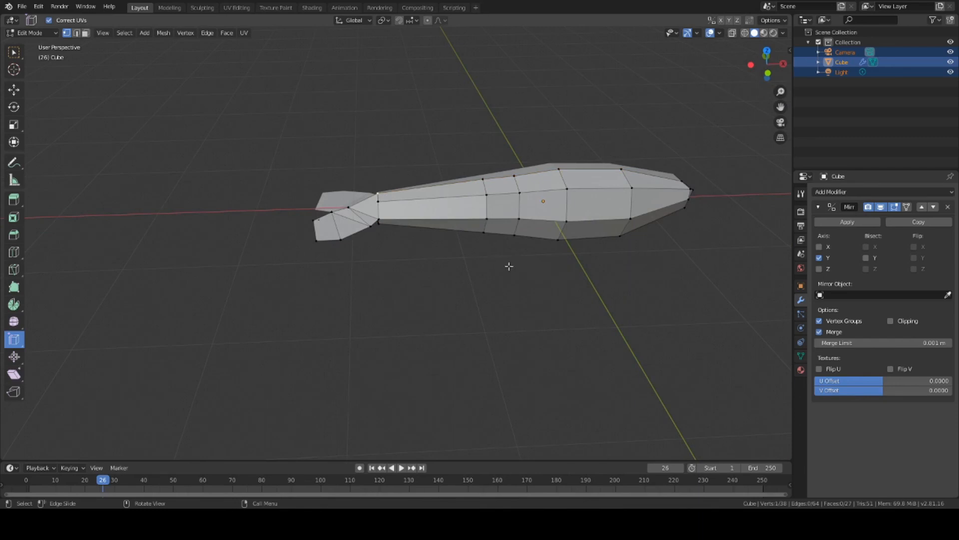
pyautogui.moveTo(509, 266); pyautogui.dragTo(522, 205, button='middle')
pyautogui.press('g')
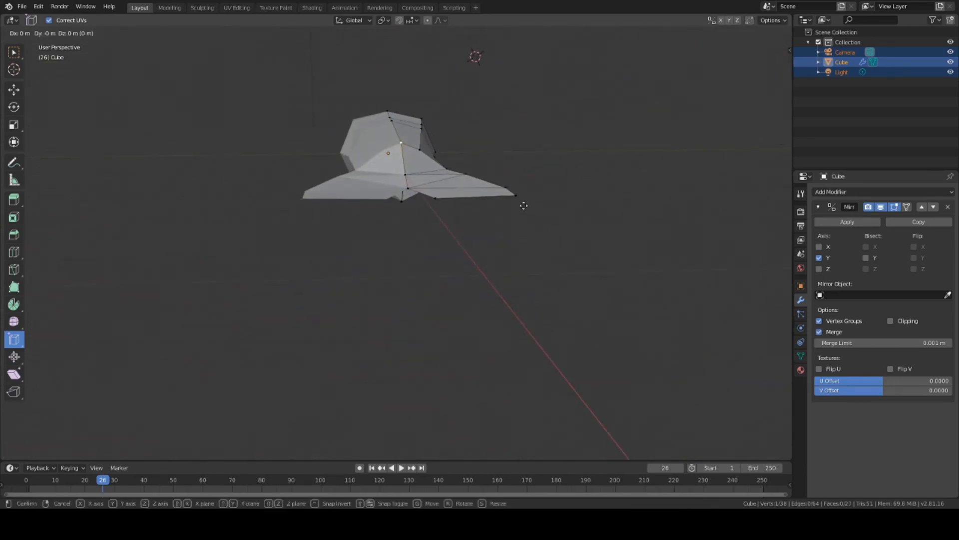
pyautogui.press('z')
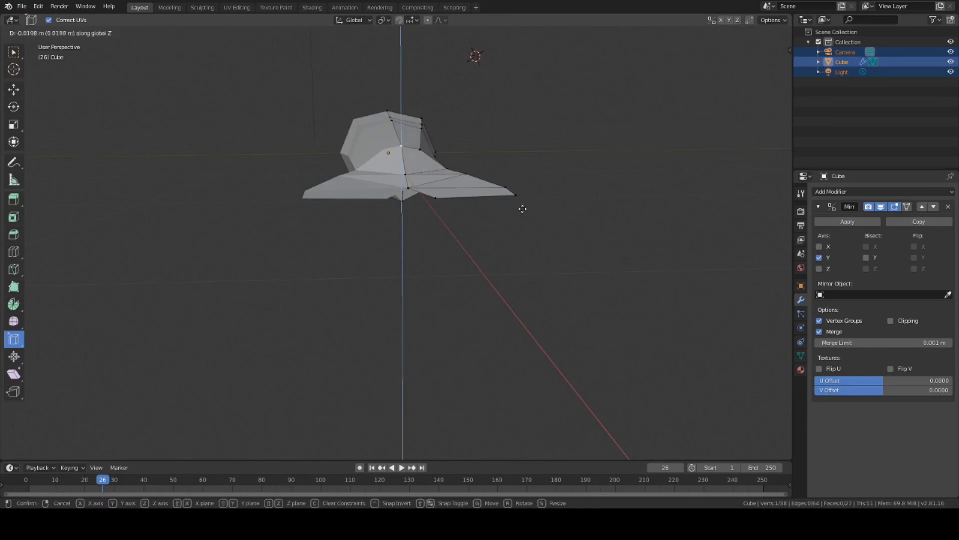
pyautogui.click(522, 206)
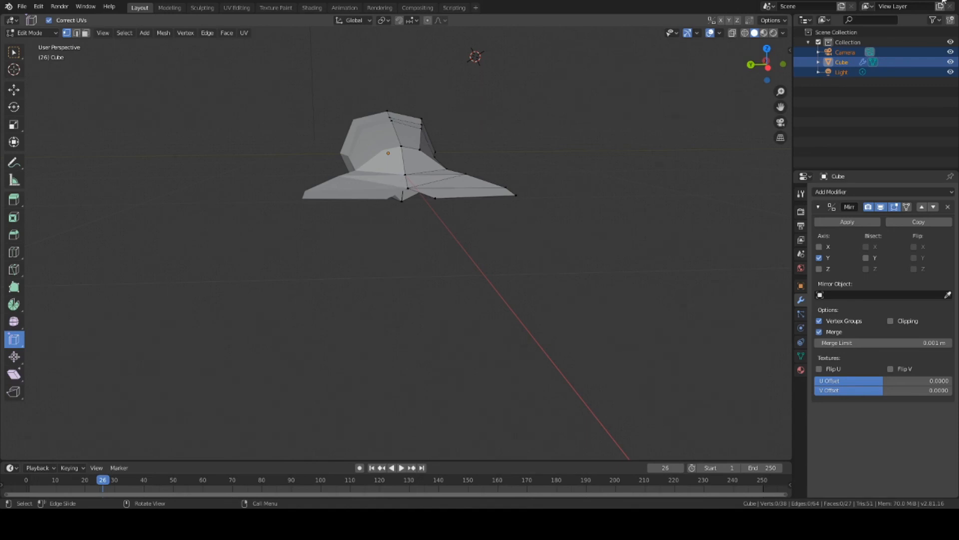
# Step: Pull the fin's outer corner vertex inward and nudge its right-side vertex
pyautogui.scroll(3, 603, 193)
pyautogui.moveTo(604, 176); pyautogui.dragTo(575, 196, button='middle')
pyautogui.click(481, 296)
pyautogui.press('g')
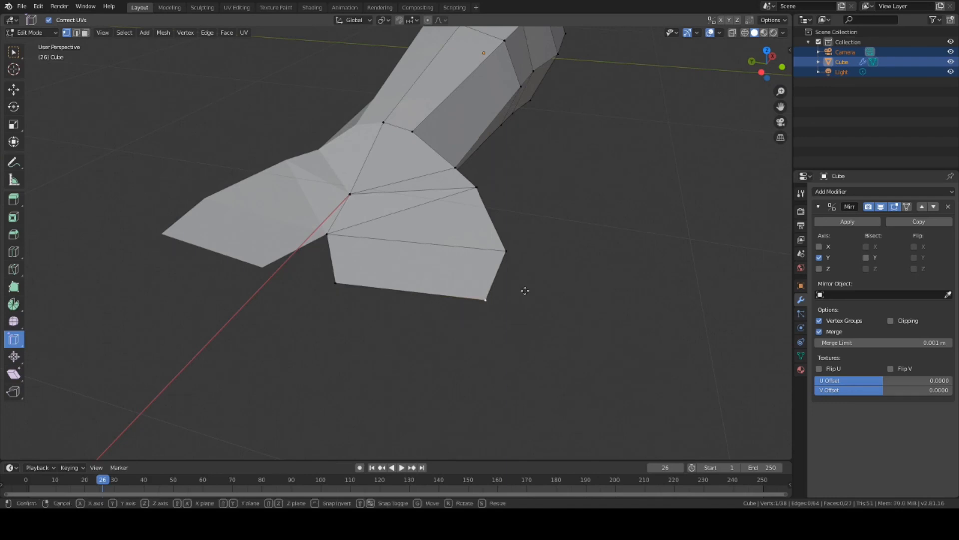
pyautogui.click(499, 290)
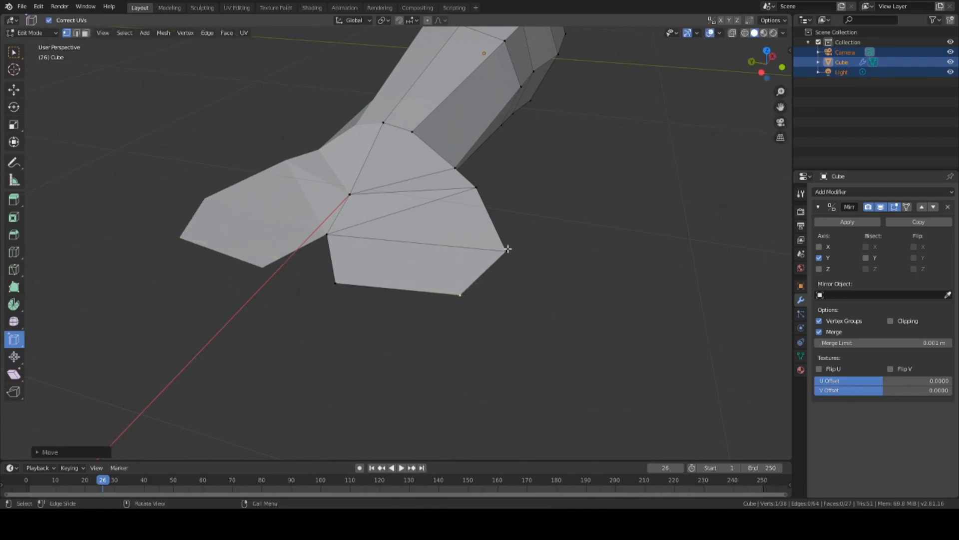
pyautogui.click(508, 250)
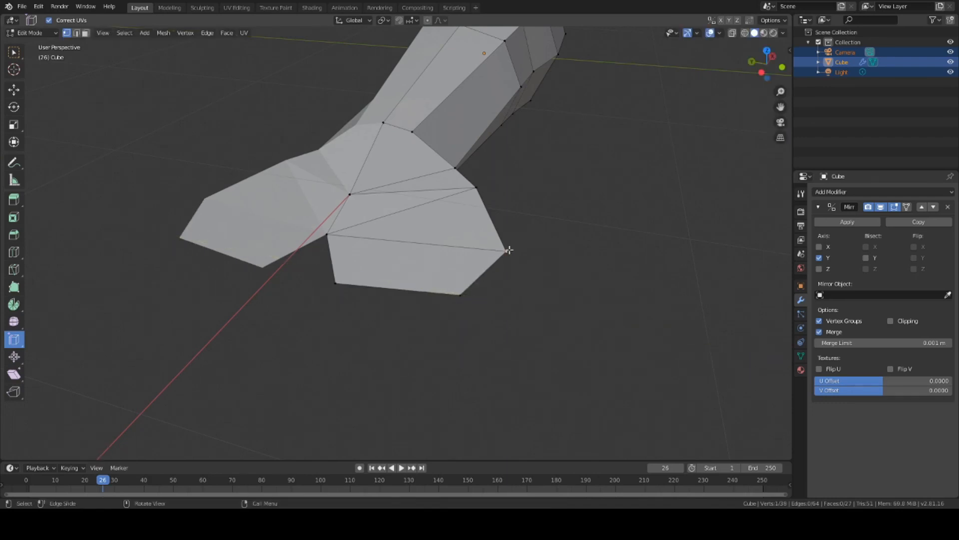
pyautogui.press('g')
pyautogui.click(501, 248)
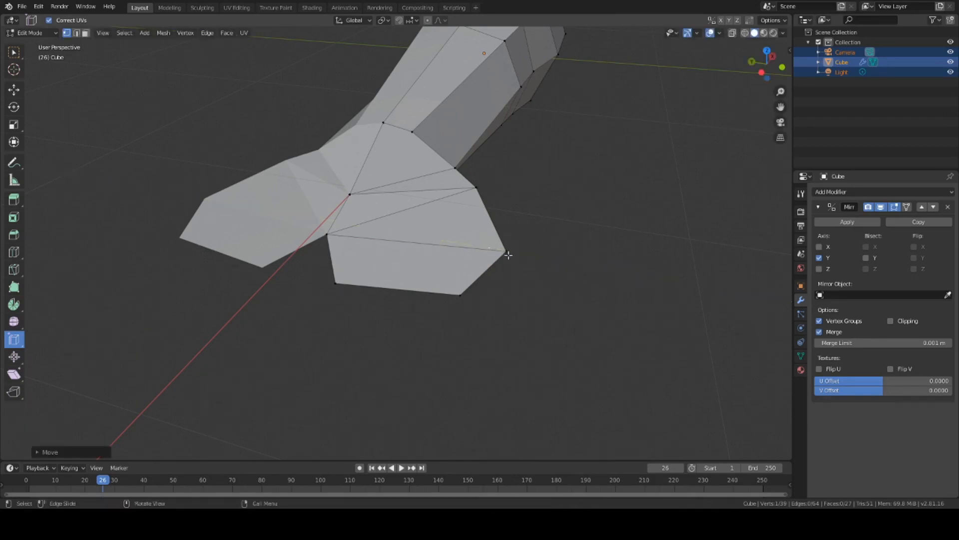
# Step: Undo an accidental fin-tip extrusion, then lower a tail vertex about 0.063 m
pyautogui.click(506, 250)
pyautogui.press('e')
pyautogui.moveTo(509, 240); pyautogui.dragTo(444, 175, button='middle')
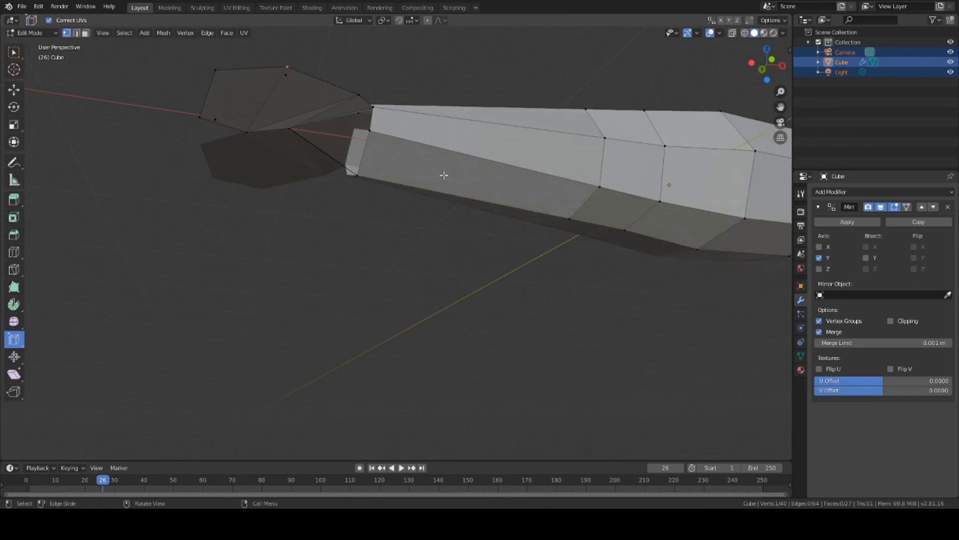
pyautogui.hotkey('ctrl', 'z')
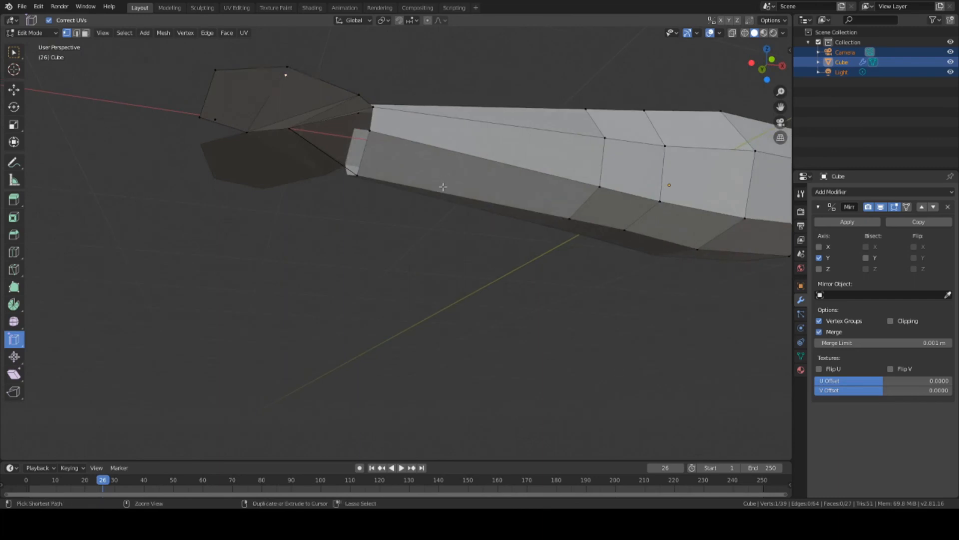
pyautogui.moveTo(443, 187); pyautogui.dragTo(510, 210, button='middle')
pyautogui.moveTo(480, 140); pyautogui.dragTo(517, 182, button='middle')
pyautogui.press('g')
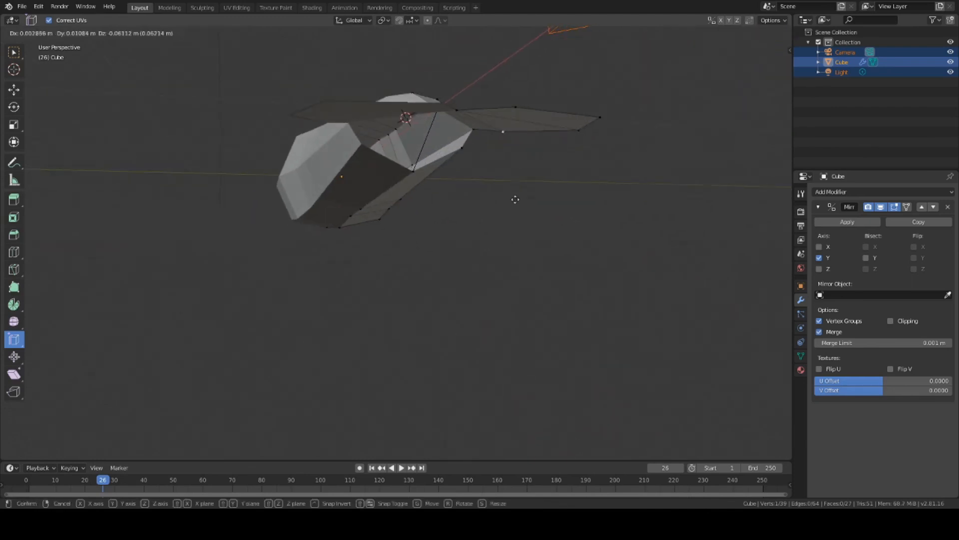
pyautogui.click(492, 260)
pyautogui.moveTo(504, 227); pyautogui.dragTo(502, 273, button='middle')
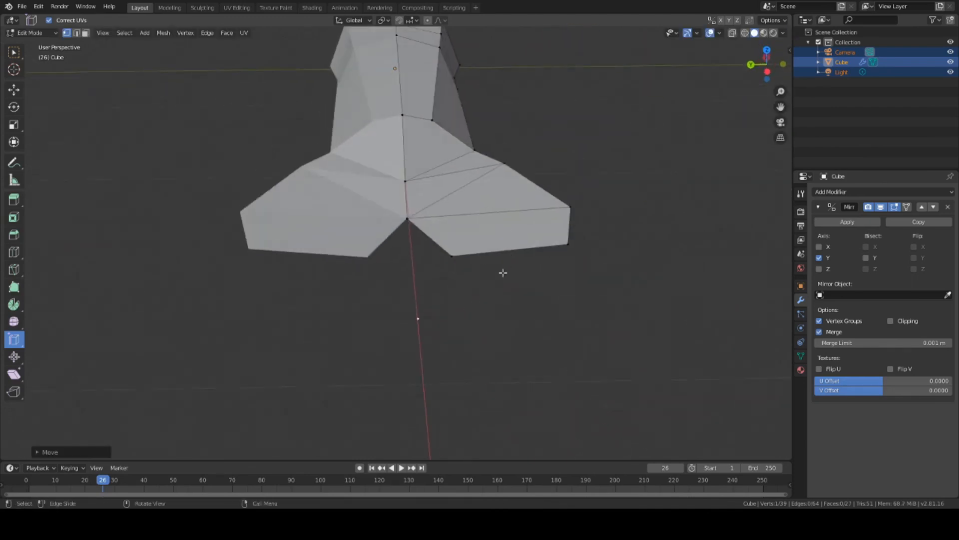
# Step: Delete the stray vertex below the tail, leaving the mesh at 38 vertices
pyautogui.press('x')
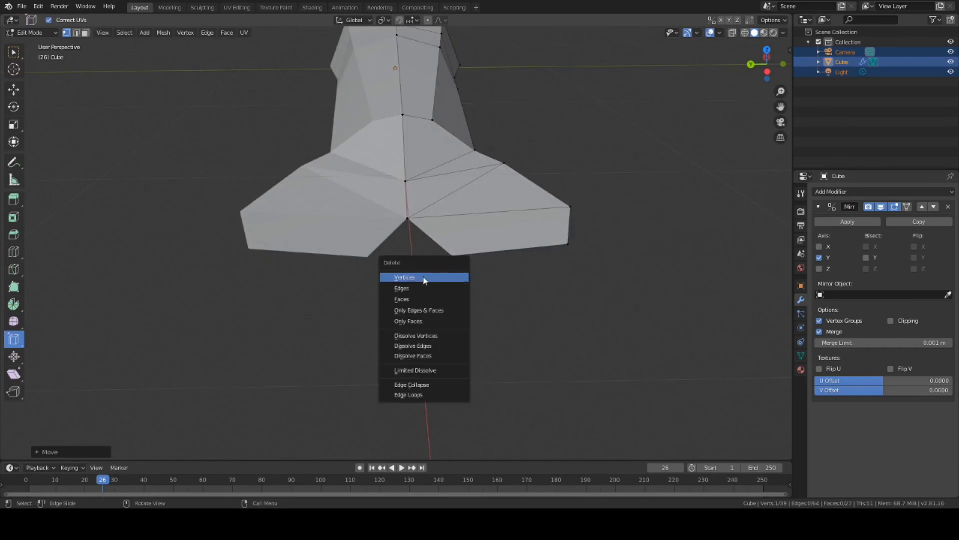
pyautogui.click(434, 282)
pyautogui.moveTo(434, 282); pyautogui.dragTo(486, 263, button='middle')
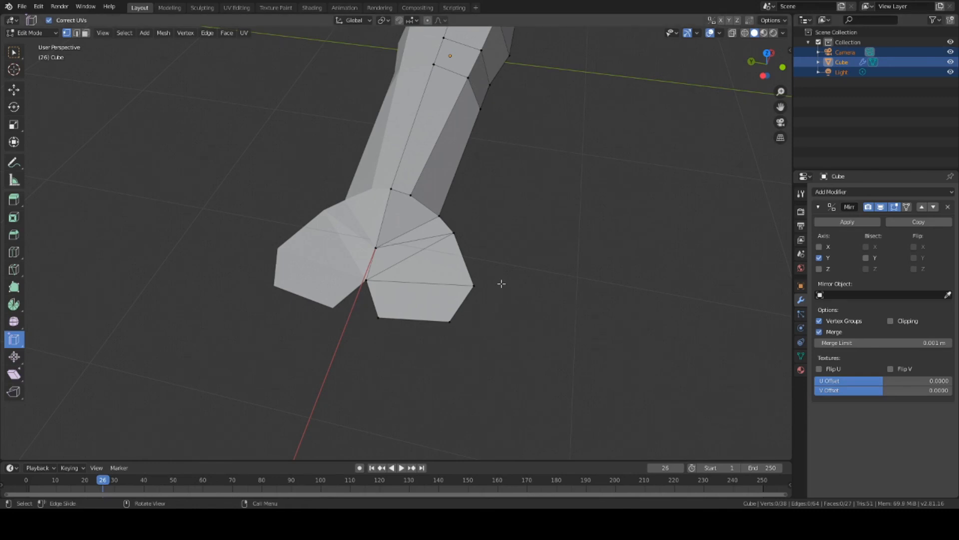
pyautogui.moveTo(502, 283); pyautogui.dragTo(477, 265, button='middle')
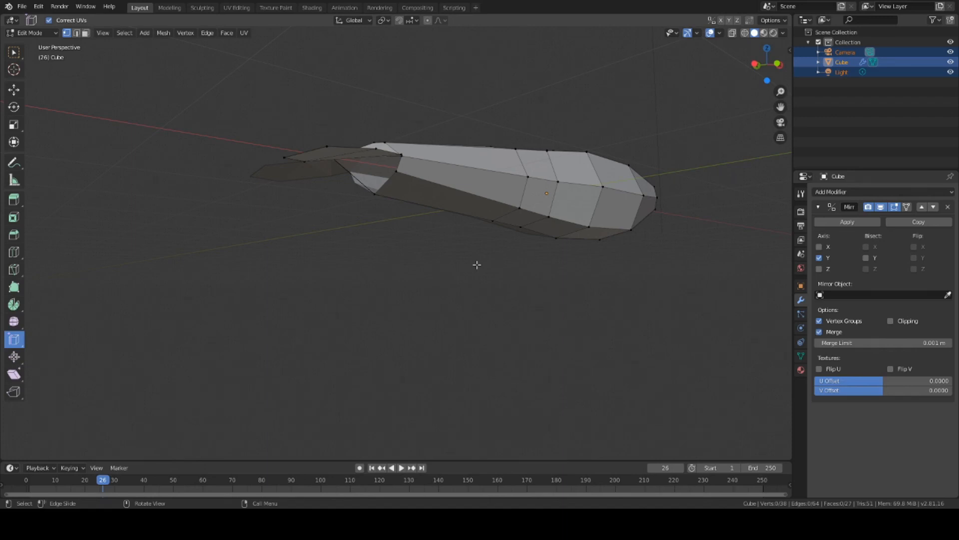
# Step: Adjust the four tail-joint vertices and fill them with a quad, bringing the mesh to 29 faces
pyautogui.moveTo(514, 235); pyautogui.dragTo(418, 198, button='middle')
pyautogui.moveTo(387, 163); pyautogui.dragTo(364, 158, button='middle')
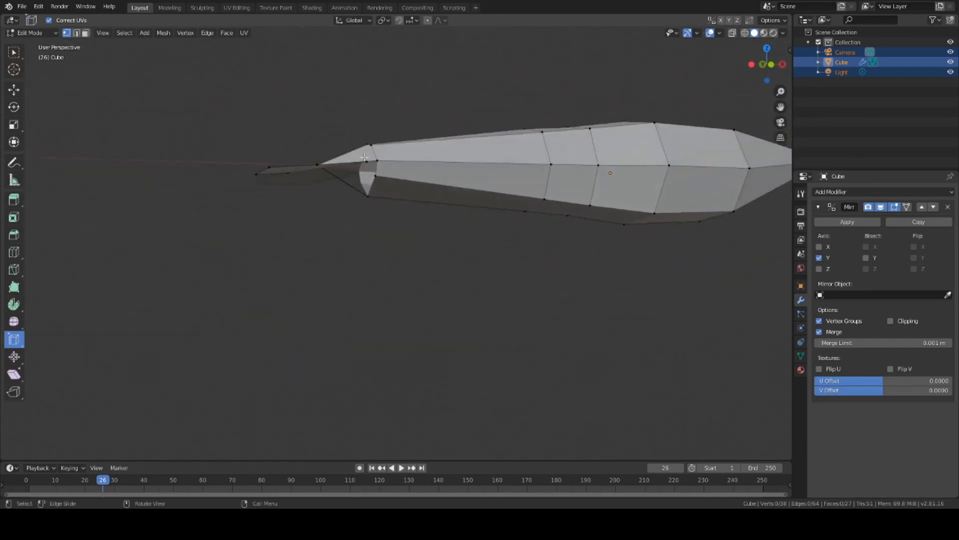
pyautogui.moveTo(408, 223); pyautogui.dragTo(450, 159, button='middle')
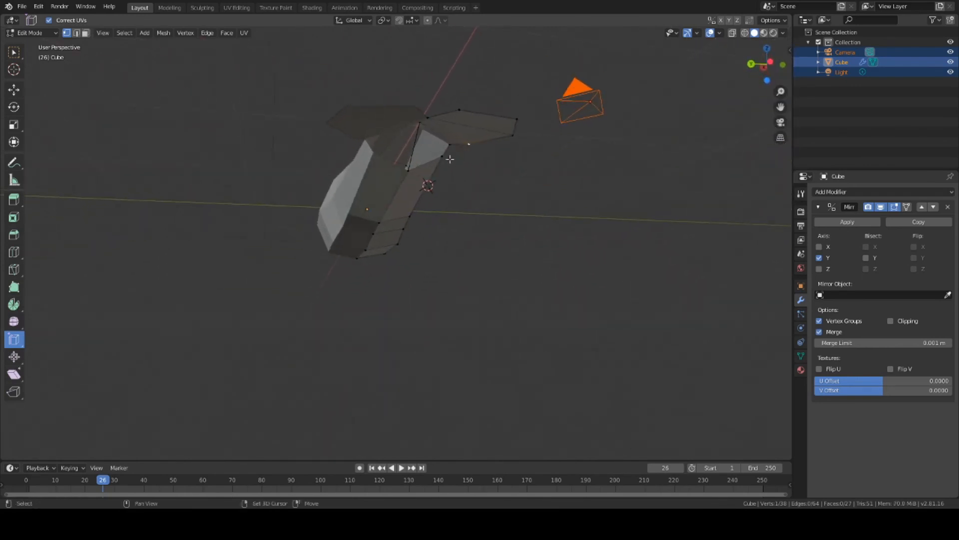
pyautogui.moveTo(514, 178); pyautogui.dragTo(427, 174, button='middle')
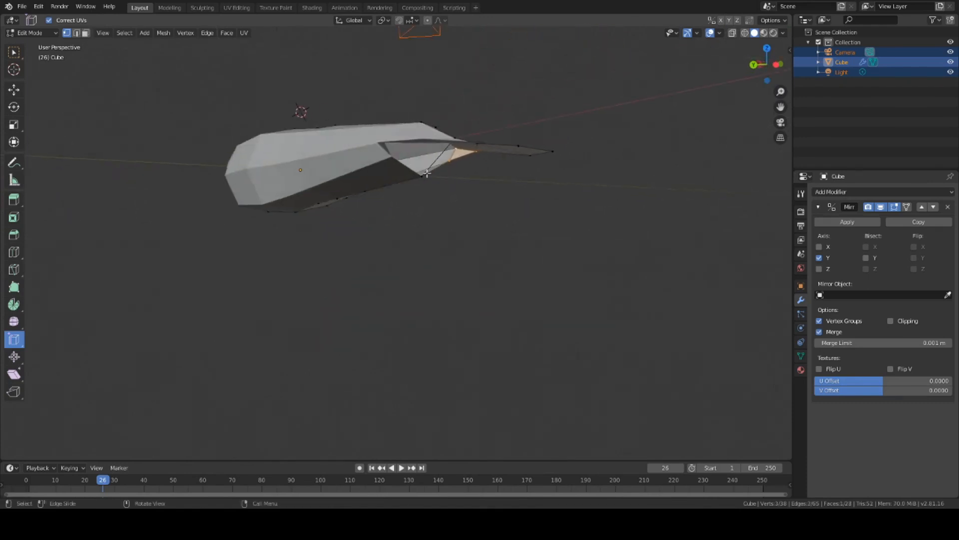
pyautogui.keyDown('shift'); pyautogui.click(454, 149); pyautogui.keyUp('shift')
pyautogui.keyDown('shift'); pyautogui.moveTo(521, 201); pyautogui.dragTo(495, 130, button='middle'); pyautogui.keyUp('shift')
pyautogui.keyDown('shift'); pyautogui.click(489, 139); pyautogui.keyUp('shift')
pyautogui.press('f')
pyautogui.click(381, 169)
pyautogui.moveTo(381, 169); pyautogui.dragTo(480, 200, button='middle')
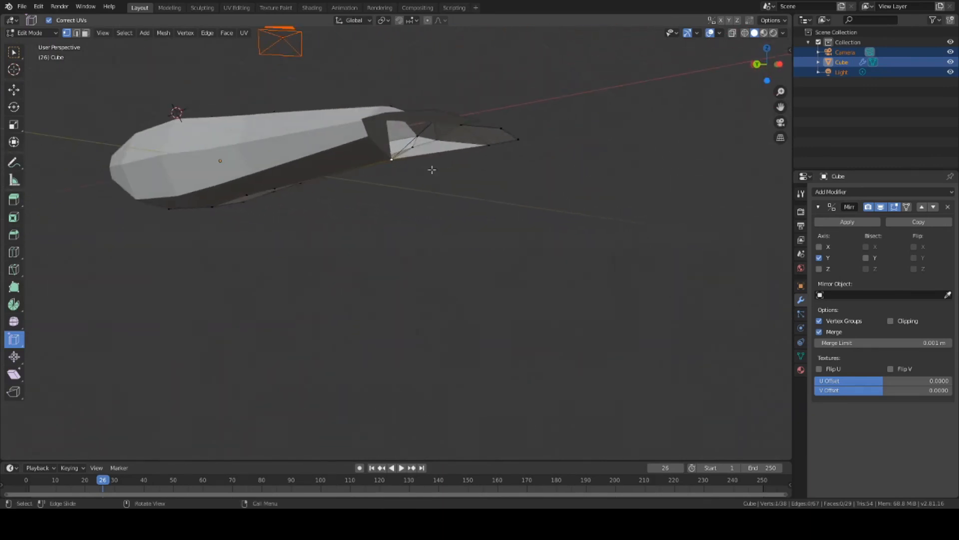
pyautogui.moveTo(388, 195); pyautogui.dragTo(332, 164, button='middle')
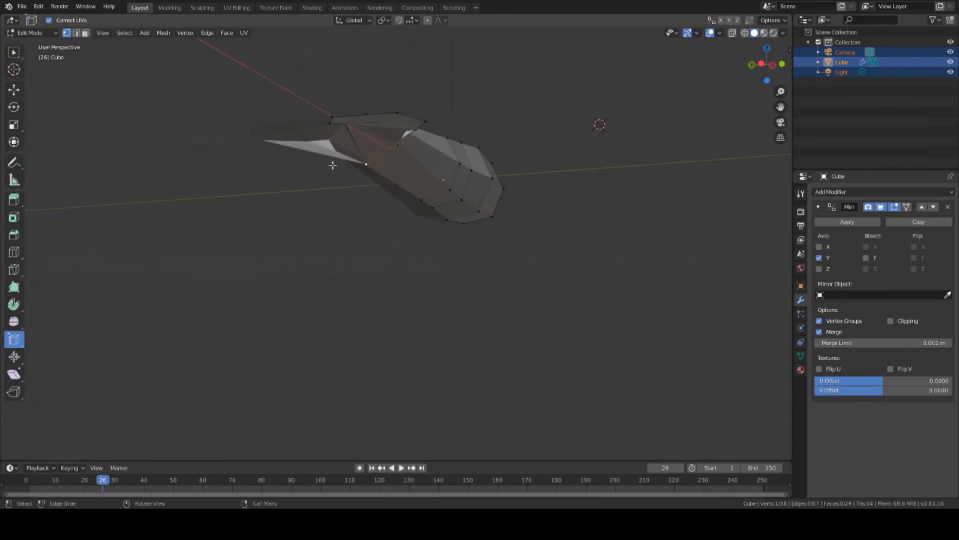
# Step: Delete the unwanted edge near the tail in Edge select mode
pyautogui.click(77, 33)
pyautogui.click(354, 143)
pyautogui.press('x')
pyautogui.click(336, 155)
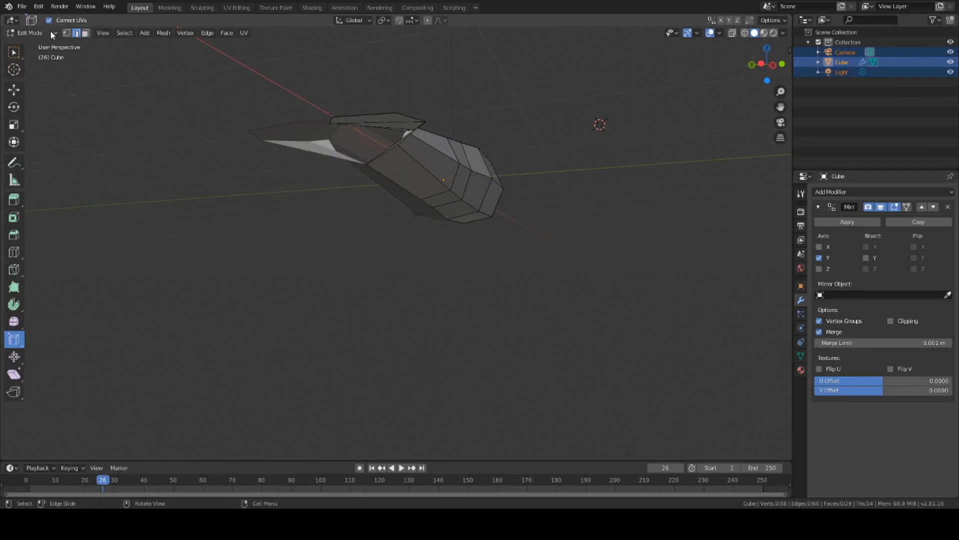
pyautogui.click(67, 33)
# Step: Select three tail vertices in Vertex mode and fill a triangular face between them
pyautogui.moveTo(333, 135); pyautogui.dragTo(327, 177, button='middle')
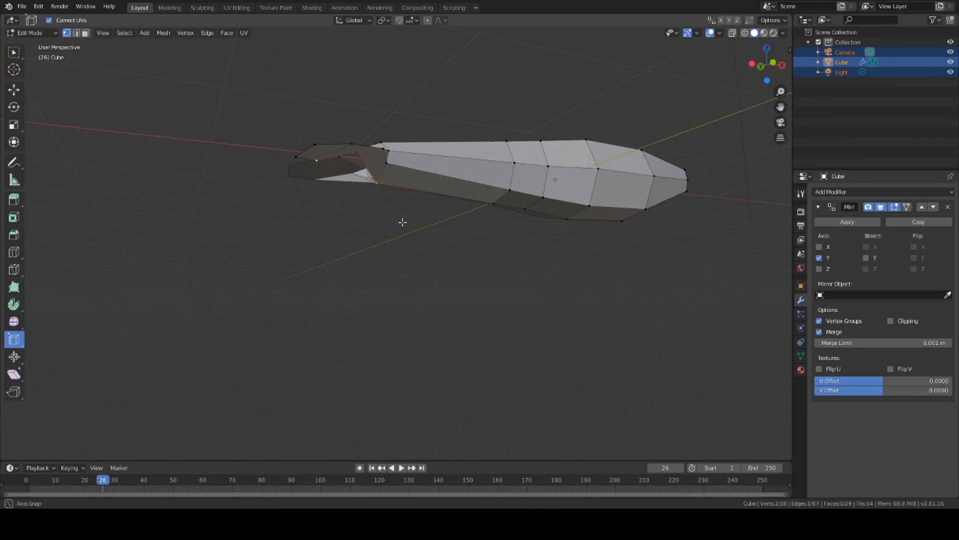
pyautogui.moveTo(403, 220); pyautogui.dragTo(439, 131, button='middle')
pyautogui.keyDown('shift'); pyautogui.click(383, 126); pyautogui.keyUp('shift')
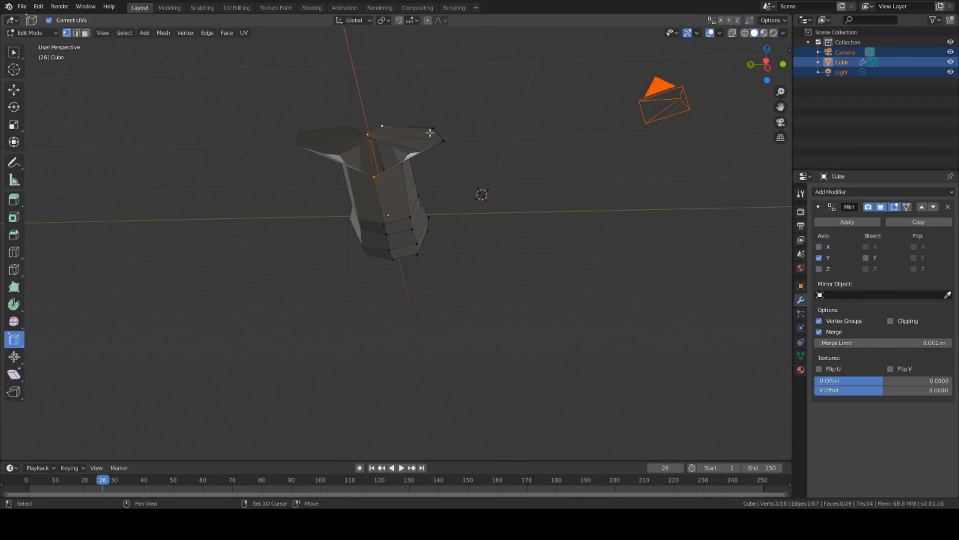
pyautogui.keyDown('shift'); pyautogui.click(433, 129); pyautogui.keyUp('shift')
pyautogui.moveTo(441, 142); pyautogui.dragTo(311, 183, button='middle')
pyautogui.keyDown('shift'); pyautogui.click(303, 168); pyautogui.keyUp('shift')
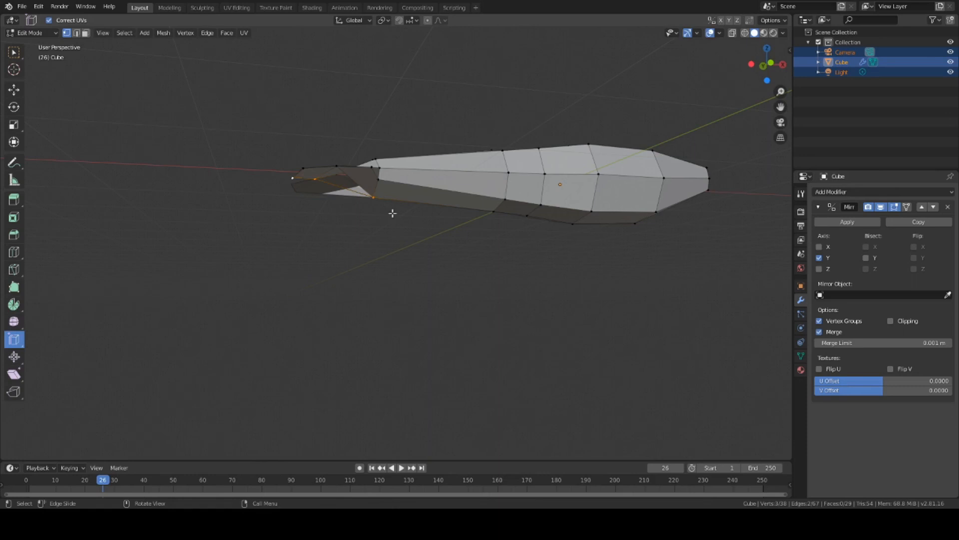
pyautogui.keyDown('shift'); pyautogui.click(316, 180); pyautogui.keyUp('shift')
pyautogui.moveTo(396, 217)
pyautogui.mouseDown(button='middle')
pyautogui.moveTo(529, 232)
pyautogui.moveTo(439, 247)
pyautogui.moveTo(489, 223)
pyautogui.moveTo(386, 221)
pyautogui.moveTo(401, 222)
pyautogui.moveTo(375, 193)
pyautogui.moveTo(394, 217)
pyautogui.moveTo(383, 230)
pyautogui.mouseUp(button='middle')
pyautogui.press('f')
# Step: Swap the left-tip vertex for the next tail vertex and fill a triangular face
pyautogui.keyDown('shift'); pyautogui.click(289, 174); pyautogui.keyUp('shift')
pyautogui.keyDown('shift'); pyautogui.click(342, 163); pyautogui.keyUp('shift')
pyautogui.press('f')
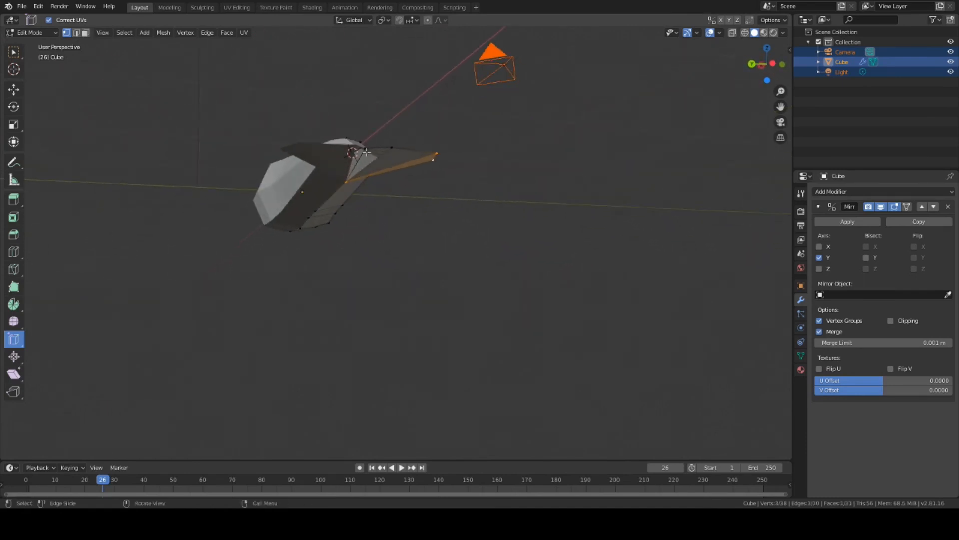
# Step: Select the fin-tip vertex and its neighbouring vertex, then fill another triangular face
pyautogui.moveTo(444, 182); pyautogui.dragTo(524, 166, button='middle')
pyautogui.keyDown('shift'); pyautogui.click(378, 155); pyautogui.keyUp('shift')
pyautogui.moveTo(376, 118); pyautogui.dragTo(428, 112, button='middle')
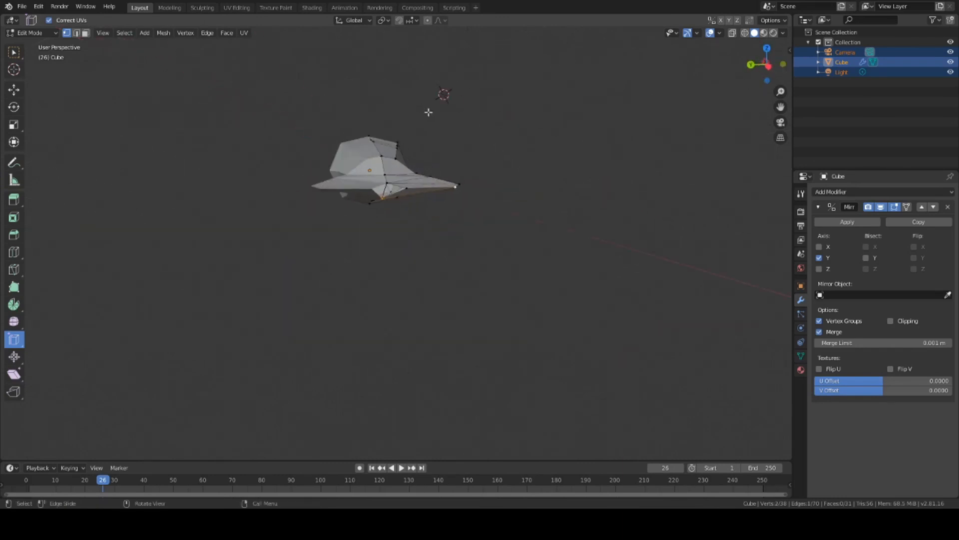
pyautogui.keyDown('shift'); pyautogui.click(457, 187); pyautogui.keyUp('shift')
pyautogui.keyDown('shift'); pyautogui.click(406, 188); pyautogui.keyUp('shift')
pyautogui.keyDown('shift'); pyautogui.click(453, 189); pyautogui.keyUp('shift')
pyautogui.moveTo(456, 189); pyautogui.dragTo(427, 239, button='middle')
pyautogui.press('f')
pyautogui.moveTo(378, 222); pyautogui.dragTo(409, 239, button='middle')
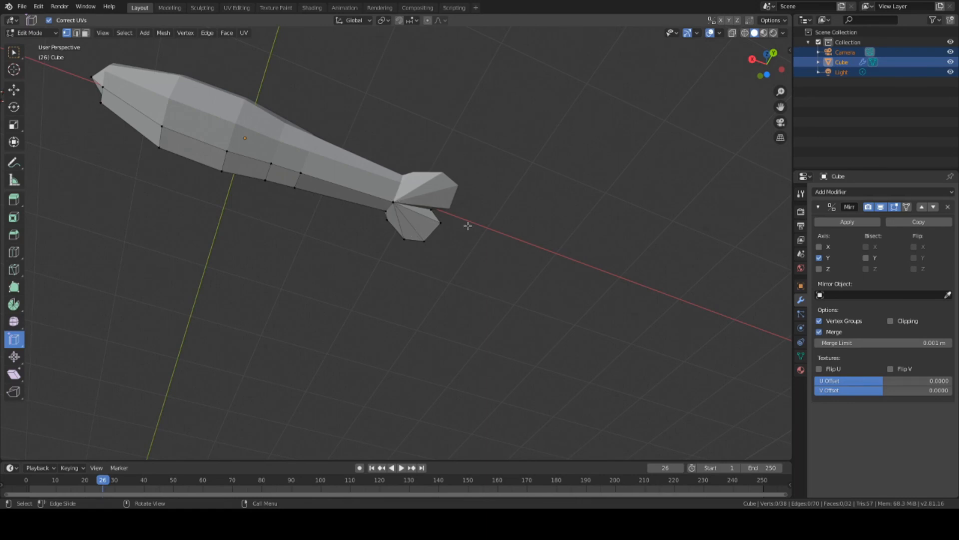
# Step: Lower the top vertex at the body-tail joint about 0.0037 m along global Z
pyautogui.moveTo(468, 226); pyautogui.dragTo(516, 208, button='middle')
pyautogui.scroll(2, 447, 215)
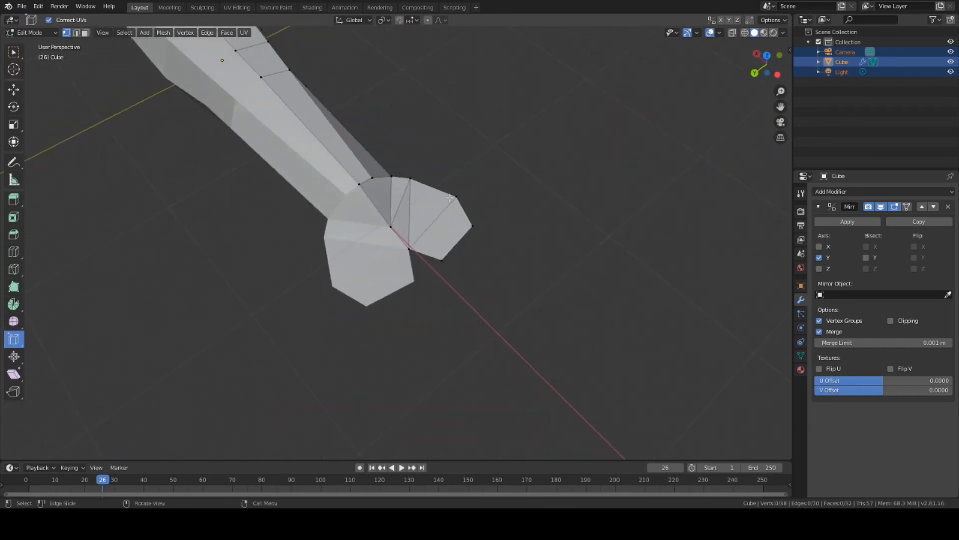
pyautogui.moveTo(449, 198); pyautogui.dragTo(411, 181, button='middle')
pyautogui.click(414, 138)
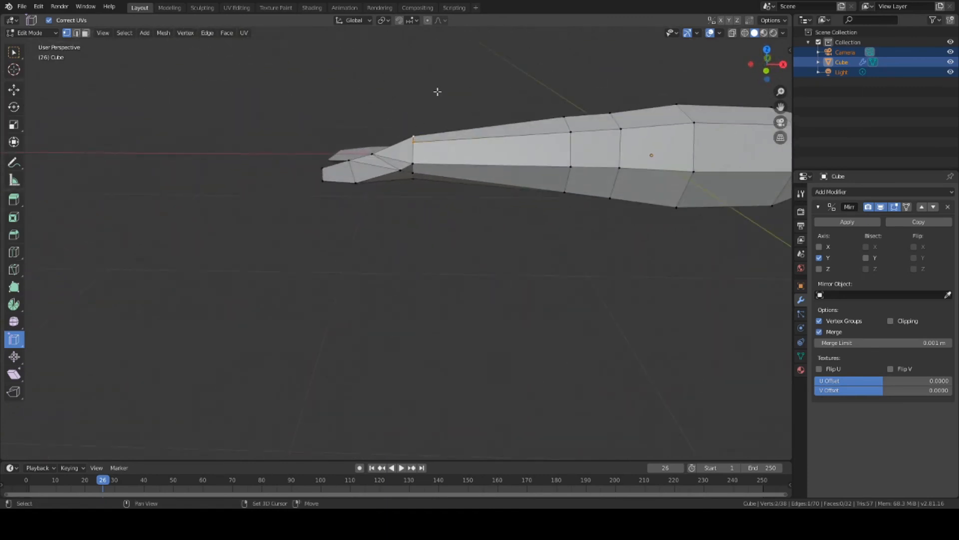
pyautogui.moveTo(437, 92); pyautogui.dragTo(497, 85, button='middle')
pyautogui.press('g')
pyautogui.press('z')
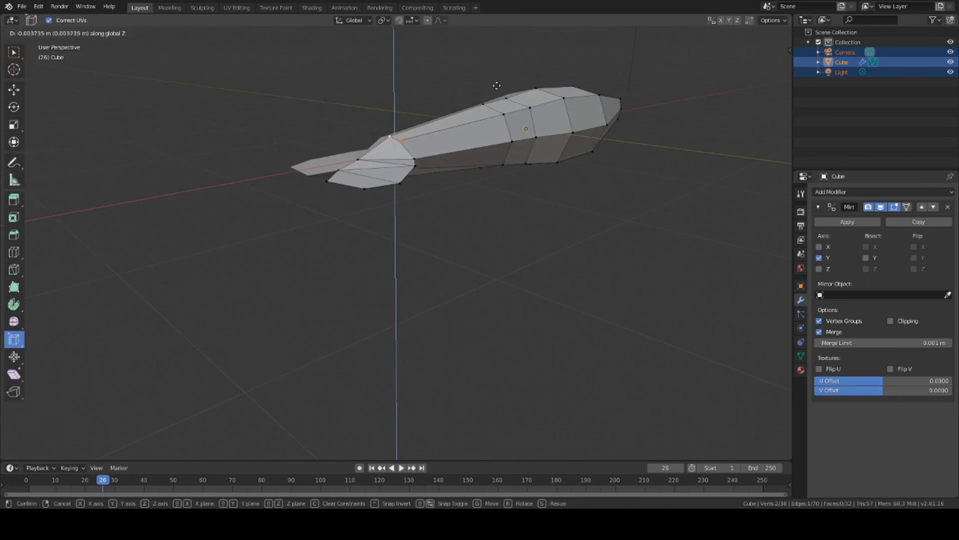
pyautogui.click(501, 88)
pyautogui.moveTo(574, 165); pyautogui.dragTo(395, 178, button='middle')
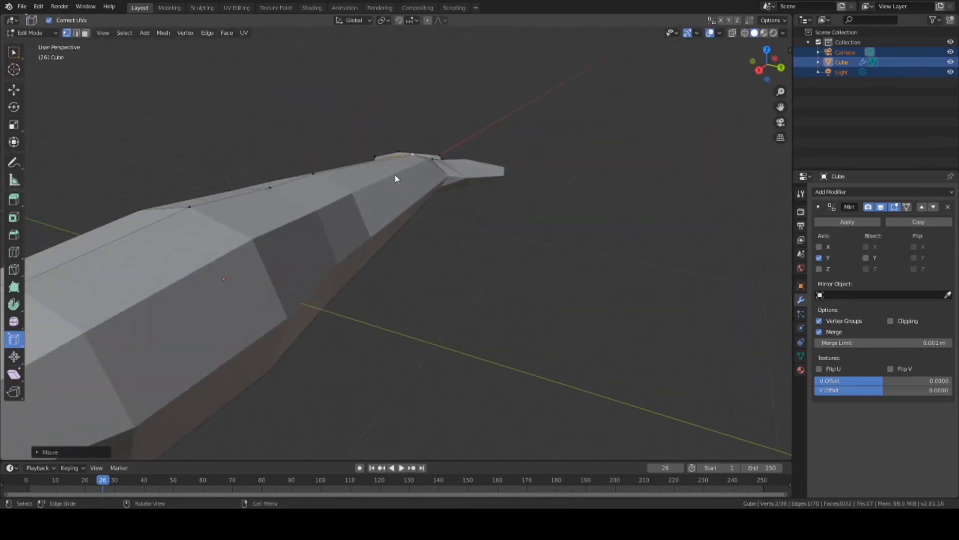